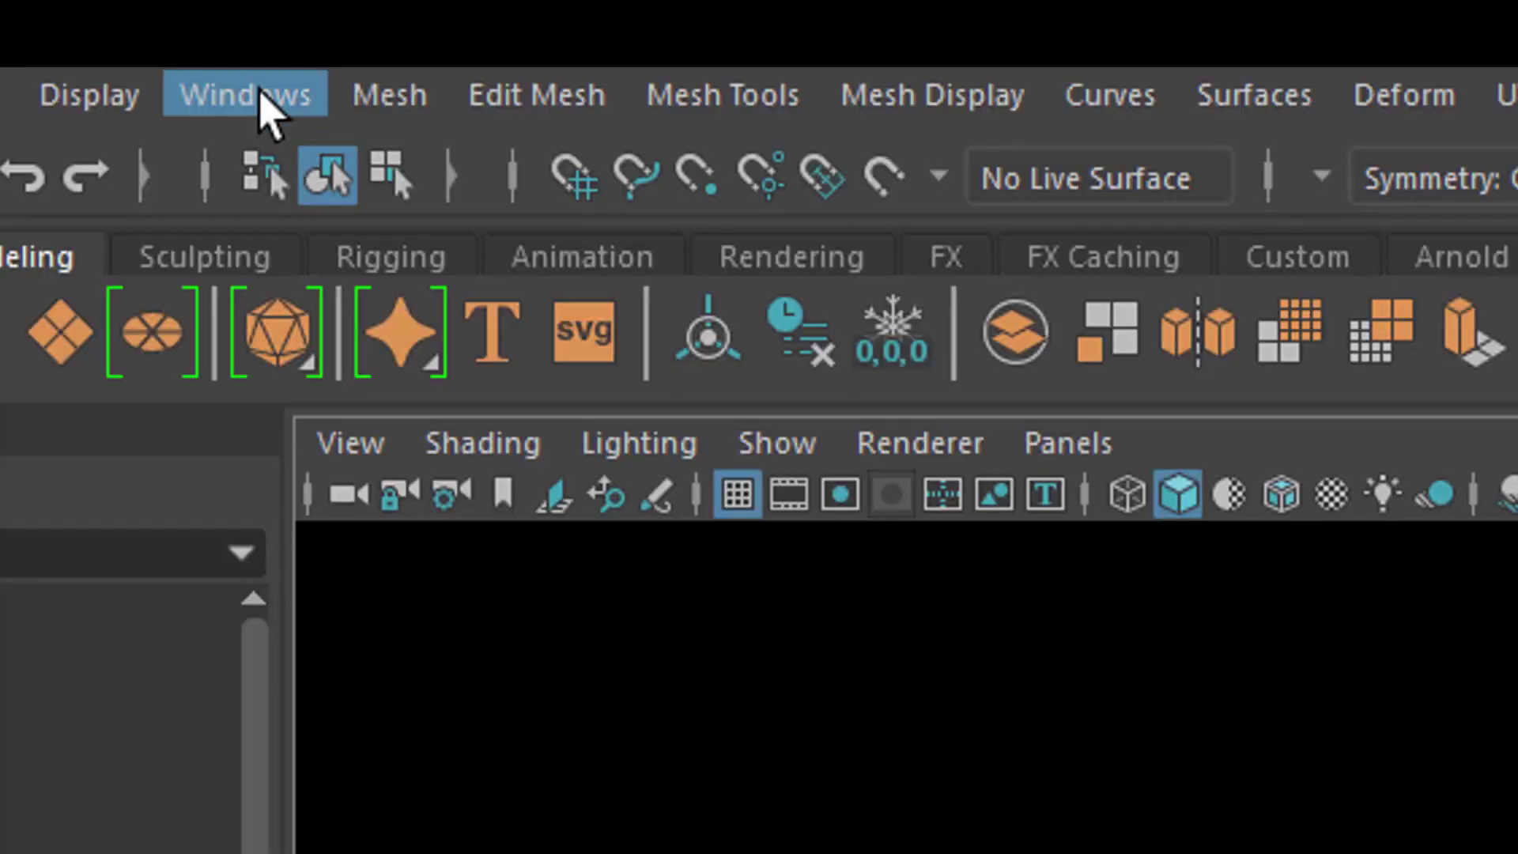
# - Set the linear working unit to meter in the preferences, save them and frame the grid in the perspective view
pyautogui.click(264, 101)
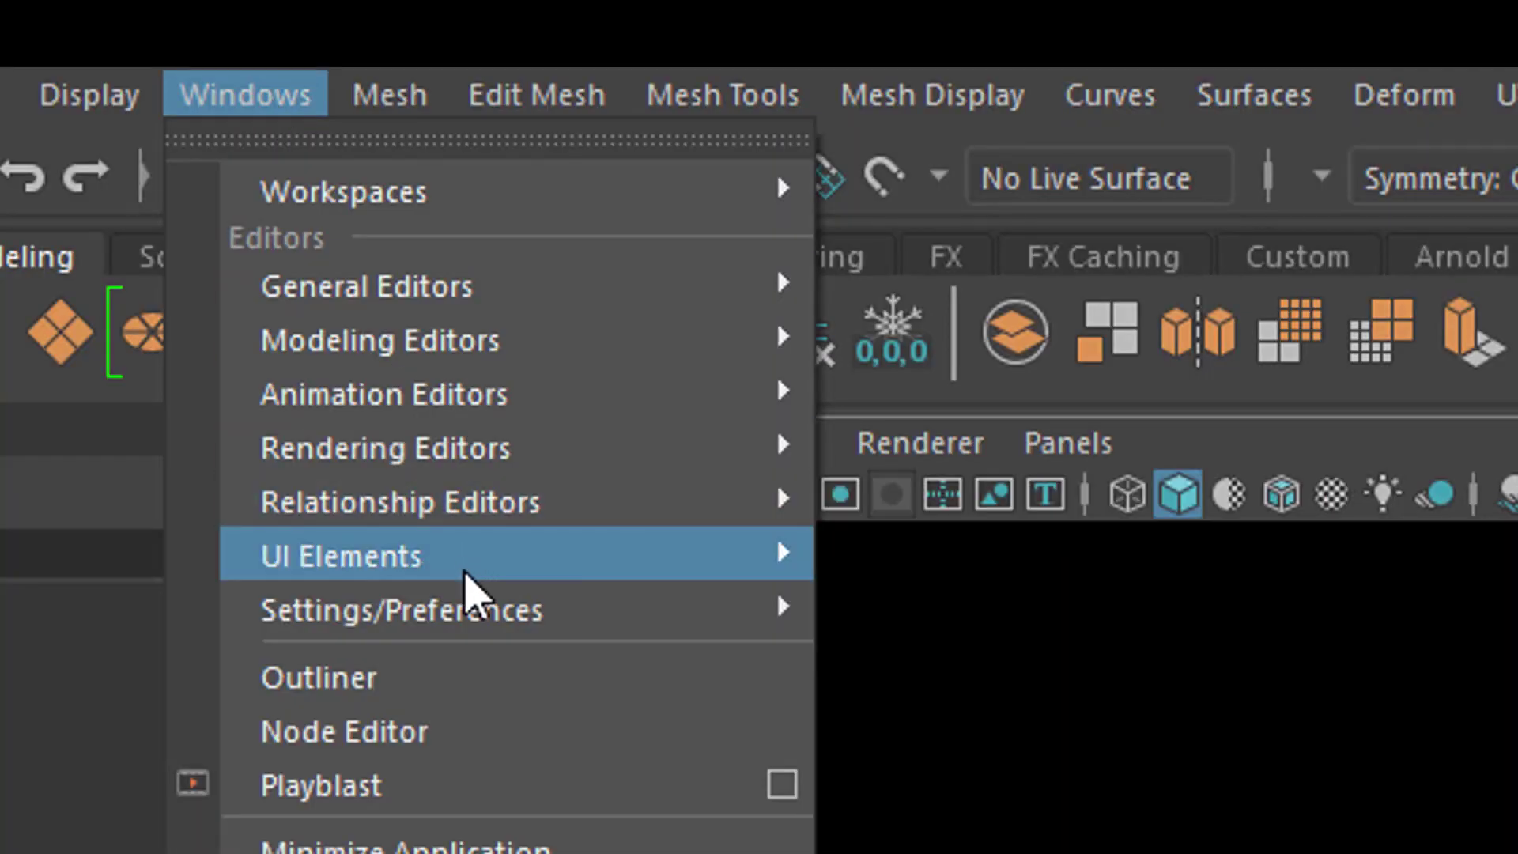
pyautogui.moveTo(483, 616)
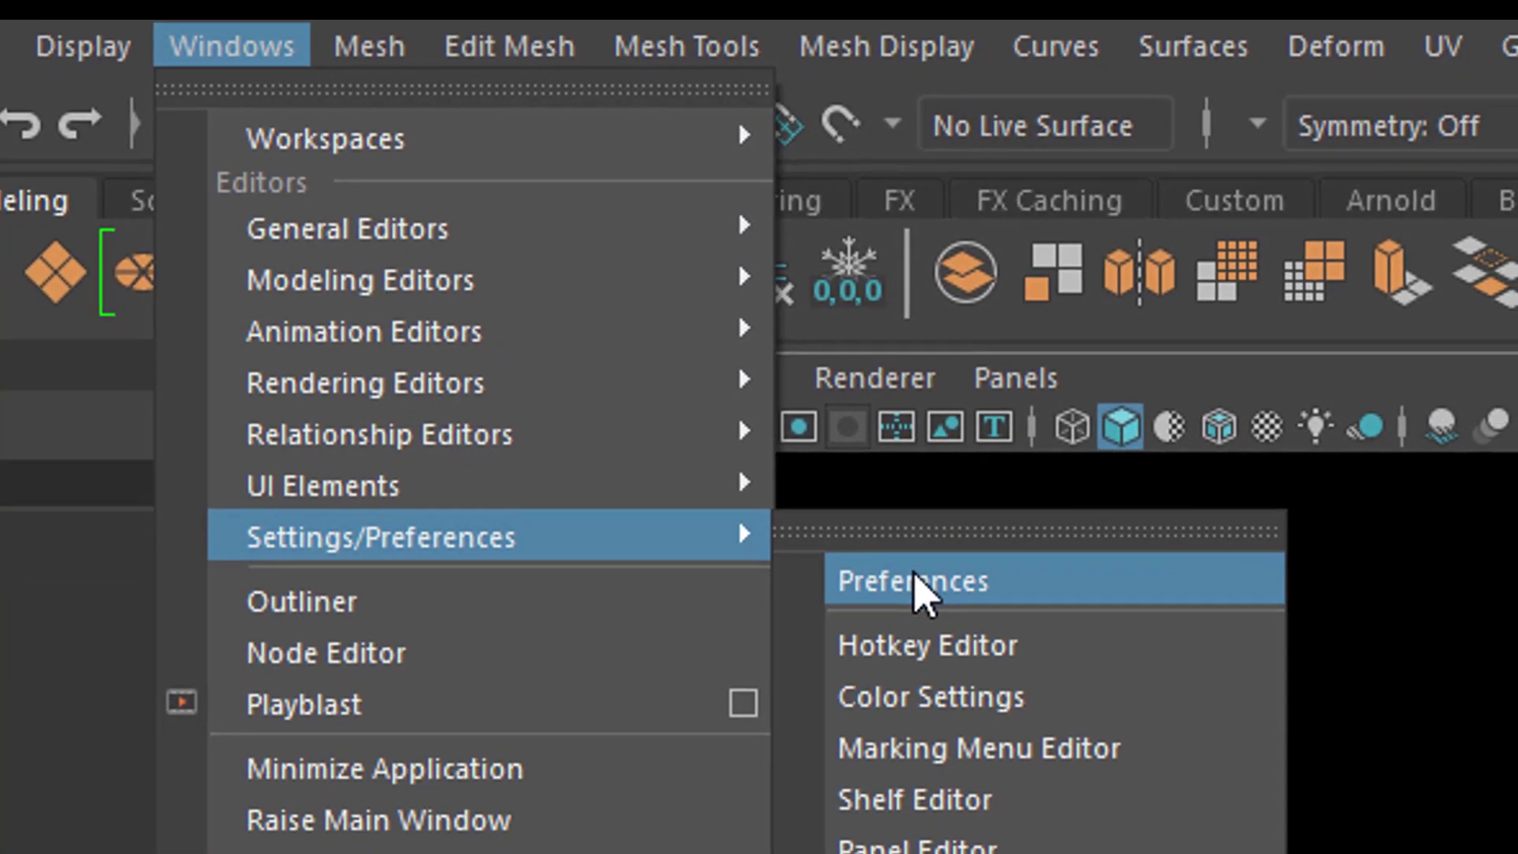
pyautogui.click(961, 656)
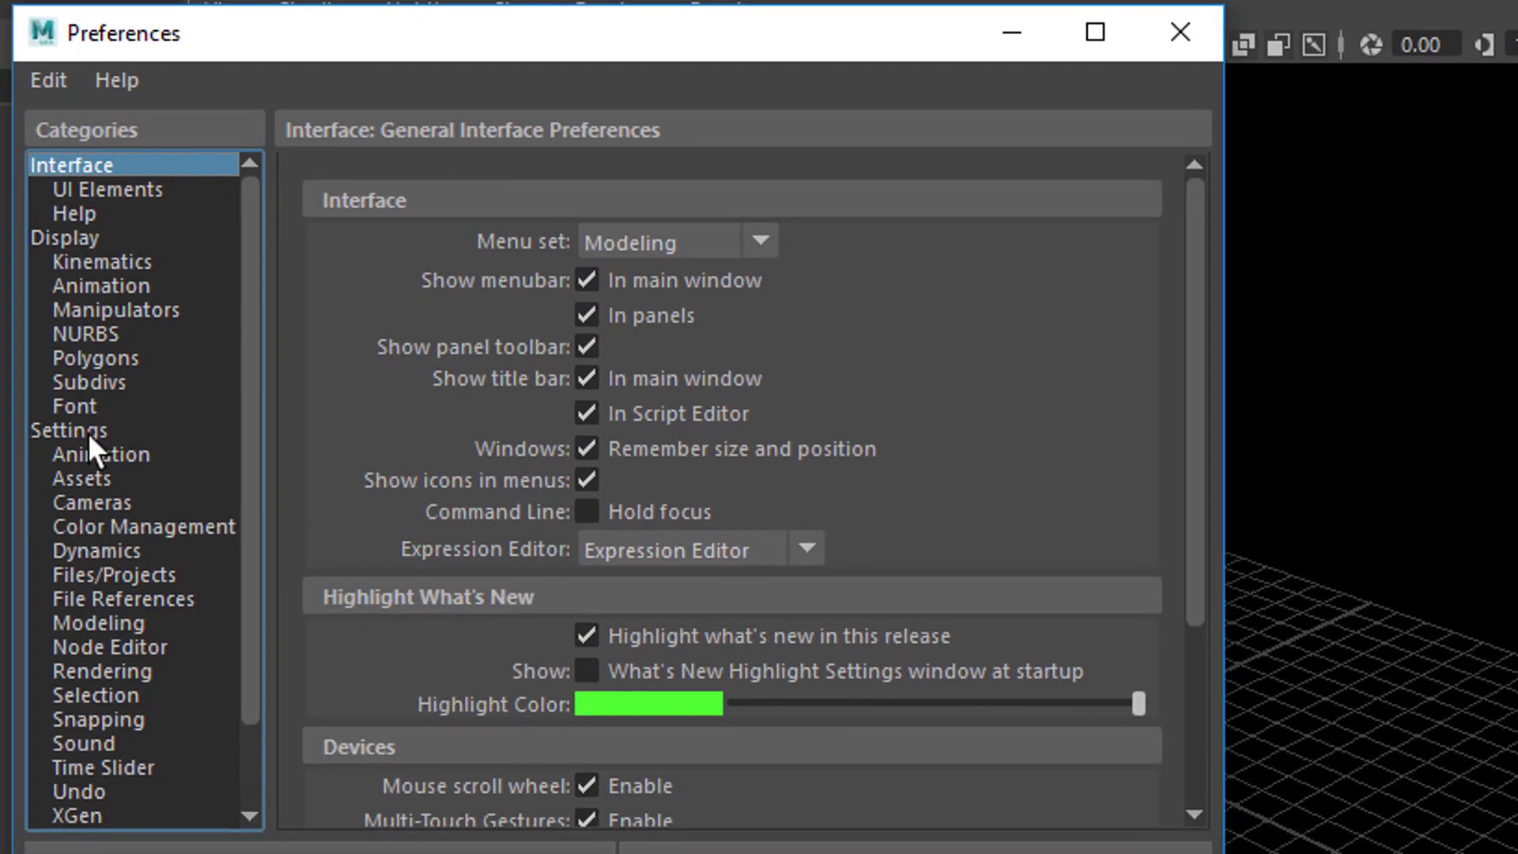
pyautogui.click(88, 433)
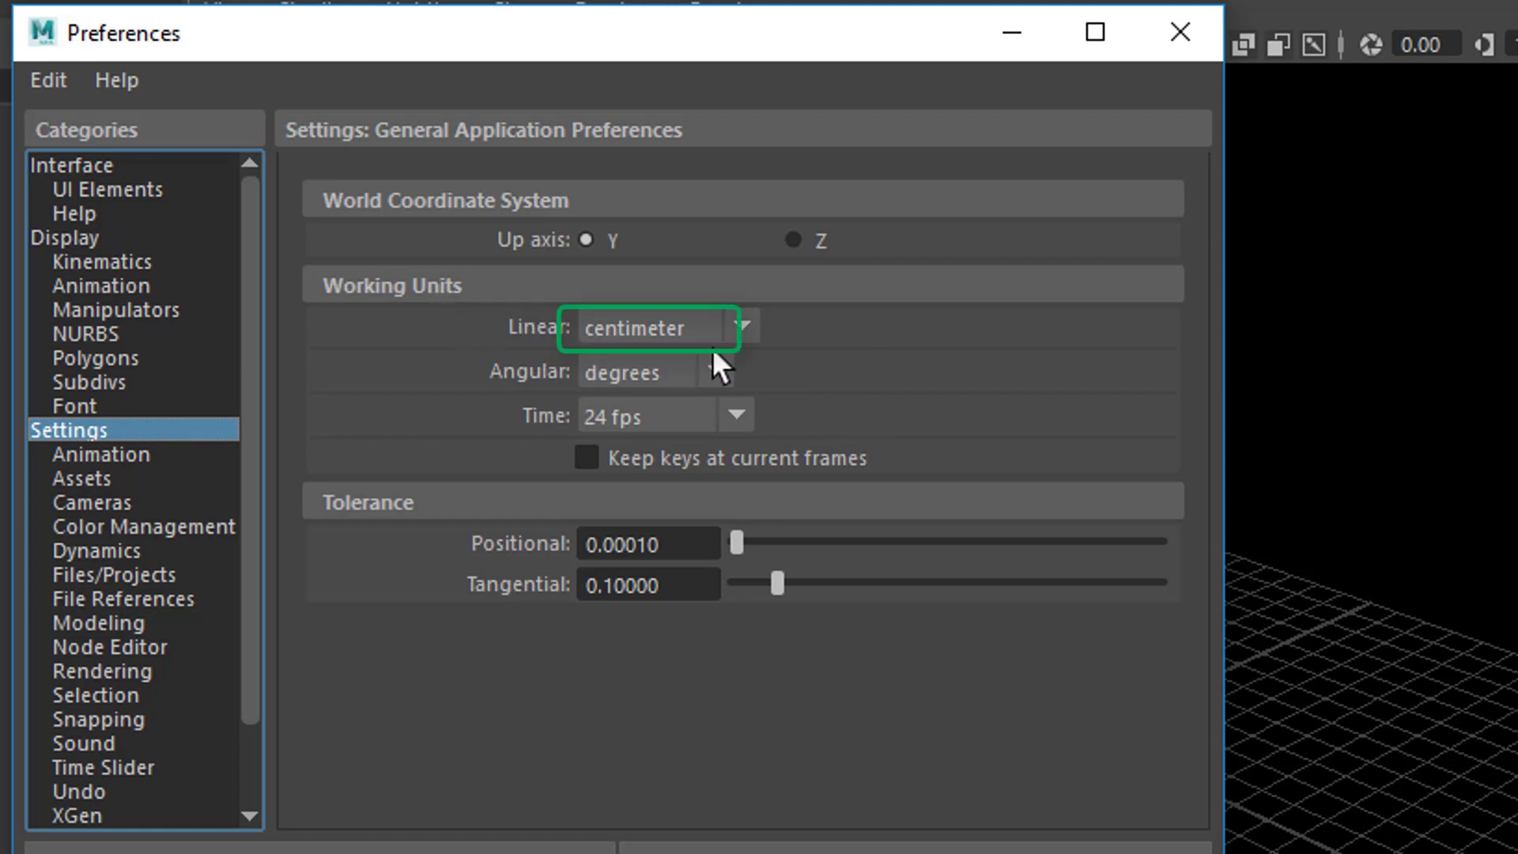
pyautogui.click(742, 326)
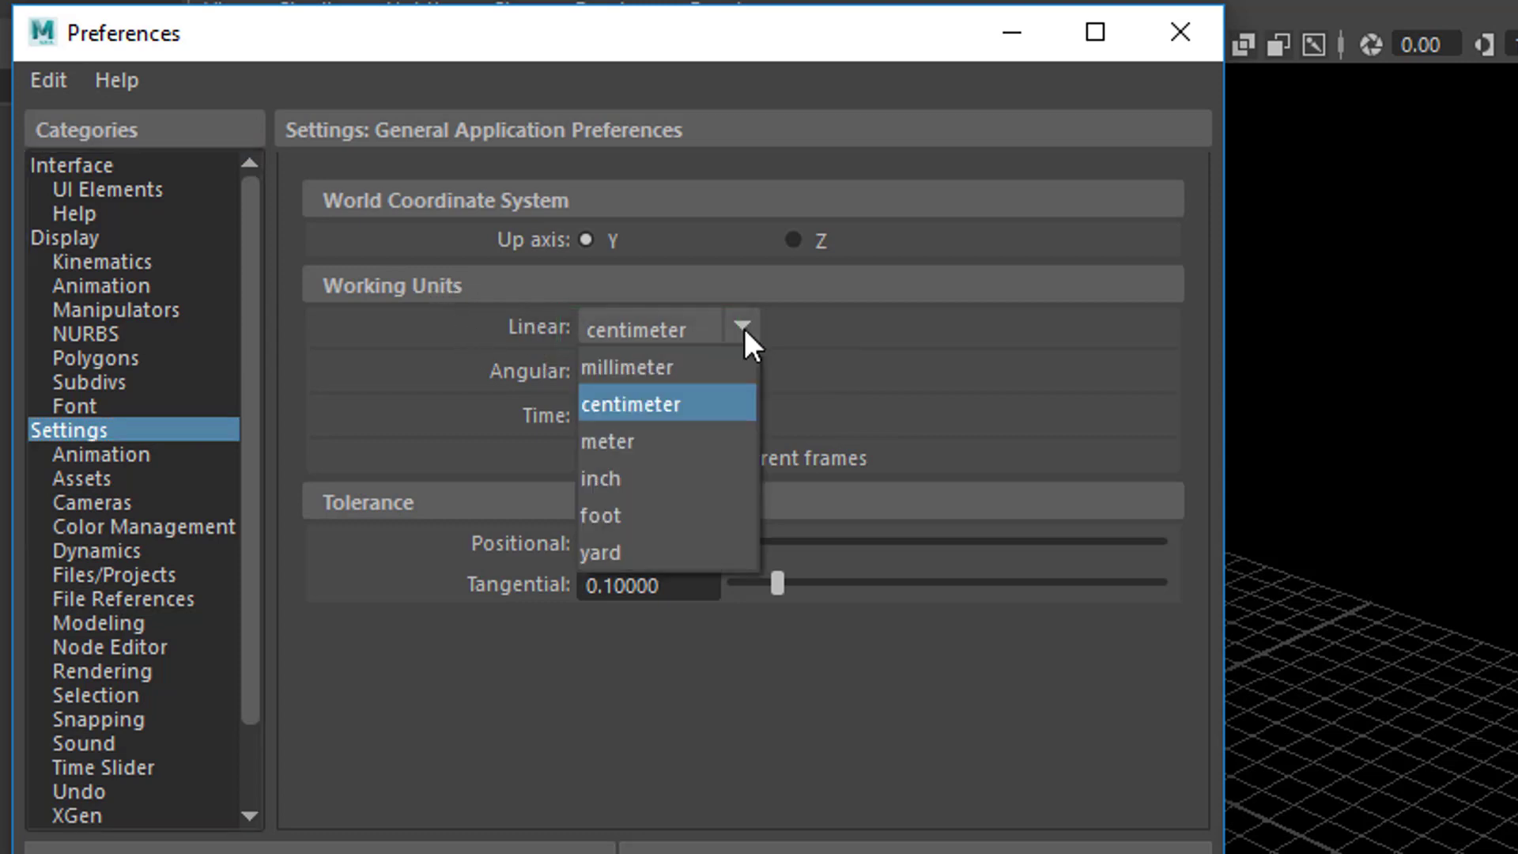
pyautogui.click(692, 439)
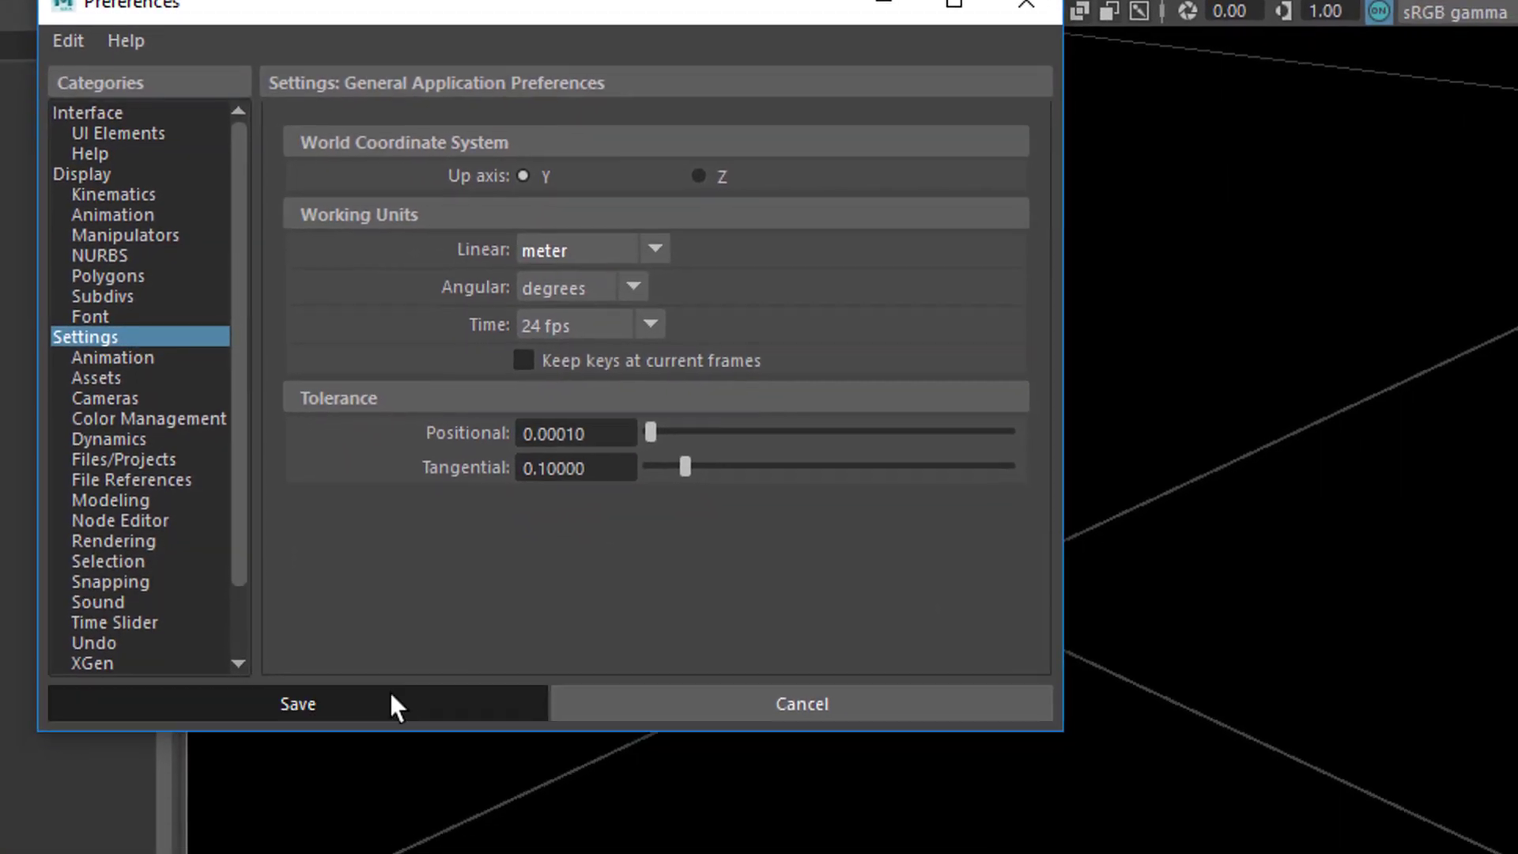
pyautogui.click(391, 694)
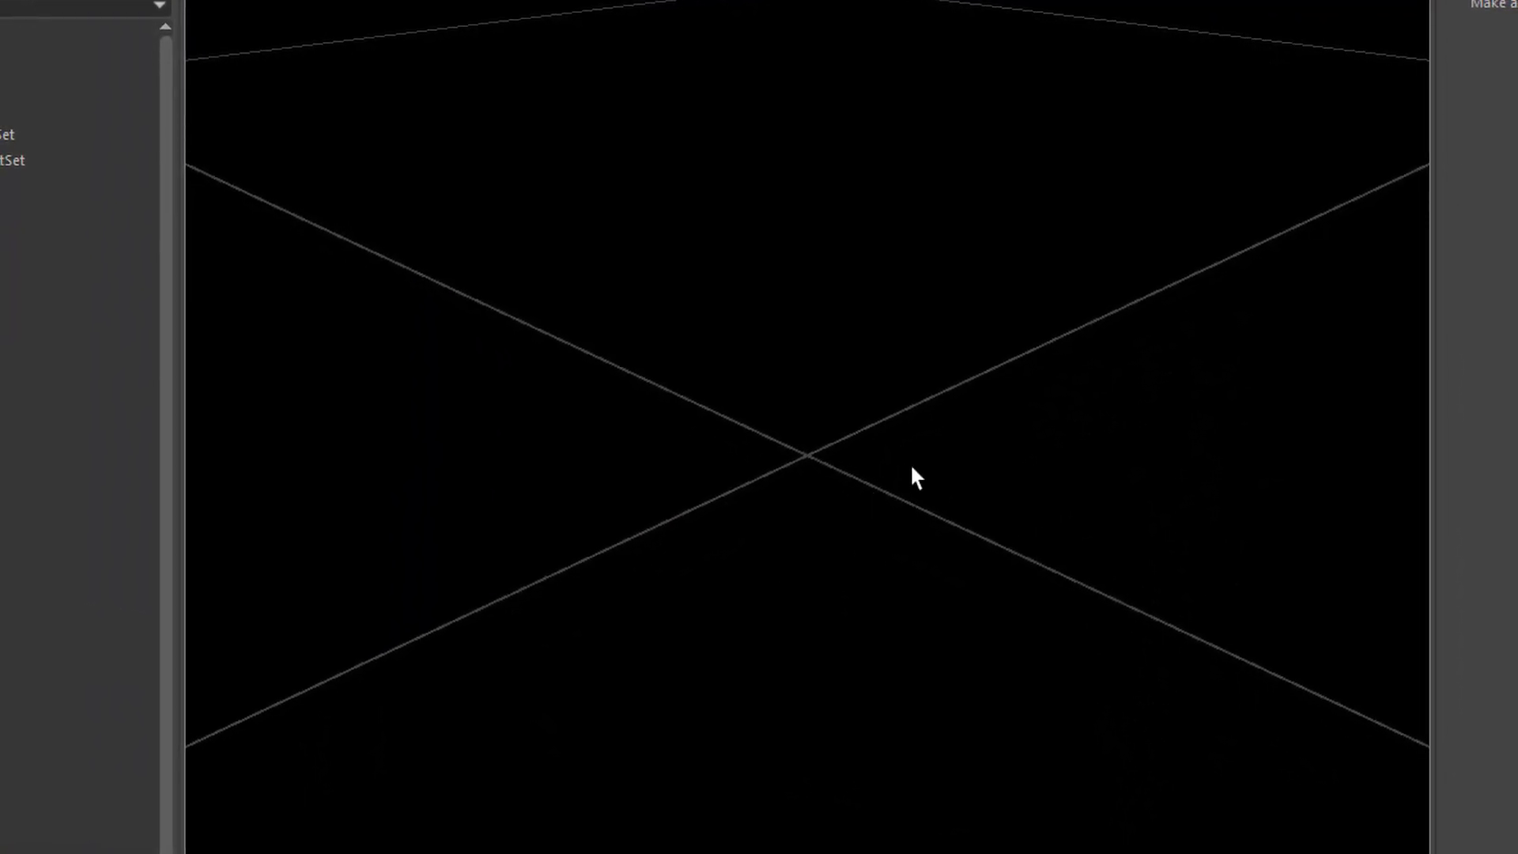
pyautogui.press('f')
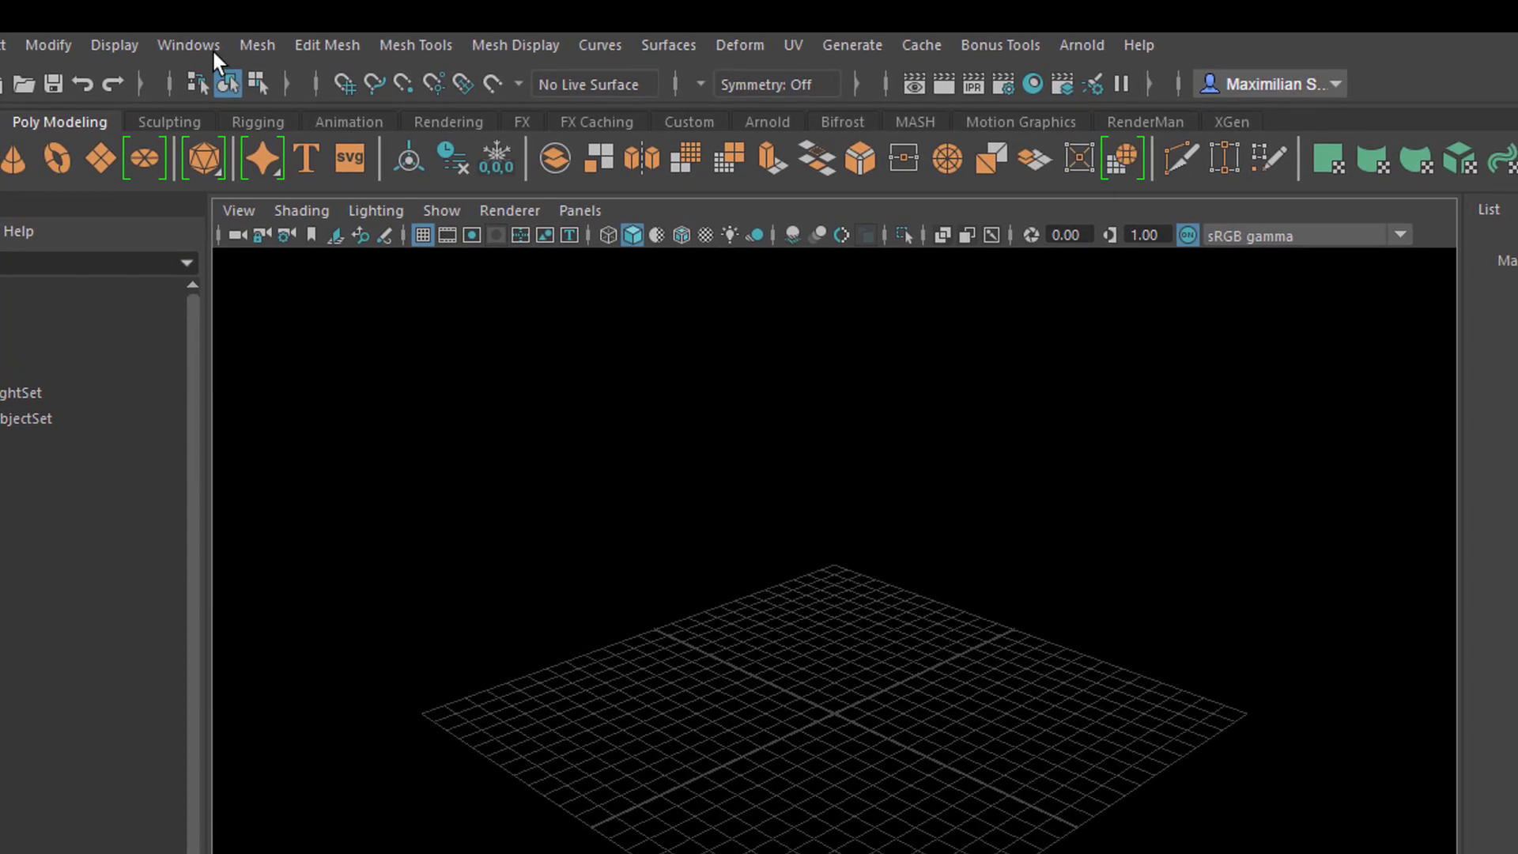
# - Import WalkStraight.ma from the Content Browser's Motion Capture > Female > Carol examples and close the browser
pyautogui.click(204, 44)
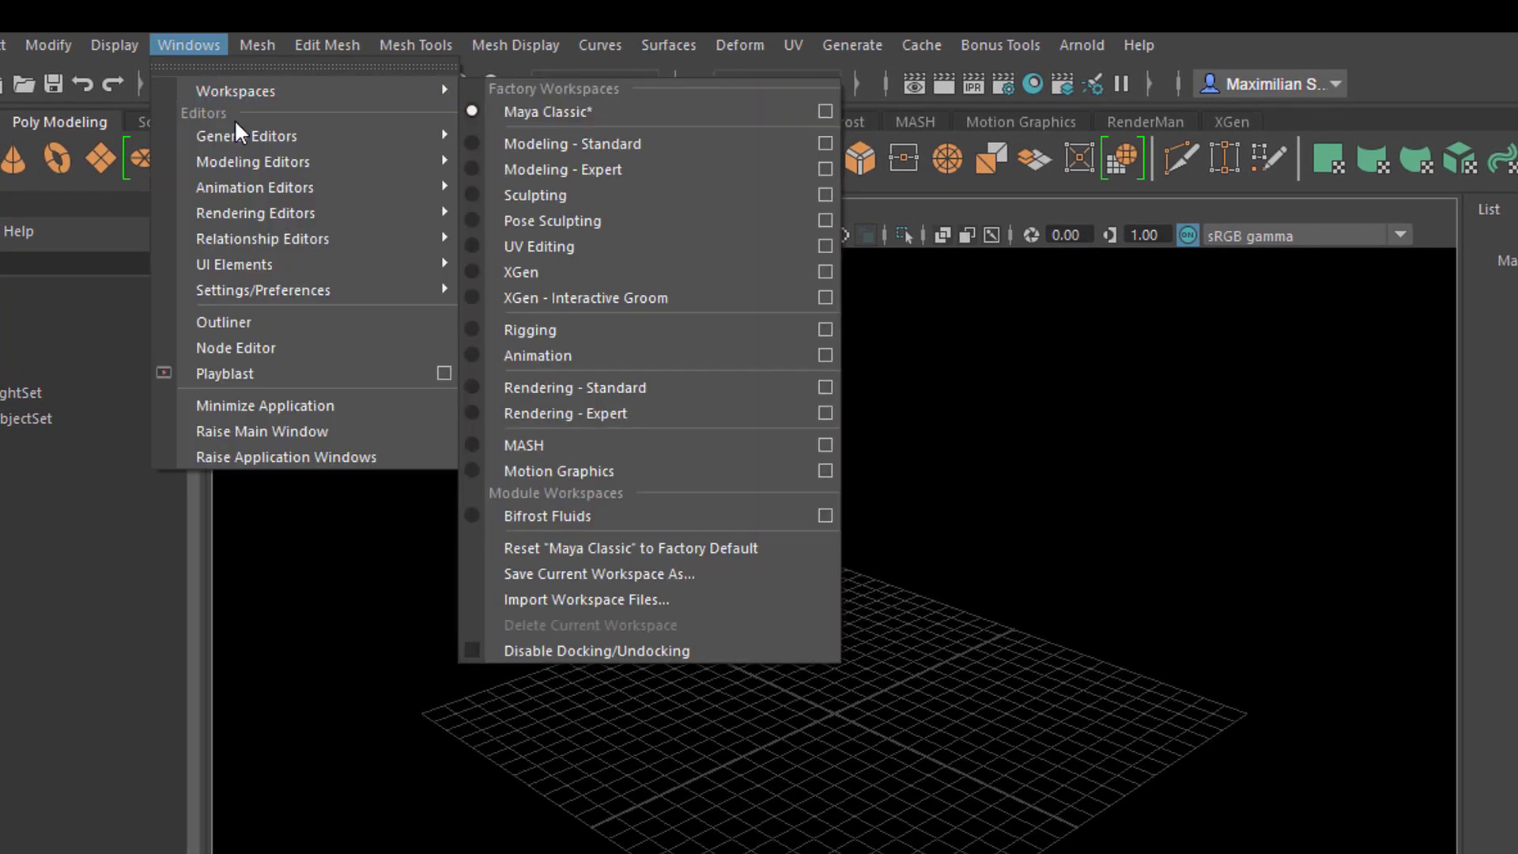
pyautogui.moveTo(242, 136)
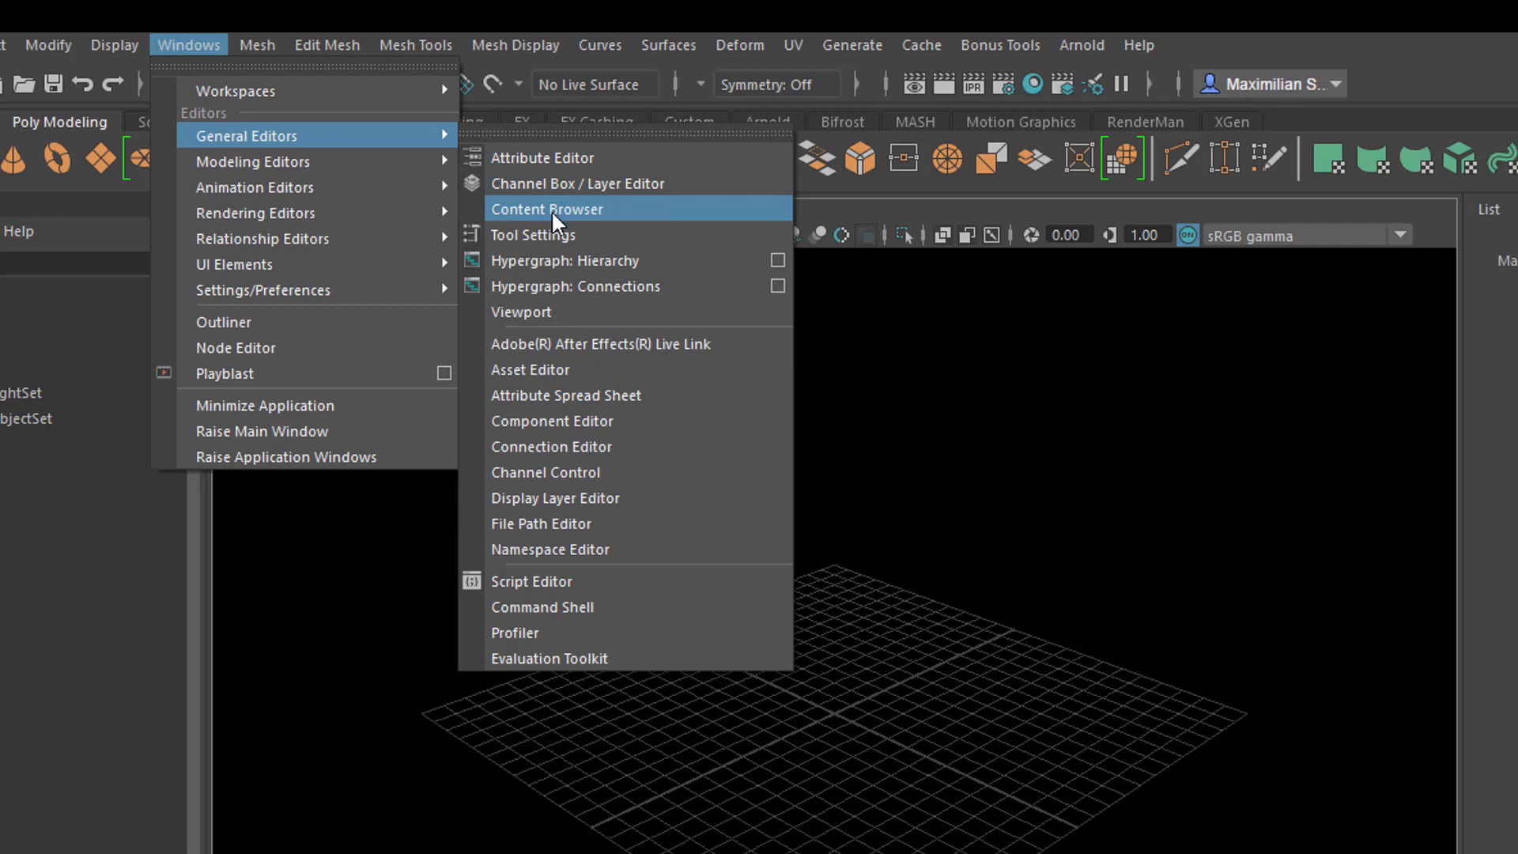
pyautogui.click(625, 207)
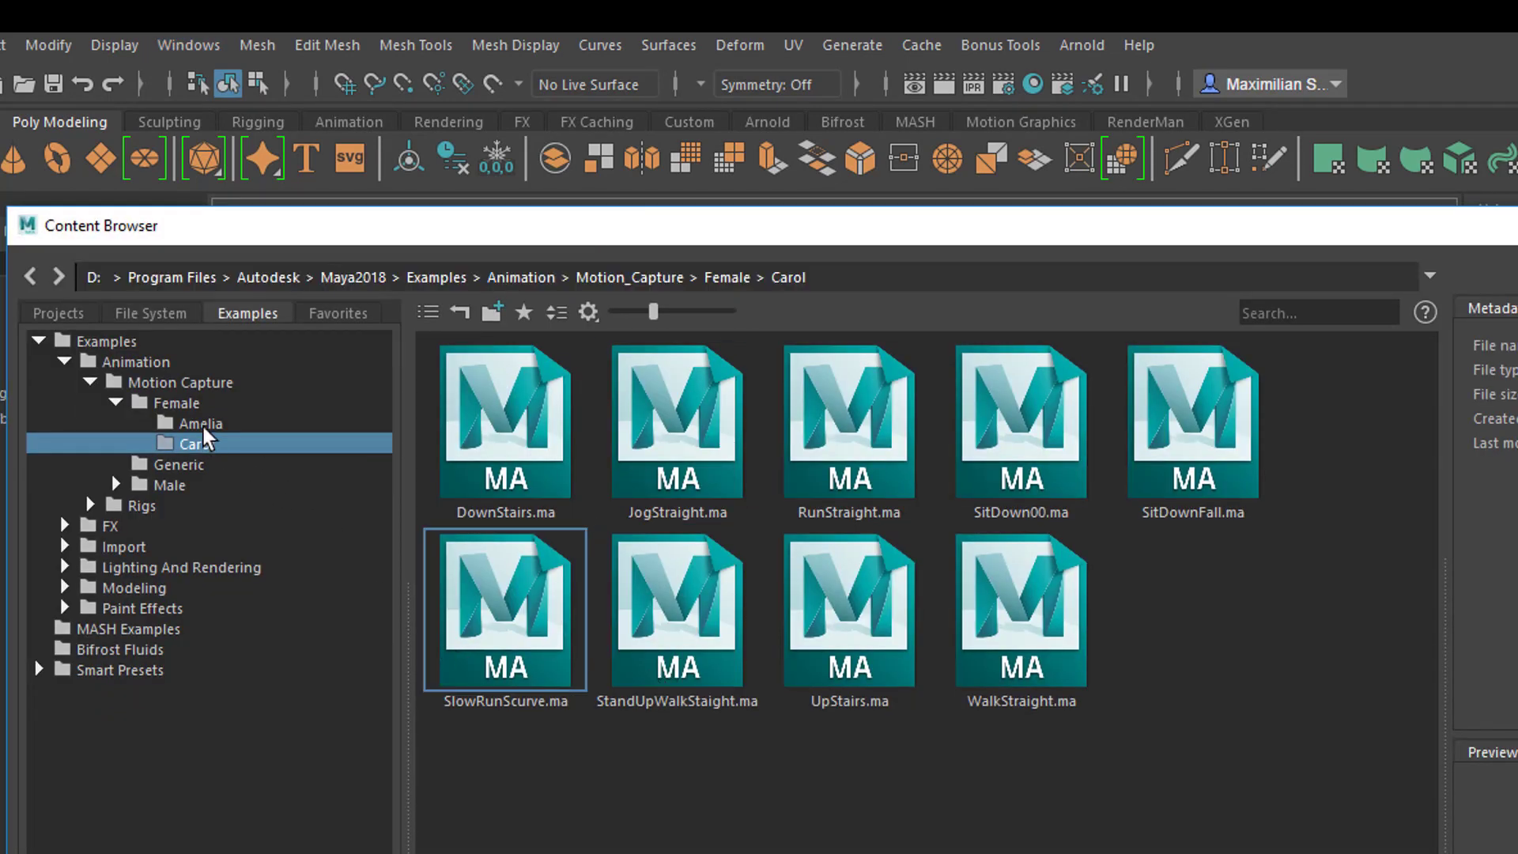
pyautogui.doubleClick(180, 382)
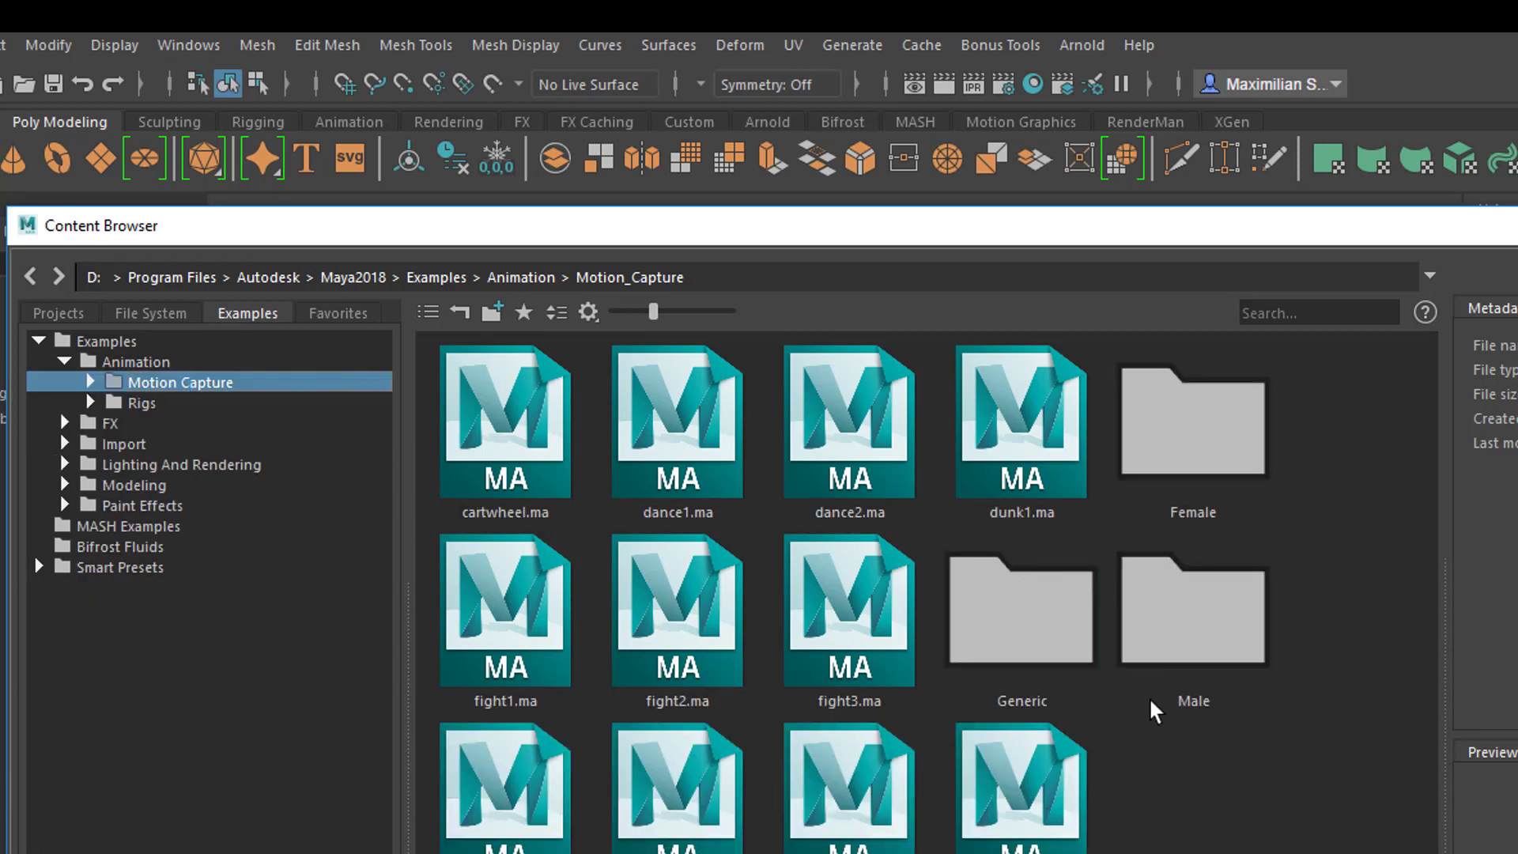
pyautogui.doubleClick(1193, 454)
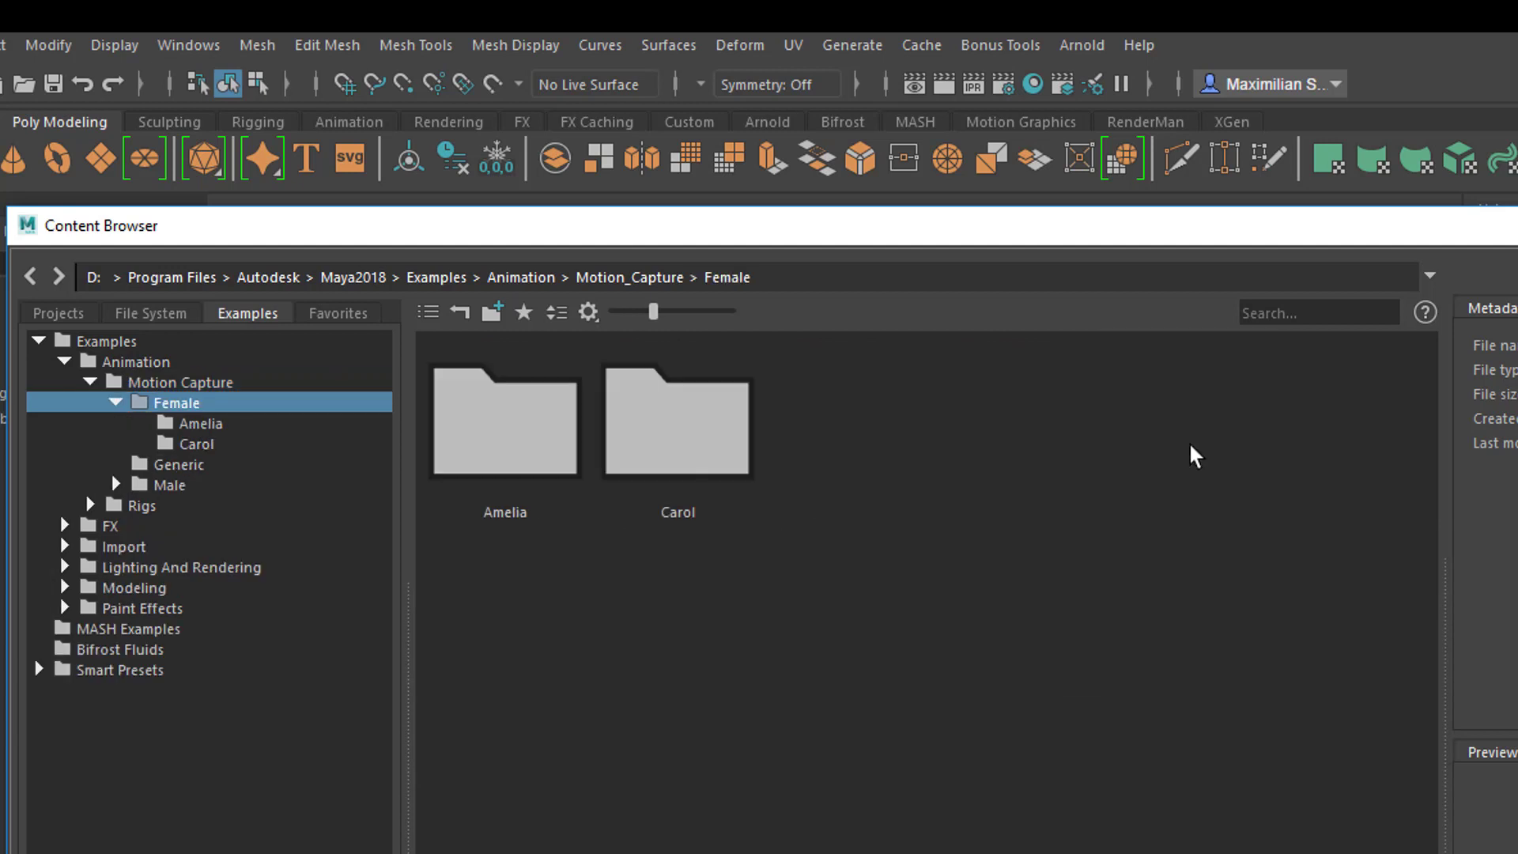
pyautogui.doubleClick(671, 421)
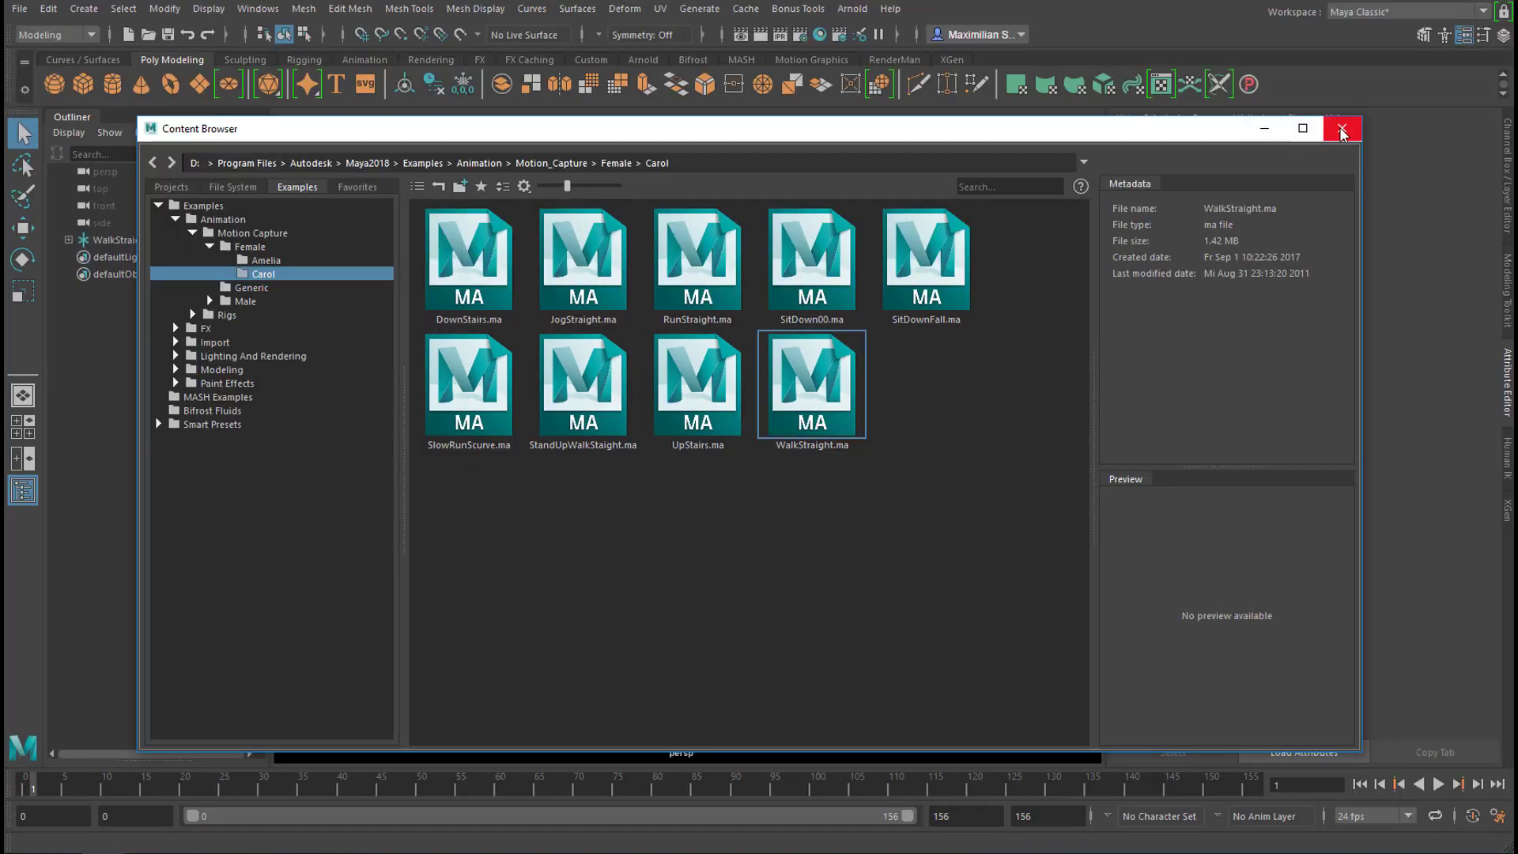
pyautogui.click(1341, 129)
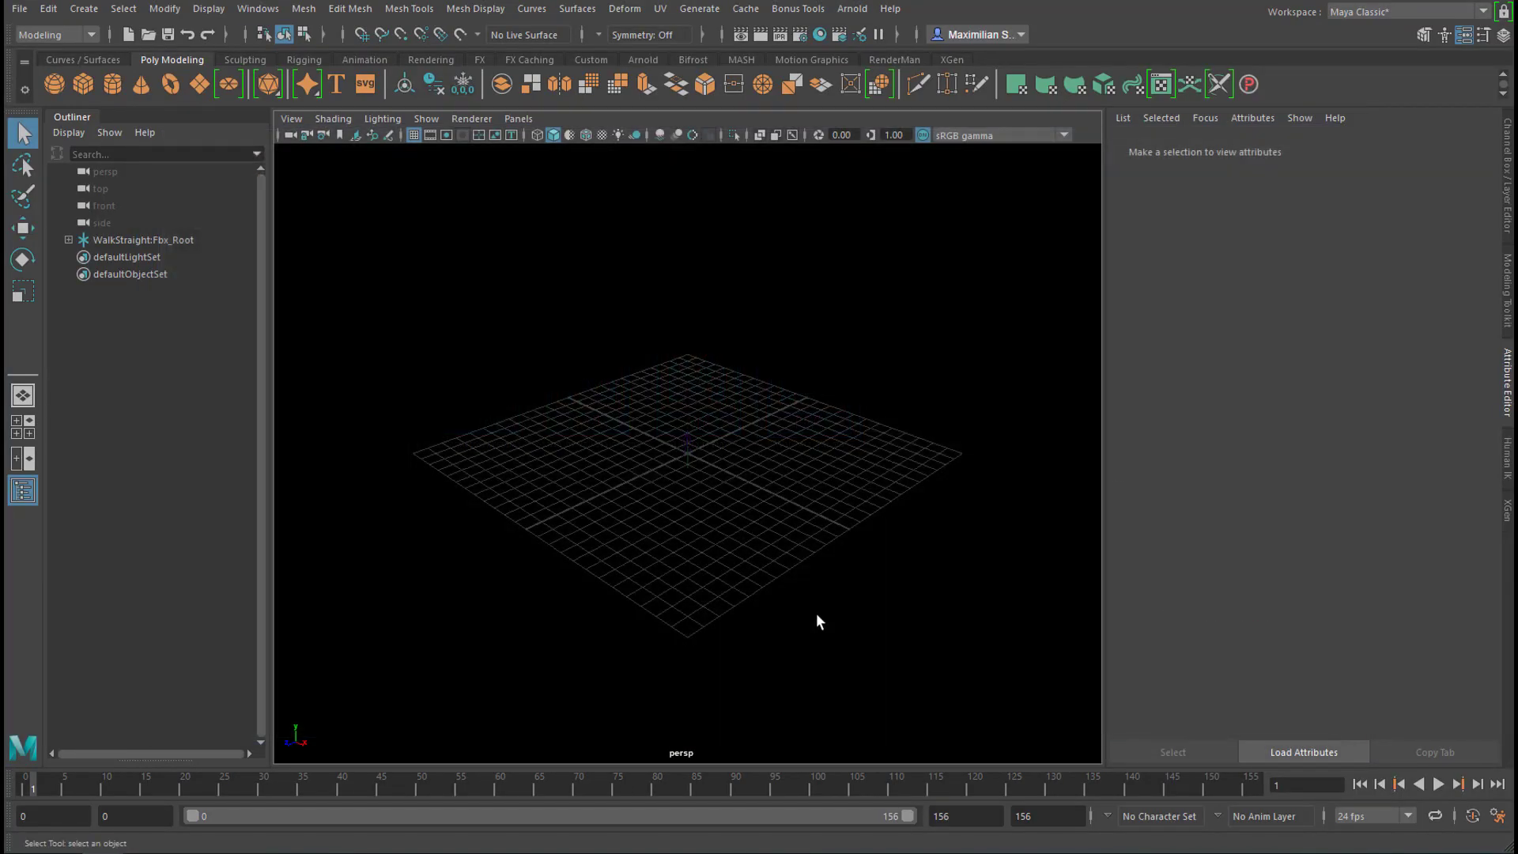
# - Change the perspective viewport's background to light grey so the imported skeleton stands out
pyautogui.keyDown('alt'); pyautogui.moveTo(682, 552); pyautogui.dragTo(1165, 572, button='right'); pyautogui.keyUp('alt')
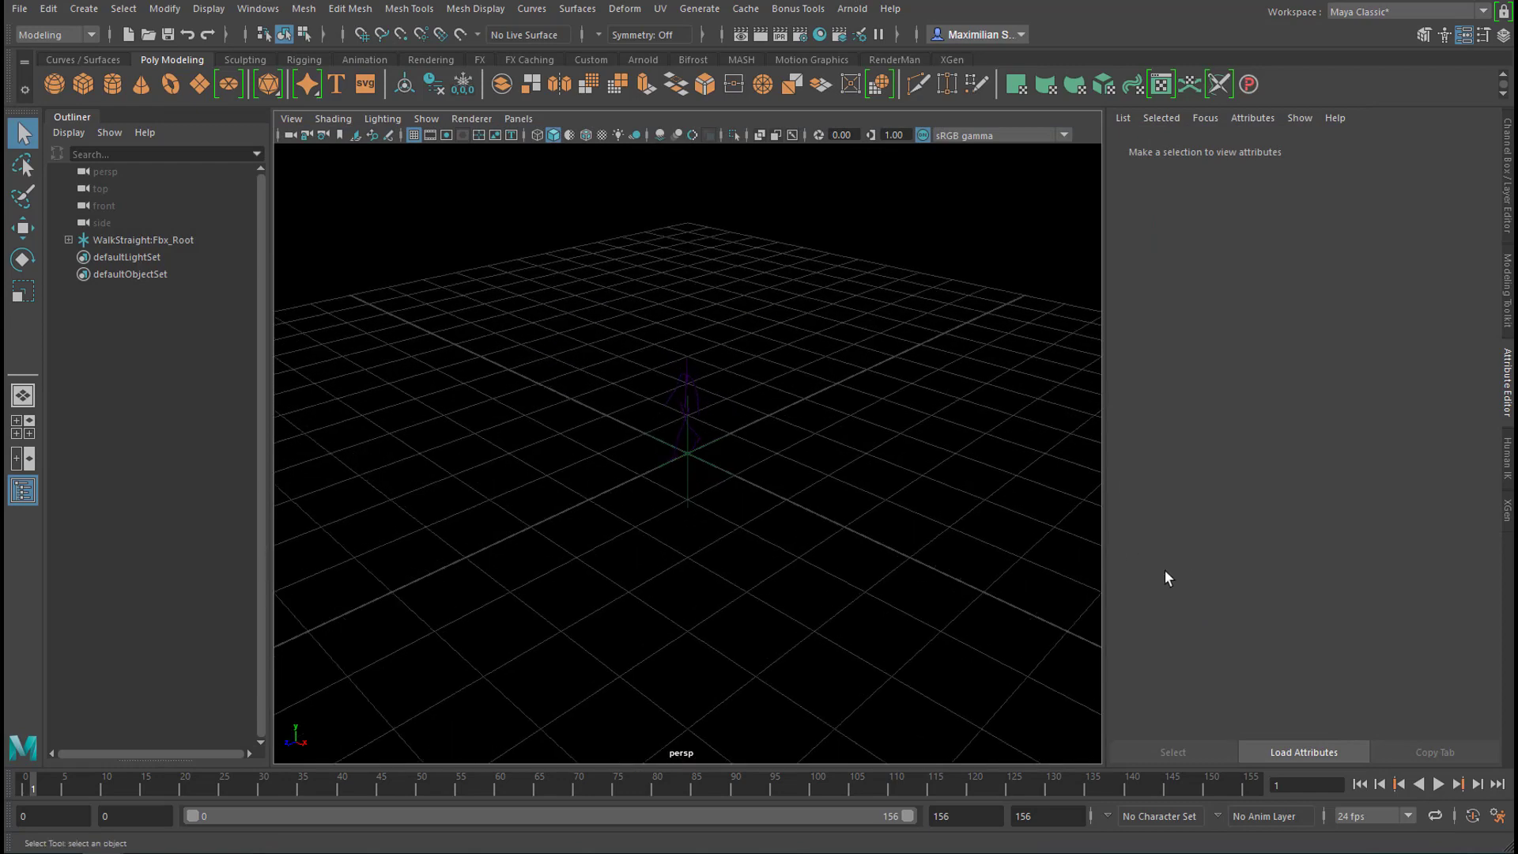
pyautogui.keyDown('alt'); pyautogui.moveTo(727, 564); pyautogui.dragTo(984, 567, button='right'); pyautogui.keyUp('alt')
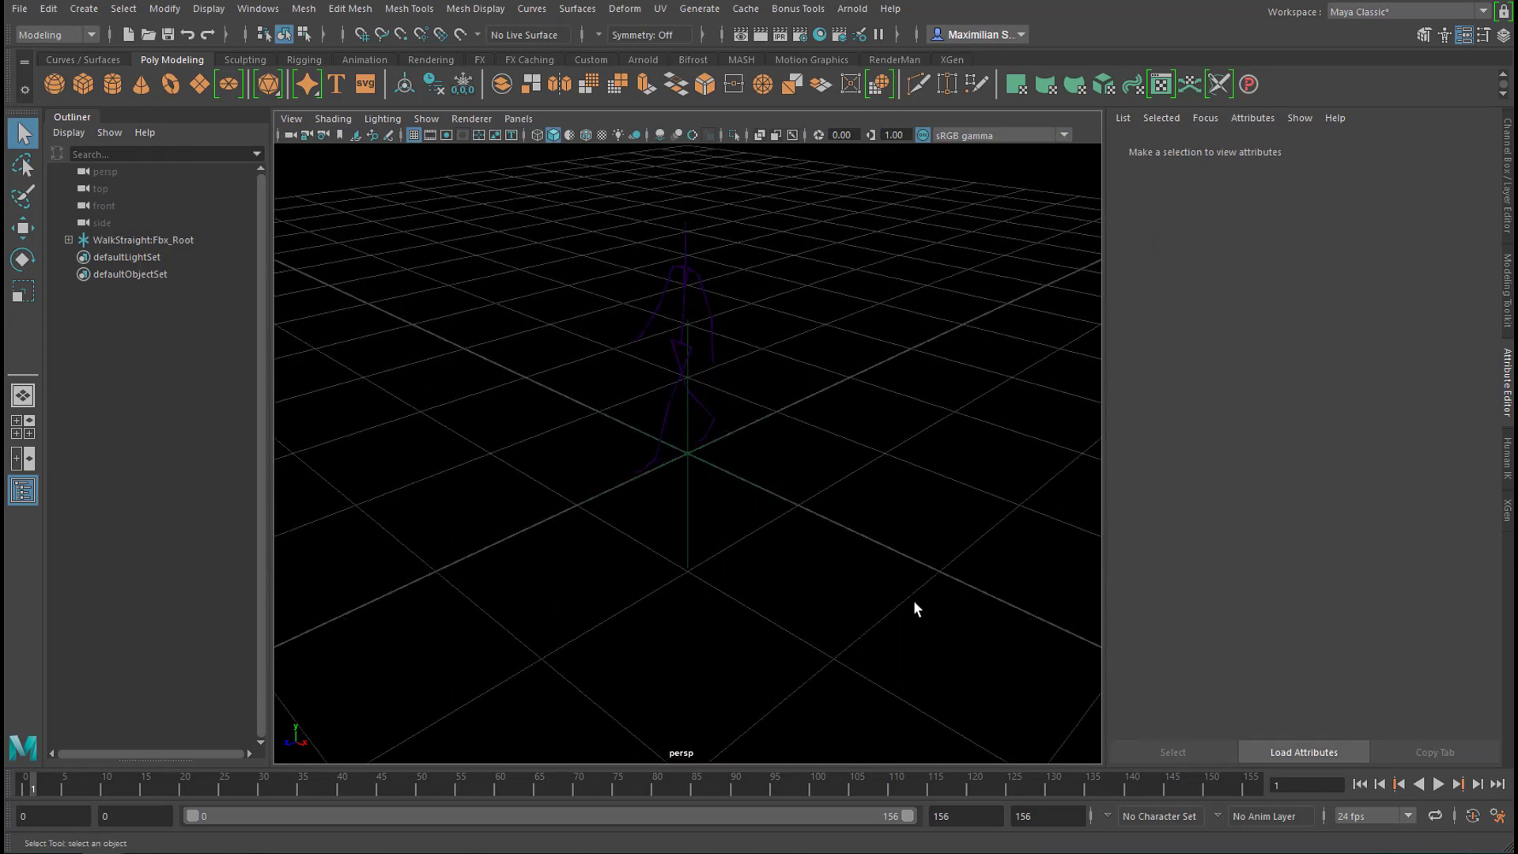
pyautogui.hotkey('alt', 'b')
pyautogui.hotkey('alt', 'b')
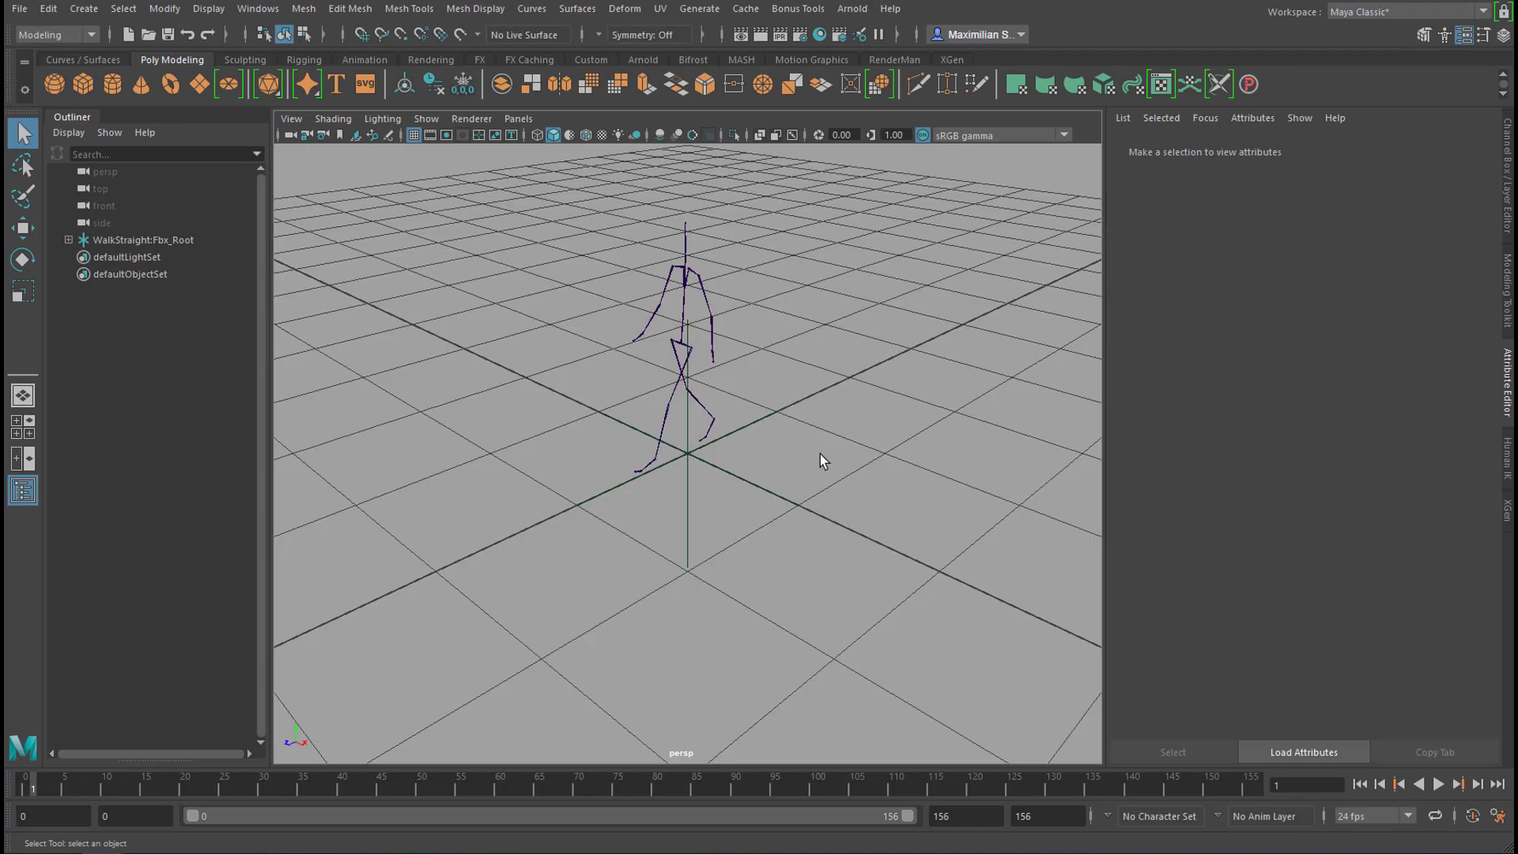
pyautogui.keyDown('alt'); pyautogui.moveTo(819, 454); pyautogui.dragTo(821, 473); pyautogui.keyUp('alt')
pyautogui.keyDown('alt'); pyautogui.moveTo(821, 473); pyautogui.dragTo(582, 526, button='right'); pyautogui.keyUp('alt')
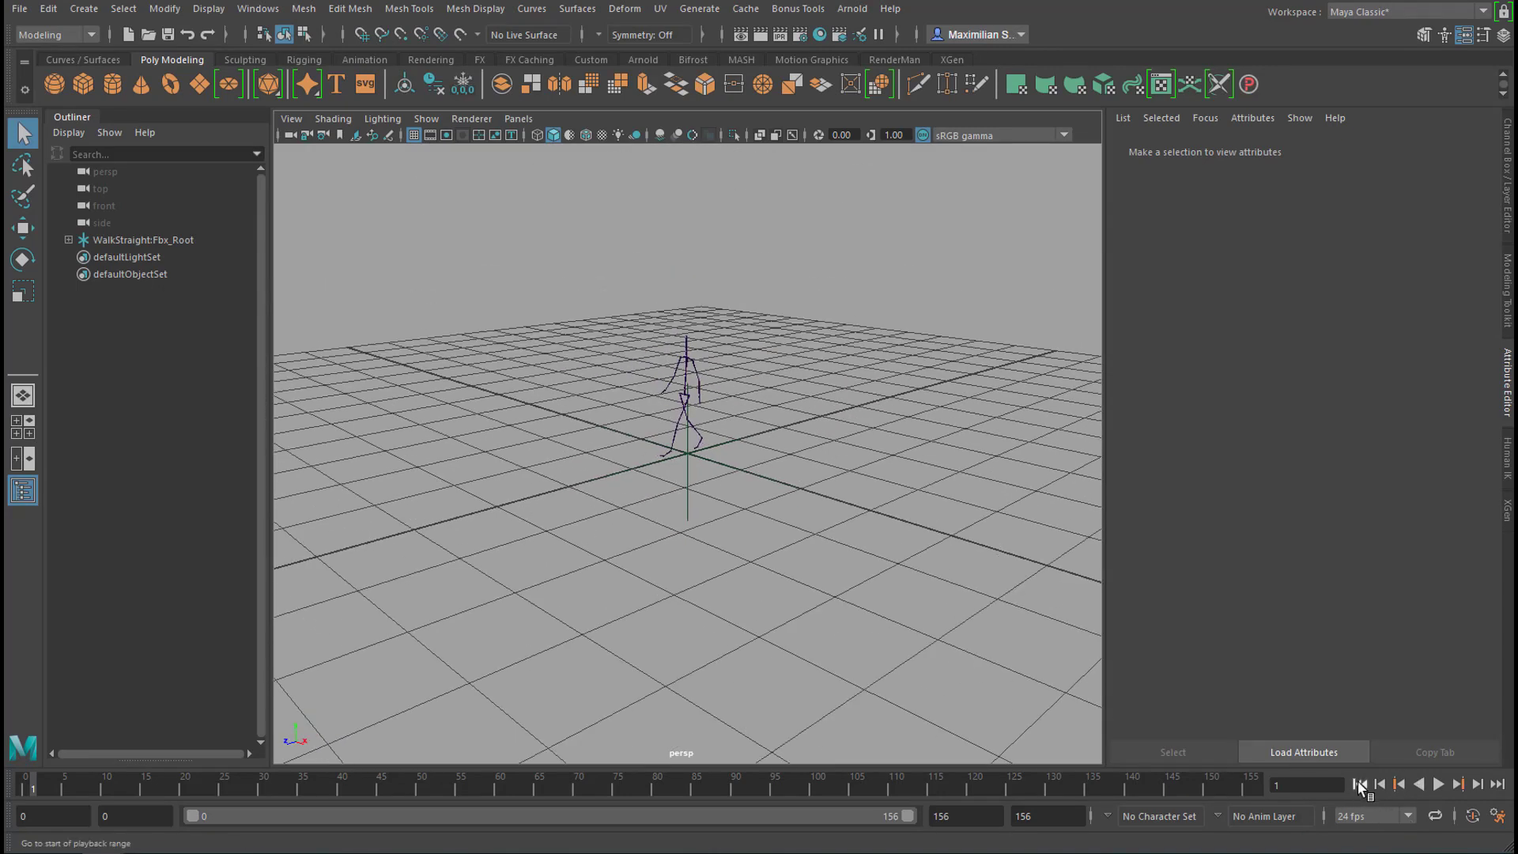
# - Play the walk animation from the start of the playback range, watch the skeleton move and stop playback
pyautogui.click(1360, 784)
pyautogui.click(1437, 785)
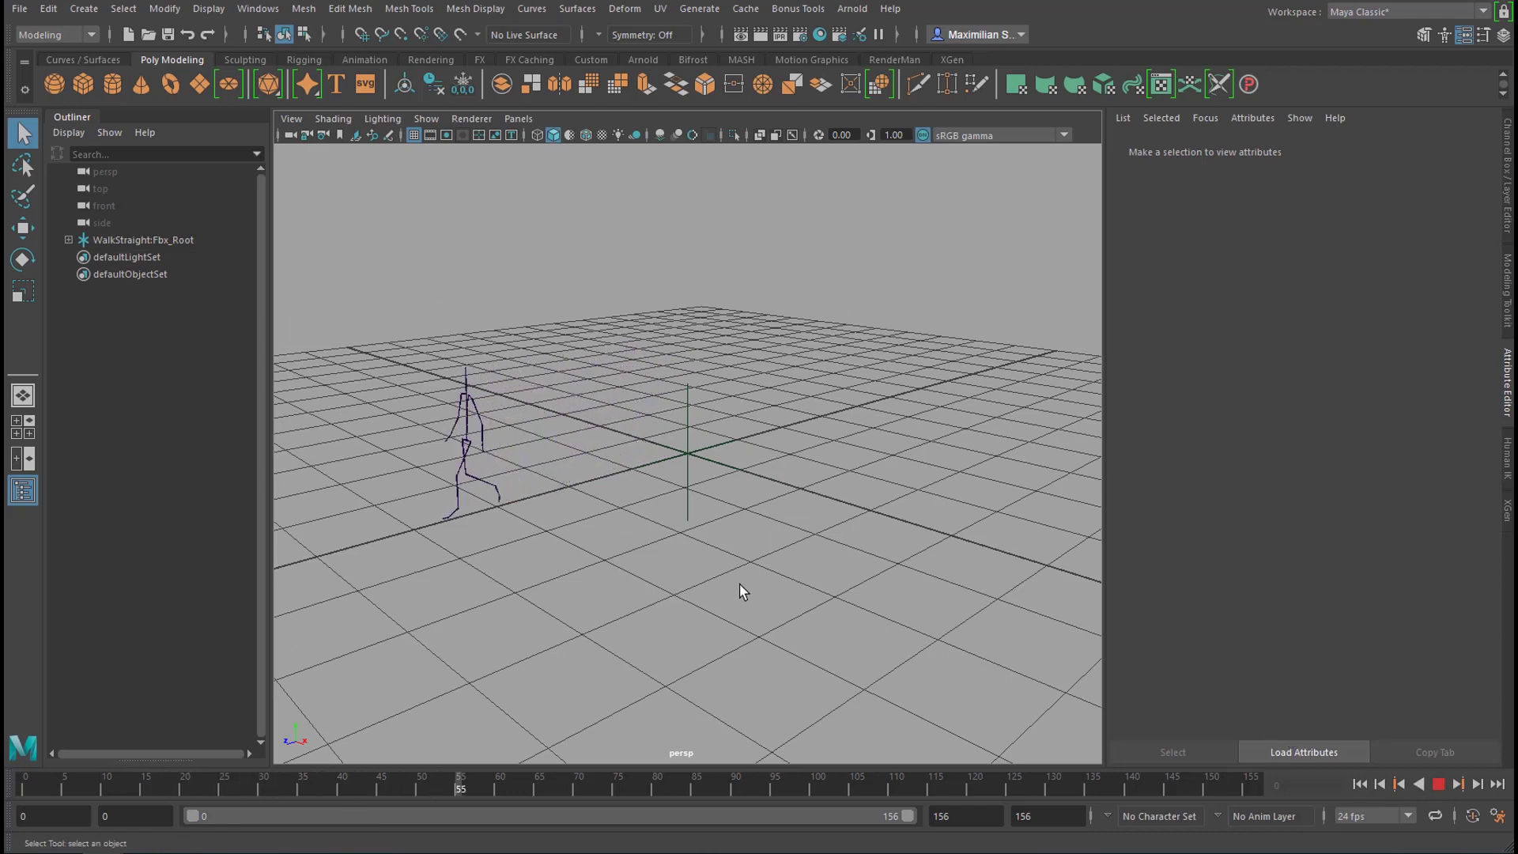
pyautogui.keyDown('alt'); pyautogui.moveTo(741, 591); pyautogui.dragTo(1199, 639); pyautogui.keyUp('alt')
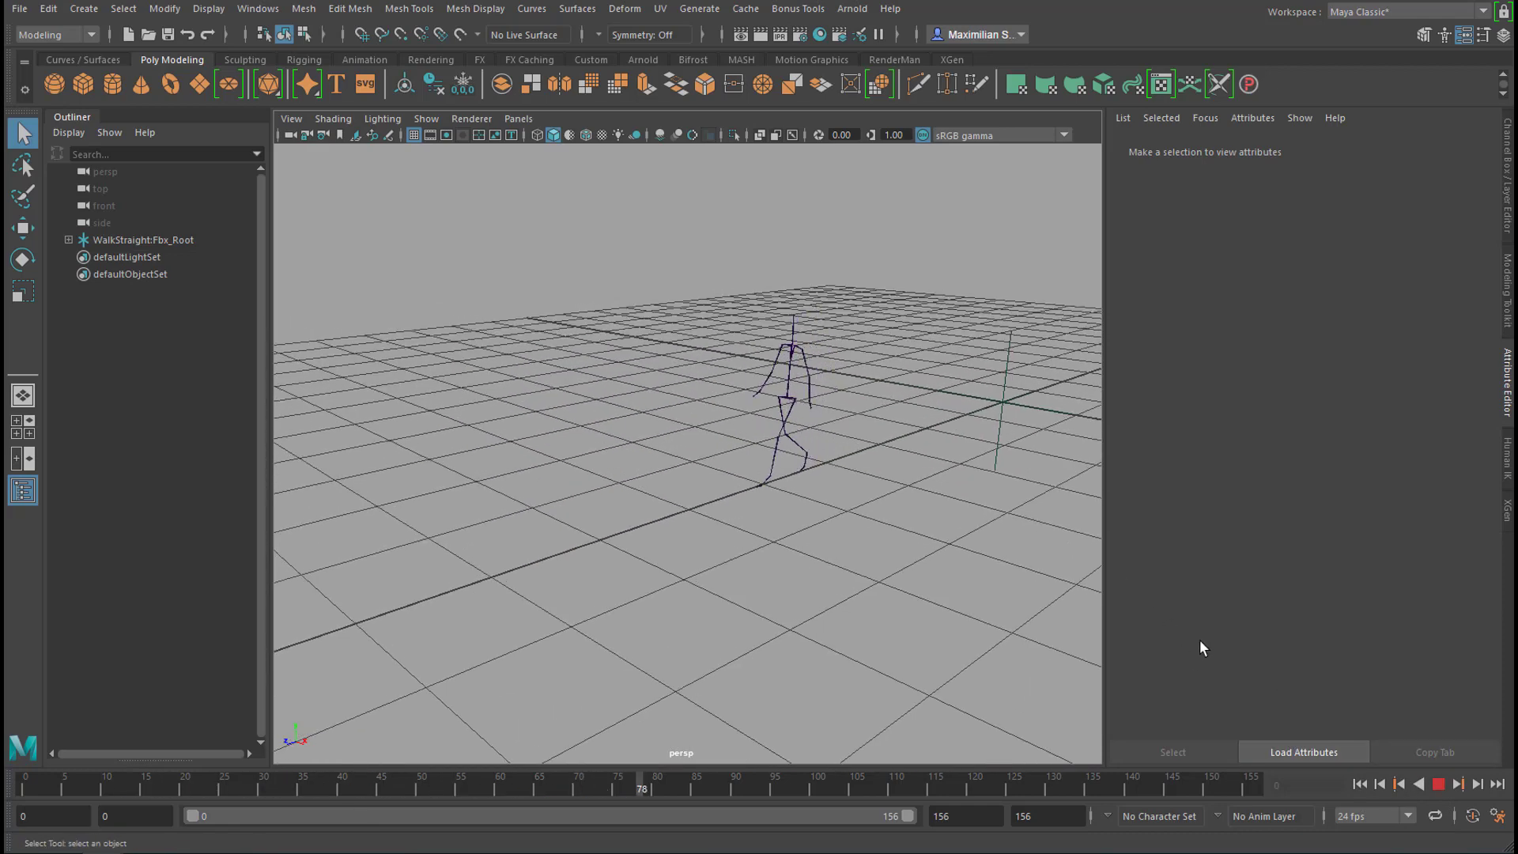
pyautogui.click(1437, 785)
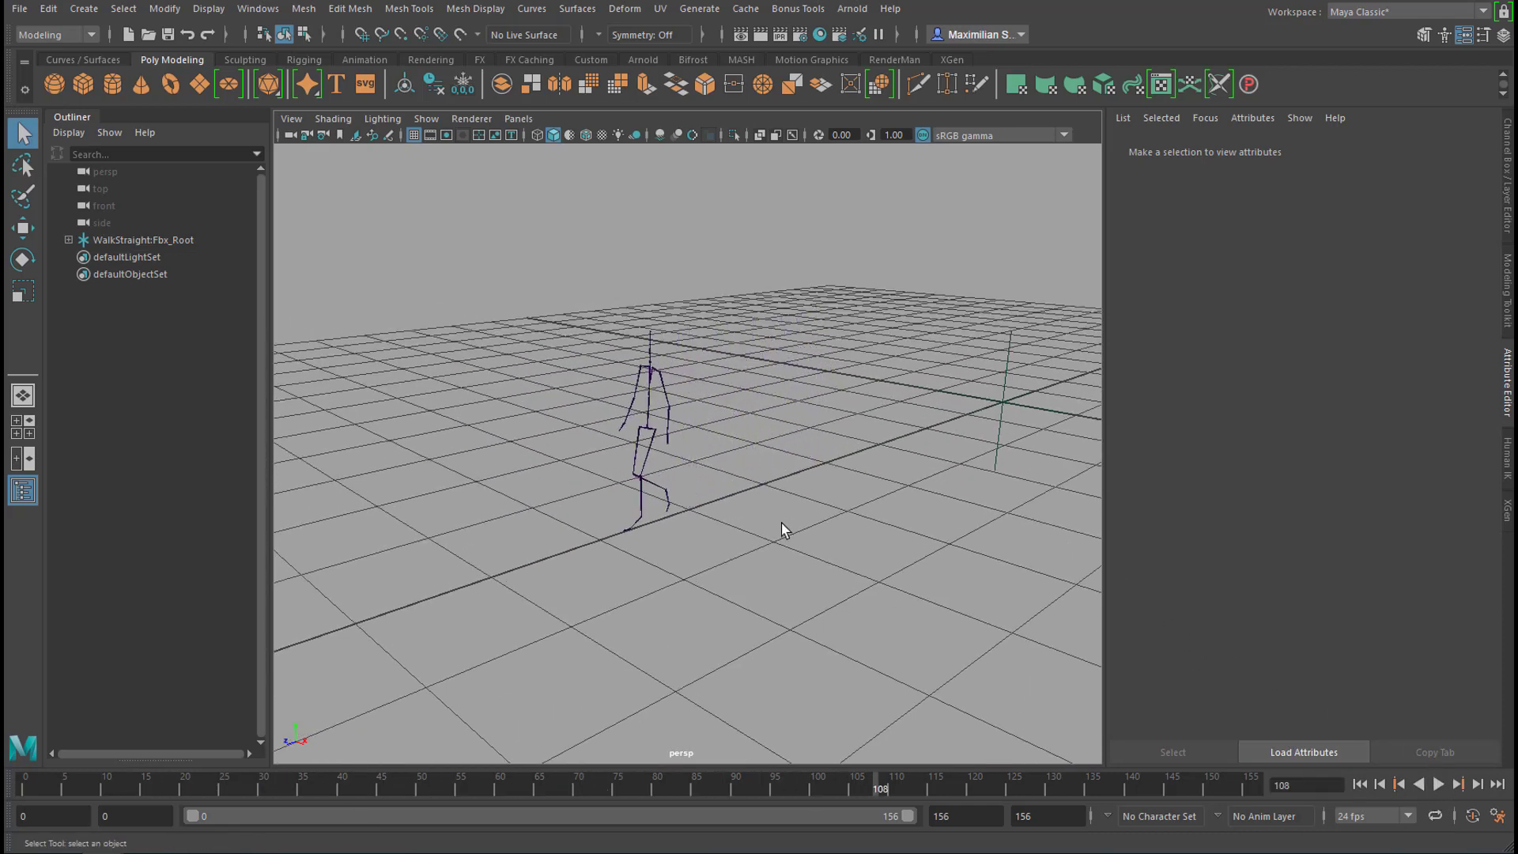
# - Expand the entire WalkStraight:Fbx_Root joint hierarchy in the Outliner and inspect the right wrist joint
pyautogui.click(647, 431)
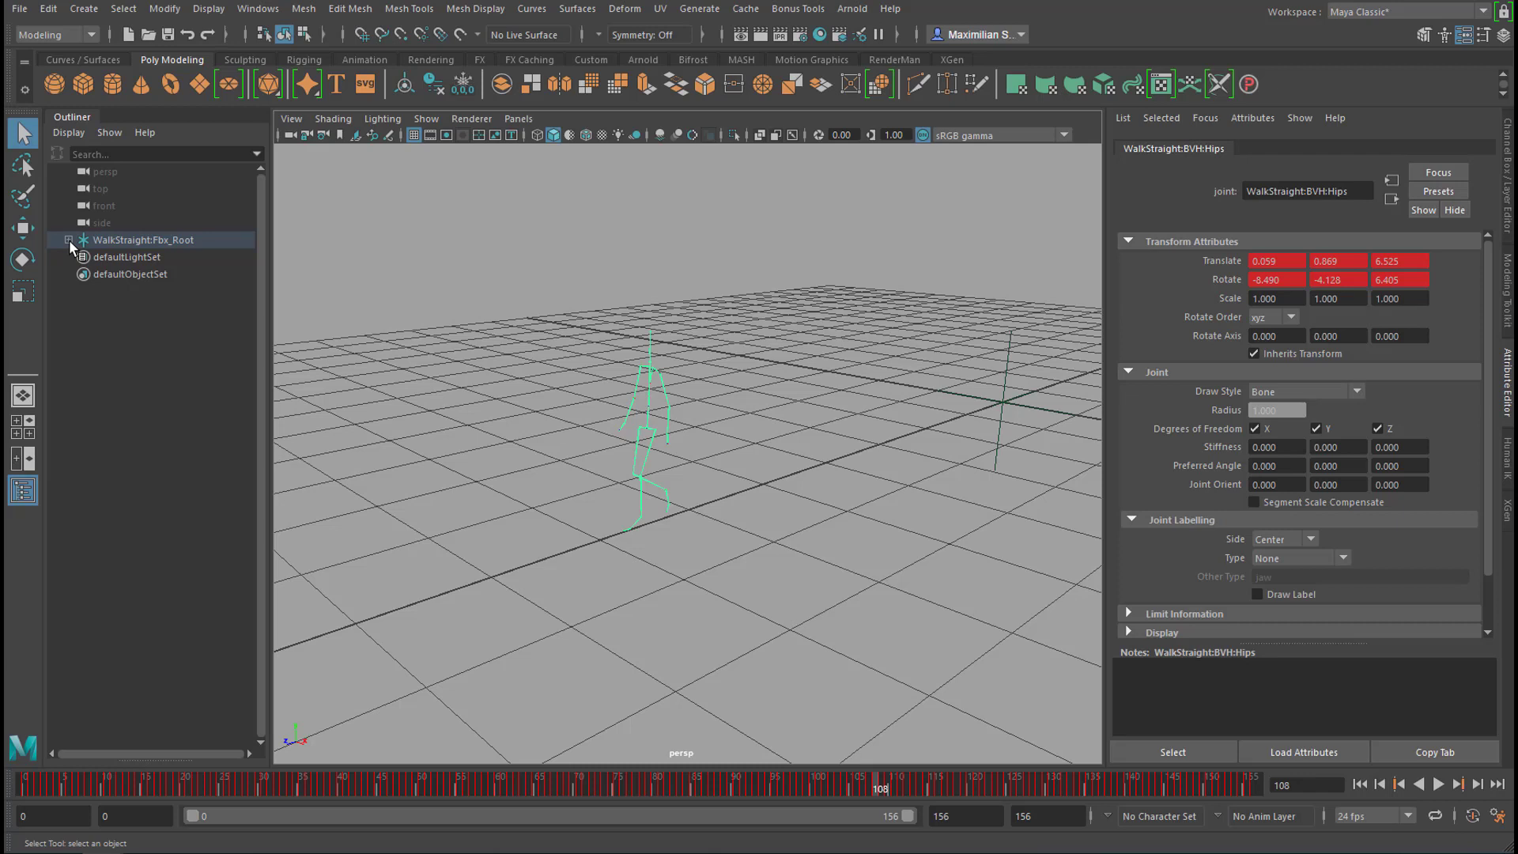
pyautogui.keyDown('shift'); pyautogui.click(69, 239); pyautogui.keyUp('shift')
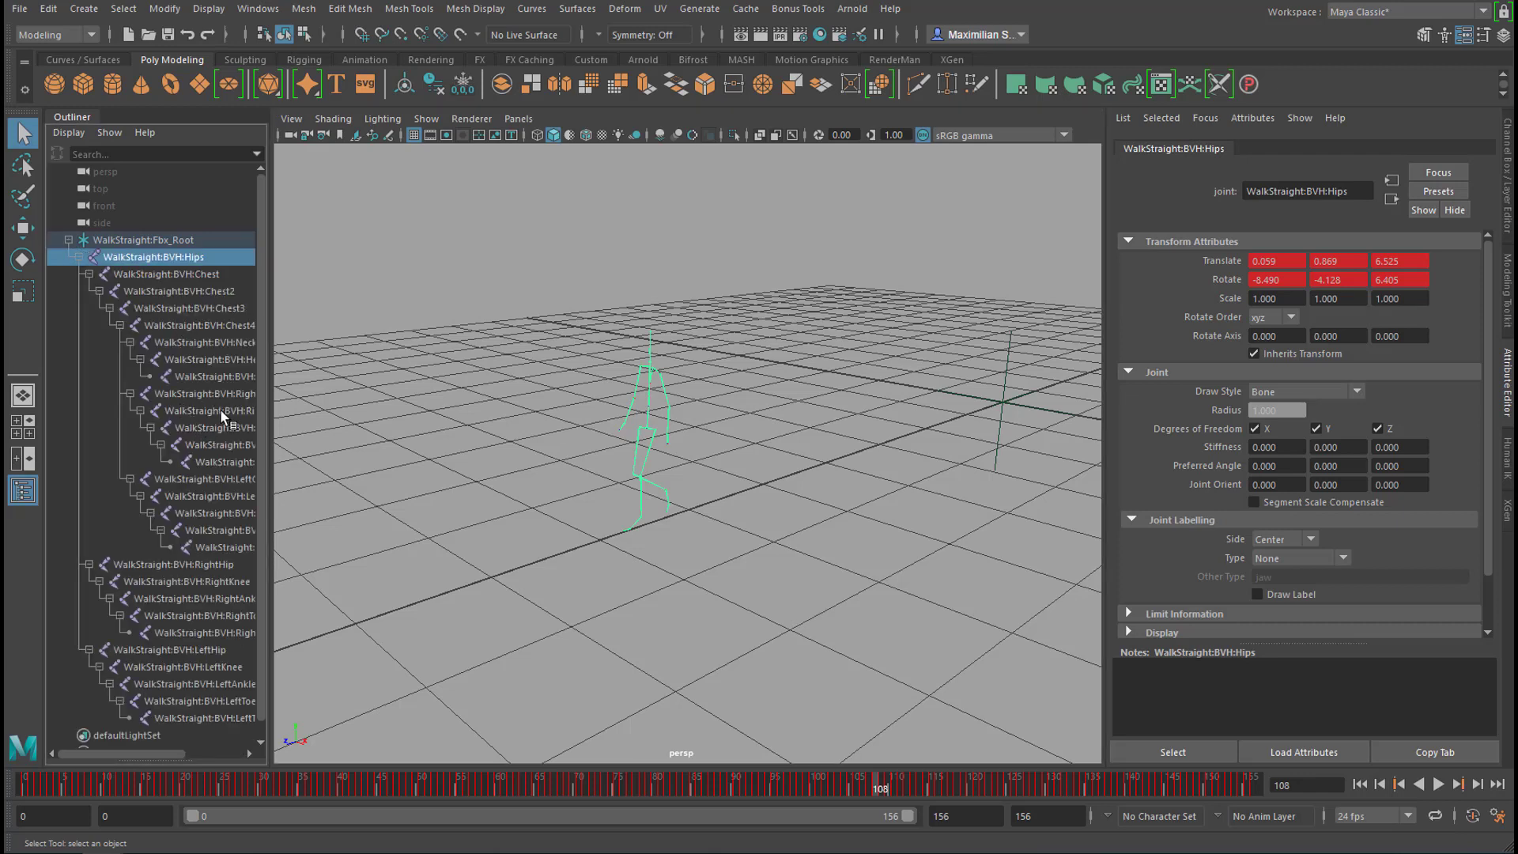
pyautogui.click(223, 444)
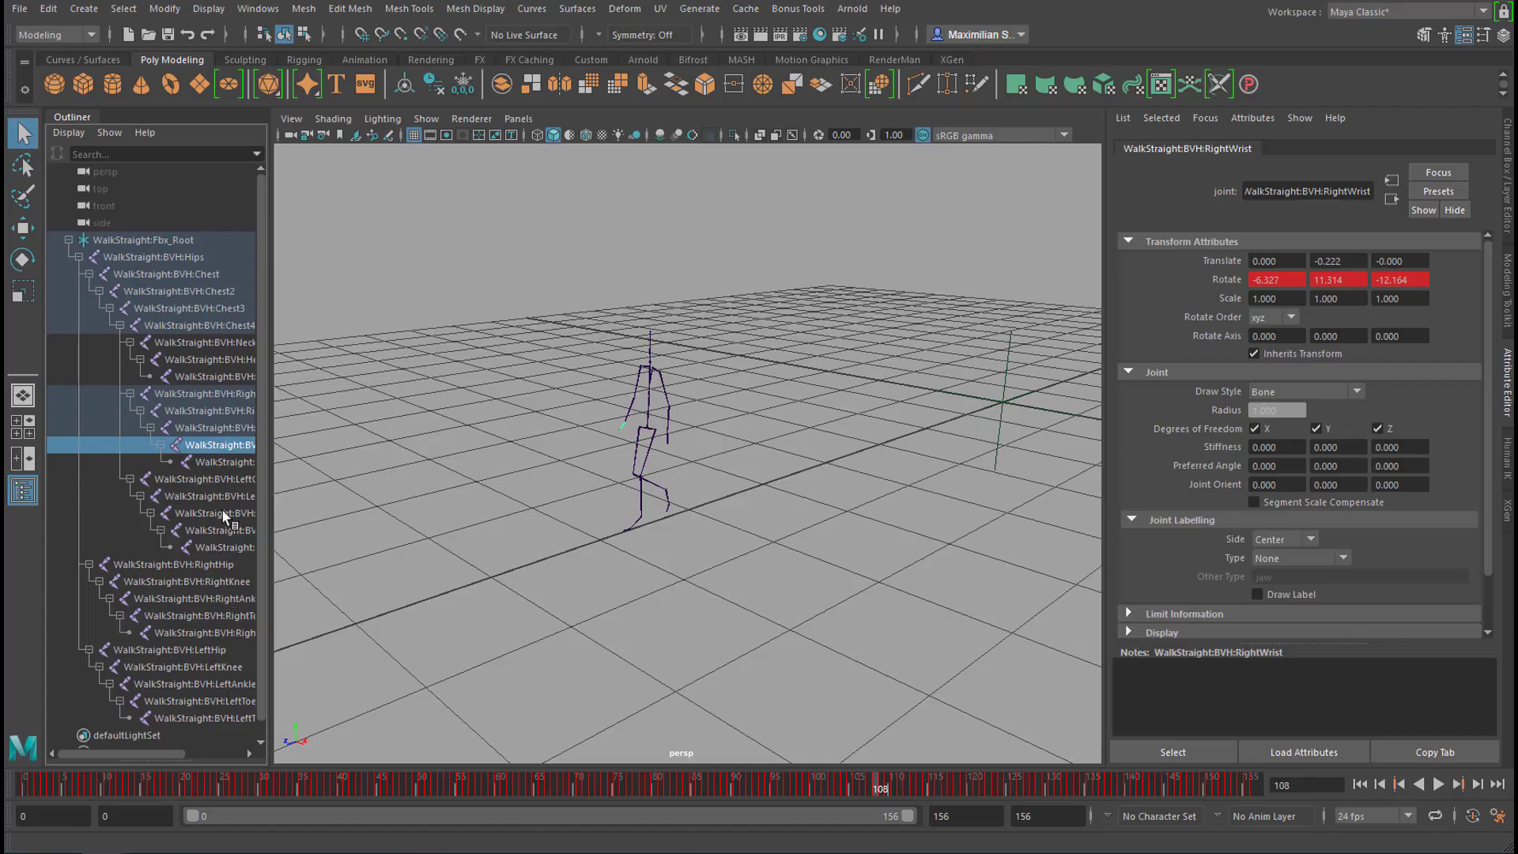
# - Try keying the Chest2 joint's X rotation at 36.021 on frame 108, scrub the timeline around it and undo the edit
pyautogui.click(196, 293)
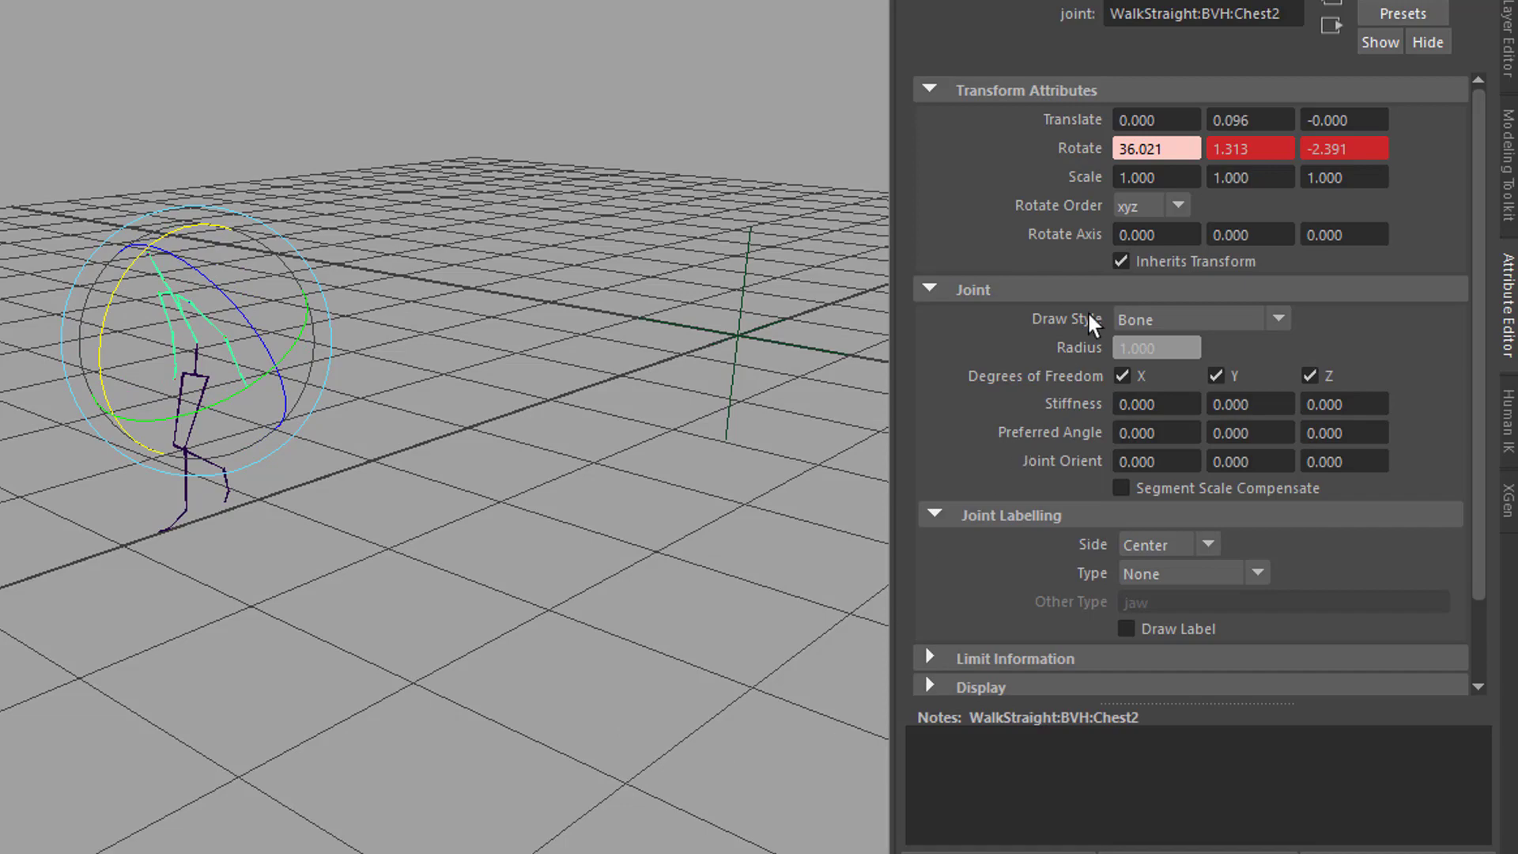
pyautogui.rightClick(1166, 147)
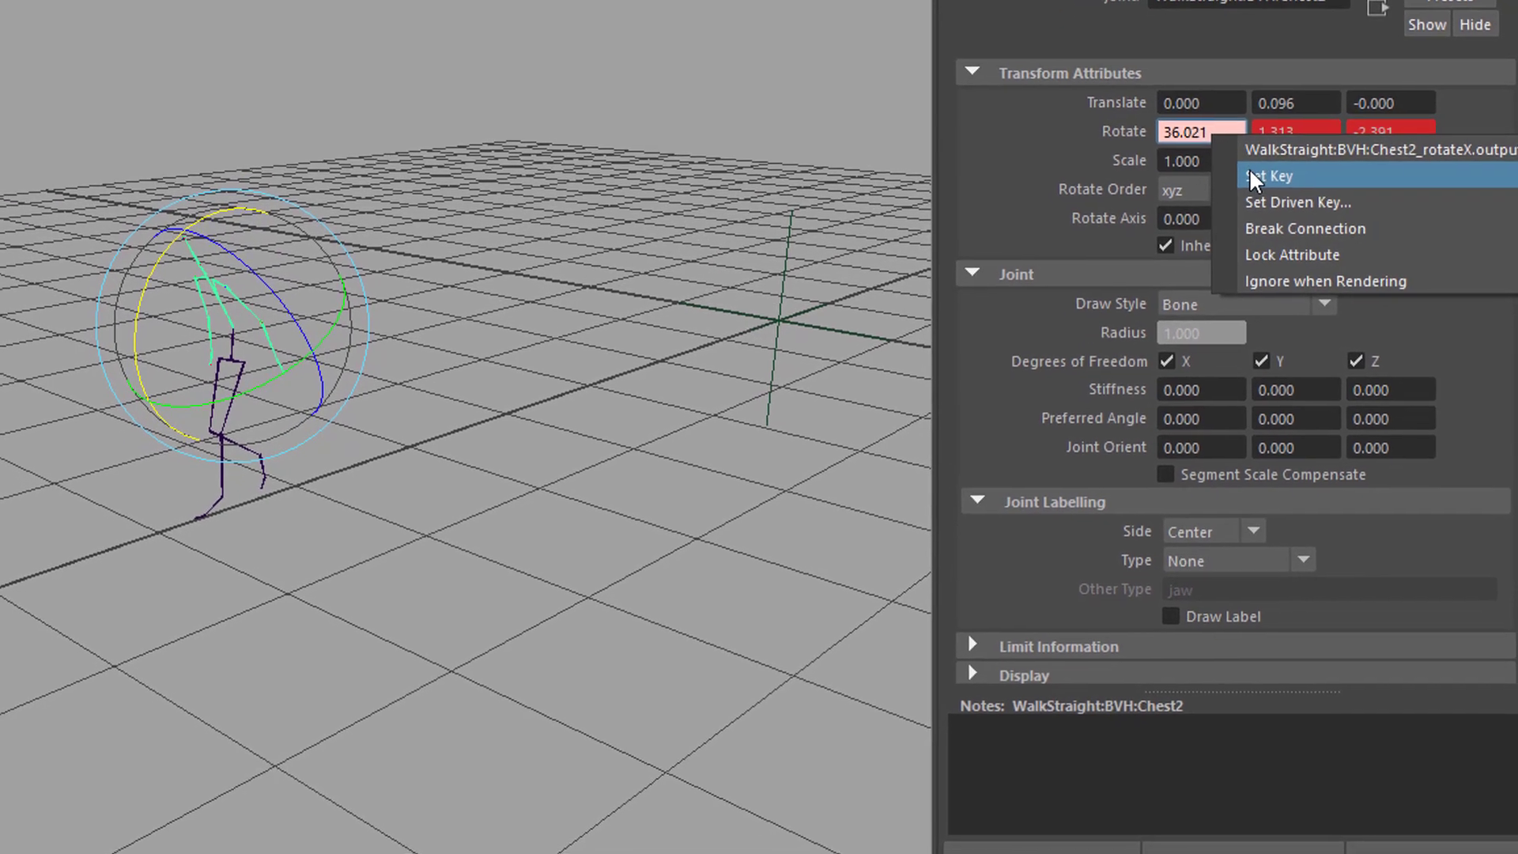
pyautogui.click(1210, 191)
pyautogui.moveTo(593, 846); pyautogui.dragTo(801, 847)
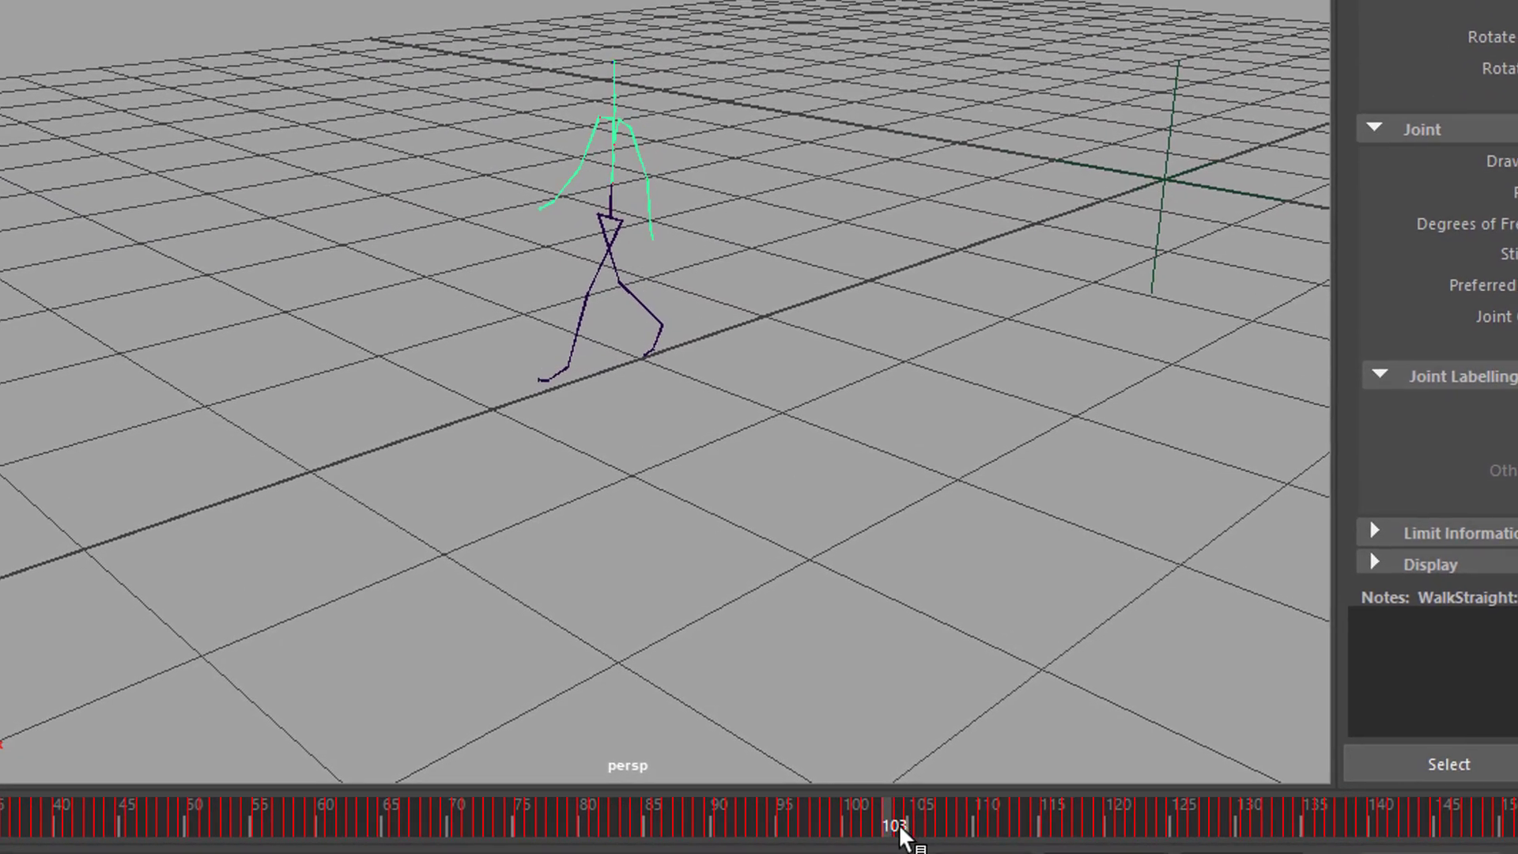
pyautogui.moveTo(959, 834); pyautogui.dragTo(1011, 830)
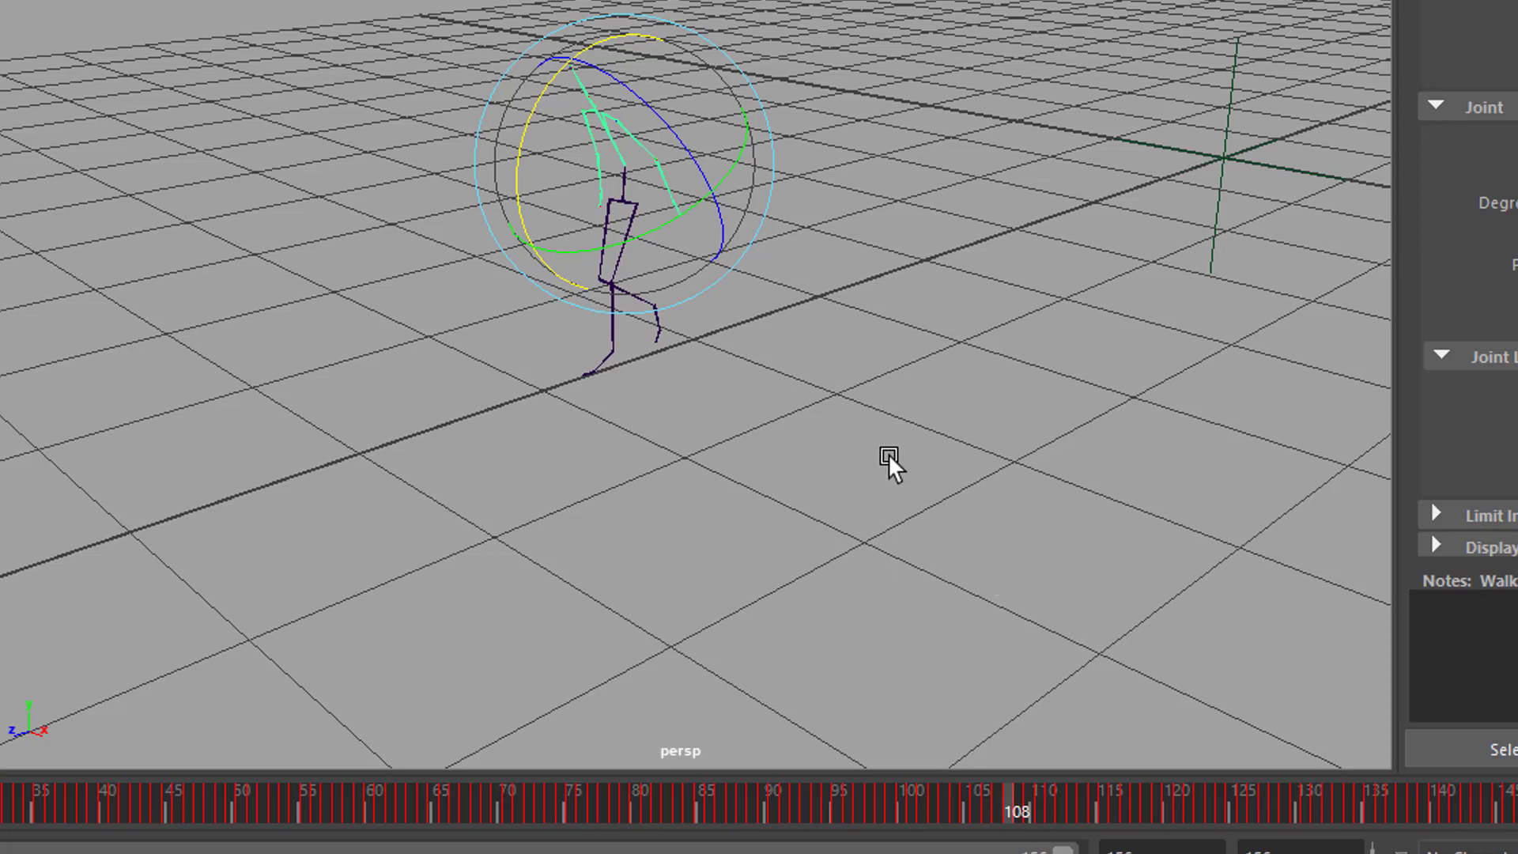
pyautogui.hotkey('ctrl', 'z')
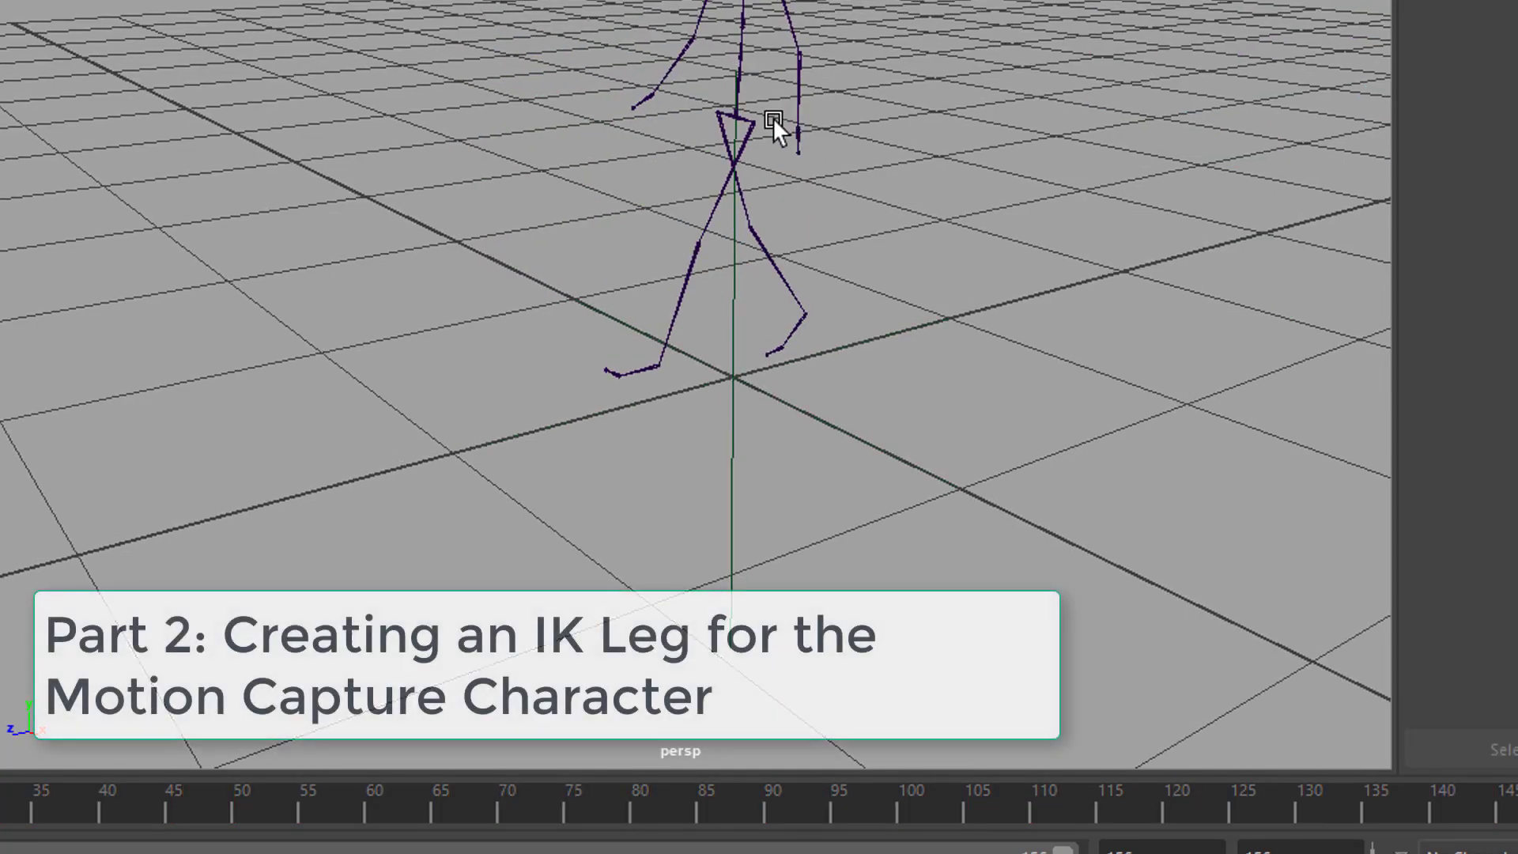
# - Select the skeleton's right hip joint in the perspective view and return to the Select tool
pyautogui.keyDown('alt'); pyautogui.moveTo(771, 117); pyautogui.dragTo(624, 171); pyautogui.keyUp('alt')
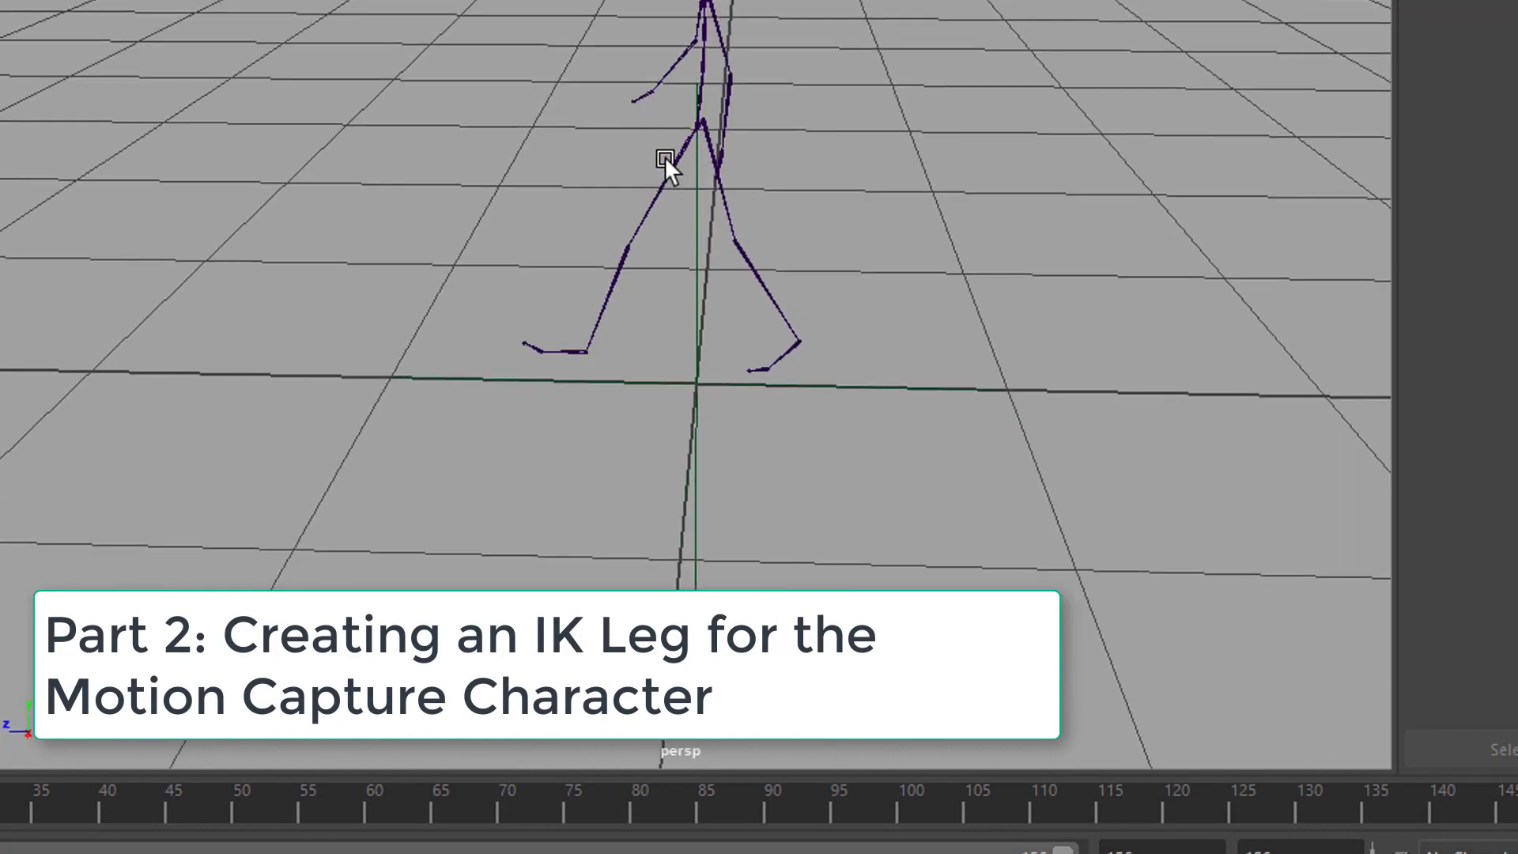
pyautogui.keyDown('alt'); pyautogui.moveTo(570, 449); pyautogui.dragTo(850, 451); pyautogui.keyUp('alt')
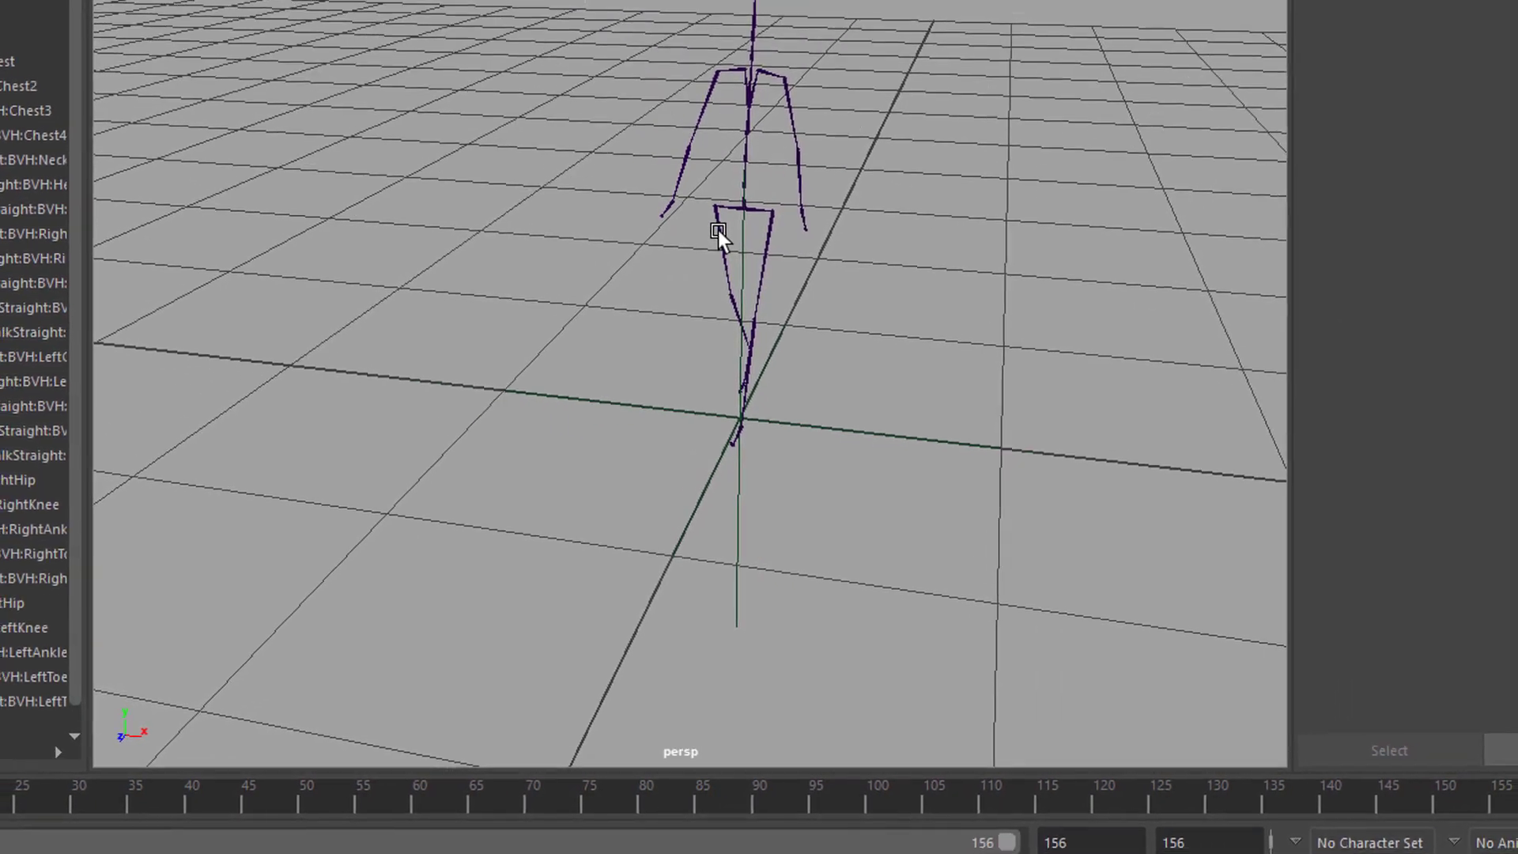
pyautogui.click(717, 230)
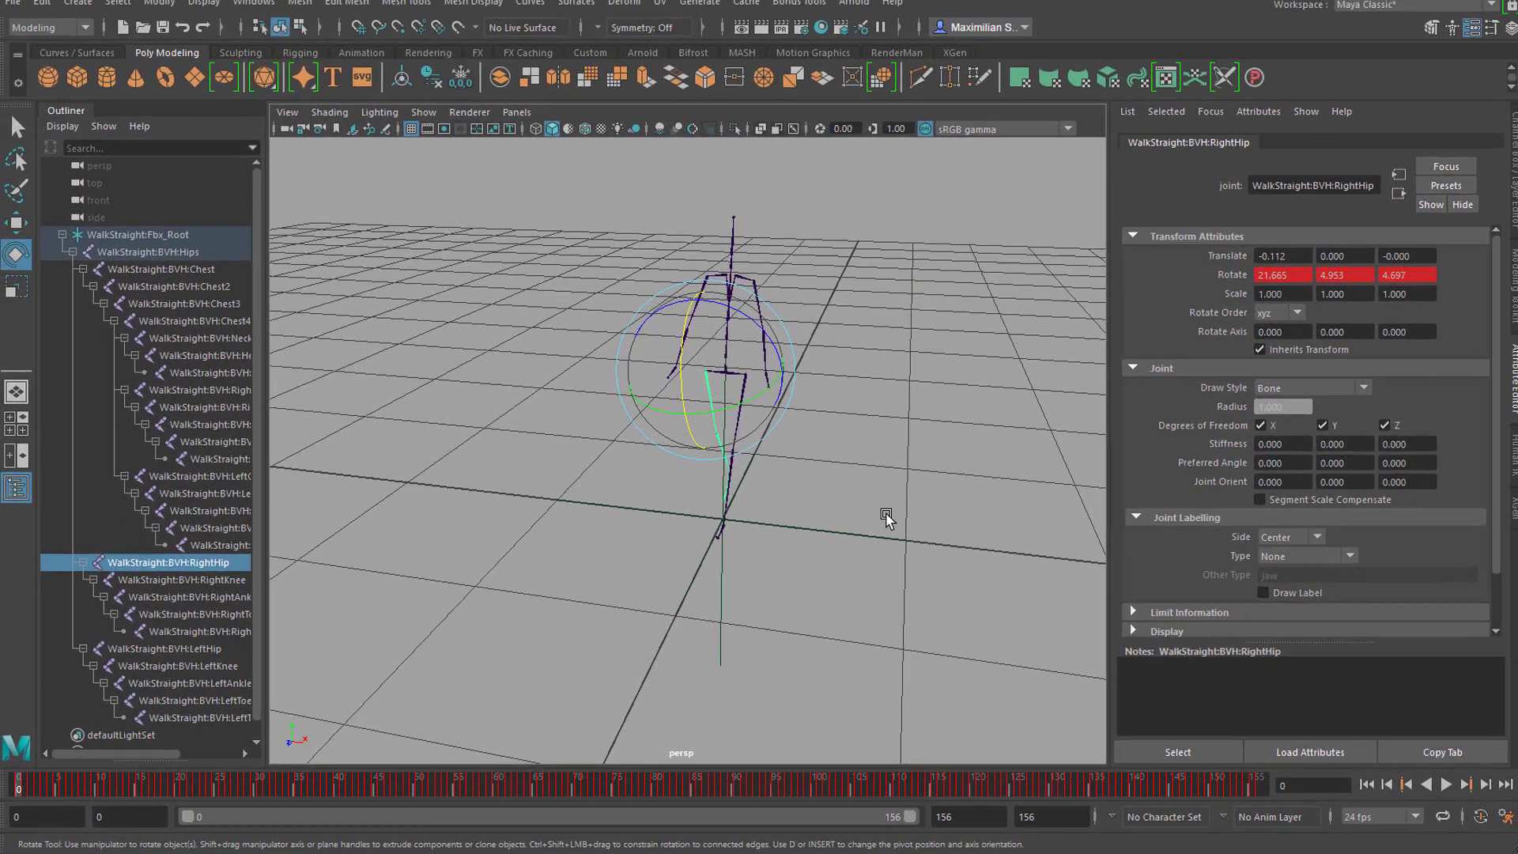
pyautogui.press('q')
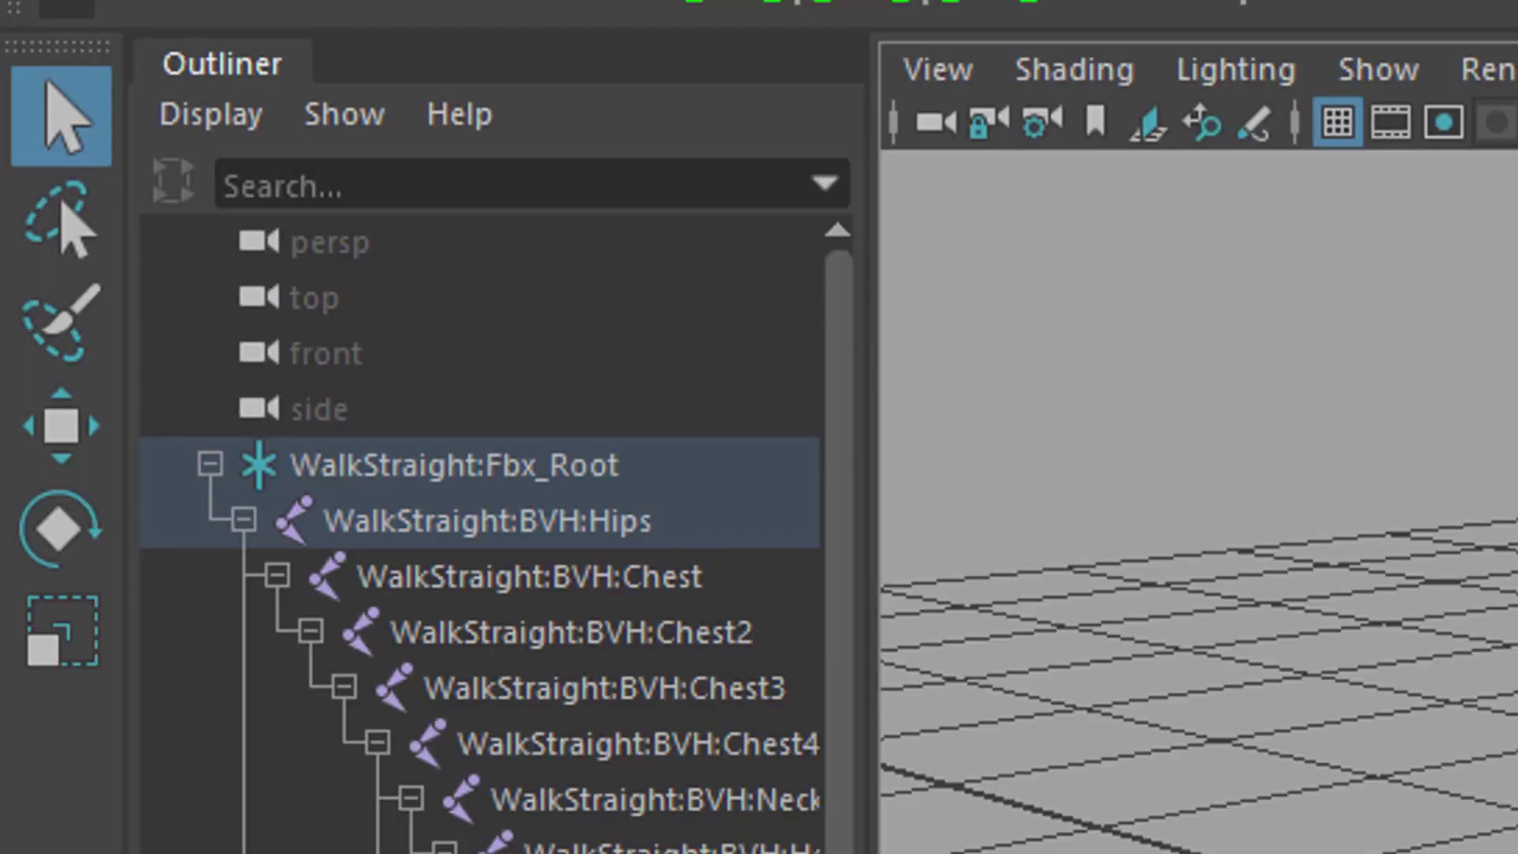
# - Set the WalkStraight:Fbx_Root locator and its skeleton to Template display and deselect it
pyautogui.click(486, 520)
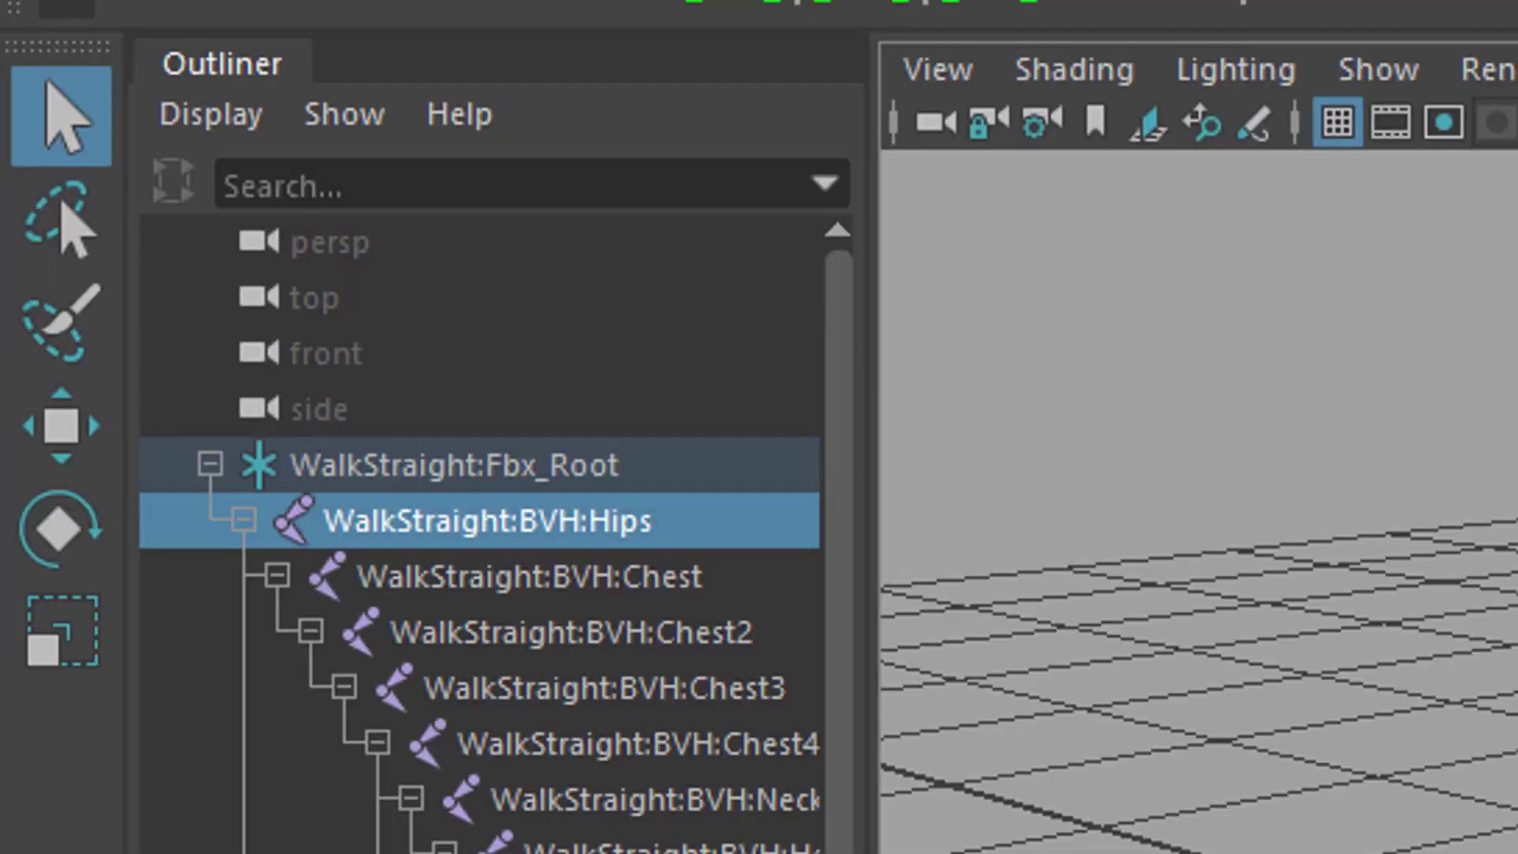
pyautogui.click(462, 463)
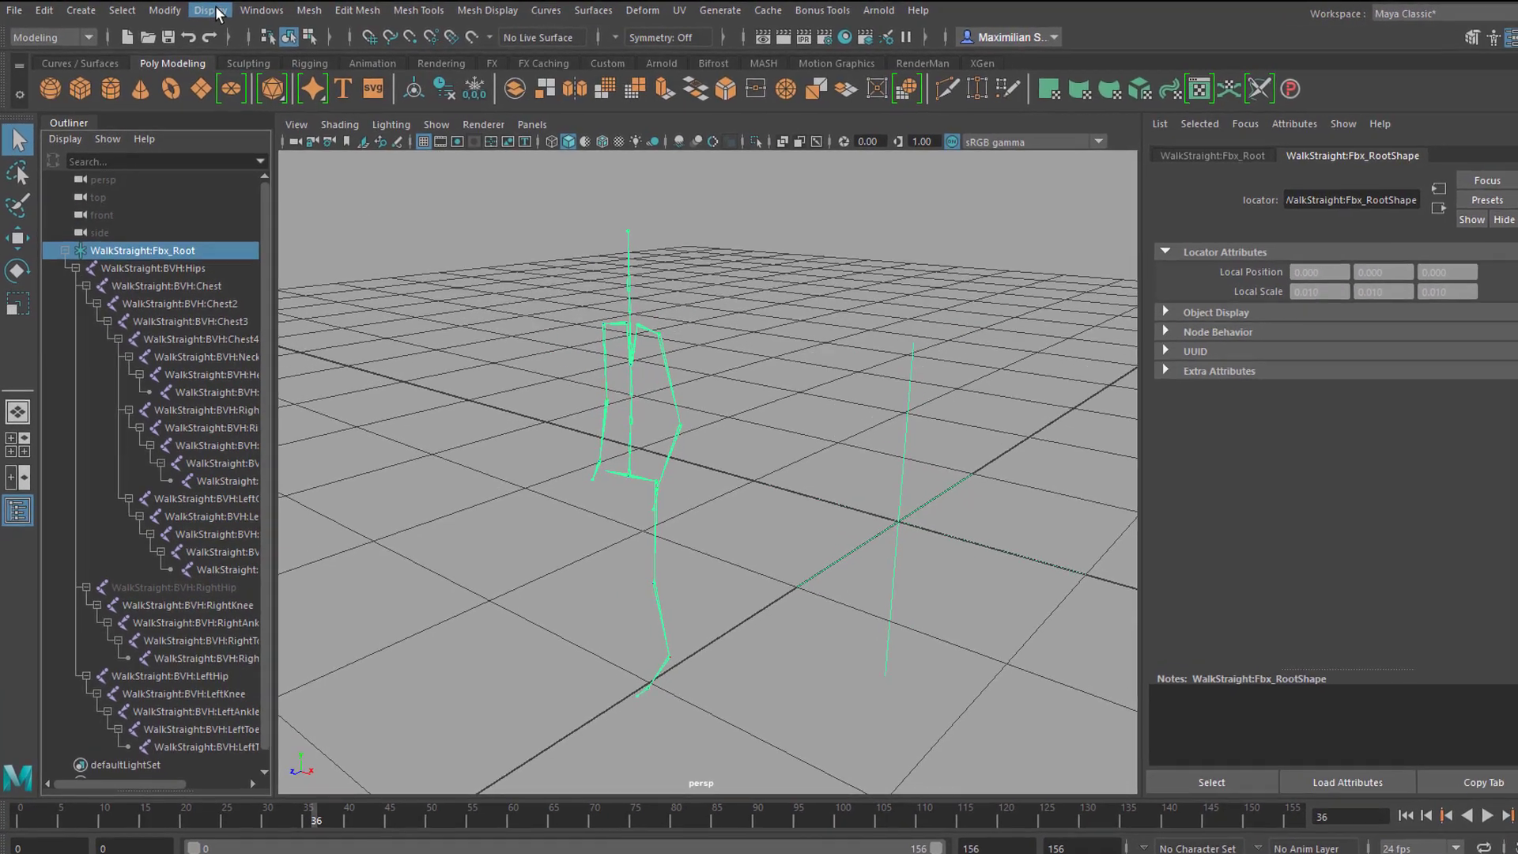
pyautogui.click(209, 9)
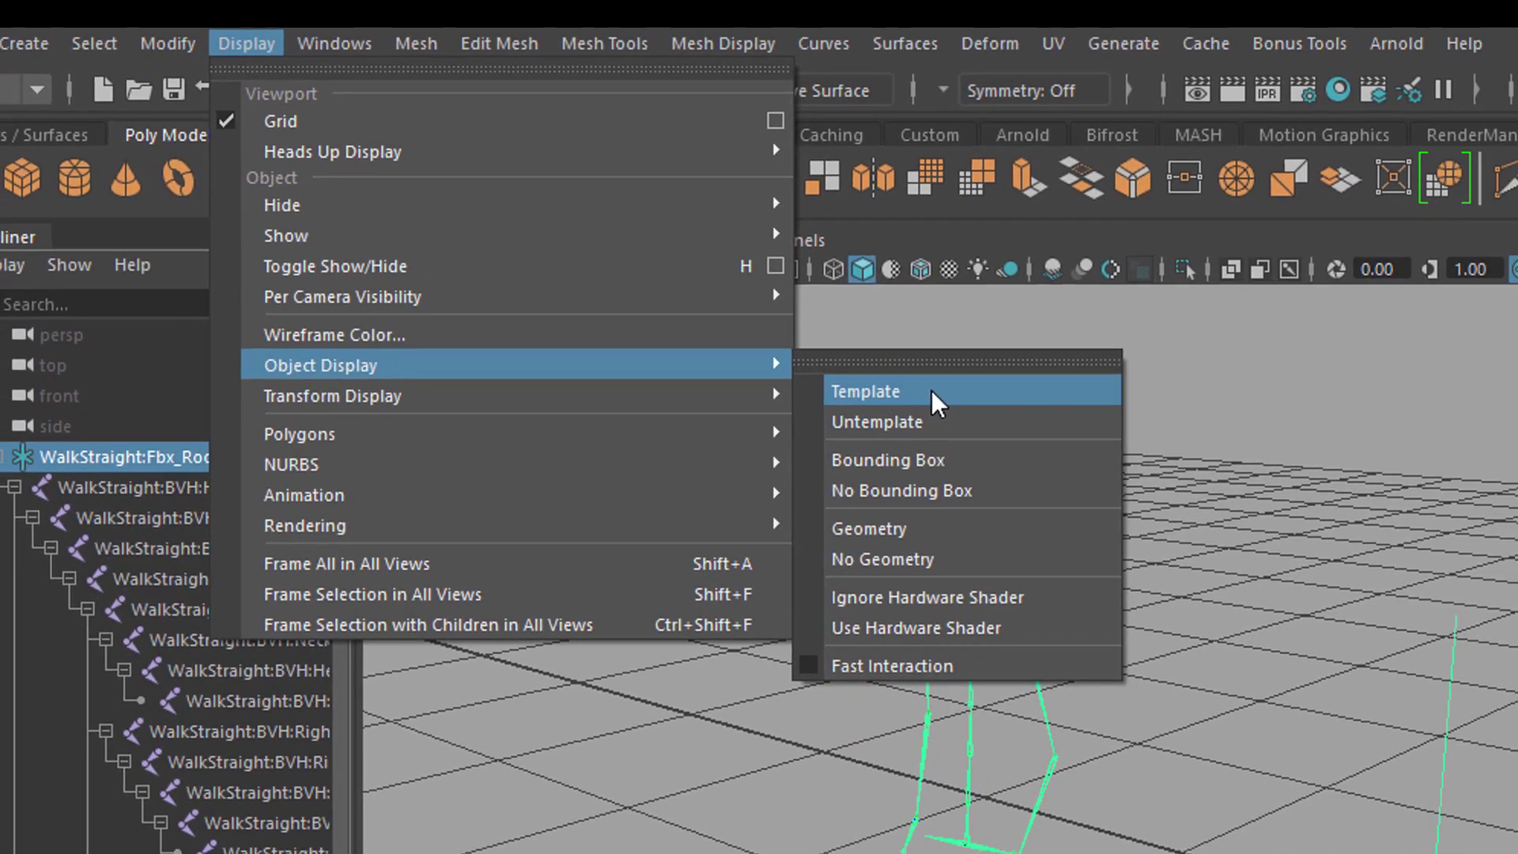
pyautogui.click(1048, 456)
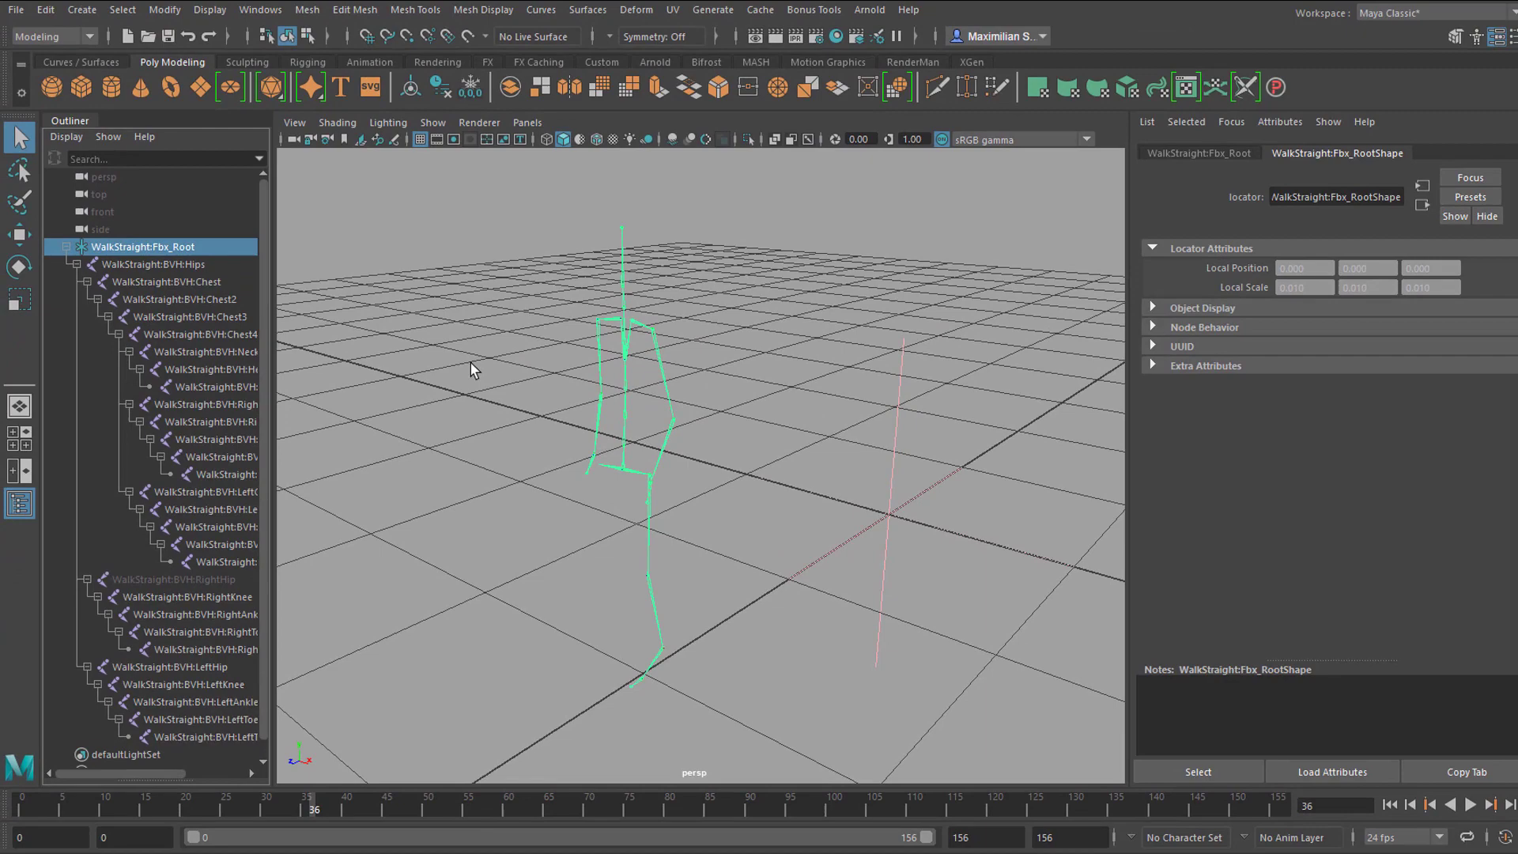
pyautogui.click(499, 398)
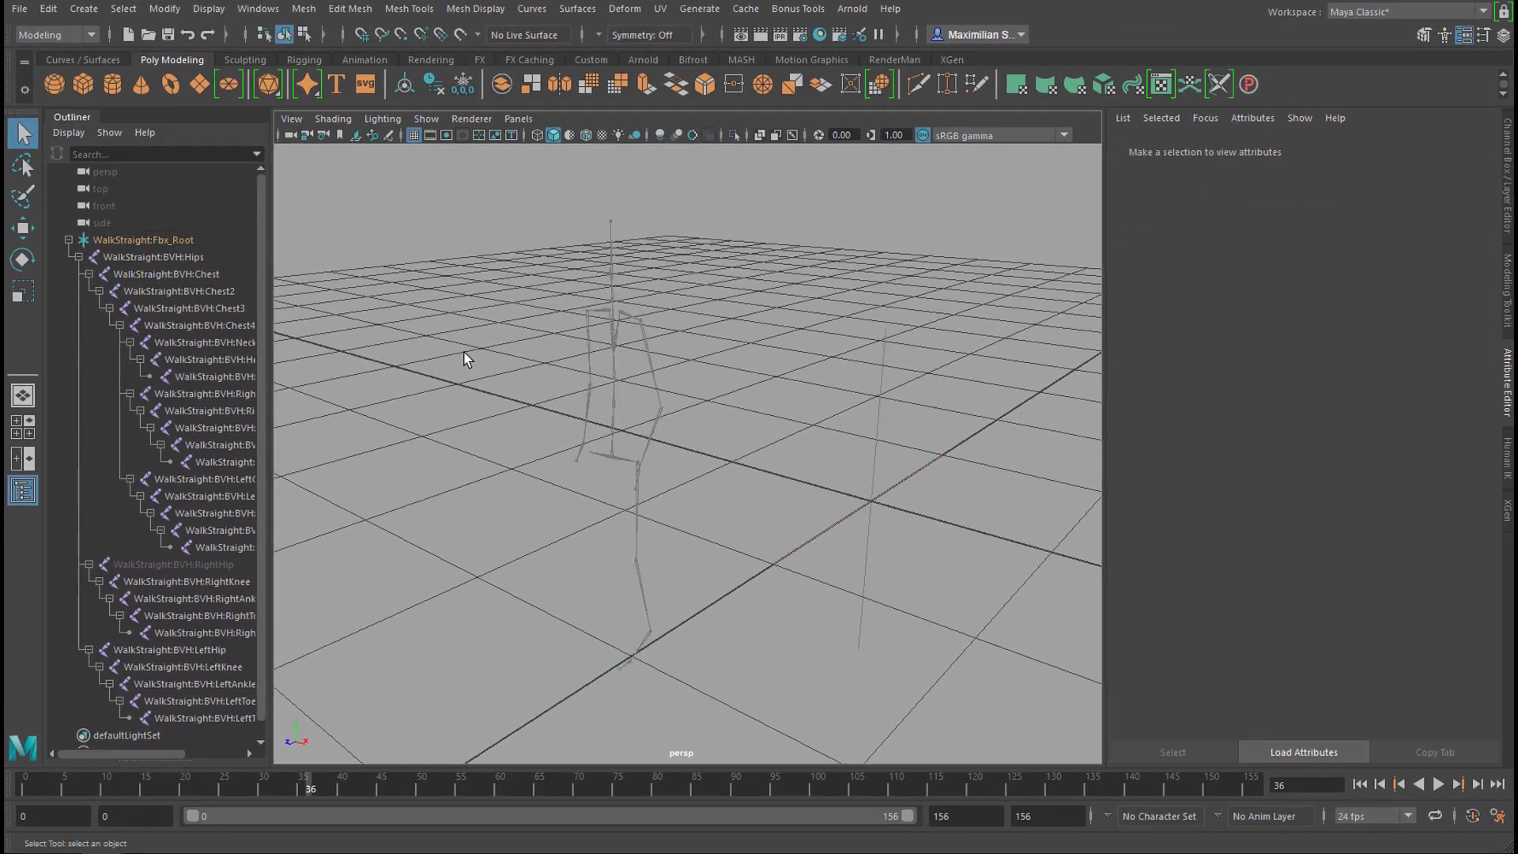
# - Play and scrub the walk animation on the templated skeleton, and collapse the WalkStraight:Fbx_Root hierarchy in the Outliner
pyautogui.keyDown('alt'); pyautogui.moveTo(783, 498); pyautogui.dragTo(766, 544); pyautogui.keyUp('alt')
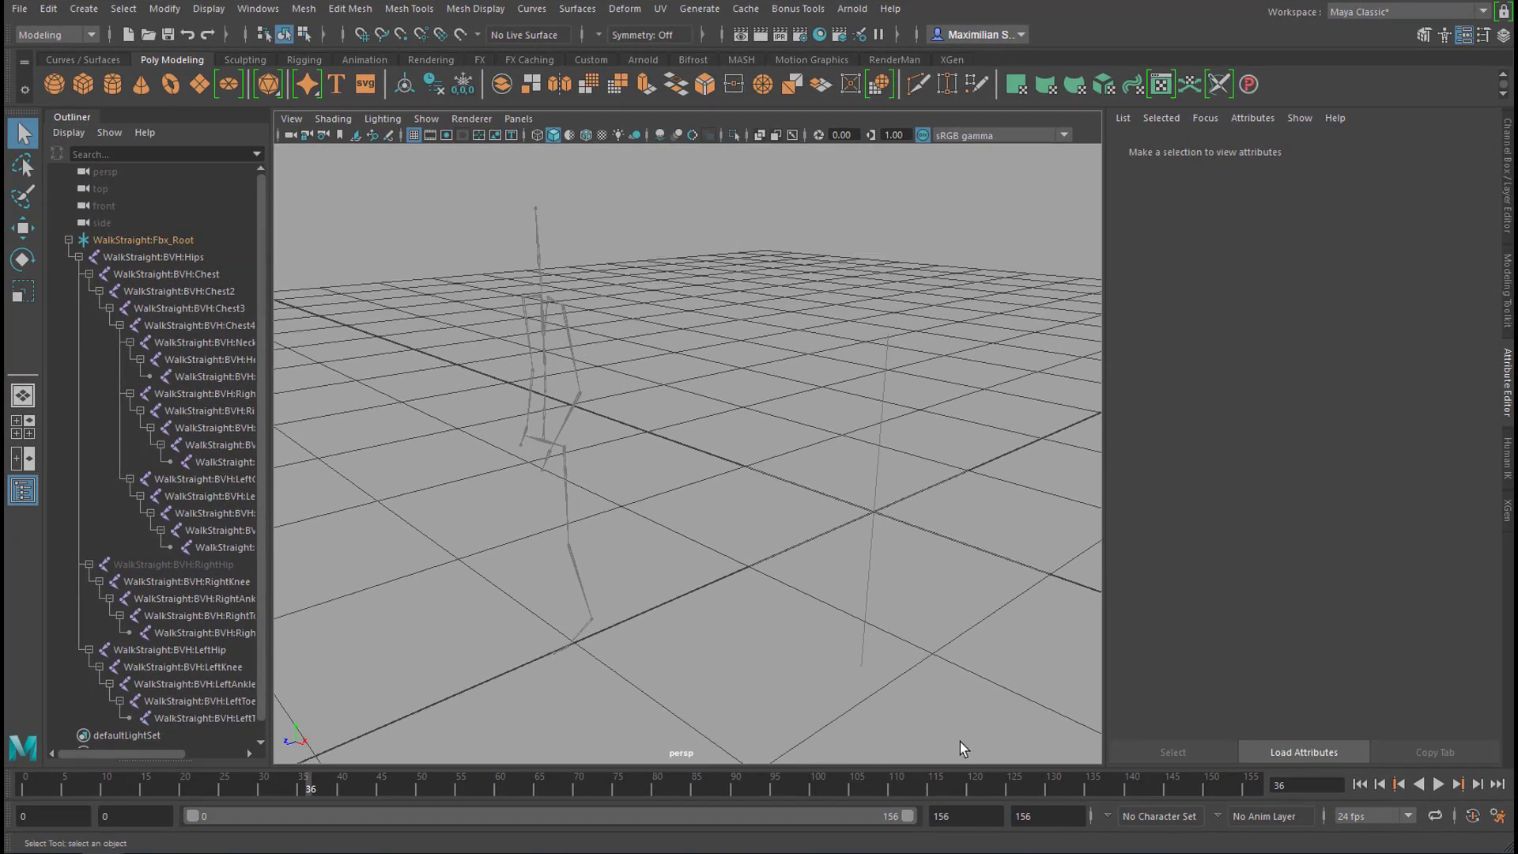
pyautogui.hotkey('alt', 'v')
pyautogui.moveTo(722, 755)
pyautogui.mouseDown()
pyautogui.moveTo(193, 755)
pyautogui.moveTo(307, 755)
pyautogui.moveTo(277, 755)
pyautogui.moveTo(291, 755)
pyautogui.mouseUp()
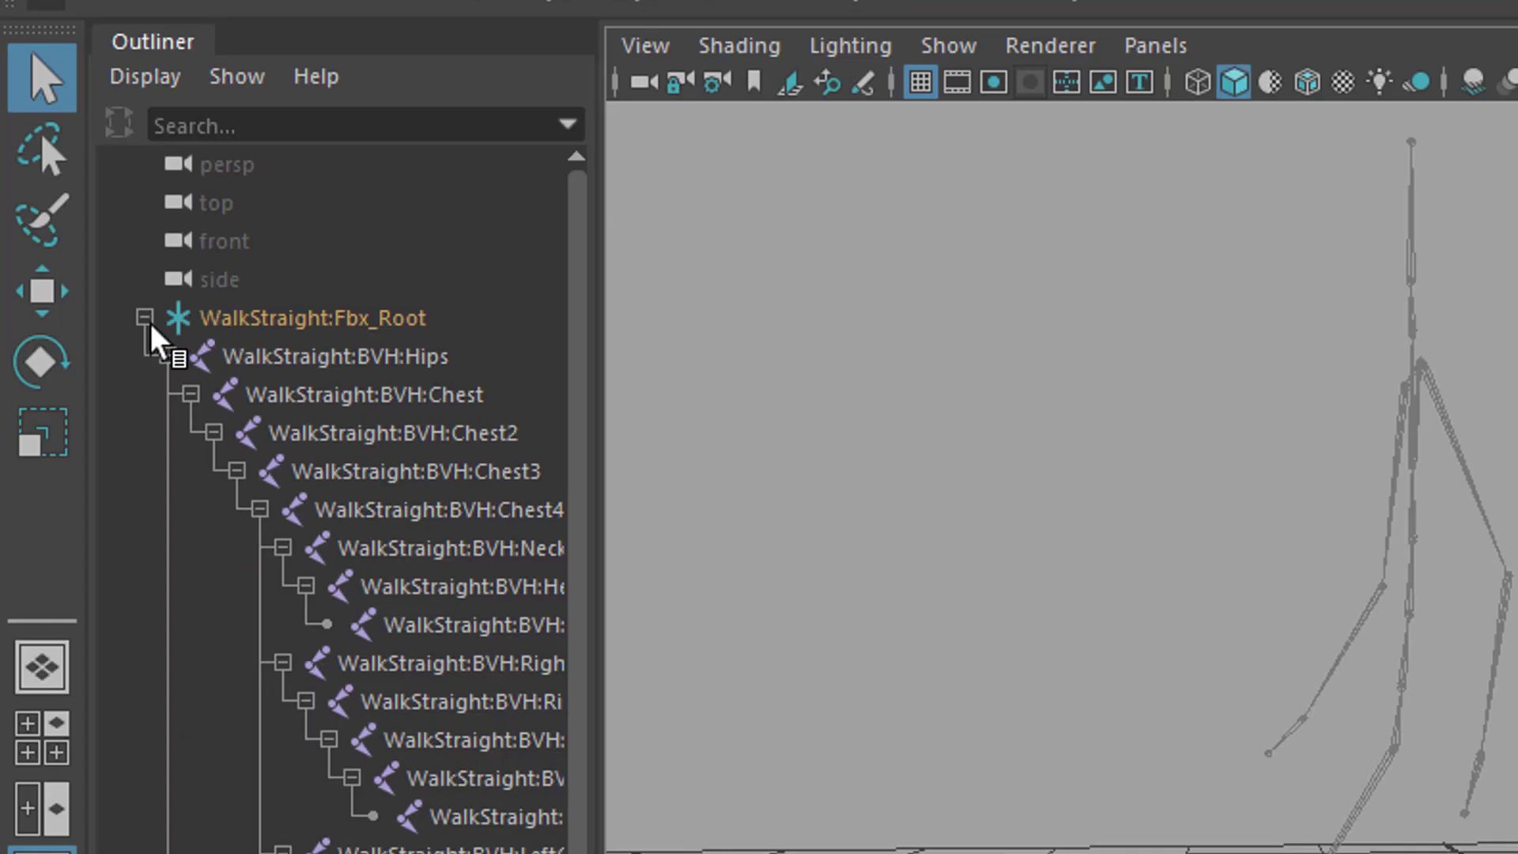
pyautogui.click(145, 317)
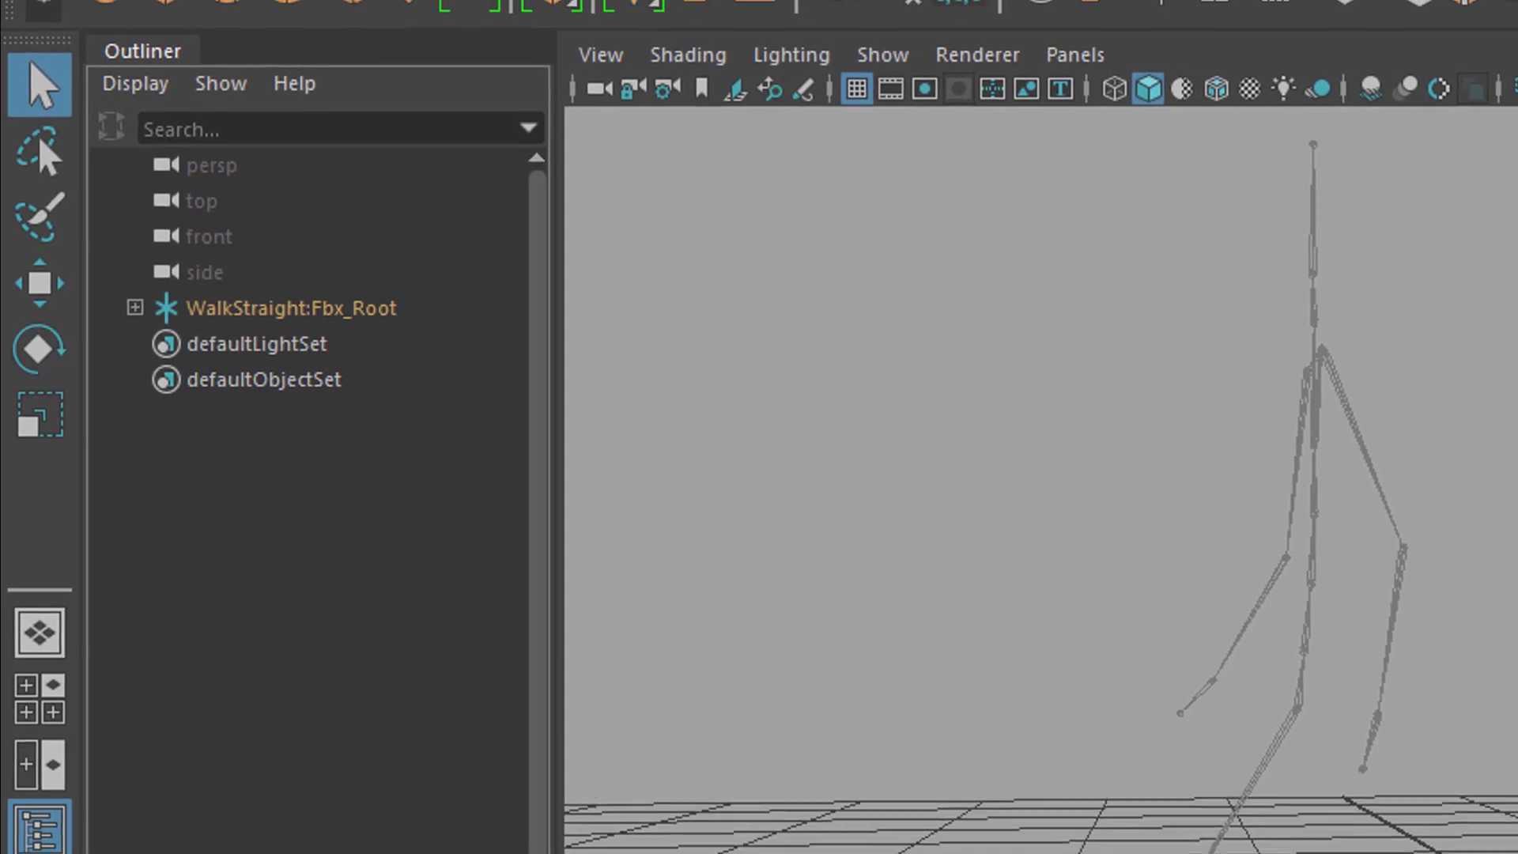
# - Bring the templated skeleton into frame in the side view and show that view at full size
pyautogui.press('space')
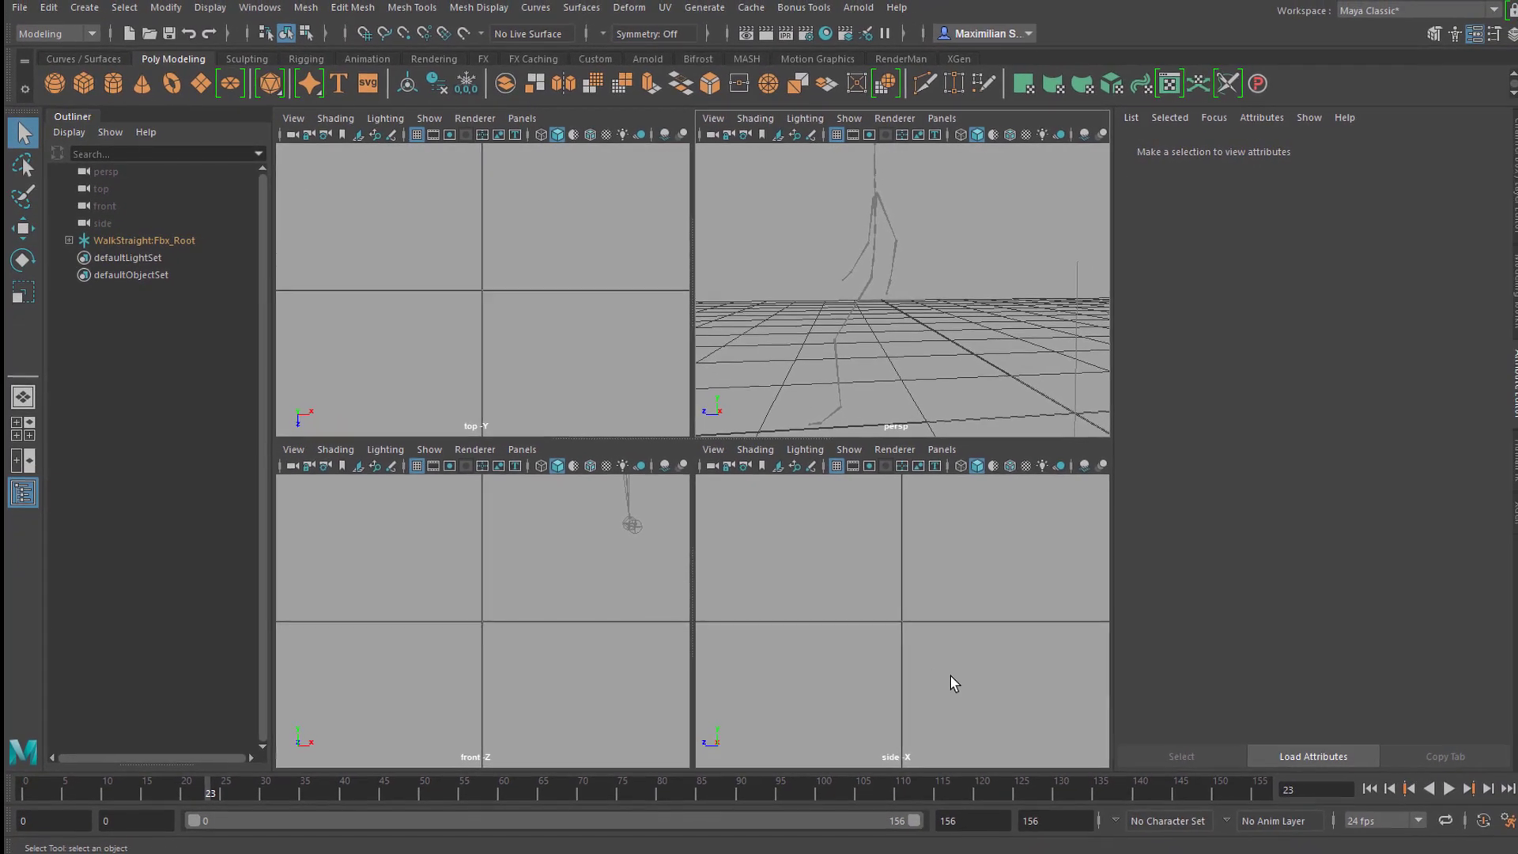
pyautogui.press('f')
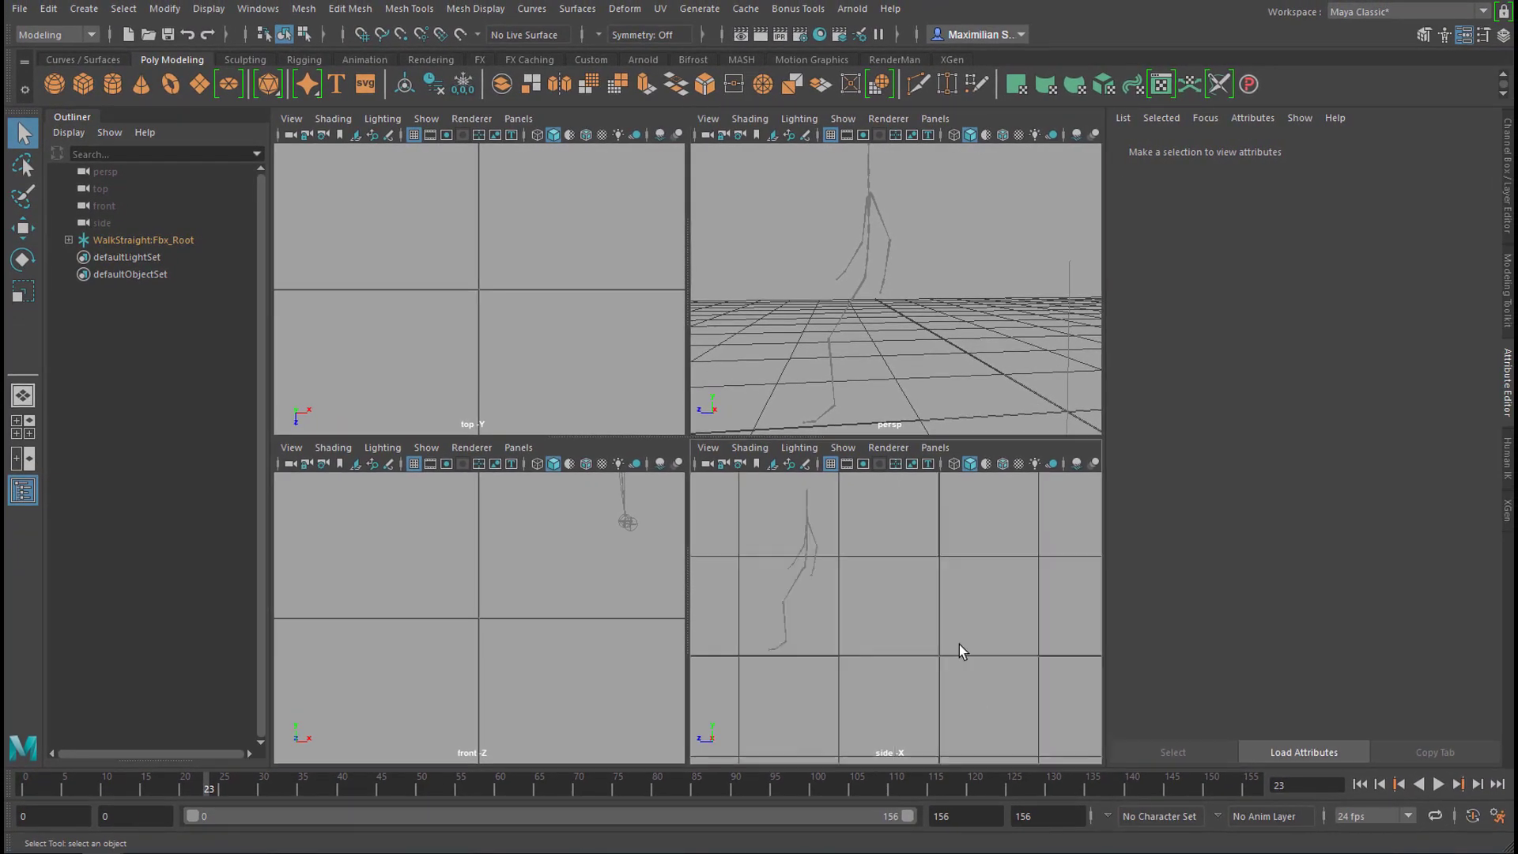
pyautogui.press('space')
pyautogui.keyDown('alt'); pyautogui.moveTo(746, 543); pyautogui.dragTo(766, 529, button='middle'); pyautogui.keyUp('alt')
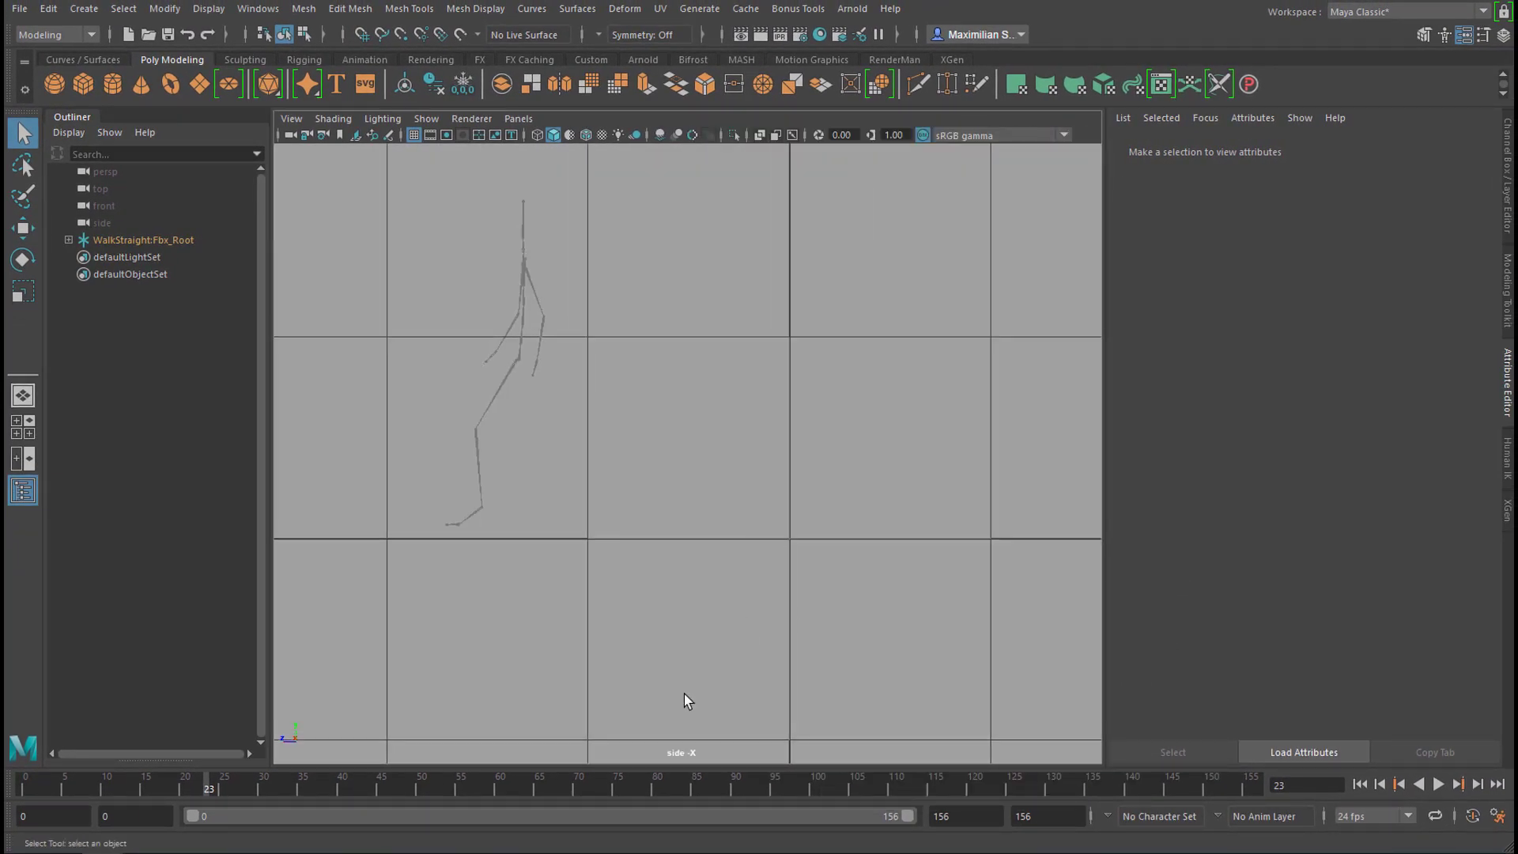
# - Play the walk from frame 0 in the side view and set the current time to frame 9
pyautogui.moveTo(618, 786); pyautogui.dragTo(24, 786)
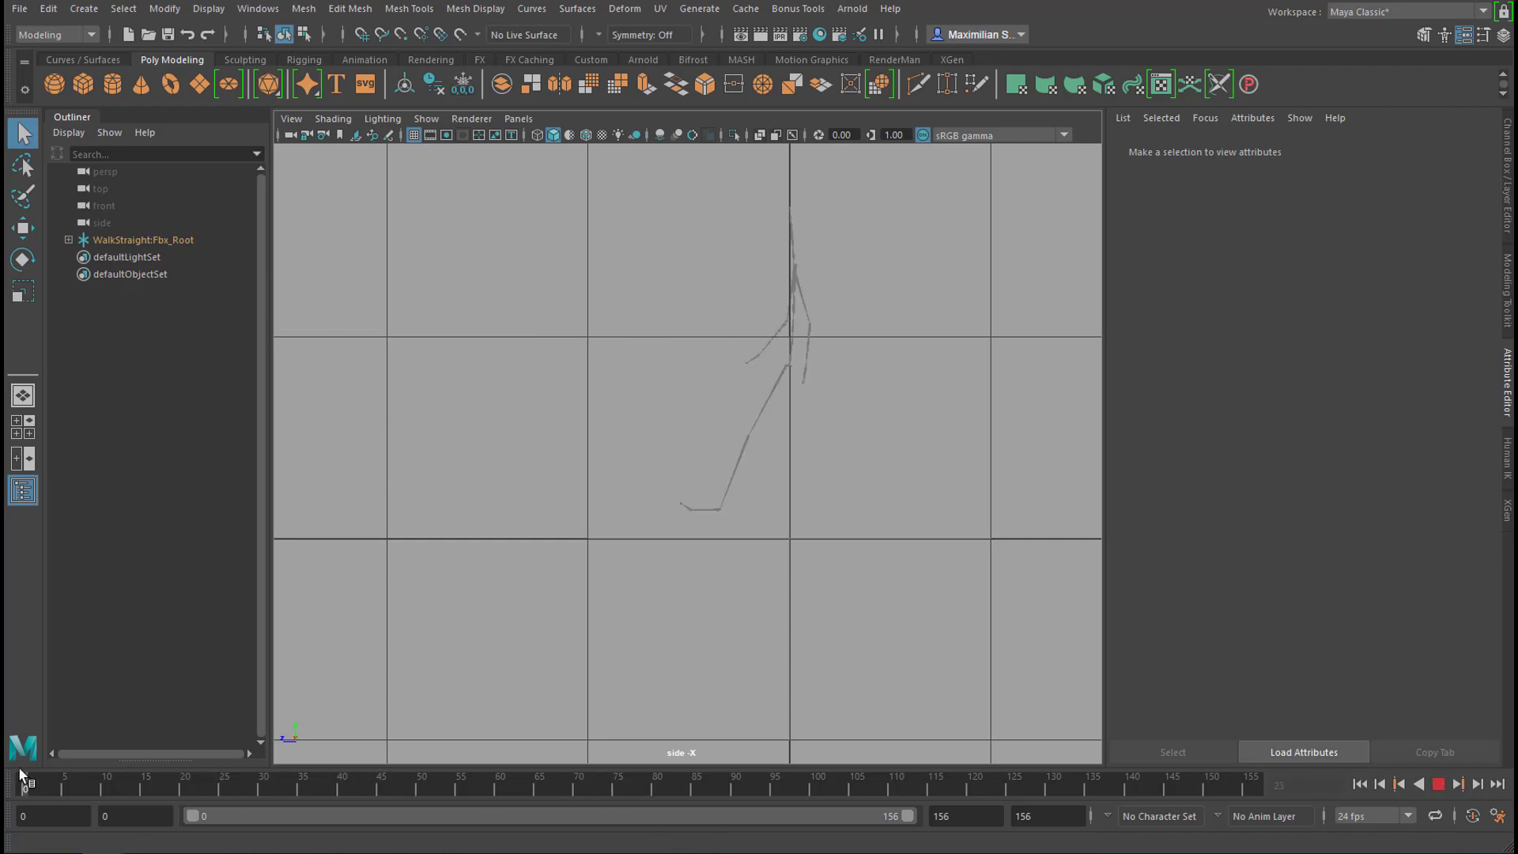
pyautogui.keyDown('alt'); pyautogui.moveTo(809, 531); pyautogui.dragTo(992, 554, button='right'); pyautogui.keyUp('alt')
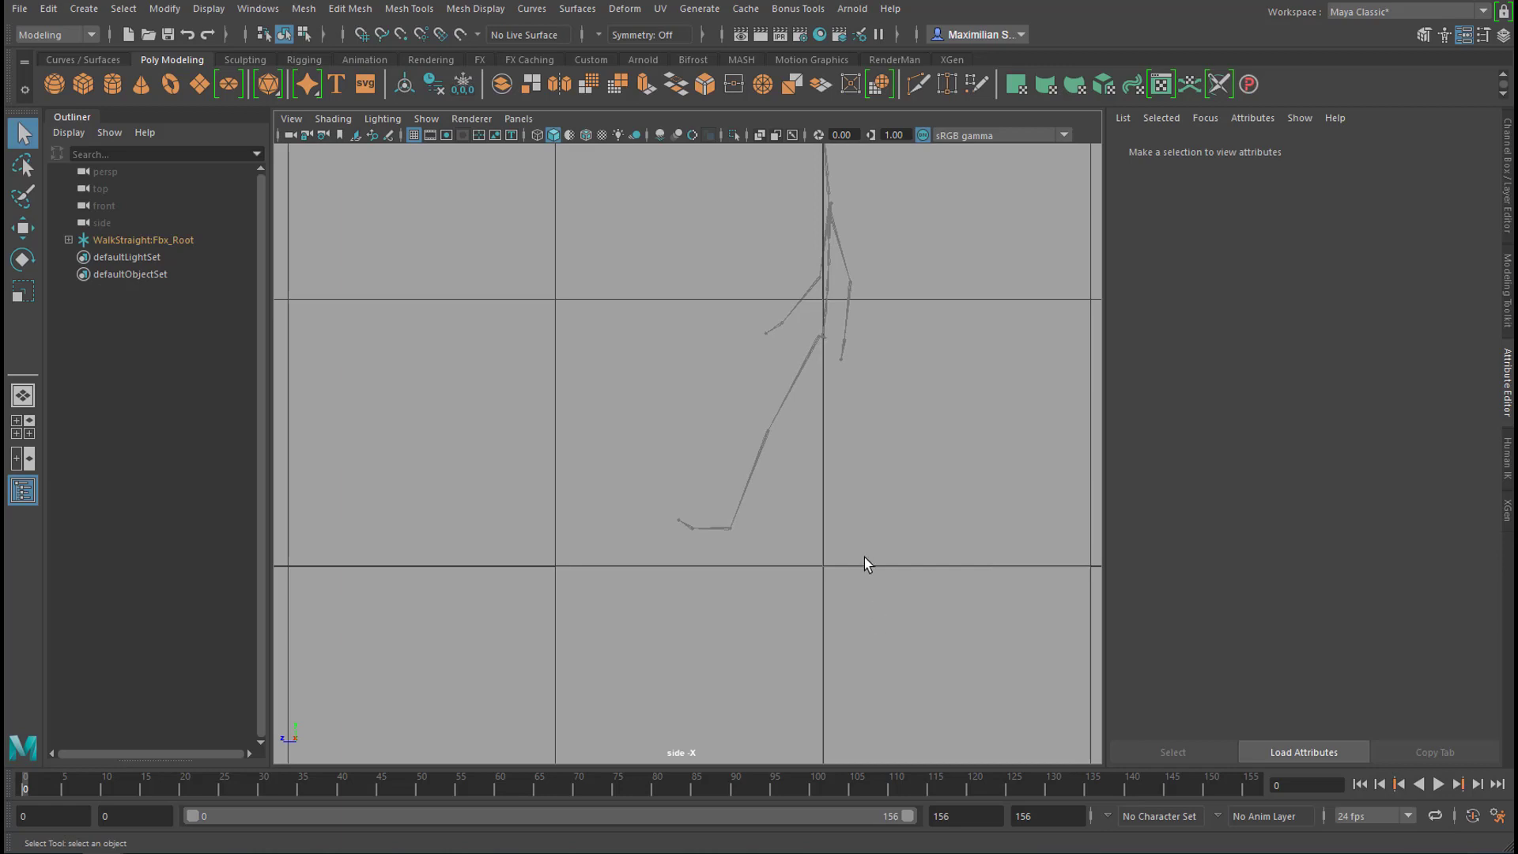
pyautogui.keyDown('alt'); pyautogui.moveTo(865, 558); pyautogui.dragTo(950, 553, button='right'); pyautogui.keyUp('alt')
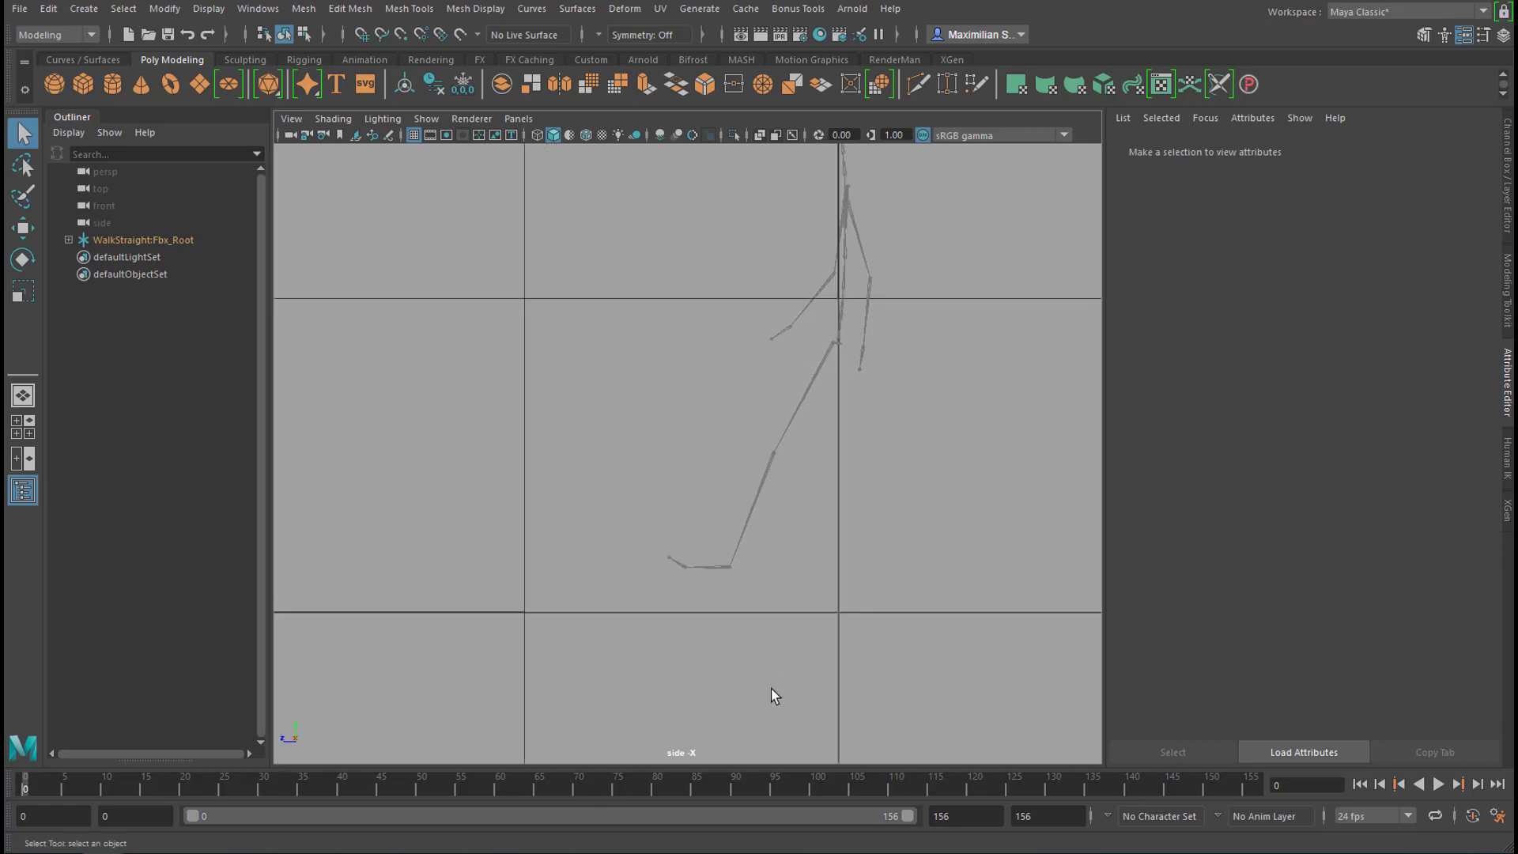
pyautogui.hotkey('alt', 'v')
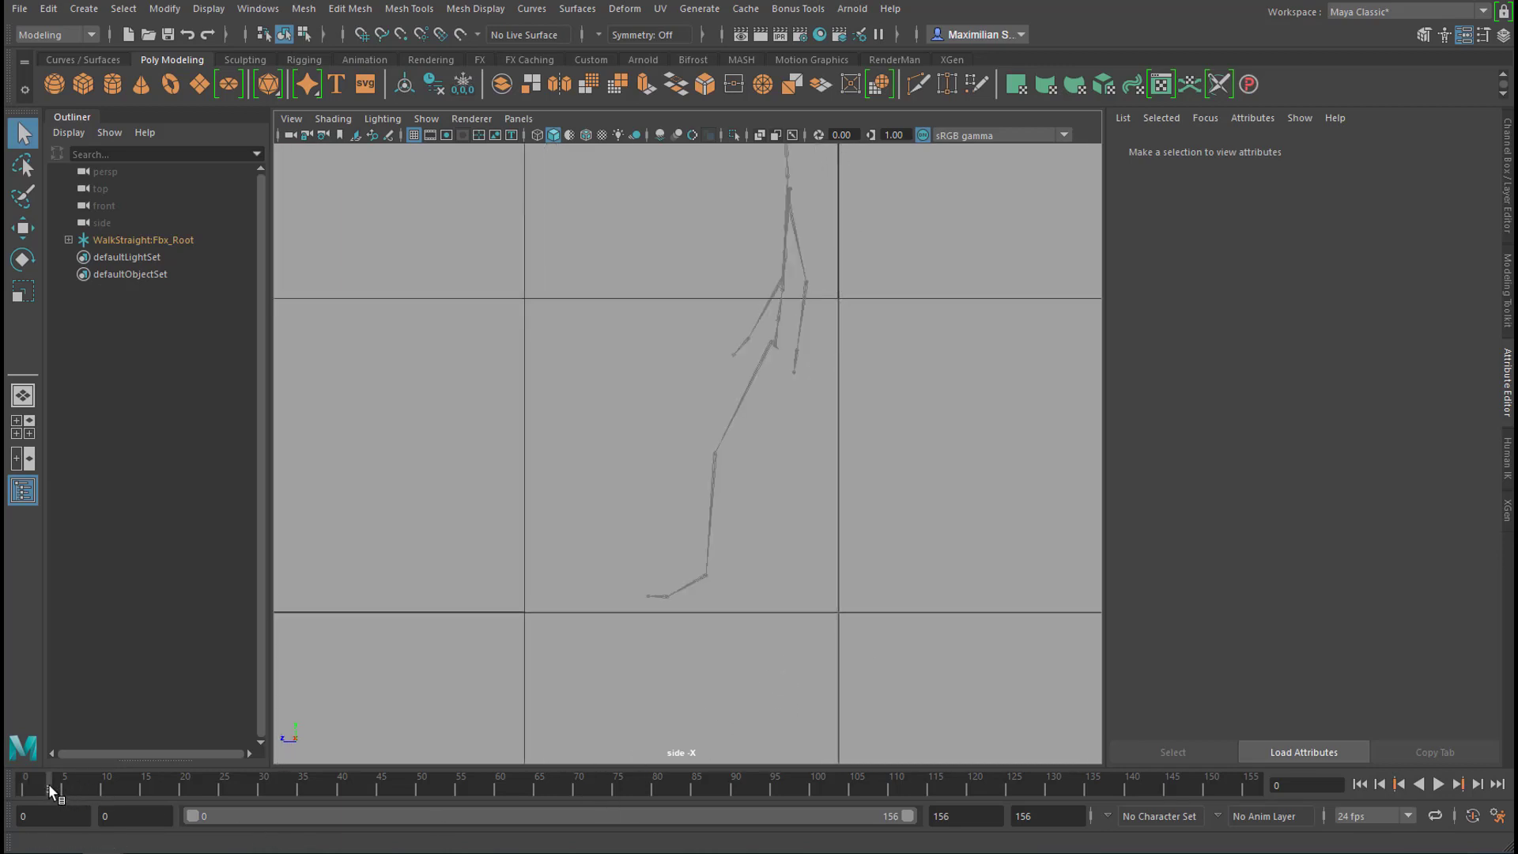
pyautogui.moveTo(66, 788)
pyautogui.mouseDown()
pyautogui.moveTo(49, 788)
pyautogui.moveTo(96, 780)
pyautogui.mouseUp()
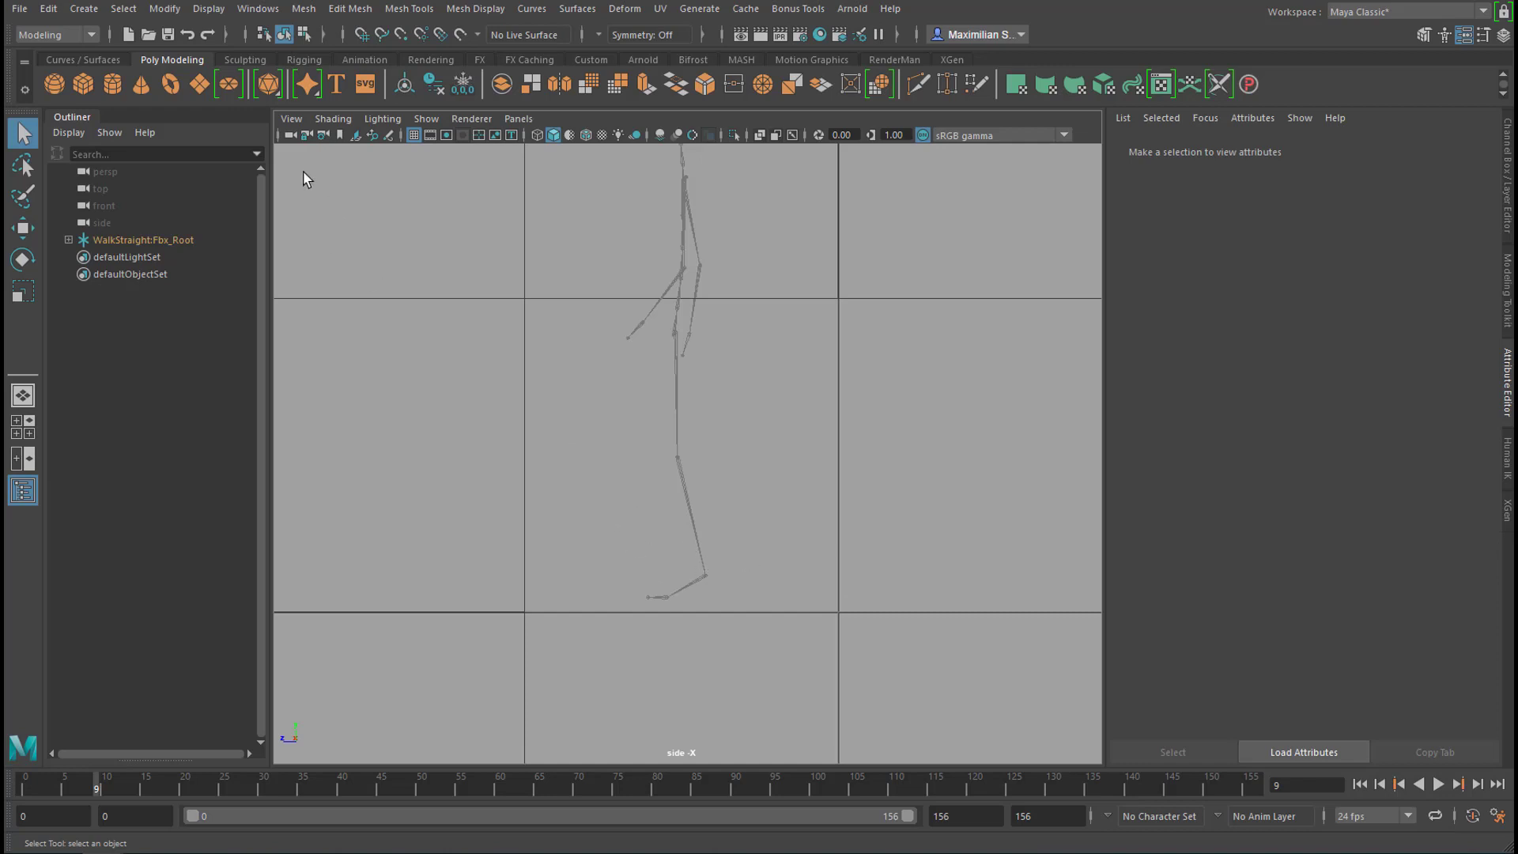
# - In the Rigging menu set, use the Joint tool to build a five-joint chain over the left leg: hip, knee, ankle, ball and toe tip
pyautogui.click(96, 30)
pyautogui.click(68, 68)
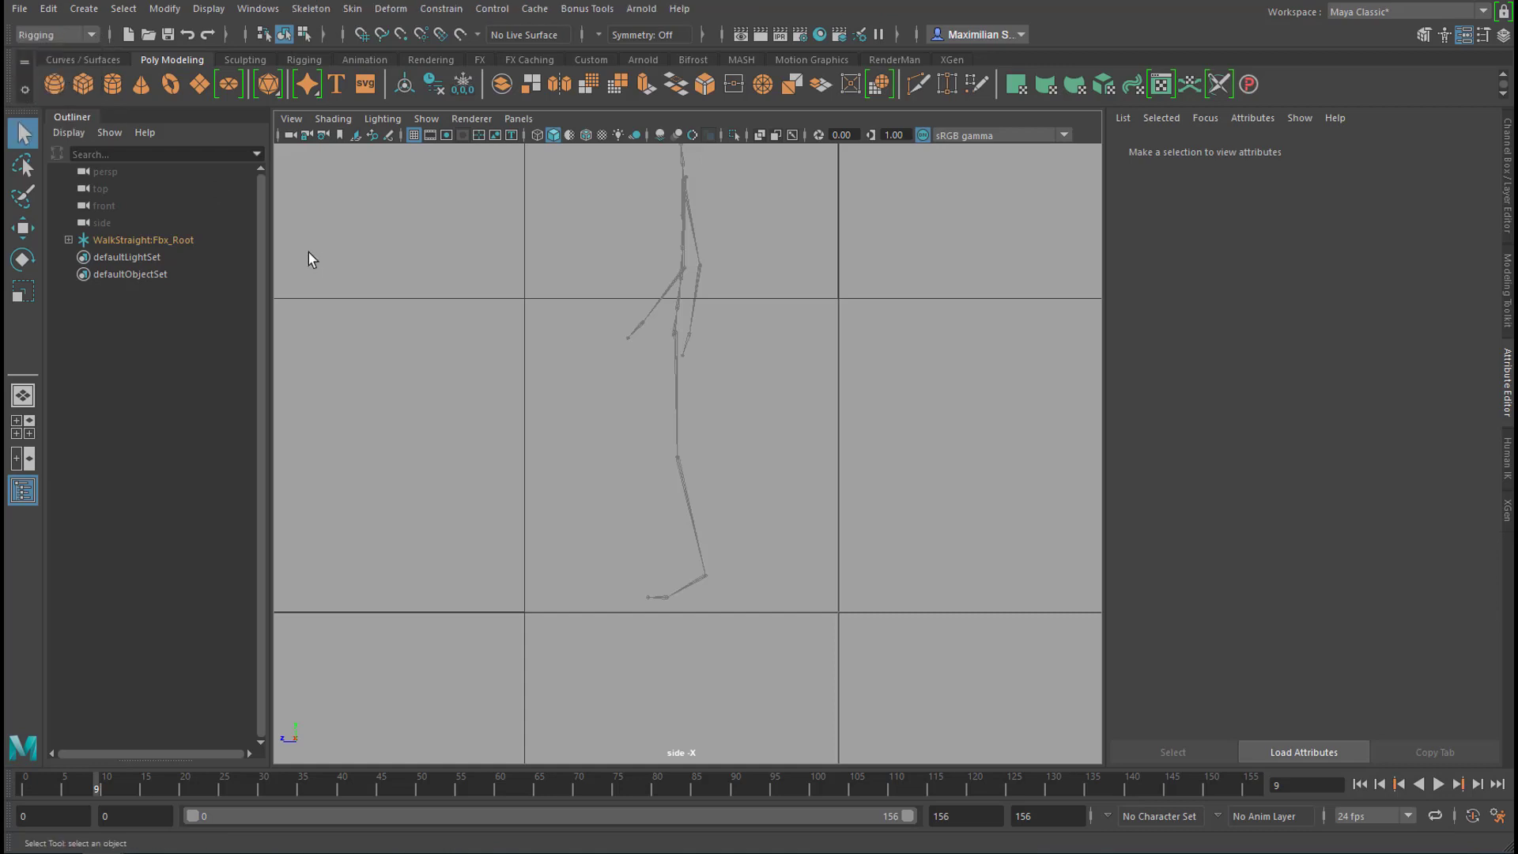
pyautogui.click(311, 9)
pyautogui.click(339, 47)
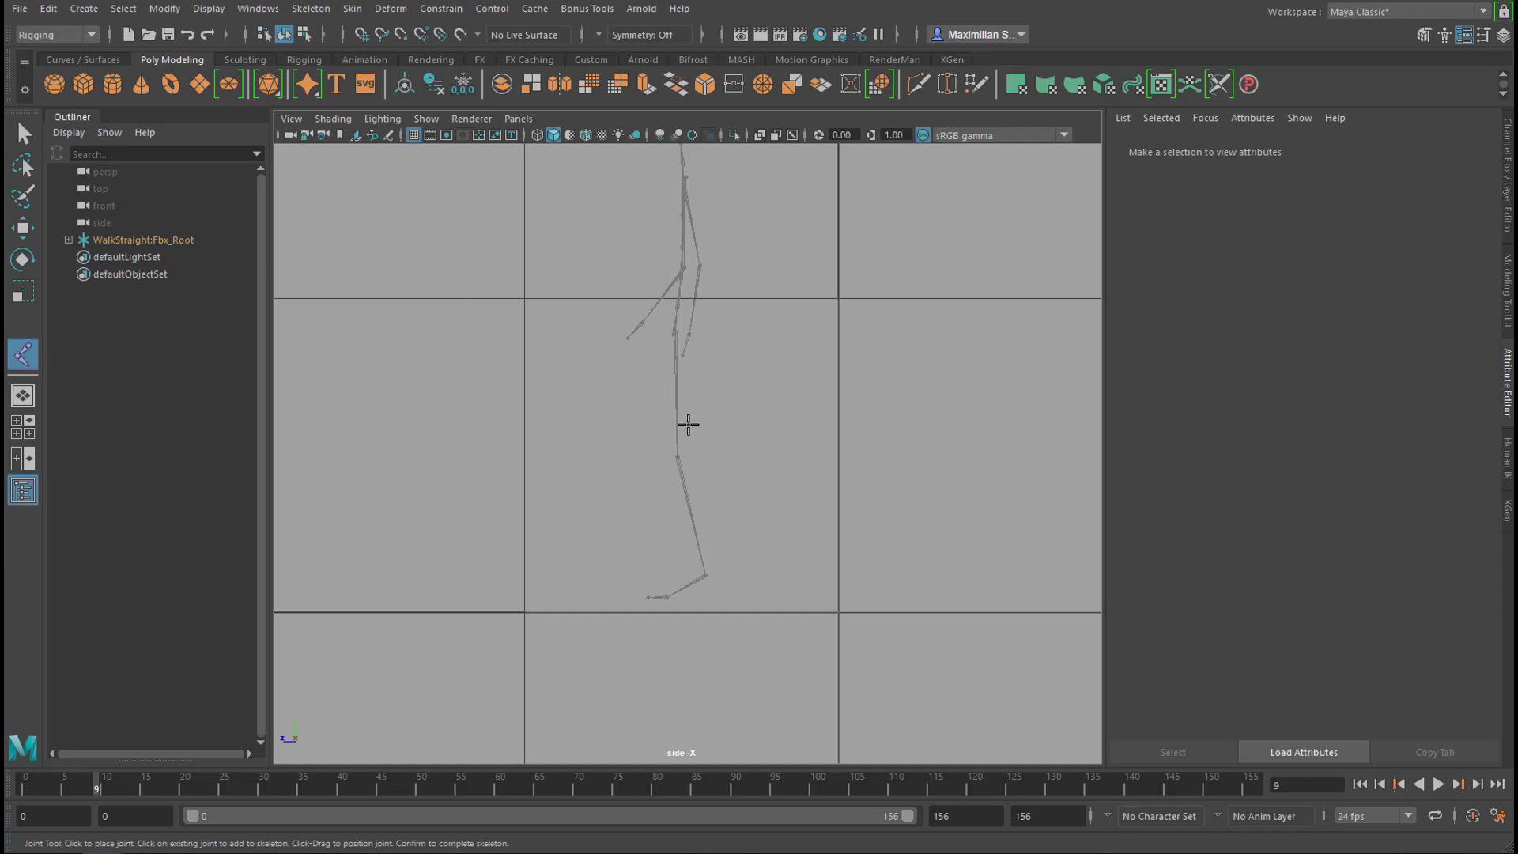
pyautogui.keyDown('alt'); pyautogui.moveTo(643, 498); pyautogui.dragTo(965, 515, button='right'); pyautogui.keyUp('alt')
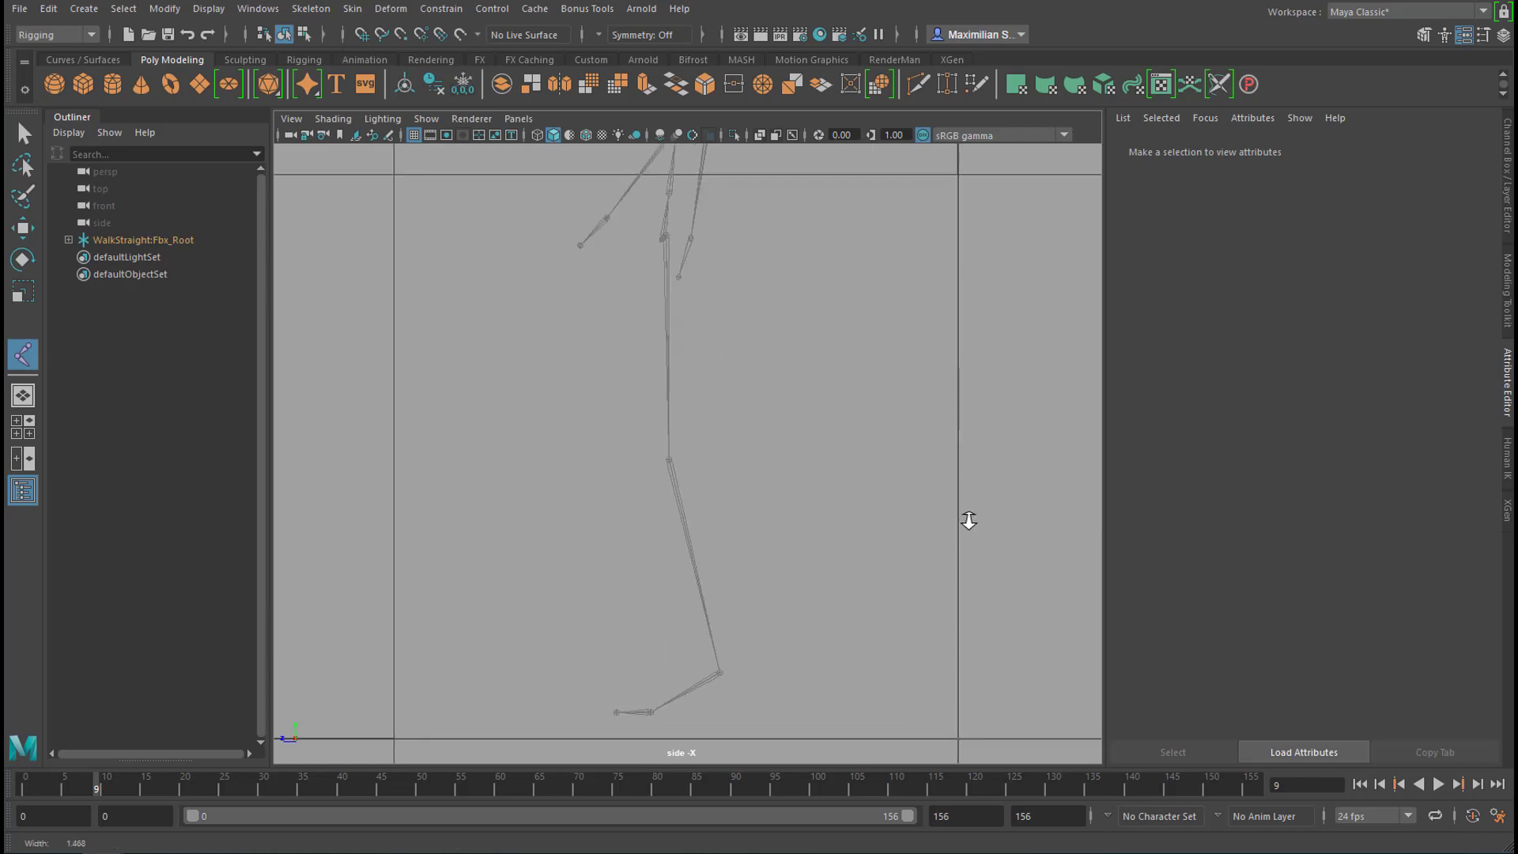
pyautogui.click(663, 233)
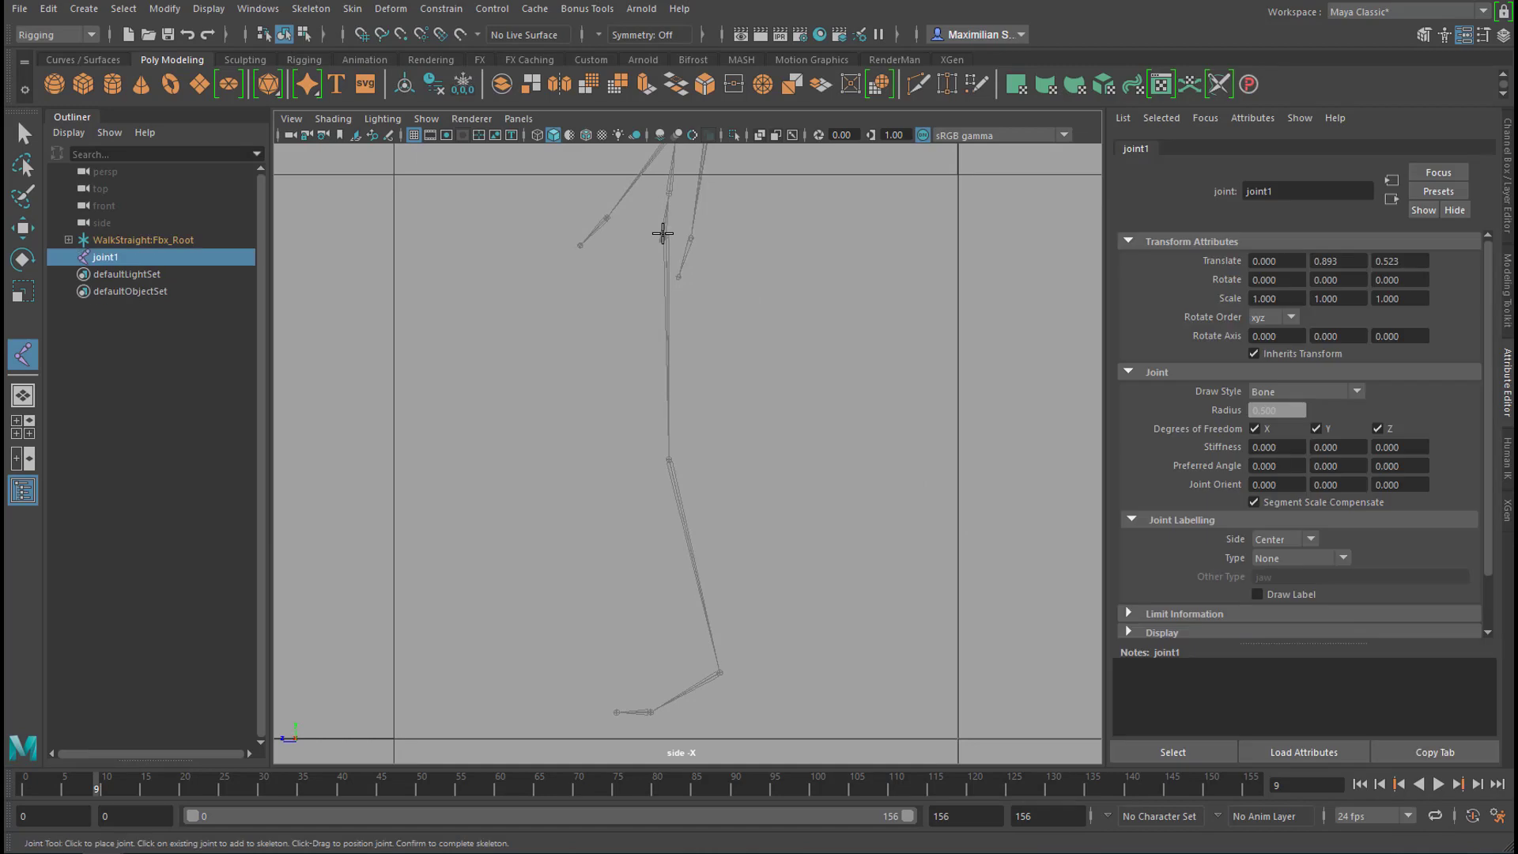
pyautogui.click(671, 462)
pyautogui.keyDown('alt'); pyautogui.moveTo(734, 470); pyautogui.dragTo(777, 317, button='middle'); pyautogui.keyUp('alt')
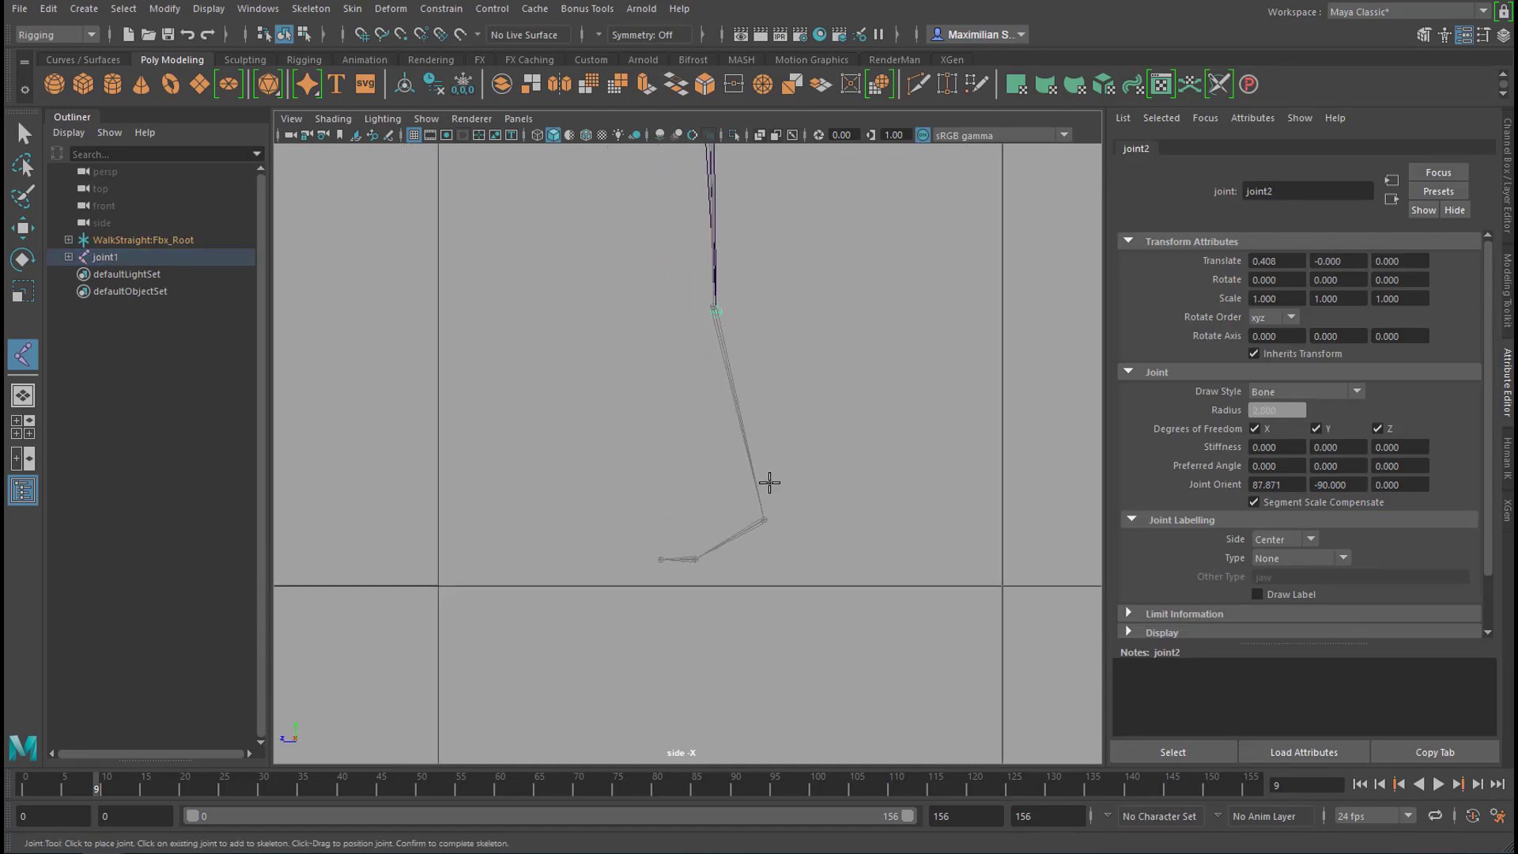
pyautogui.click(760, 524)
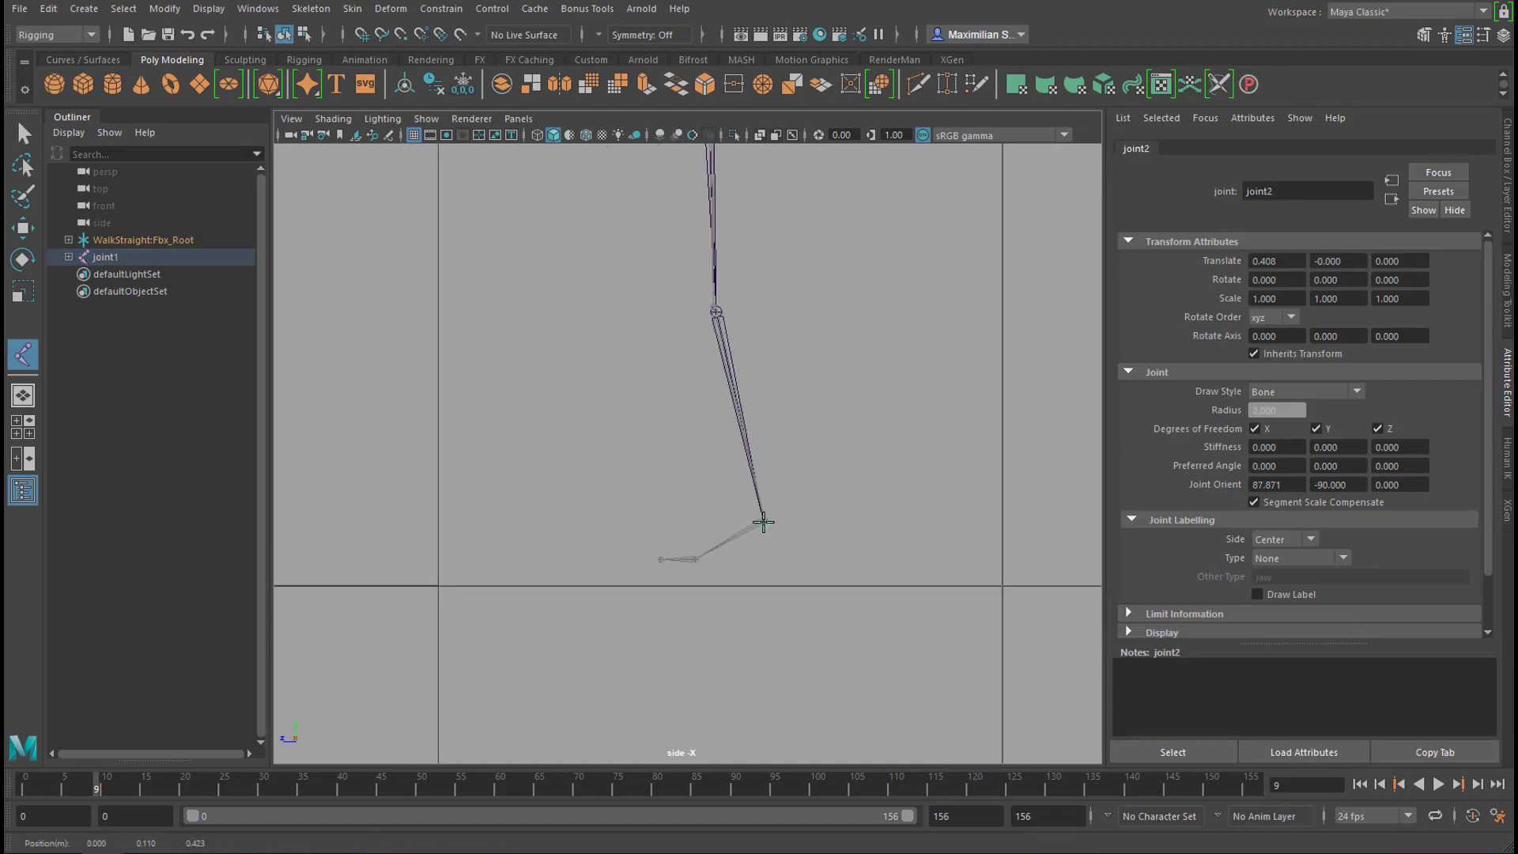
pyautogui.click(697, 559)
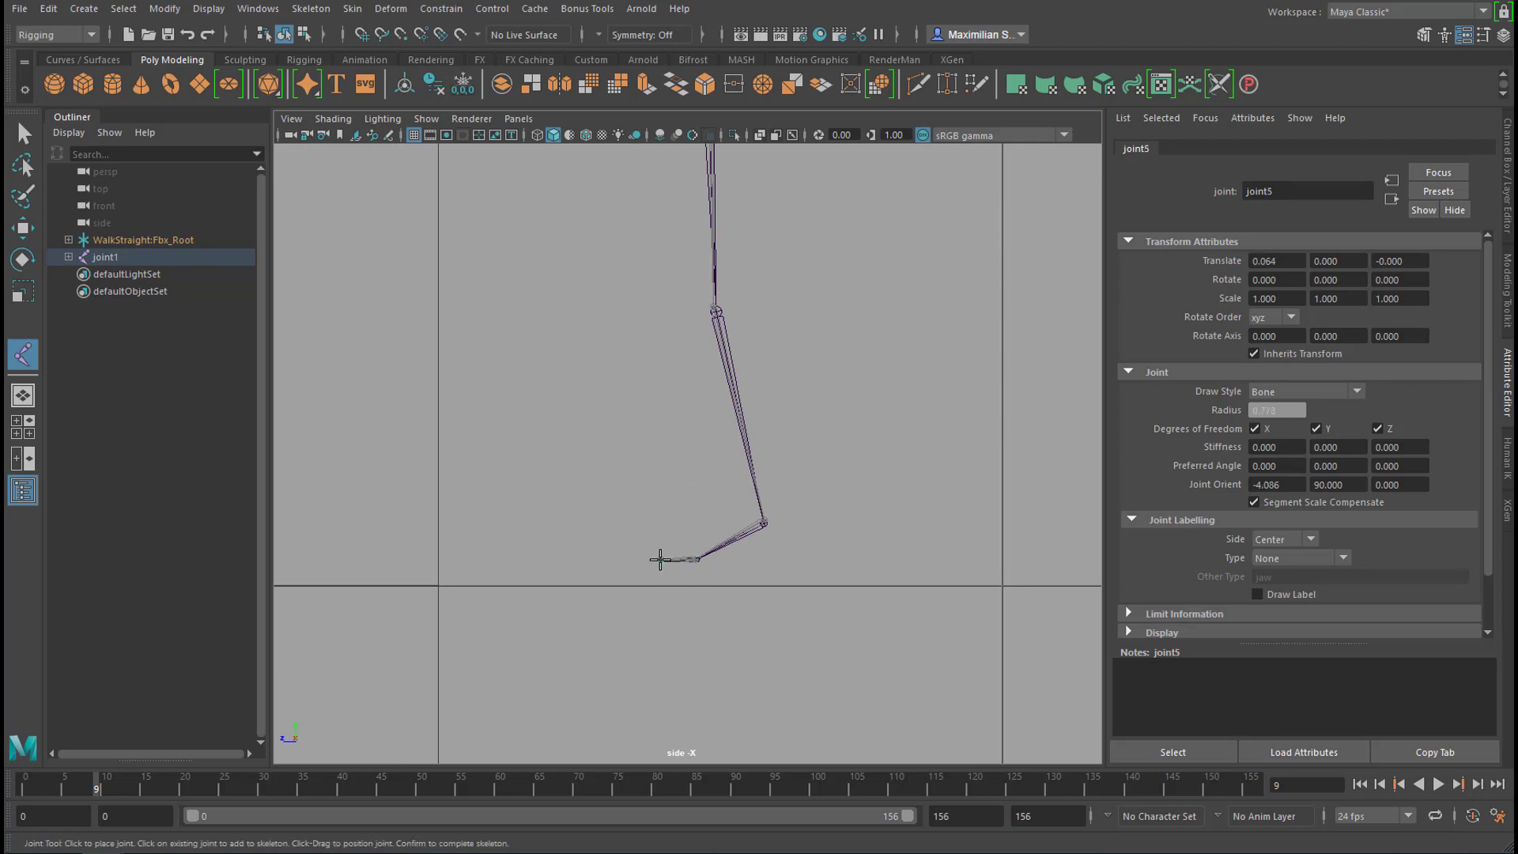
pyautogui.press('Return')
# - In the perspective view, move the new leg chain's root joint along X onto the templated skeleton's left hip
pyautogui.keyDown('alt'); pyautogui.moveTo(813, 463); pyautogui.dragTo(596, 521, button='right'); pyautogui.keyUp('alt')
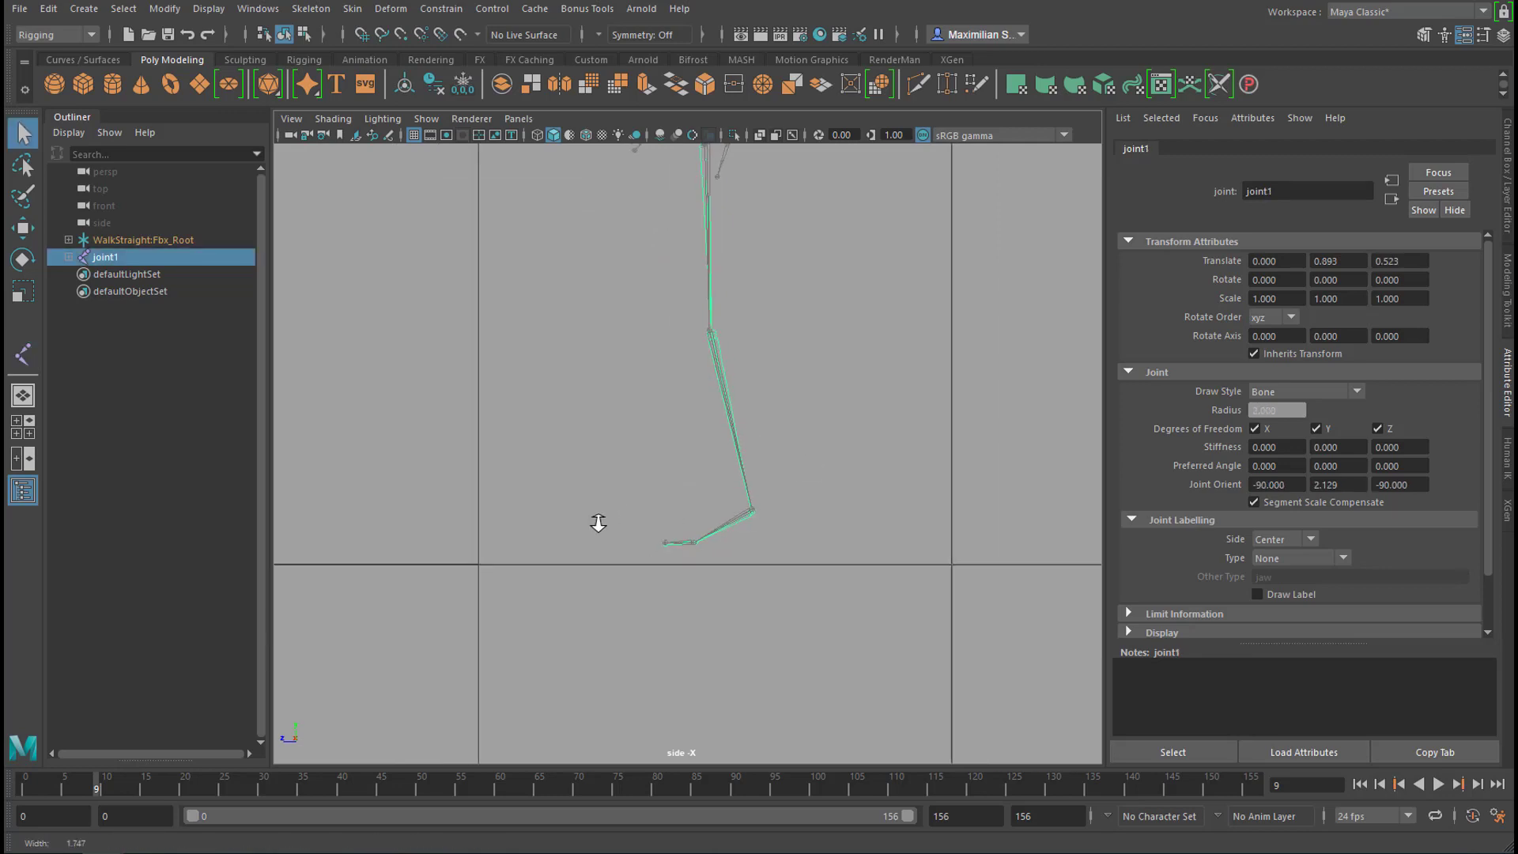
pyautogui.keyDown('alt'); pyautogui.moveTo(738, 439); pyautogui.dragTo(736, 556, button='middle'); pyautogui.keyUp('alt')
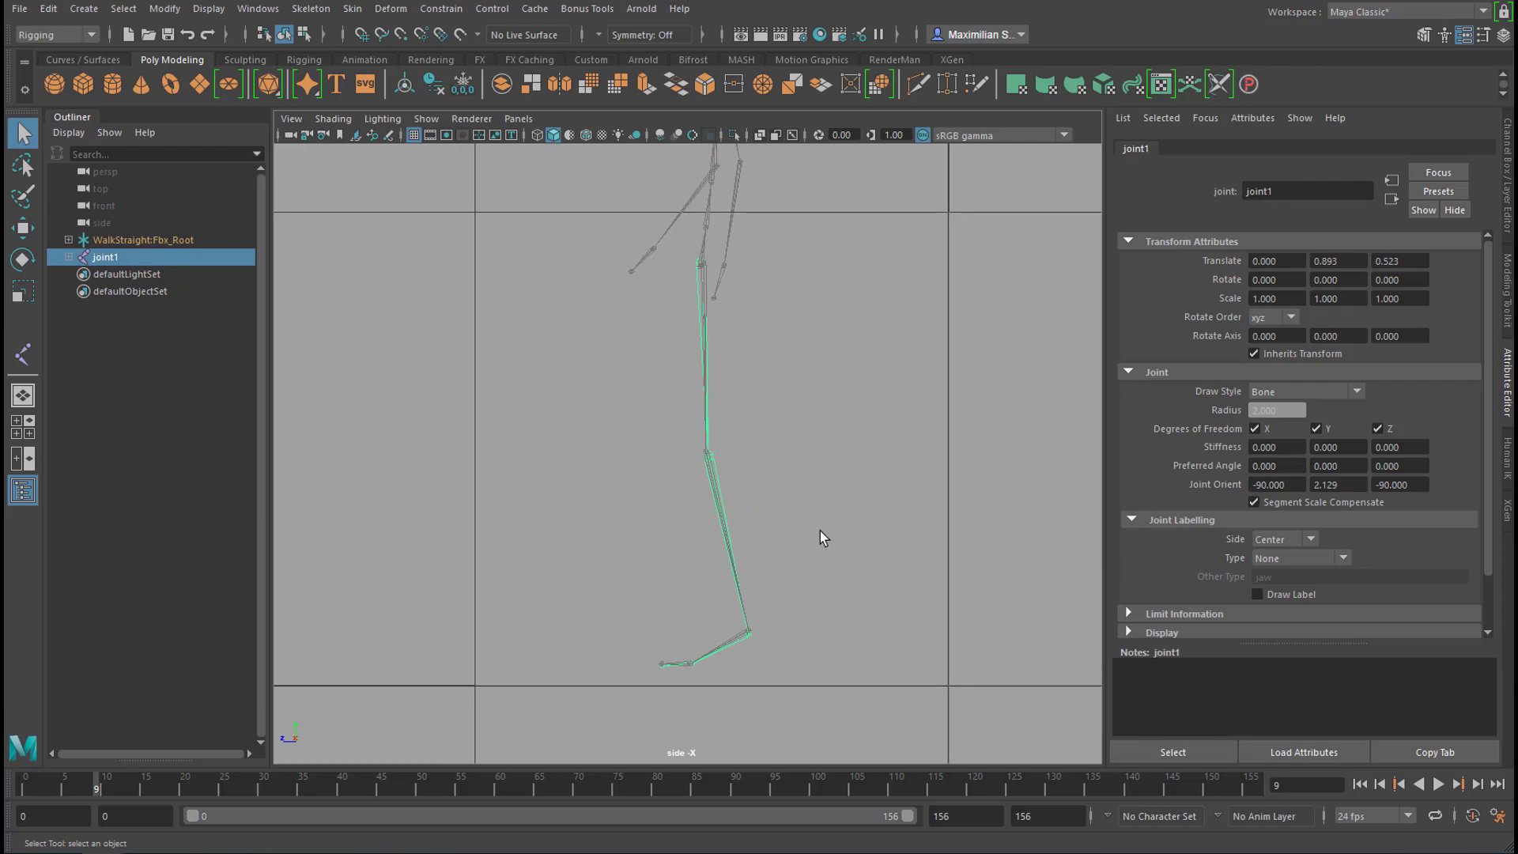
pyautogui.press('space')
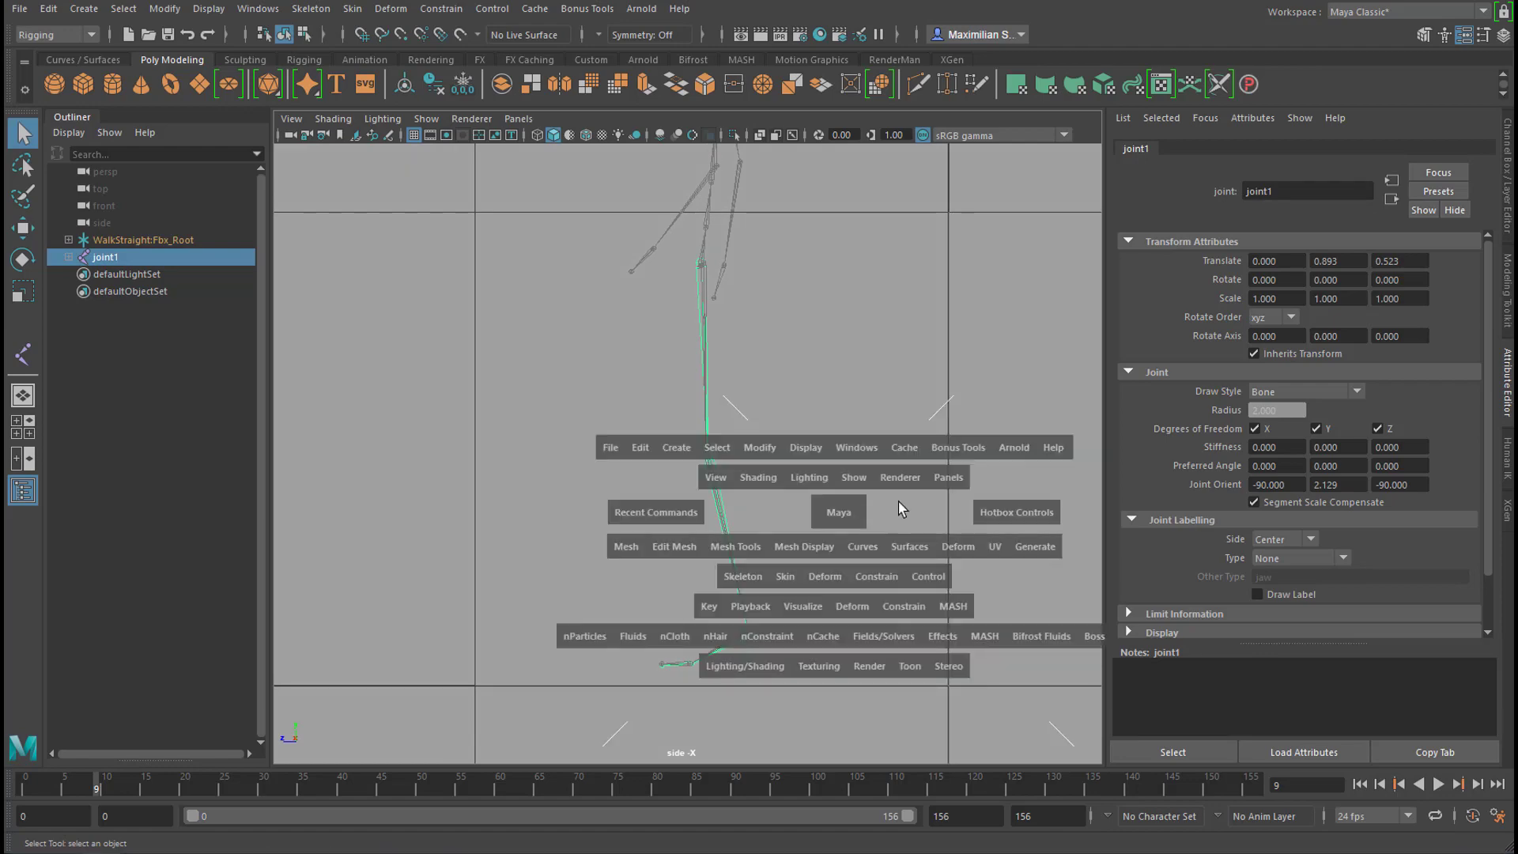
pyautogui.press('space')
pyautogui.keyDown('alt'); pyautogui.moveTo(752, 474); pyautogui.dragTo(851, 496); pyautogui.keyUp('alt')
pyautogui.press('w')
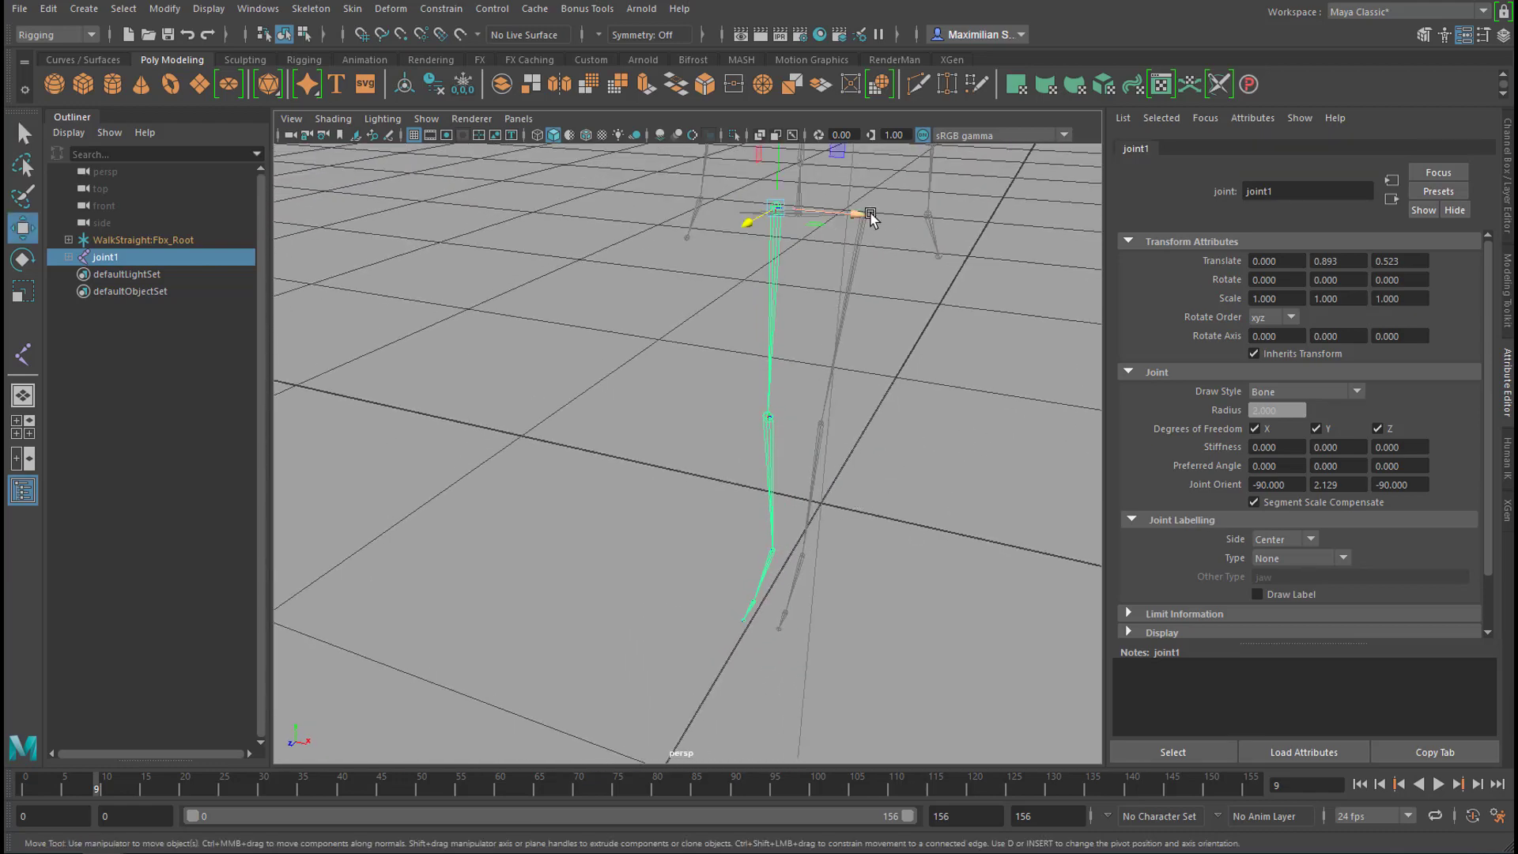
pyautogui.moveTo(866, 217); pyautogui.dragTo(953, 245)
# - Examine the new leg chain's alignment with the templated left leg in the perspective and side views
pyautogui.keyDown('alt'); pyautogui.moveTo(975, 413); pyautogui.dragTo(950, 463); pyautogui.keyUp('alt')
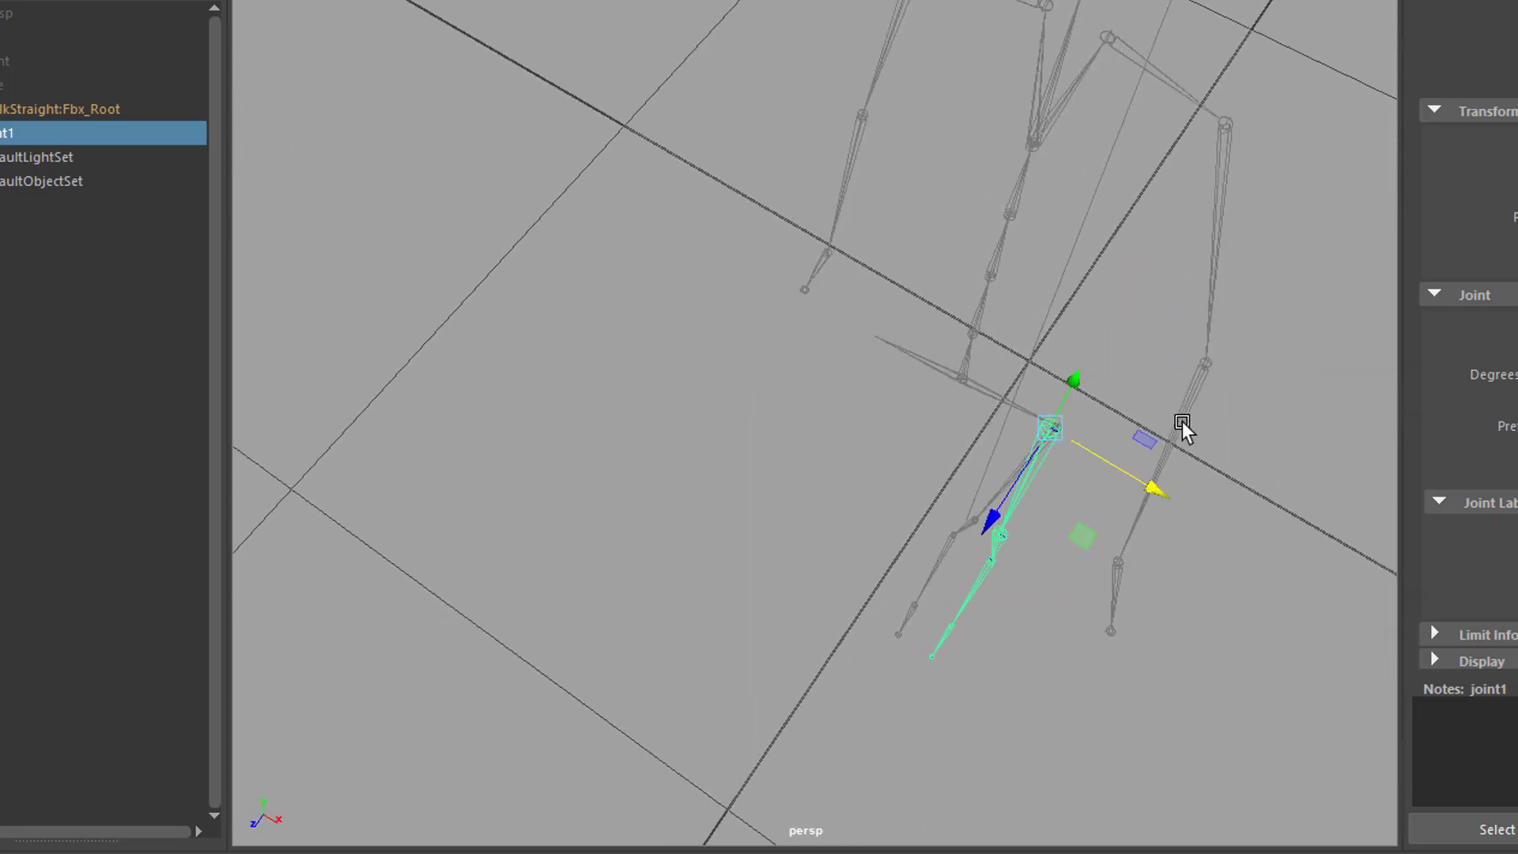
pyautogui.keyDown('alt'); pyautogui.moveTo(1181, 427); pyautogui.dragTo(958, 433); pyautogui.keyUp('alt')
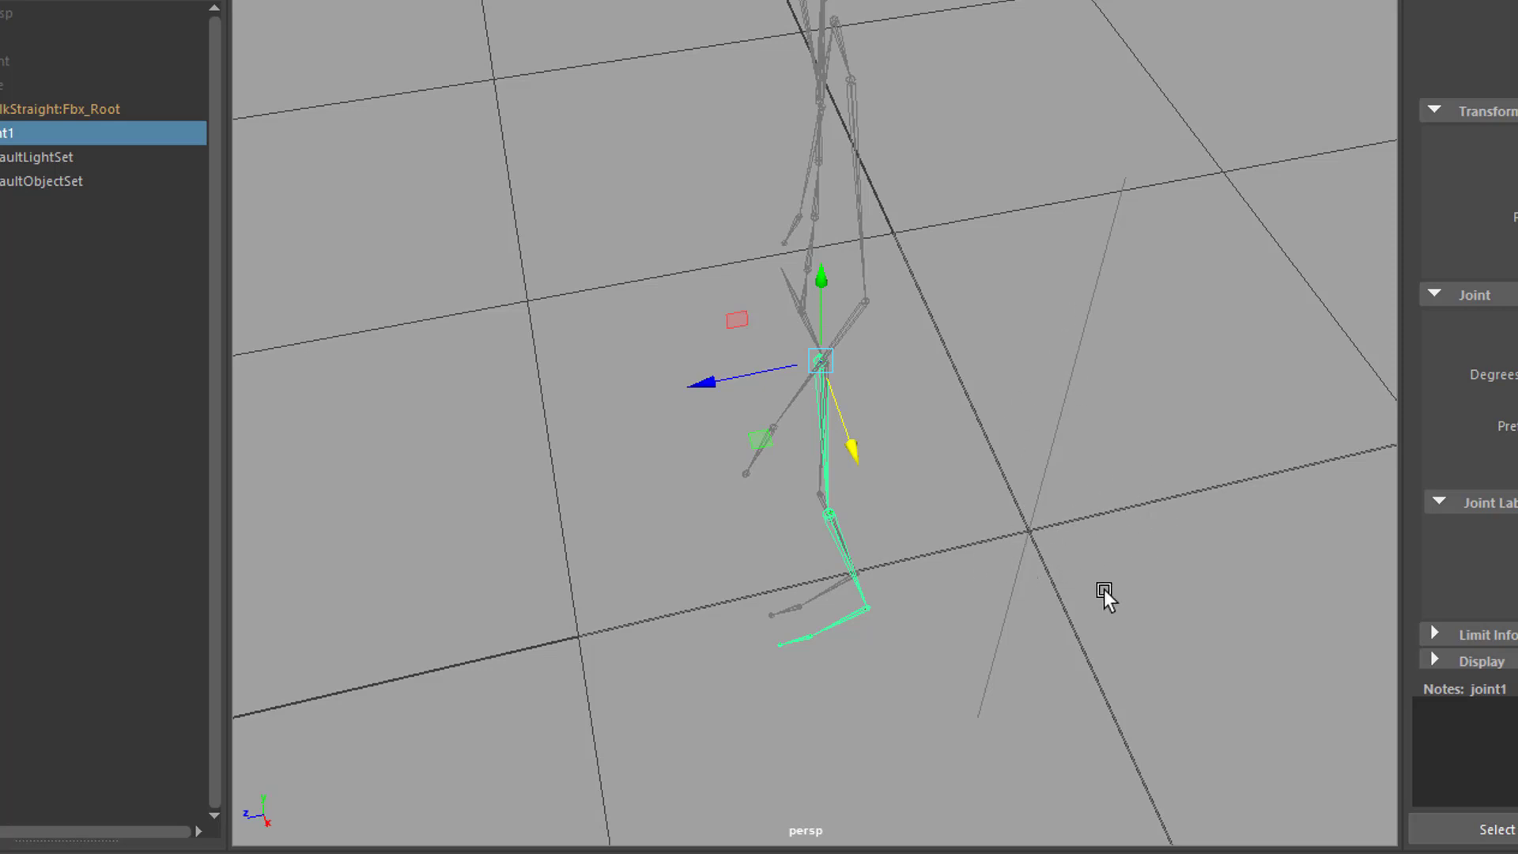
pyautogui.moveTo(948, 593)
pyautogui.keyDown('alt'); pyautogui.mouseDown()
pyautogui.moveTo(1009, 592)
pyautogui.moveTo(939, 567)
pyautogui.mouseUp(); pyautogui.keyUp('alt')
pyautogui.press('space')
pyautogui.press('space')
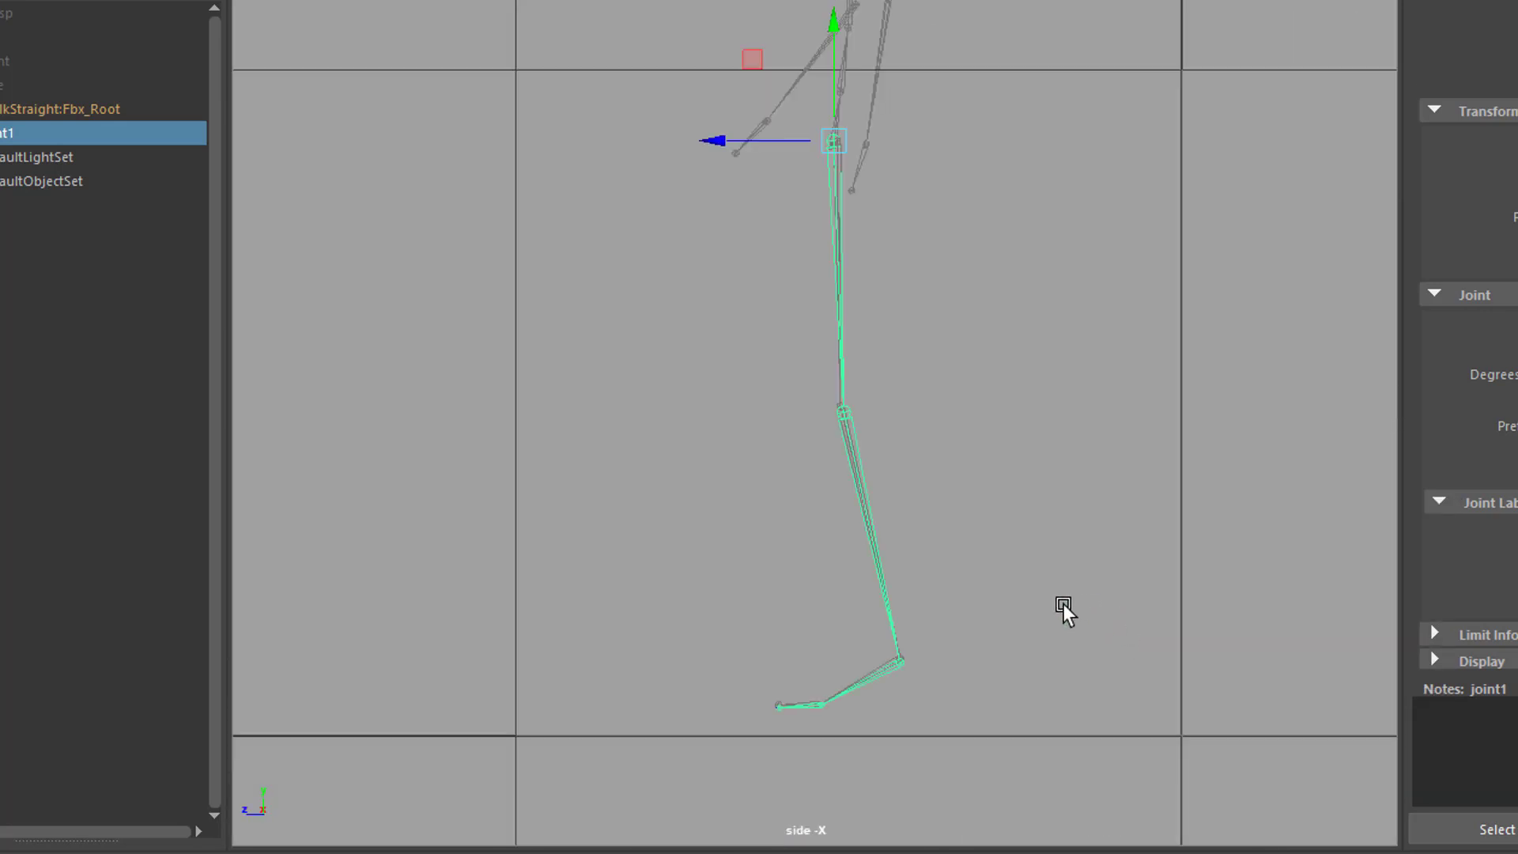
pyautogui.keyDown('alt'); pyautogui.moveTo(1006, 506); pyautogui.dragTo(1099, 535, button='right'); pyautogui.keyUp('alt')
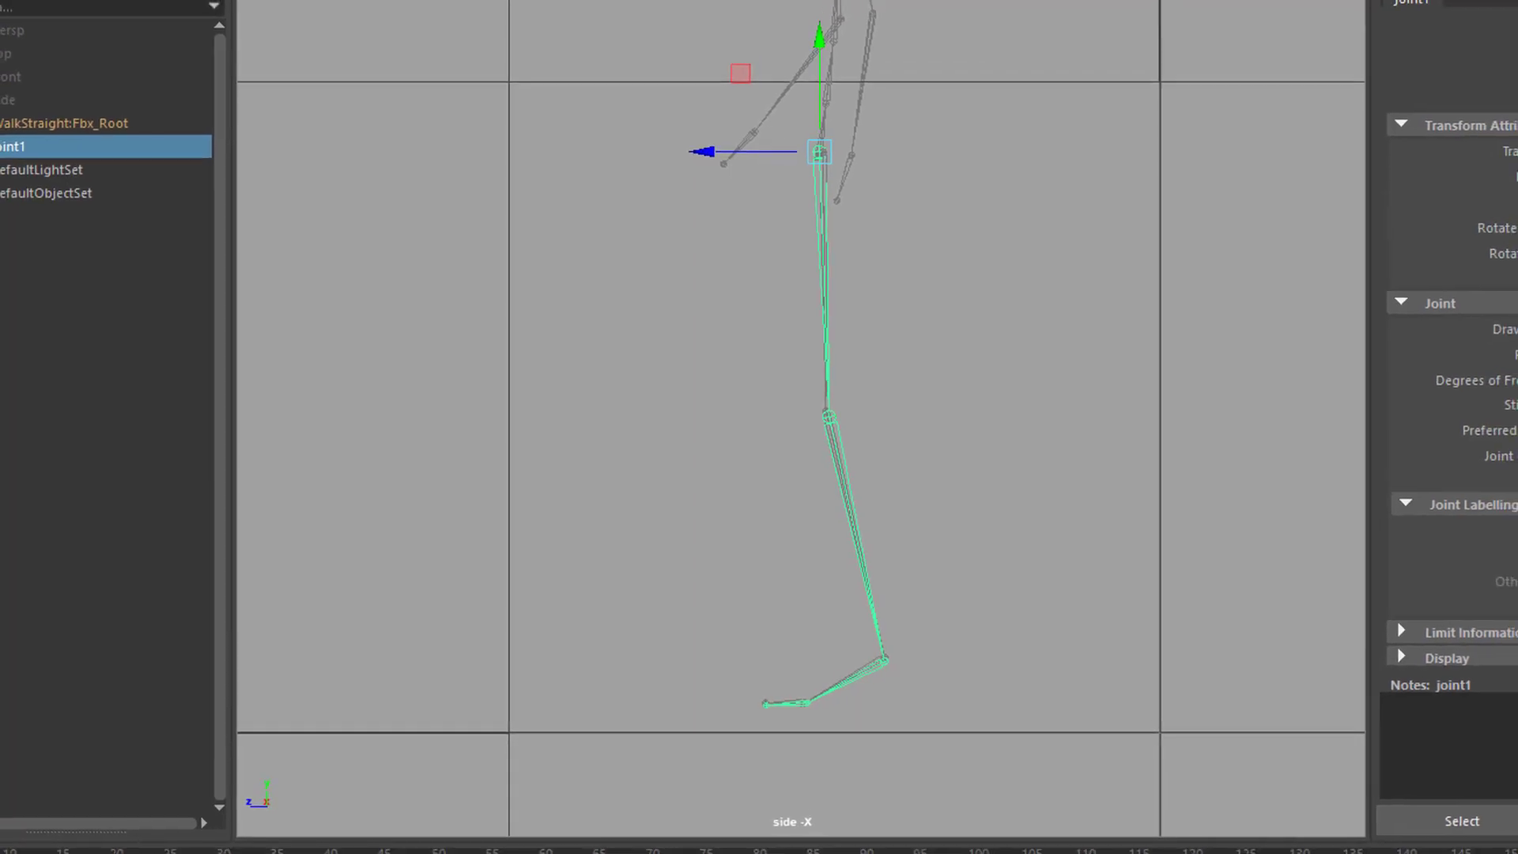
# - Create a single-chain solver IK handle from the hip joint to the ankle joint of the new leg chain
pyautogui.click(289, 2)
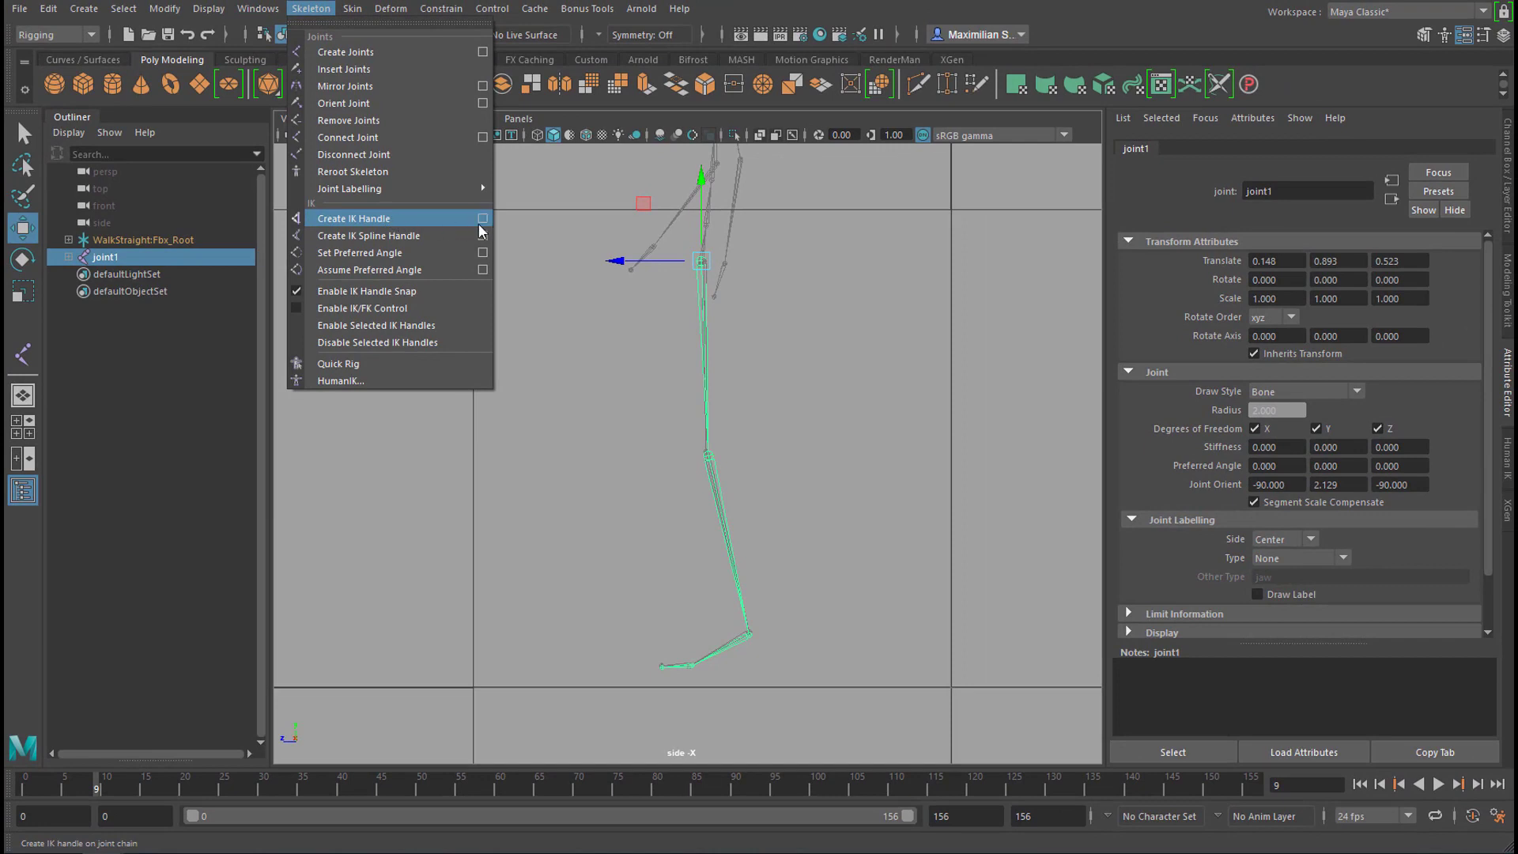
pyautogui.click(482, 218)
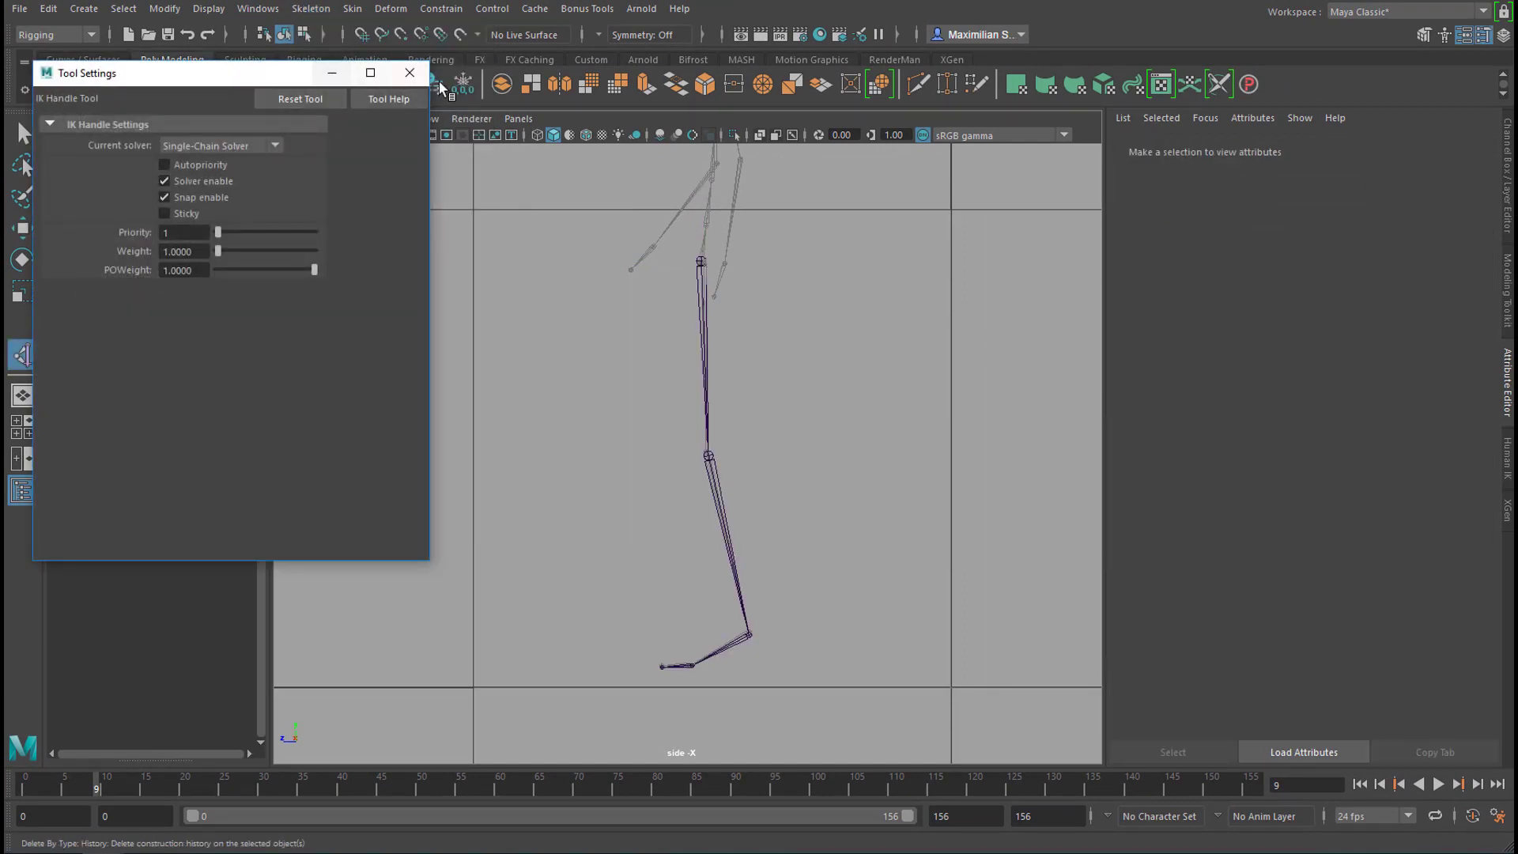
pyautogui.click(410, 72)
pyautogui.scroll(1, 618, 365)
pyautogui.scroll(1, 618, 365)
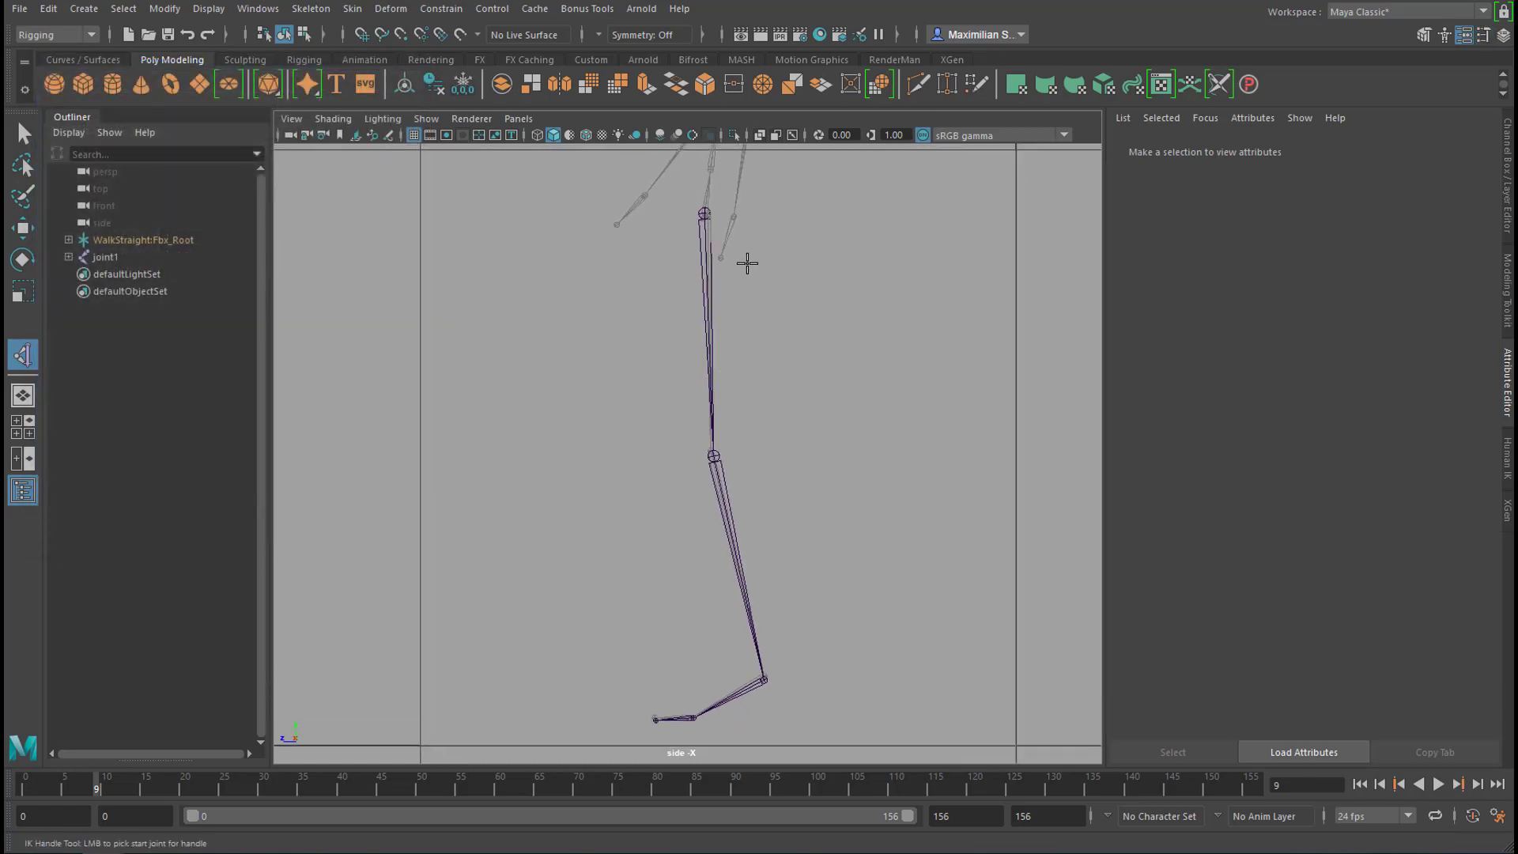
pyautogui.click(704, 213)
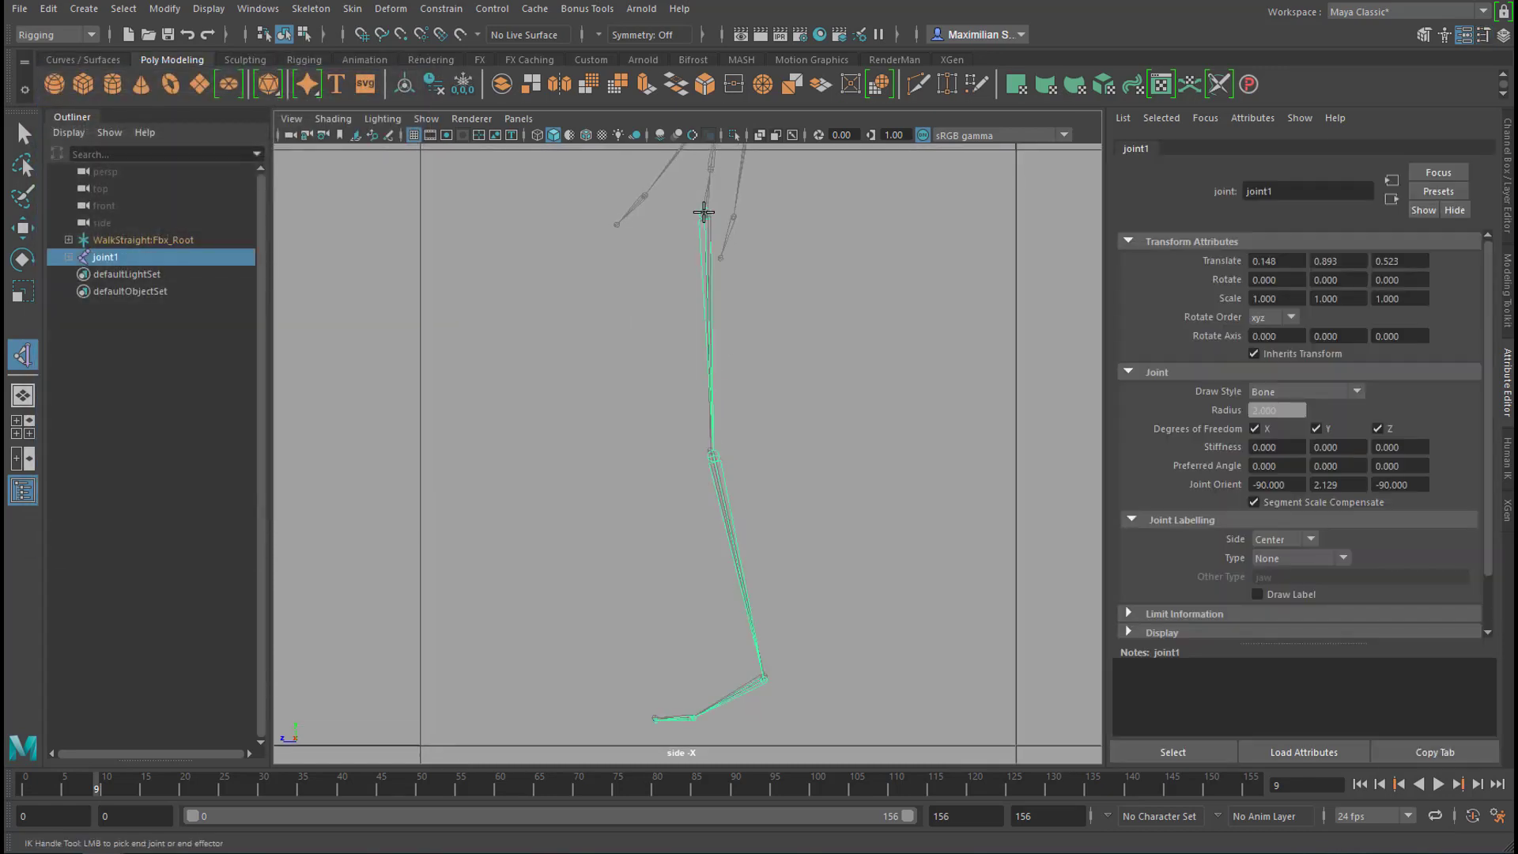
pyautogui.click(765, 676)
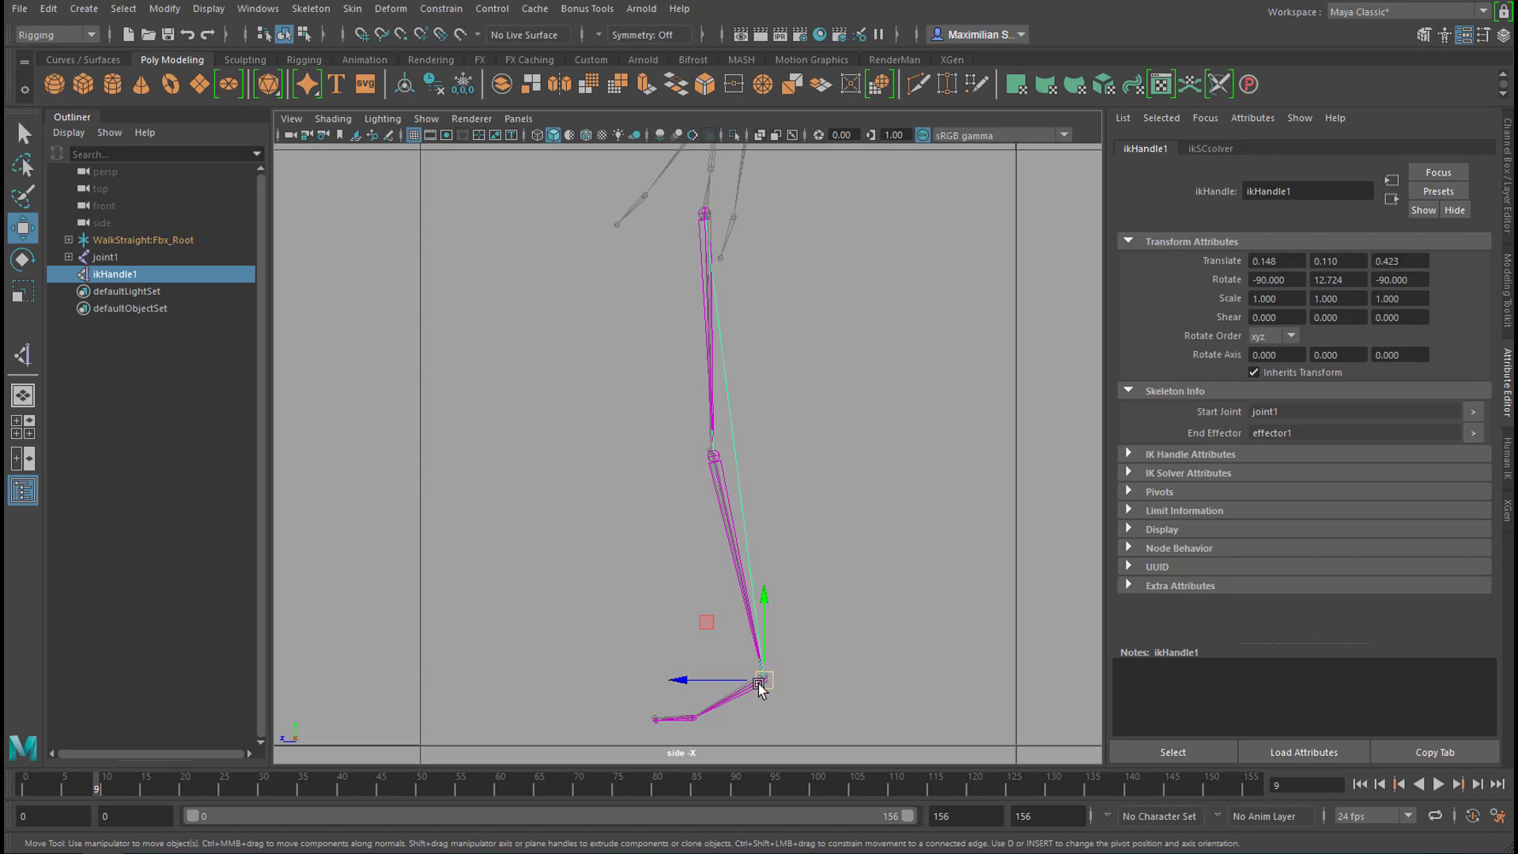
# - Create a second IK handle from the ankle joint to the ball joint
pyautogui.press('y')
pyautogui.click(761, 681)
pyautogui.click(694, 717)
pyautogui.click(850, 681)
# - Create a third IK handle from the ball joint to the toe tip joint
pyautogui.click(311, 8)
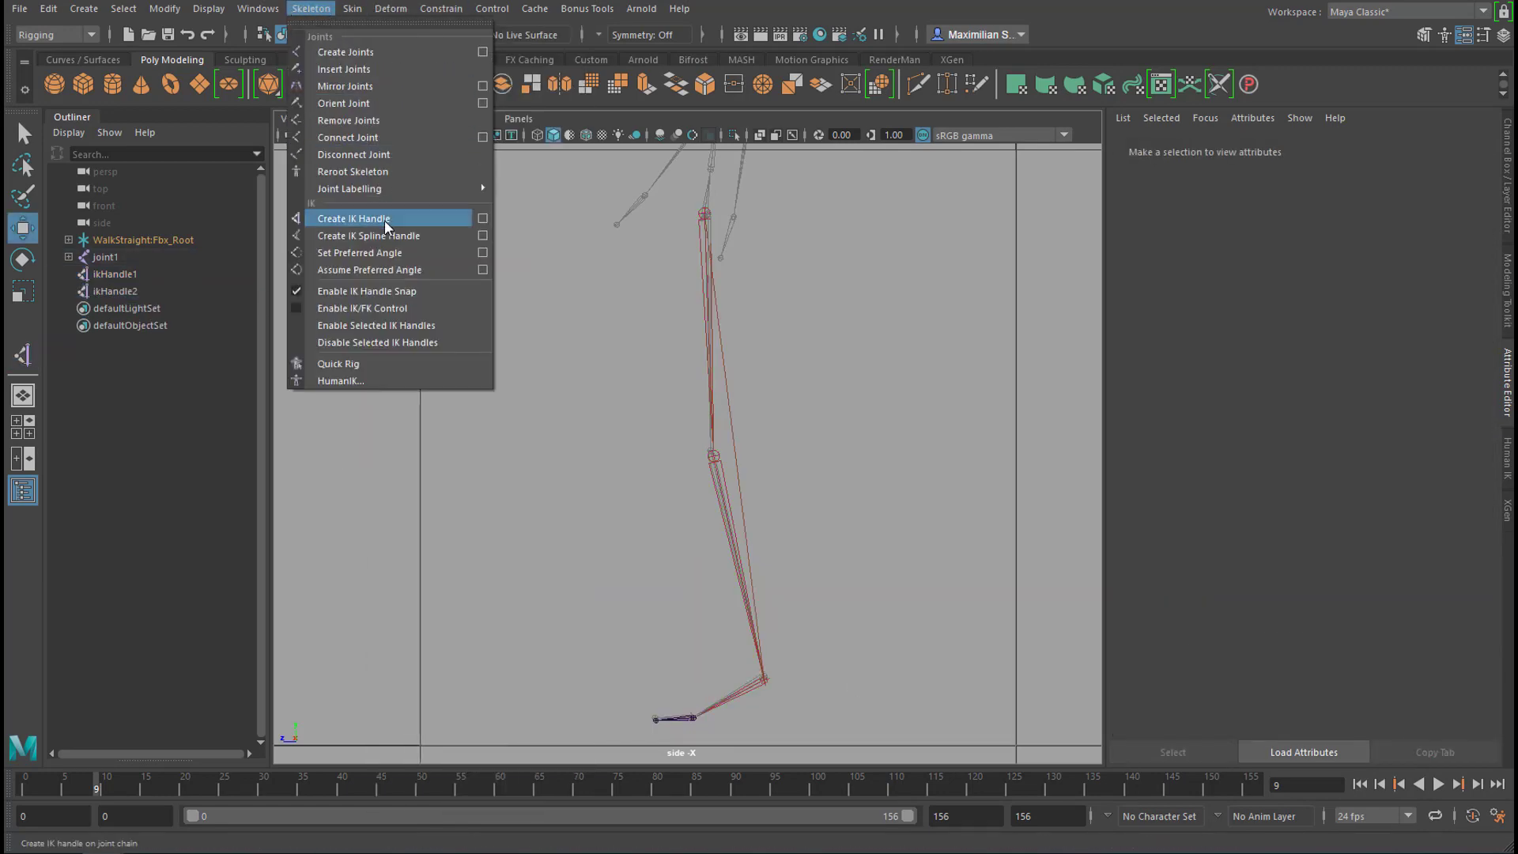
pyautogui.click(383, 220)
pyautogui.scroll(2, 655, 628)
pyautogui.keyDown('alt'); pyautogui.moveTo(654, 627); pyautogui.dragTo(695, 431, button='middle'); pyautogui.keyUp('alt')
pyautogui.click(722, 430)
pyautogui.click(674, 433)
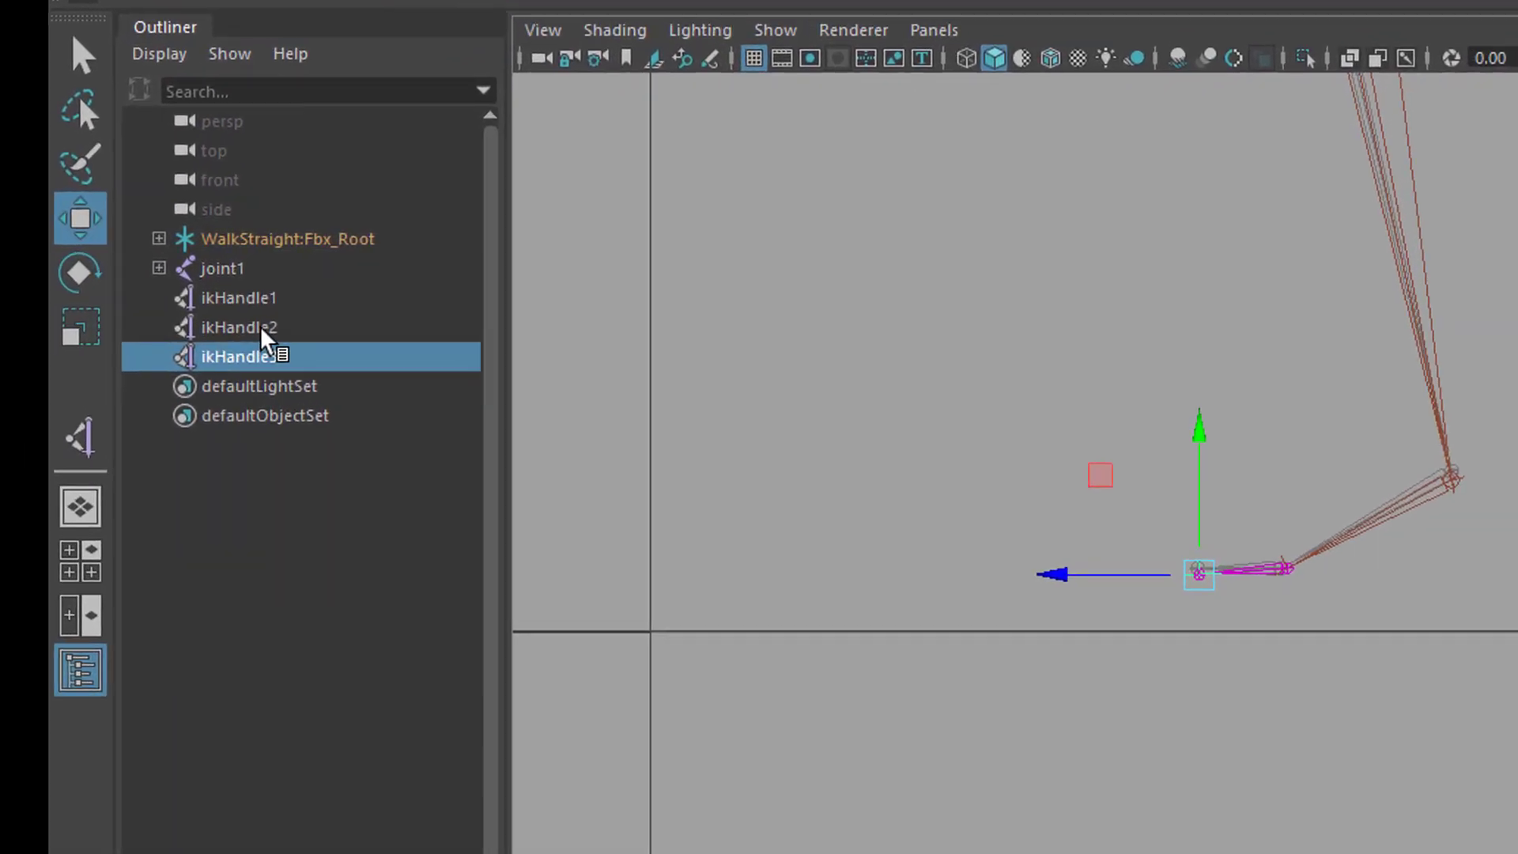
# - Parent ikHandle2 and ikHandle3 under ikHandle1 and expand its hierarchy
pyautogui.keyDown('ctrl'); pyautogui.click(260, 326); pyautogui.keyUp('ctrl')
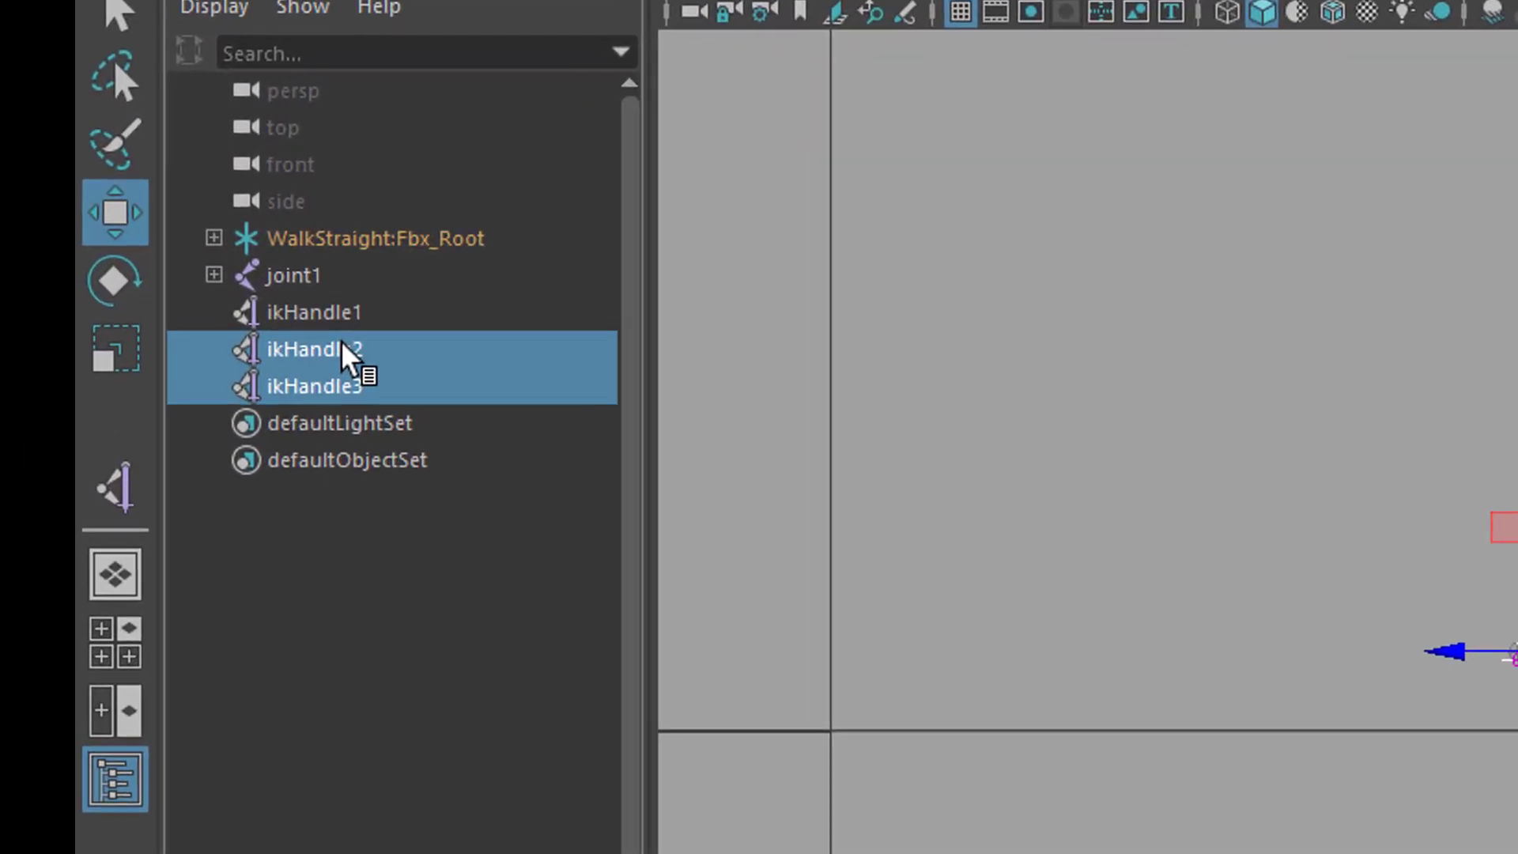
pyautogui.moveTo(557, 458); pyautogui.dragTo(627, 357, button='middle')
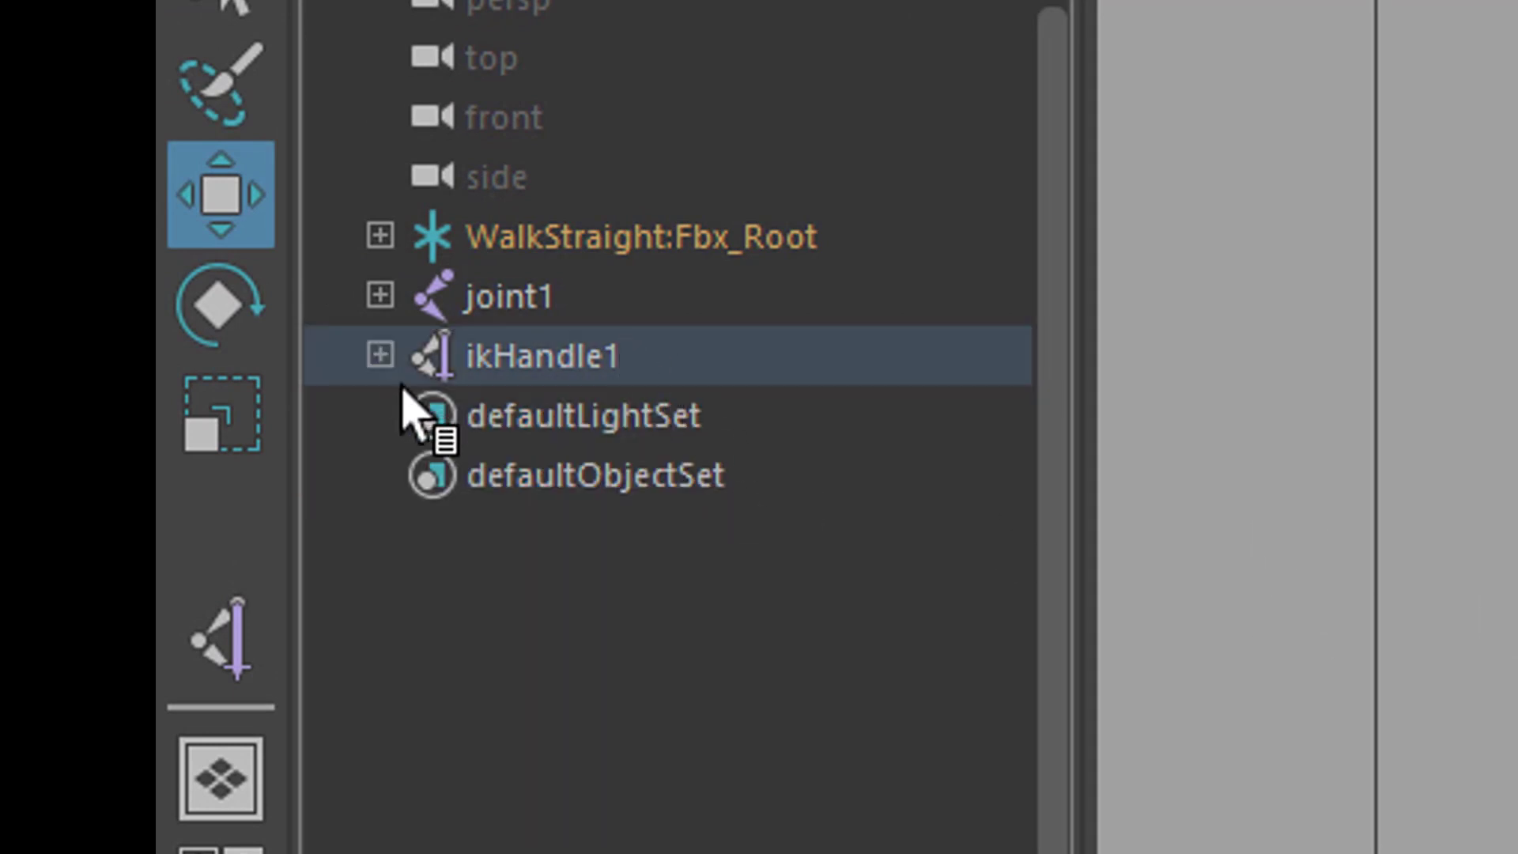
pyautogui.click(380, 357)
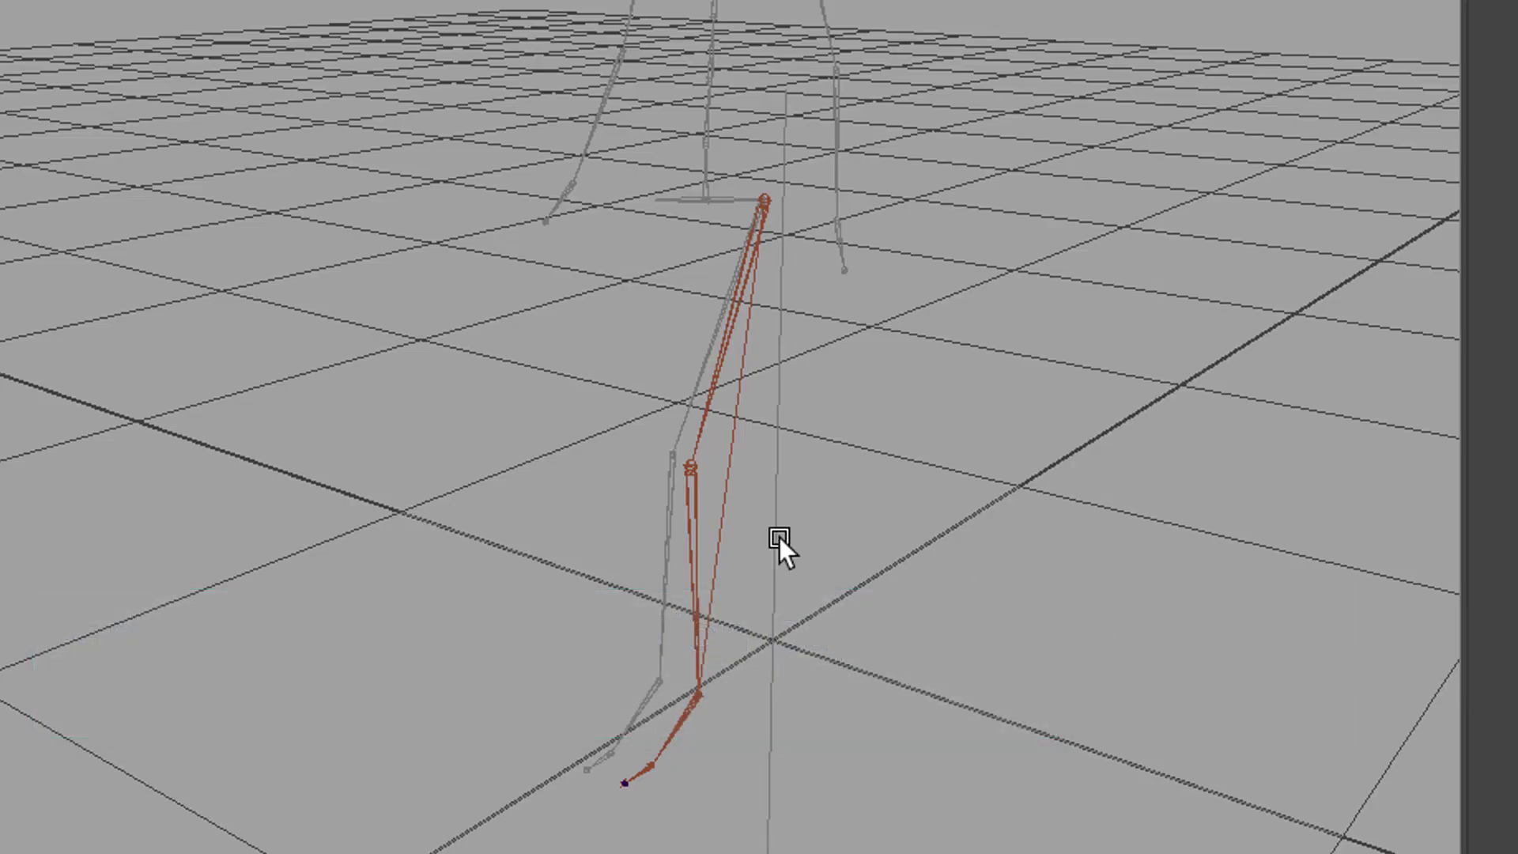
# - Create a polygon sphere at the origin and scale it uniformly down to a small marker size
pyautogui.keyDown('alt'); pyautogui.moveTo(671, 495); pyautogui.dragTo(1344, 518, button='right'); pyautogui.keyUp('alt')
pyautogui.keyDown('alt'); pyautogui.moveTo(865, 617); pyautogui.dragTo(737, 408); pyautogui.keyUp('alt')
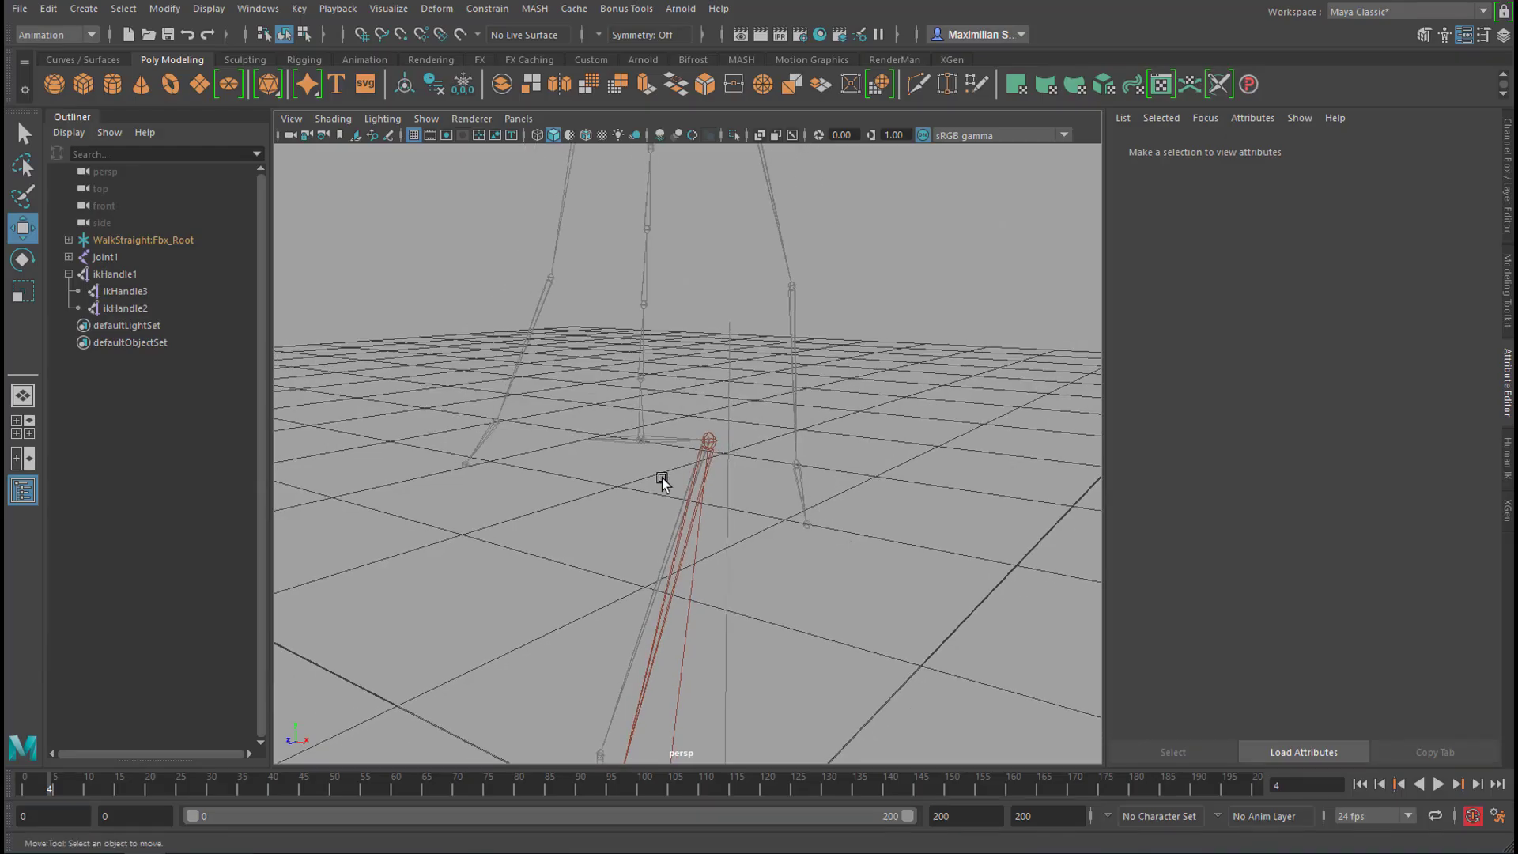
pyautogui.click(53, 83)
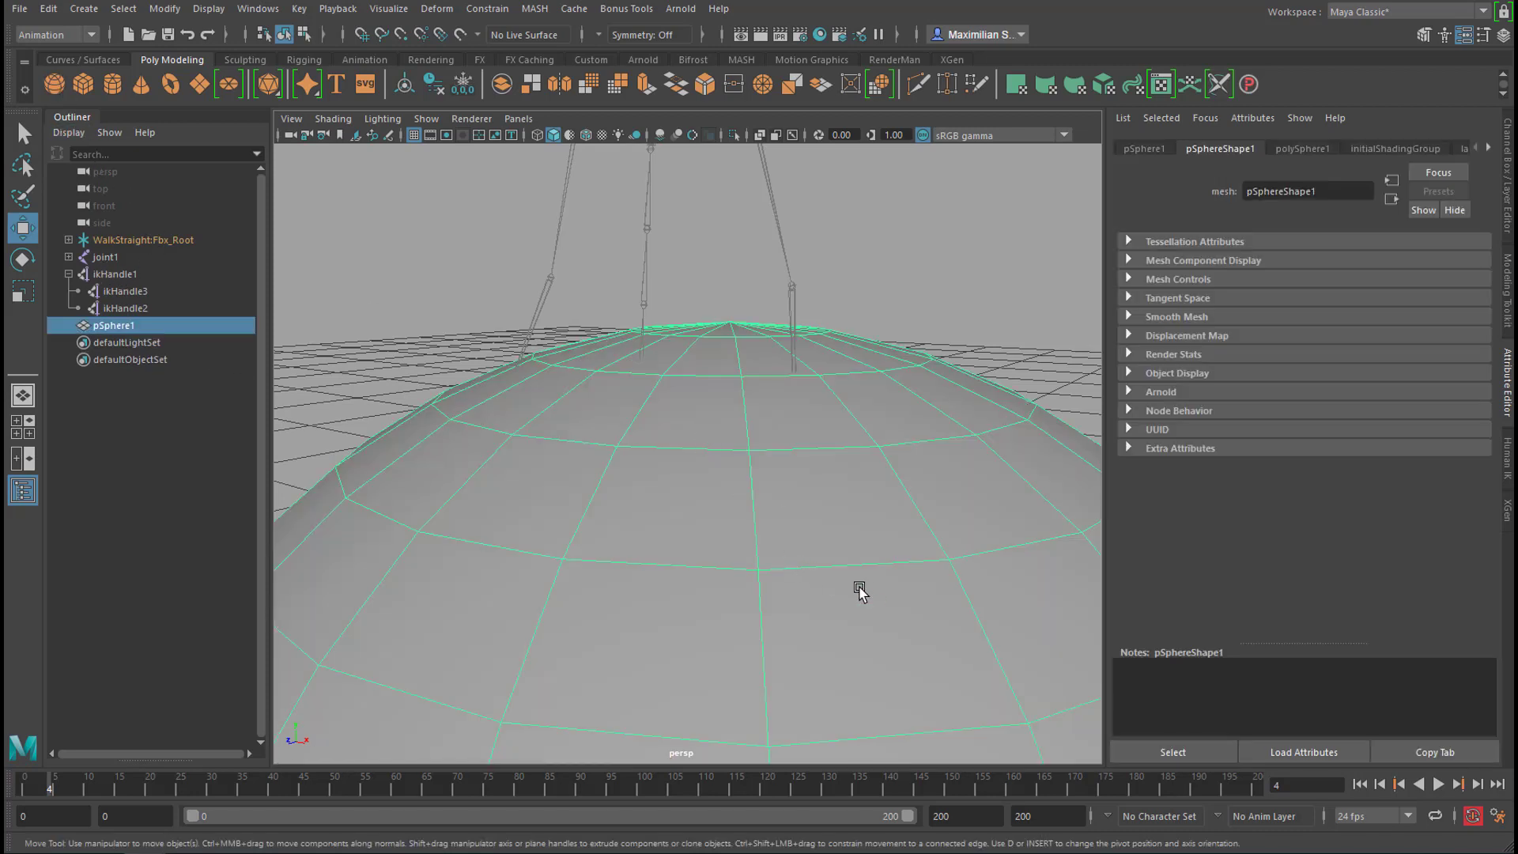
pyautogui.press('r')
pyautogui.keyDown('alt'); pyautogui.moveTo(757, 602); pyautogui.dragTo(559, 637, button='right'); pyautogui.keyUp('alt')
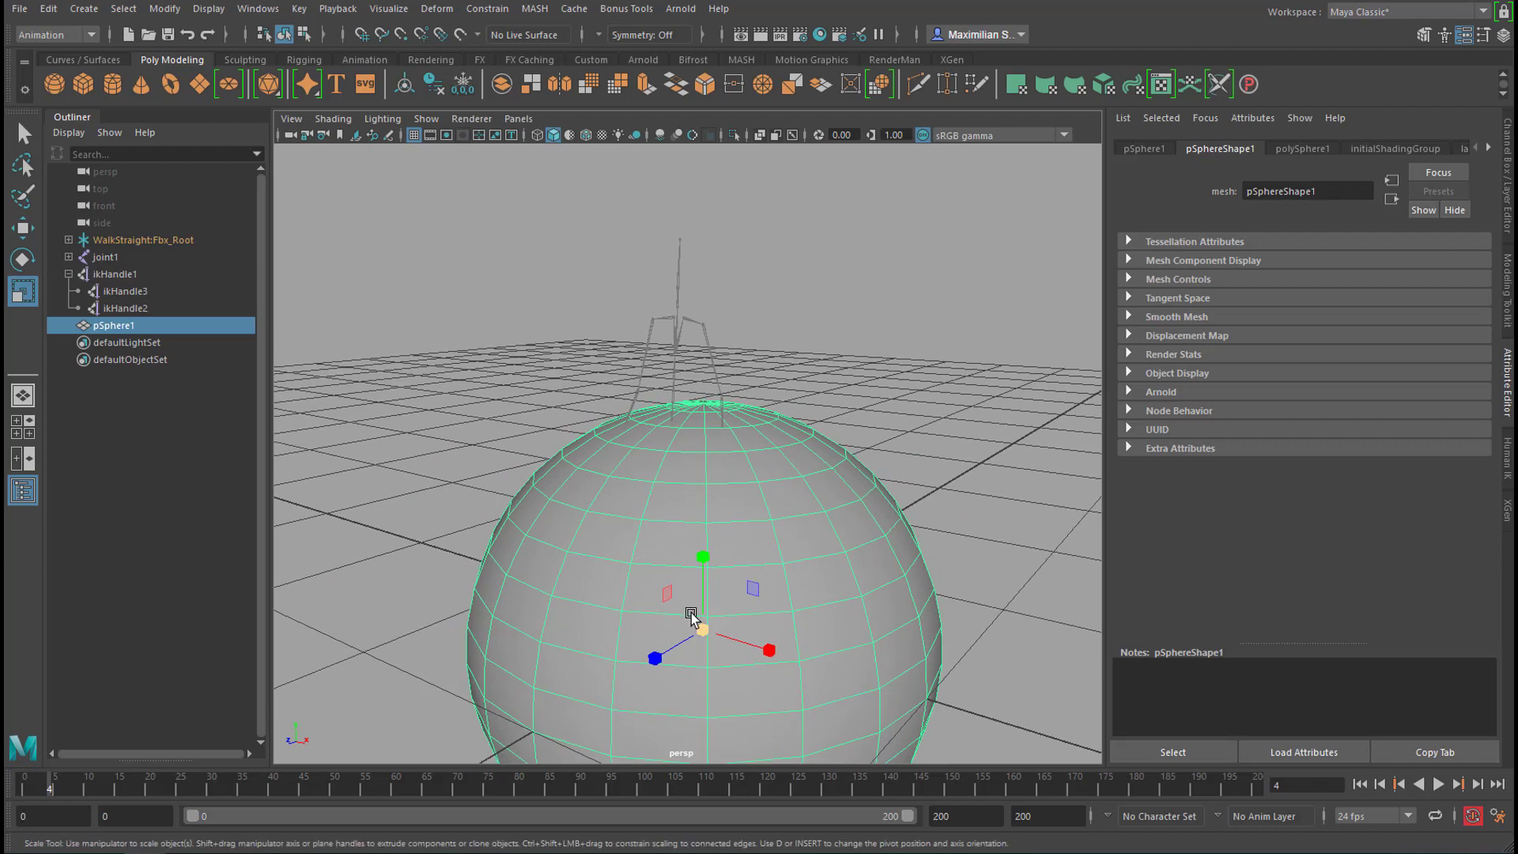
pyautogui.moveTo(703, 632); pyautogui.dragTo(336, 676)
pyautogui.scroll(3, 336, 675)
# - Go to frame 10 and examine the offset between the animated left leg and the IK leg chain
pyautogui.click(87, 787)
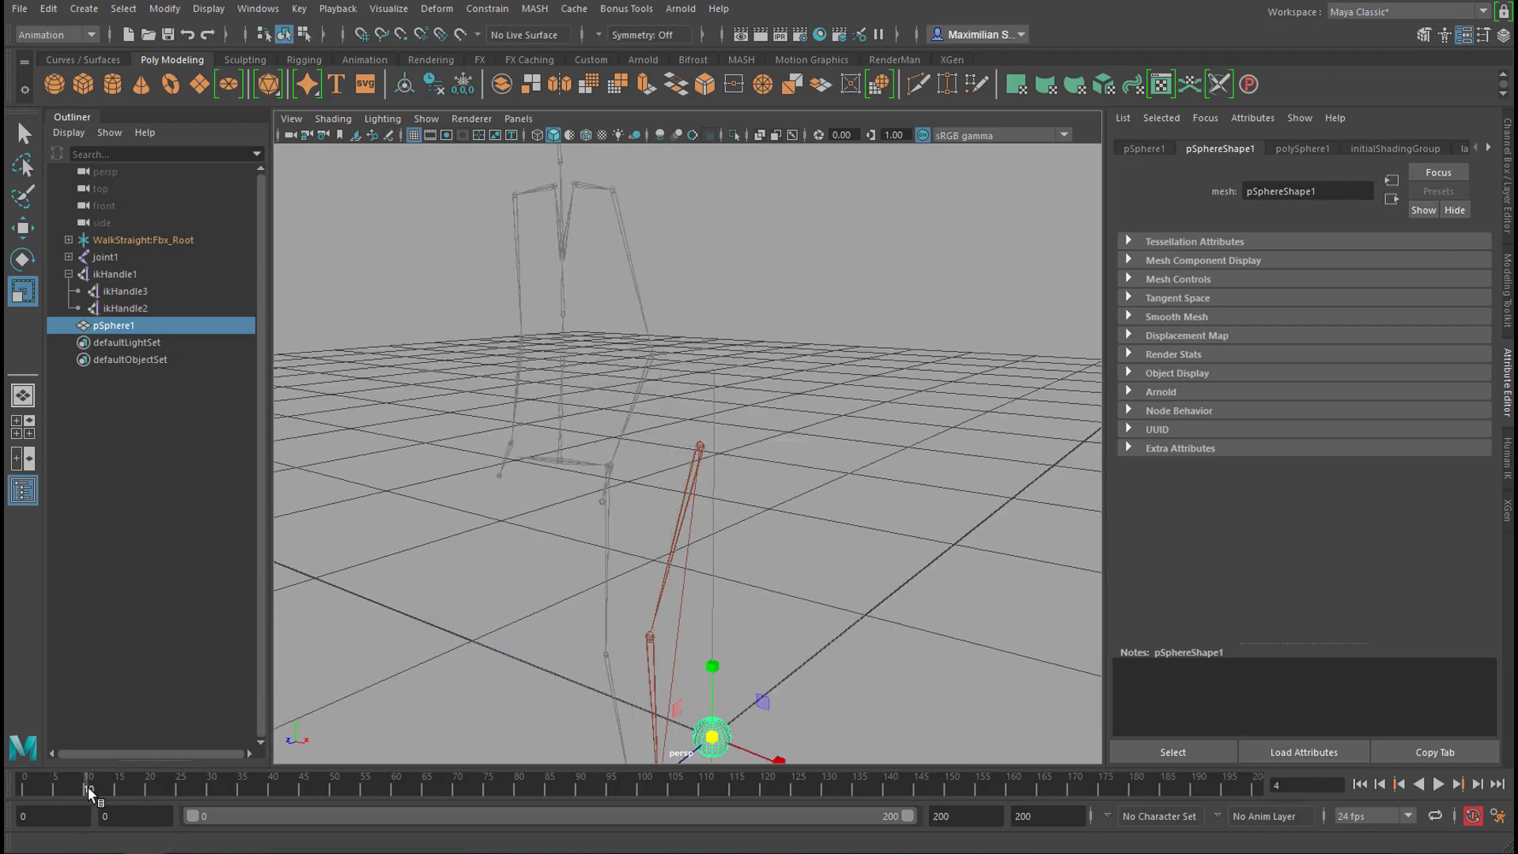
pyautogui.keyDown('alt'); pyautogui.moveTo(639, 581); pyautogui.dragTo(590, 578); pyautogui.keyUp('alt')
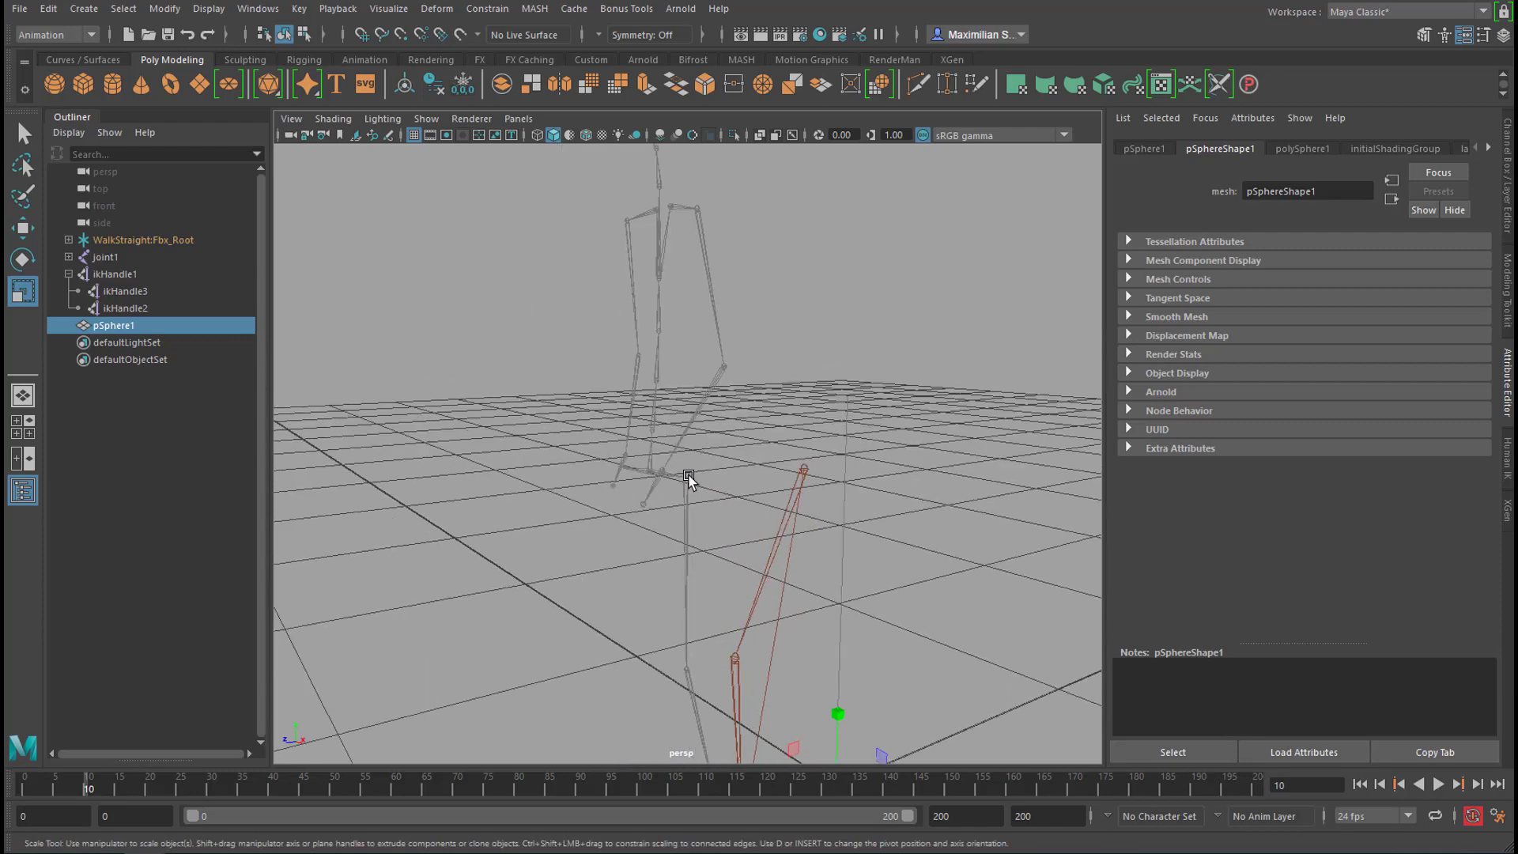
pyautogui.keyDown('alt'); pyautogui.moveTo(880, 623); pyautogui.dragTo(843, 534); pyautogui.keyUp('alt')
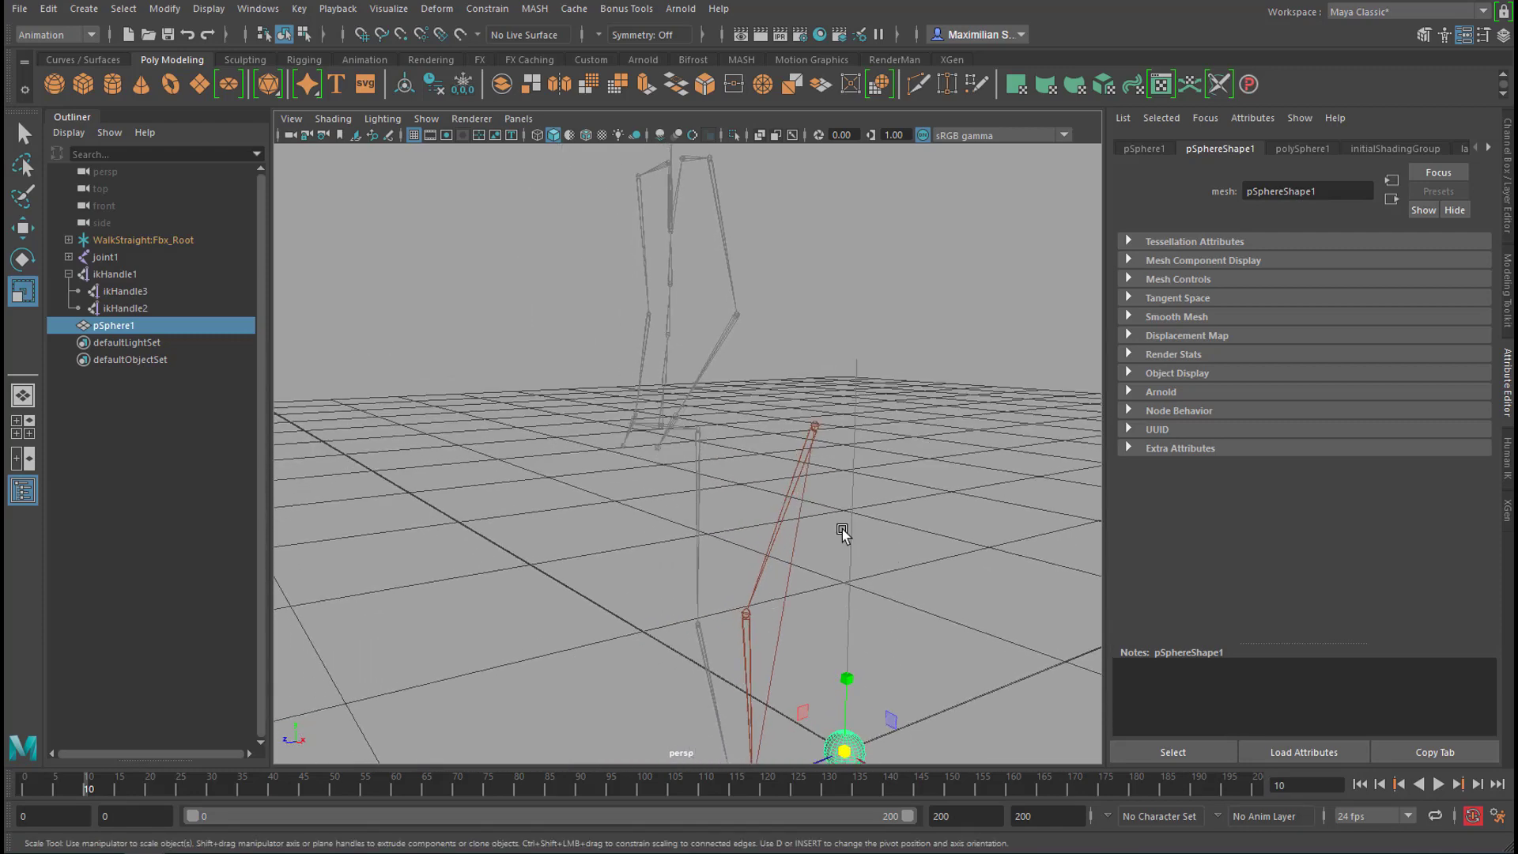
pyautogui.moveTo(705, 470)
pyautogui.keyDown('alt'); pyautogui.mouseDown()
pyautogui.moveTo(719, 455)
pyautogui.moveTo(705, 465)
pyautogui.mouseUp(); pyautogui.keyUp('alt')
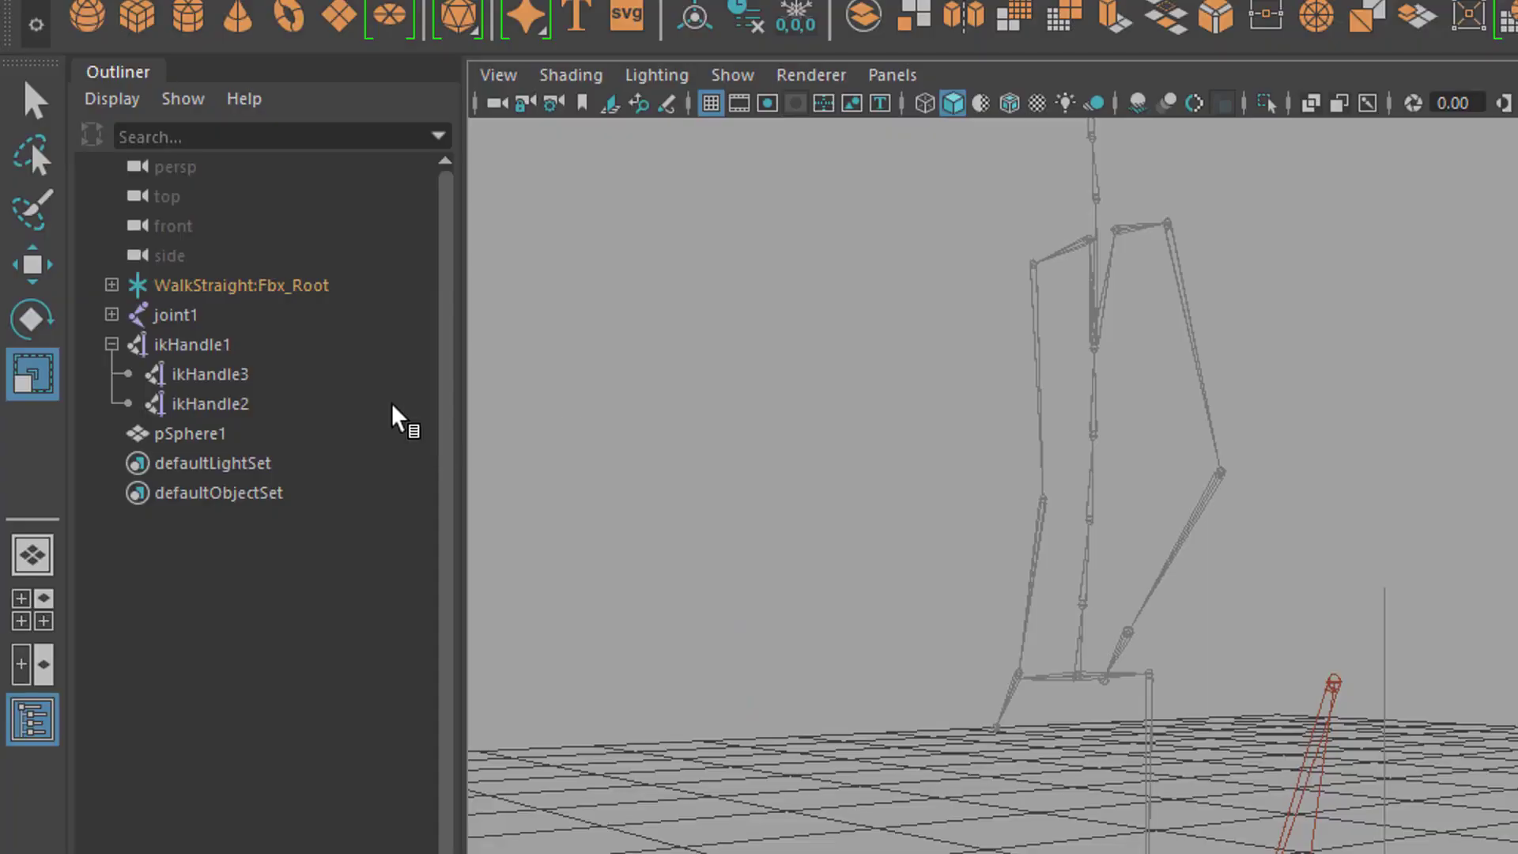
# - Point-constrain the sphere to the WalkStraight:BVH:LeftHip joint
pyautogui.click(112, 286)
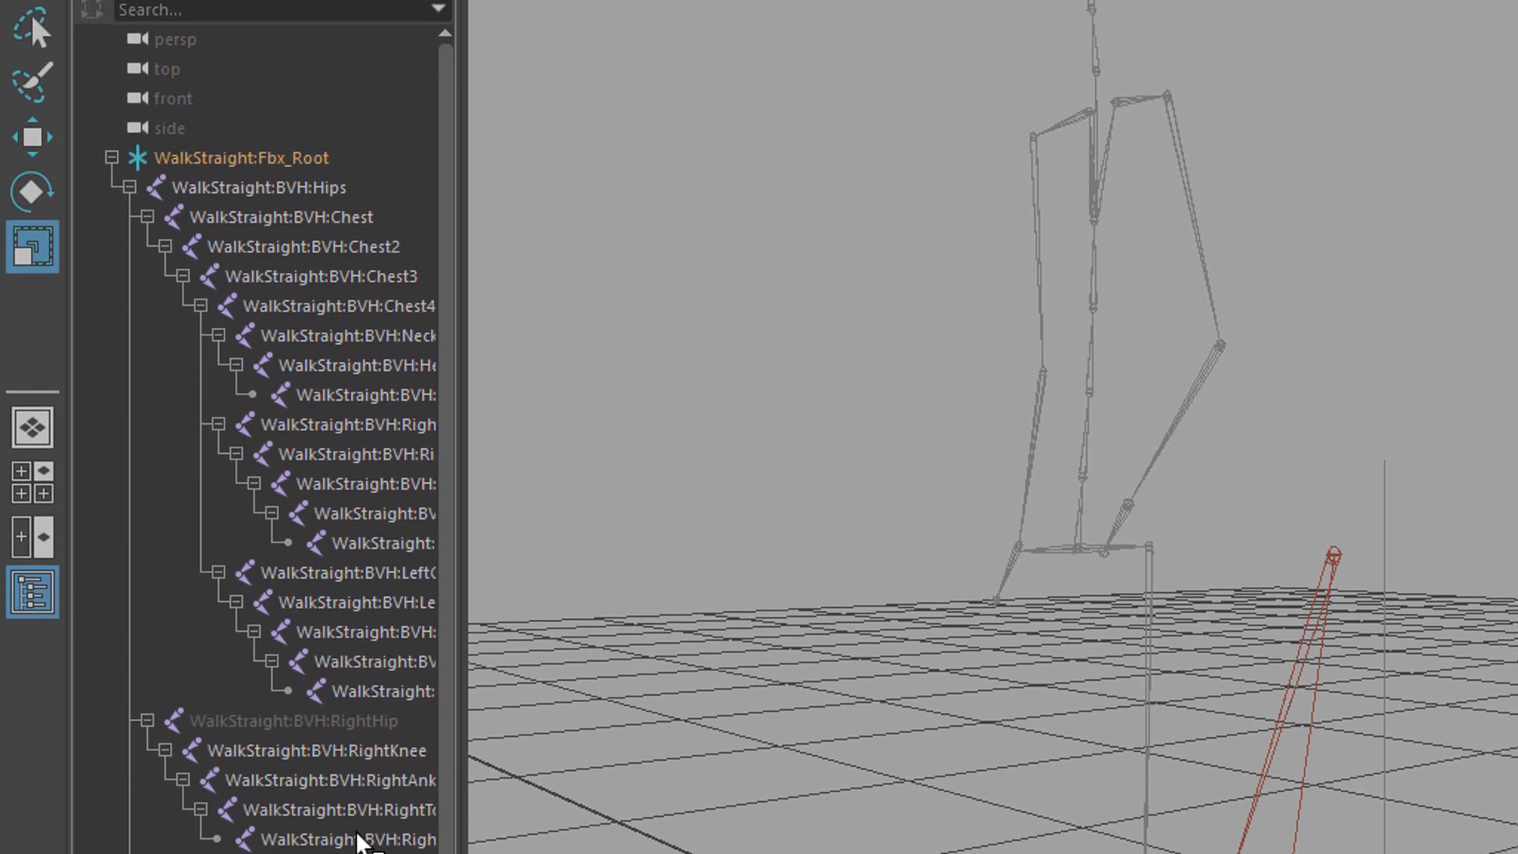
pyautogui.scroll(-2, 351, 805)
pyautogui.click(348, 623)
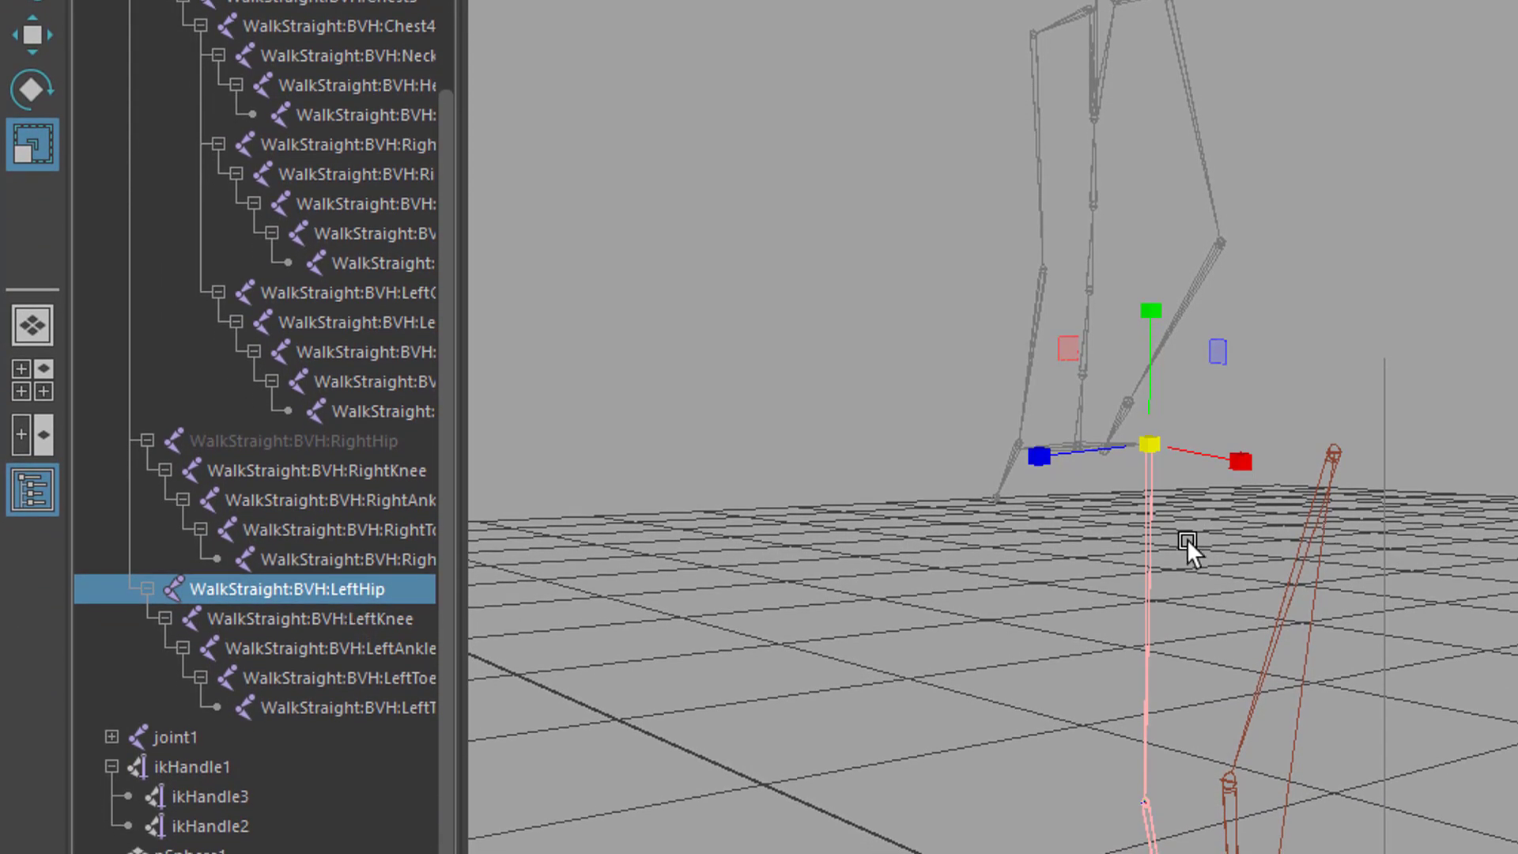
pyautogui.keyDown('alt'); pyautogui.moveTo(1188, 540); pyautogui.dragTo(1189, 108, button='middle'); pyautogui.keyUp('alt')
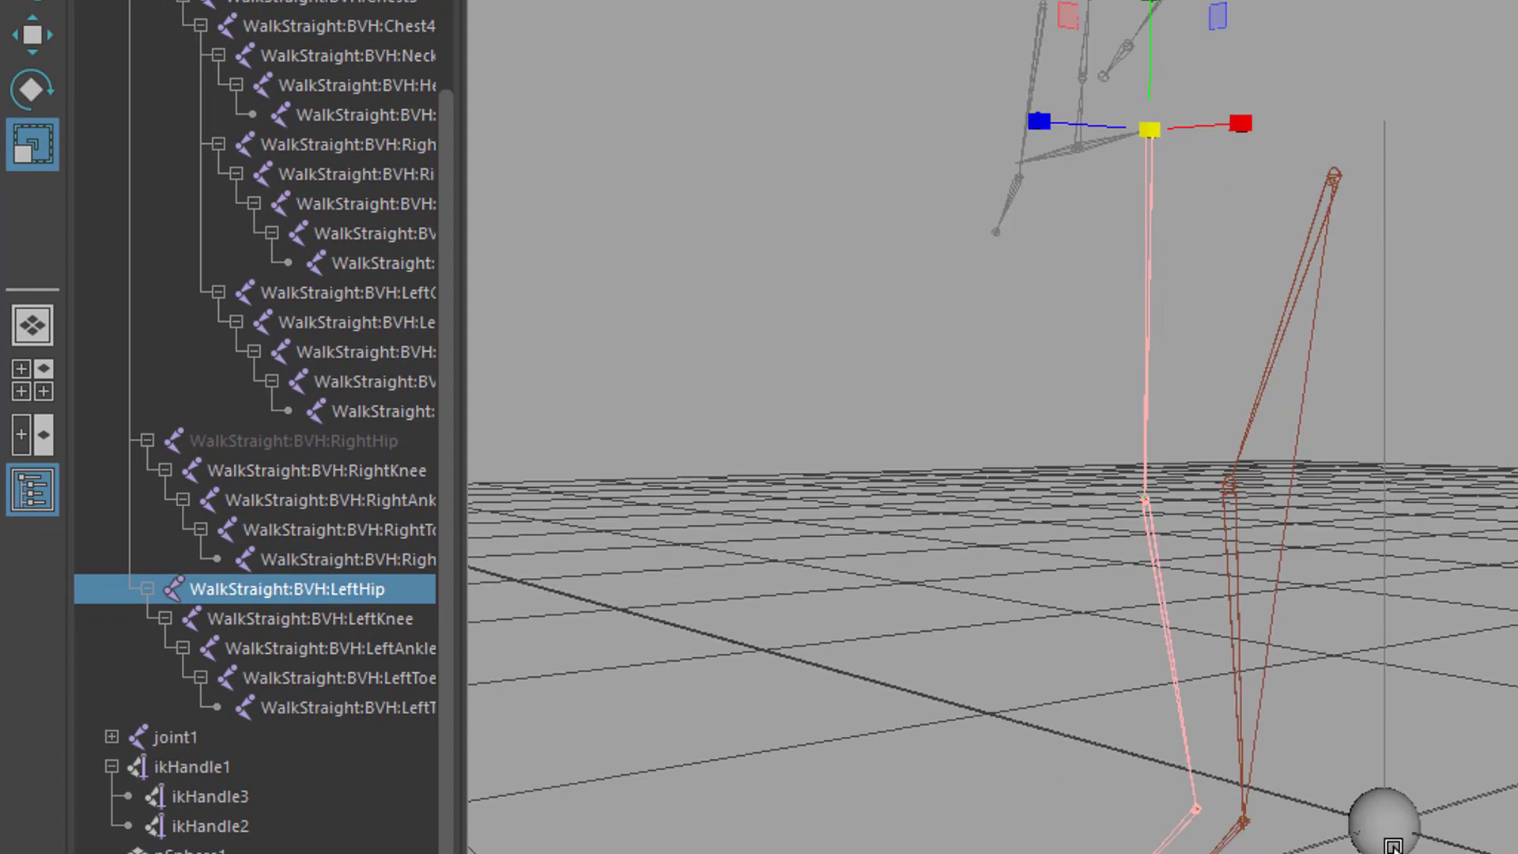
pyautogui.click(1379, 819)
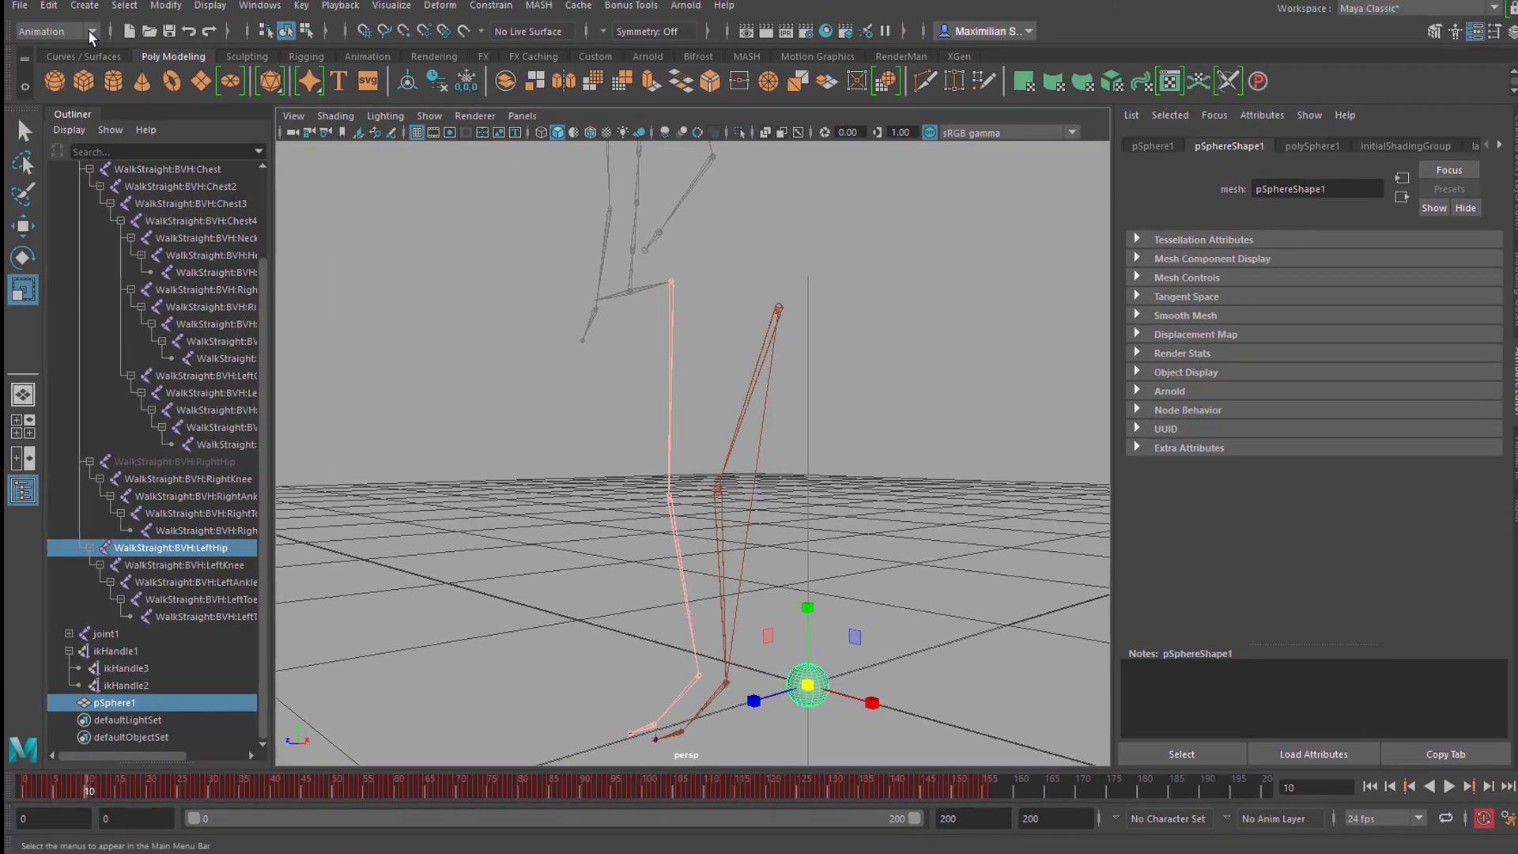
pyautogui.click(93, 8)
pyautogui.click(45, 88)
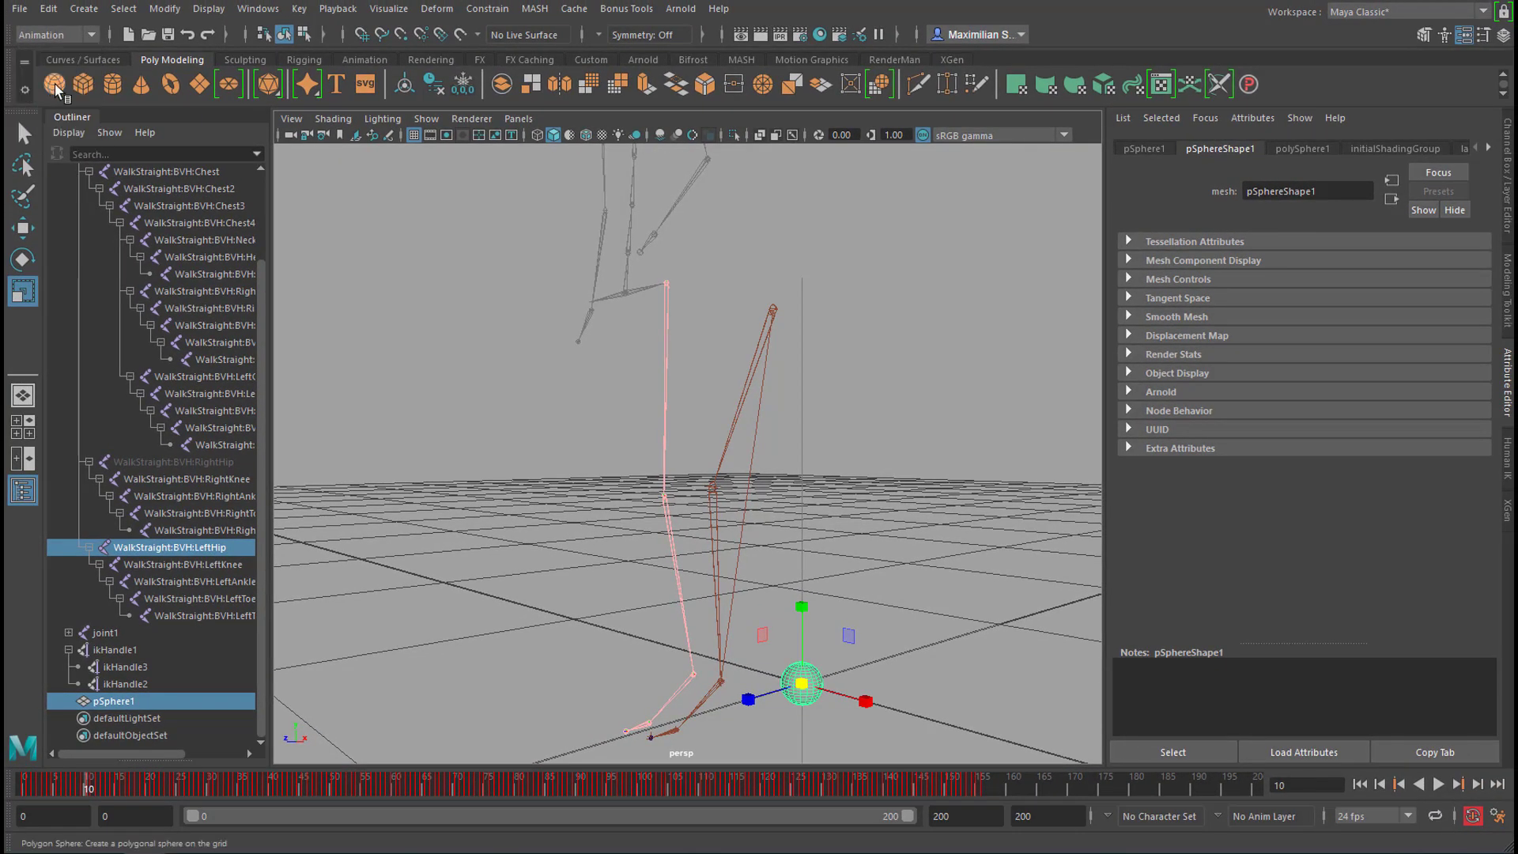
pyautogui.click(492, 11)
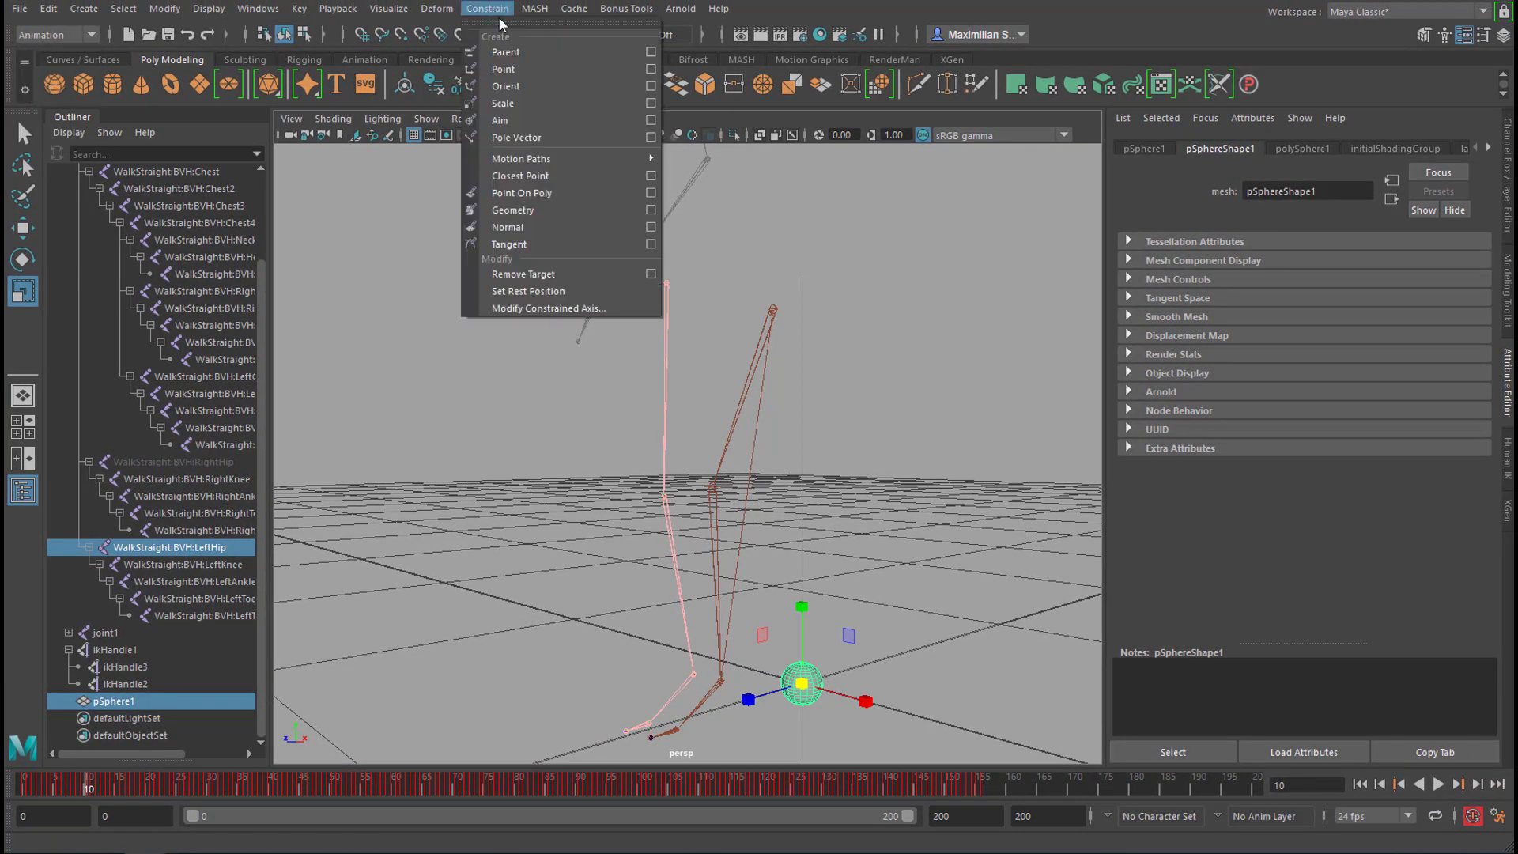
pyautogui.click(524, 68)
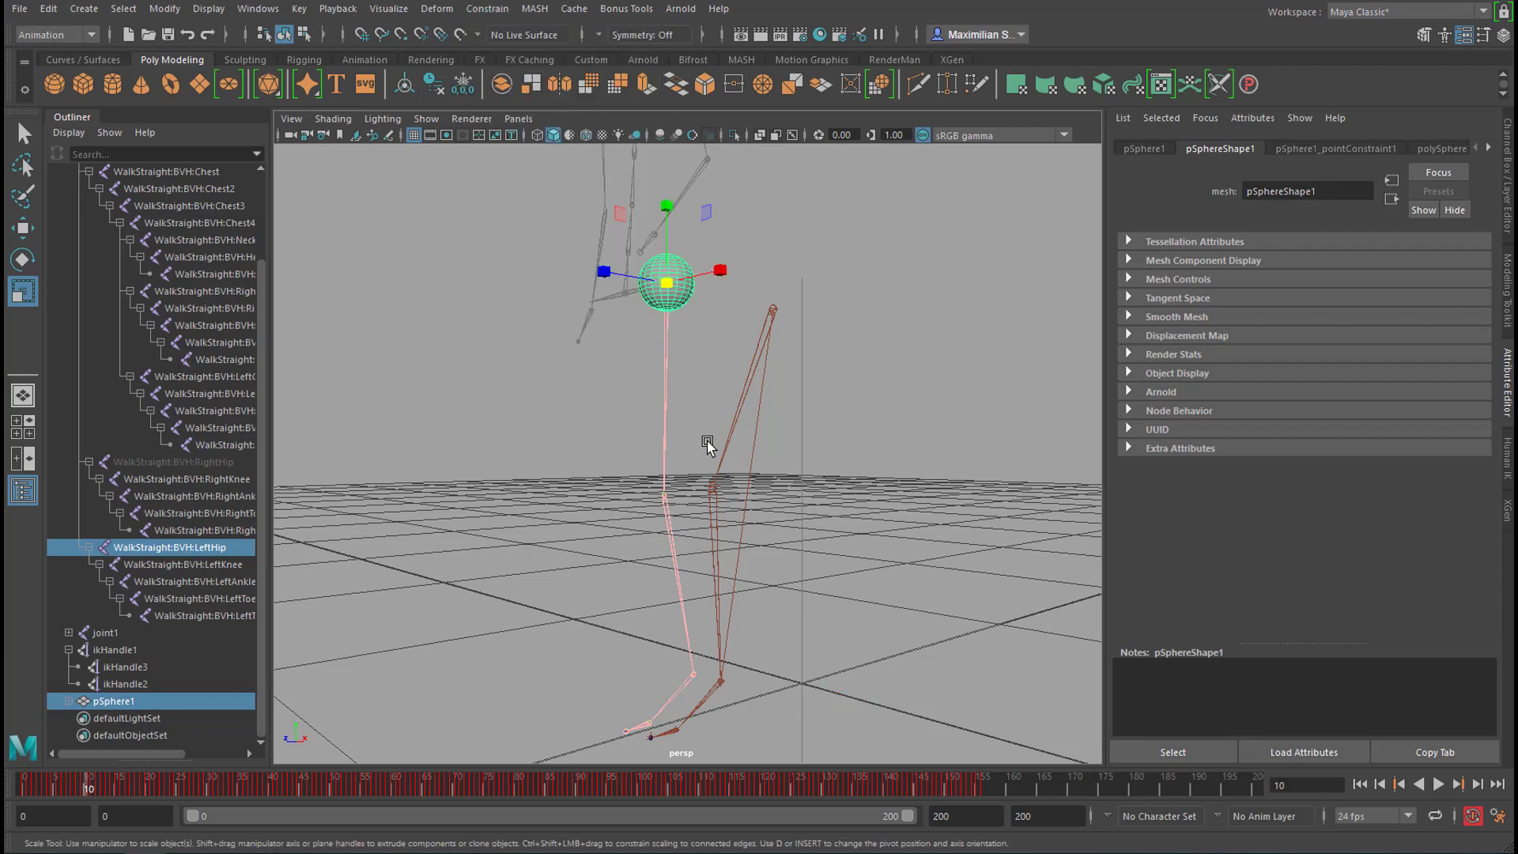
# - Scrub the timeline in the perspective view to check the sphere's motion against the animated left hip
pyautogui.keyDown('alt'); pyautogui.moveTo(704, 438); pyautogui.dragTo(638, 460); pyautogui.keyUp('alt')
pyautogui.moveTo(671, 463); pyautogui.dragTo(713, 526)
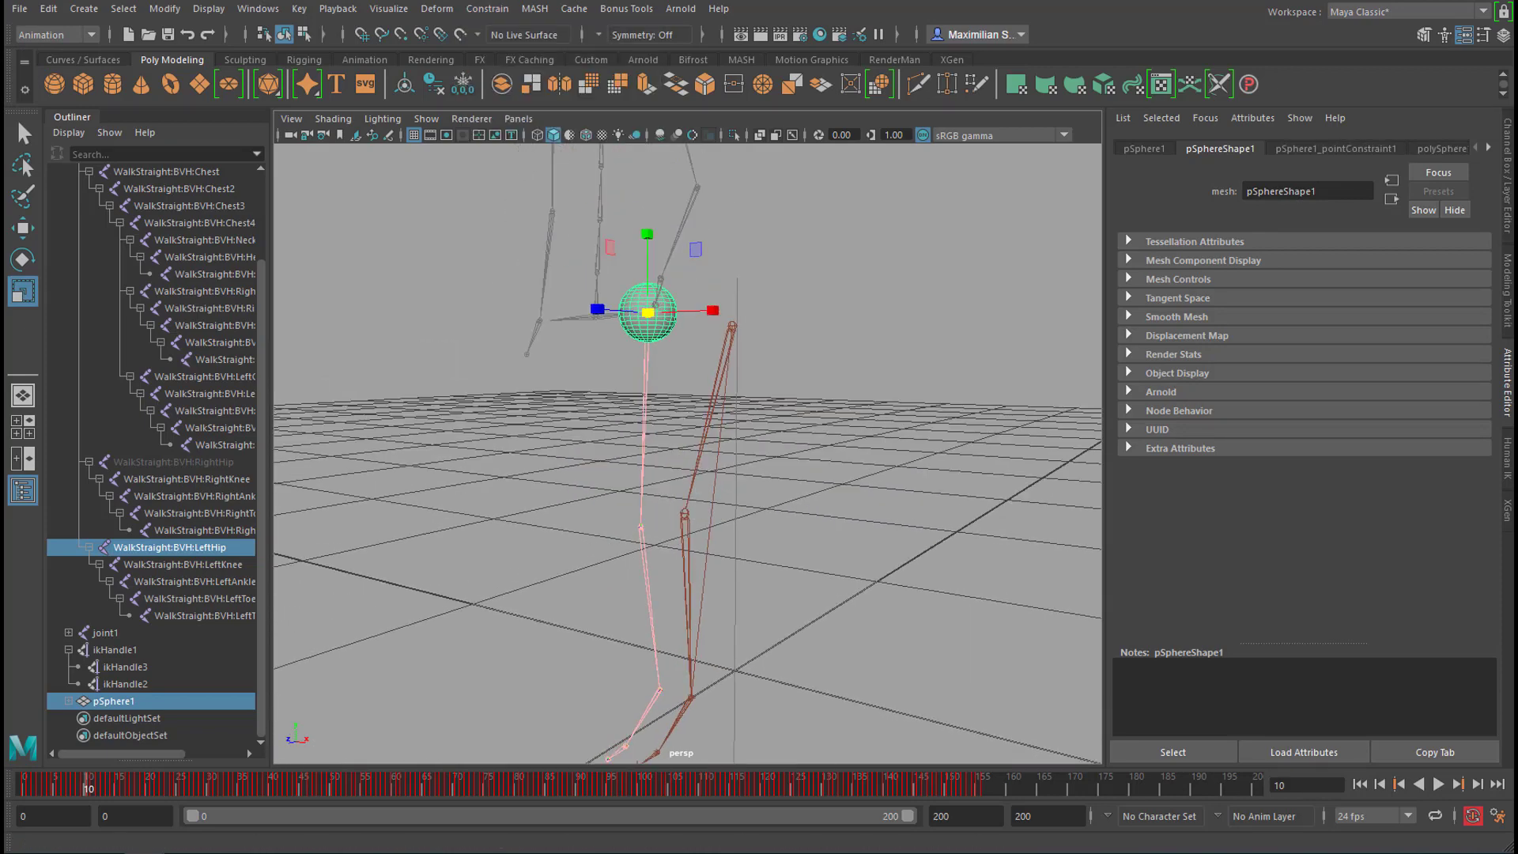
pyautogui.click(461, 789)
pyautogui.moveTo(262, 787); pyautogui.dragTo(89, 781)
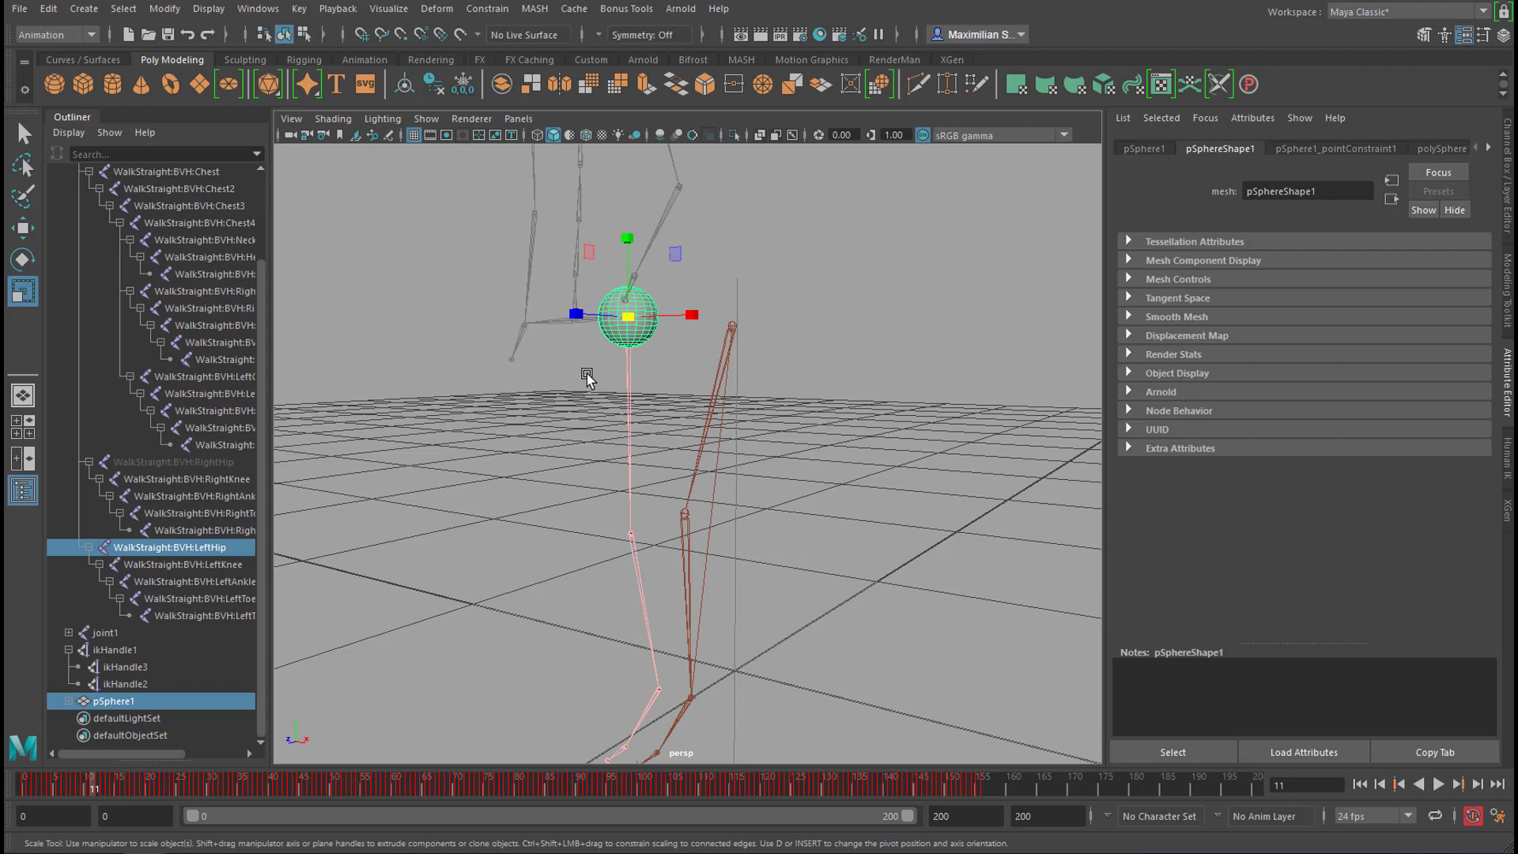
# - Scale the hip sphere down to about 0.021 on all axes and assign it a gold material
pyautogui.click(590, 373)
pyautogui.click(647, 324)
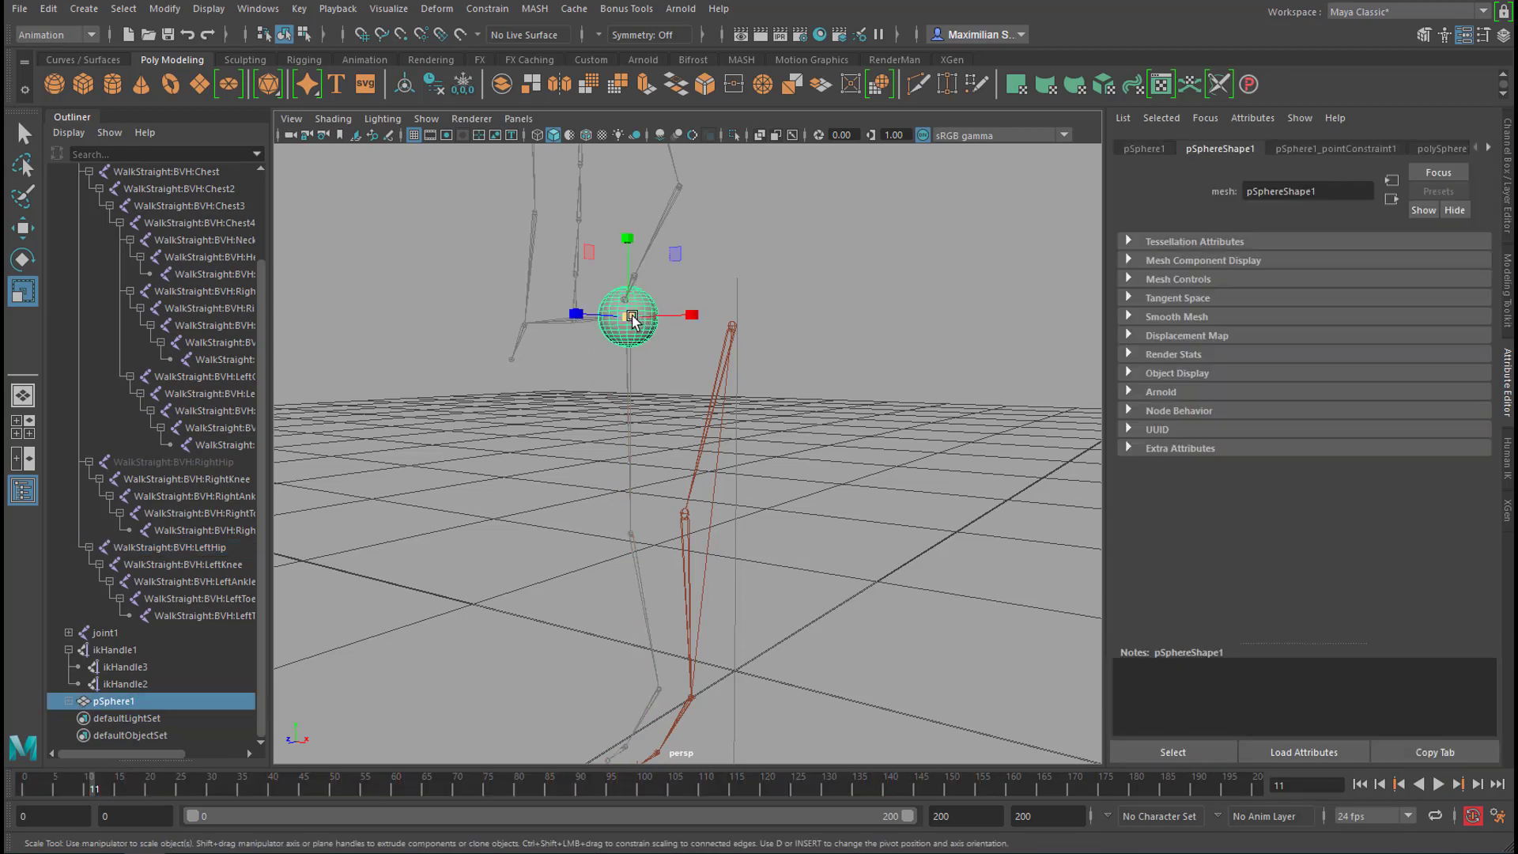
pyautogui.moveTo(629, 317); pyautogui.dragTo(598, 348)
pyautogui.rightClick(622, 327)
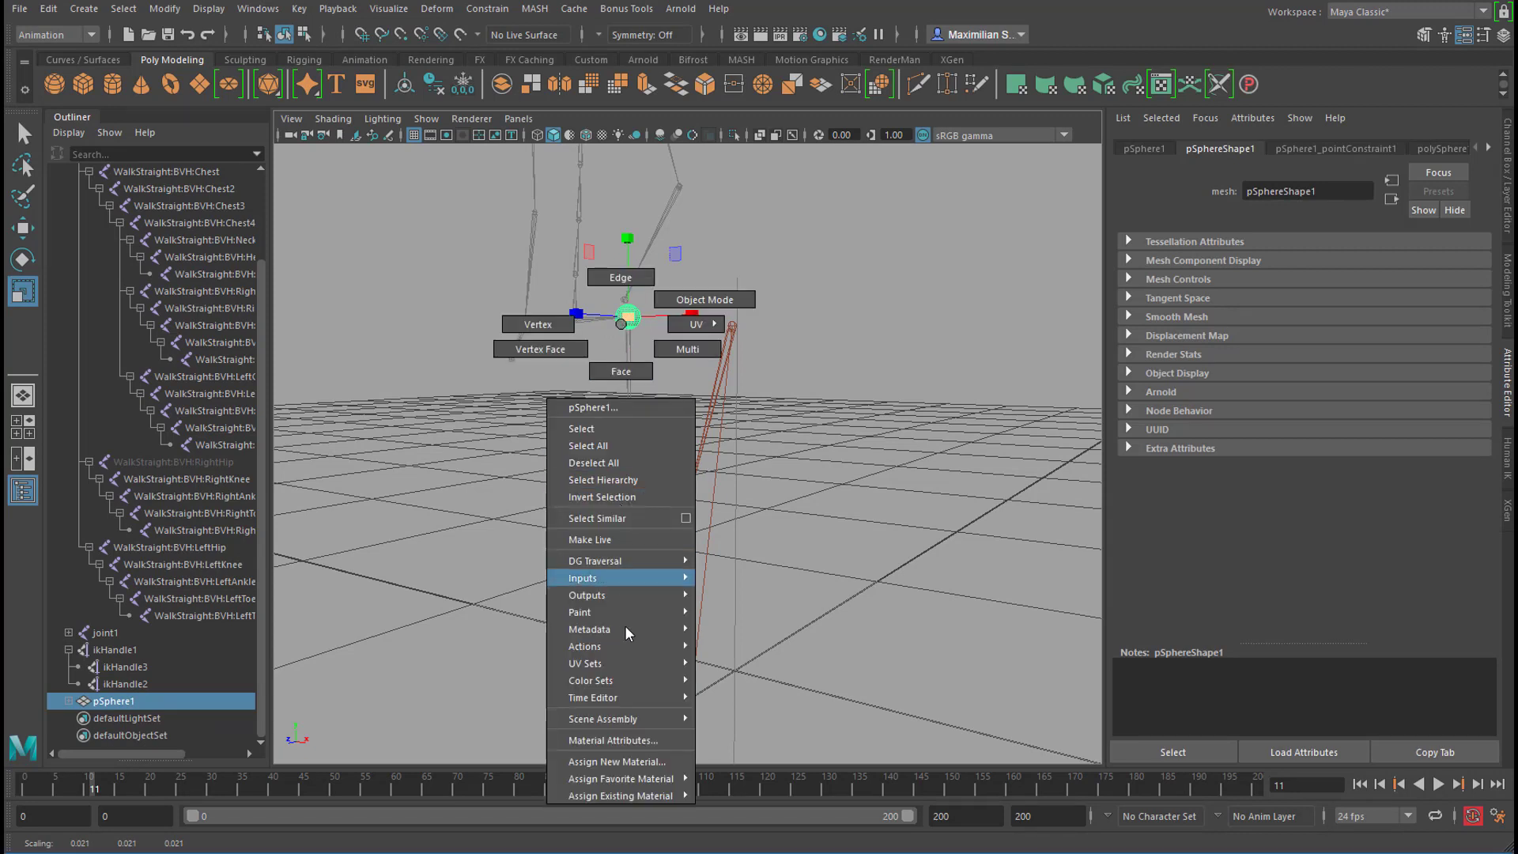
pyautogui.moveTo(638, 781)
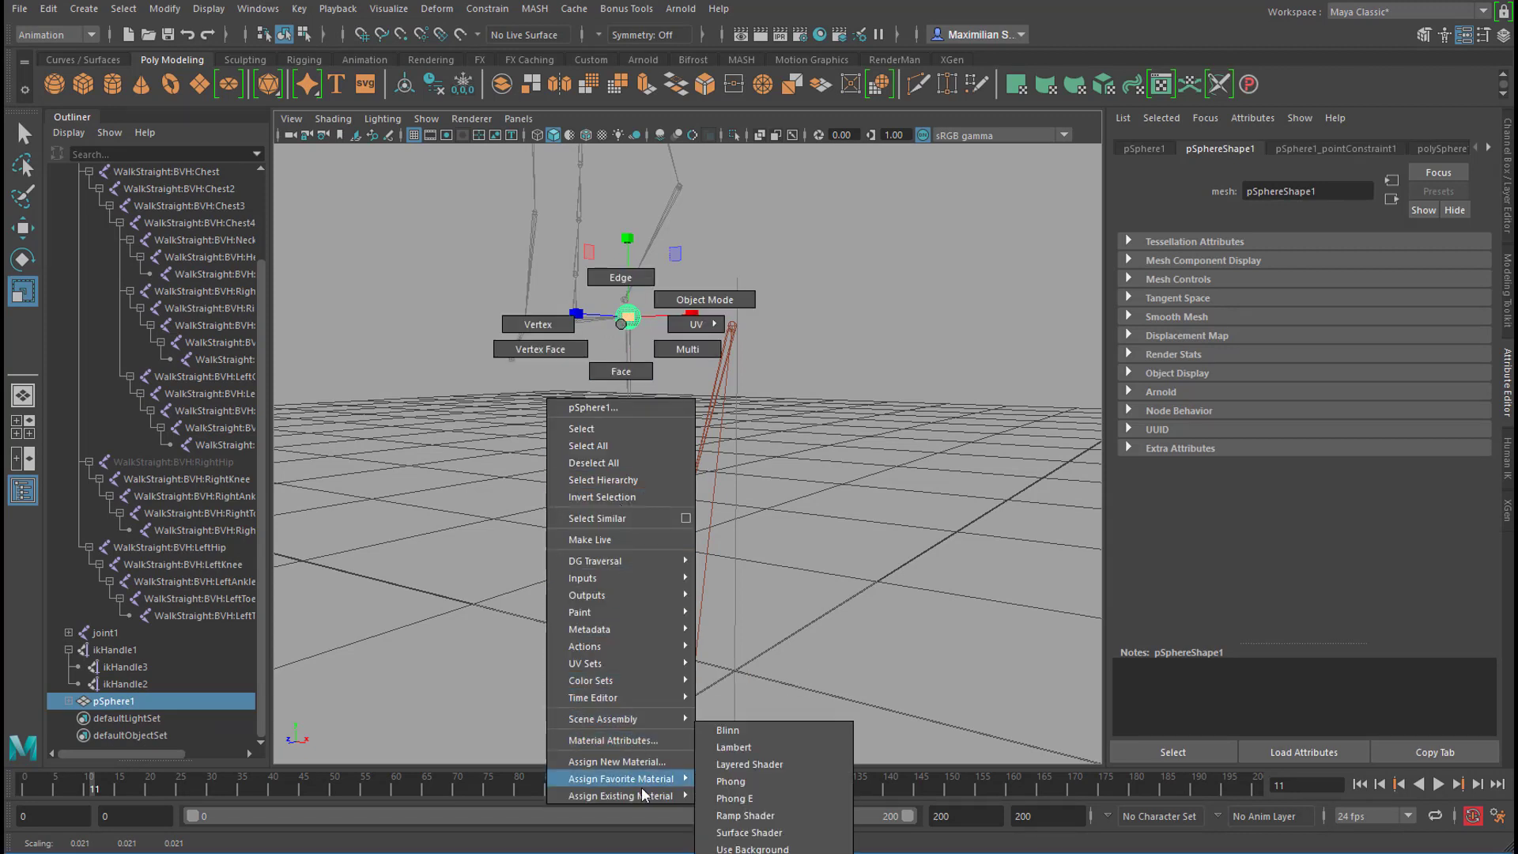
pyautogui.click(747, 805)
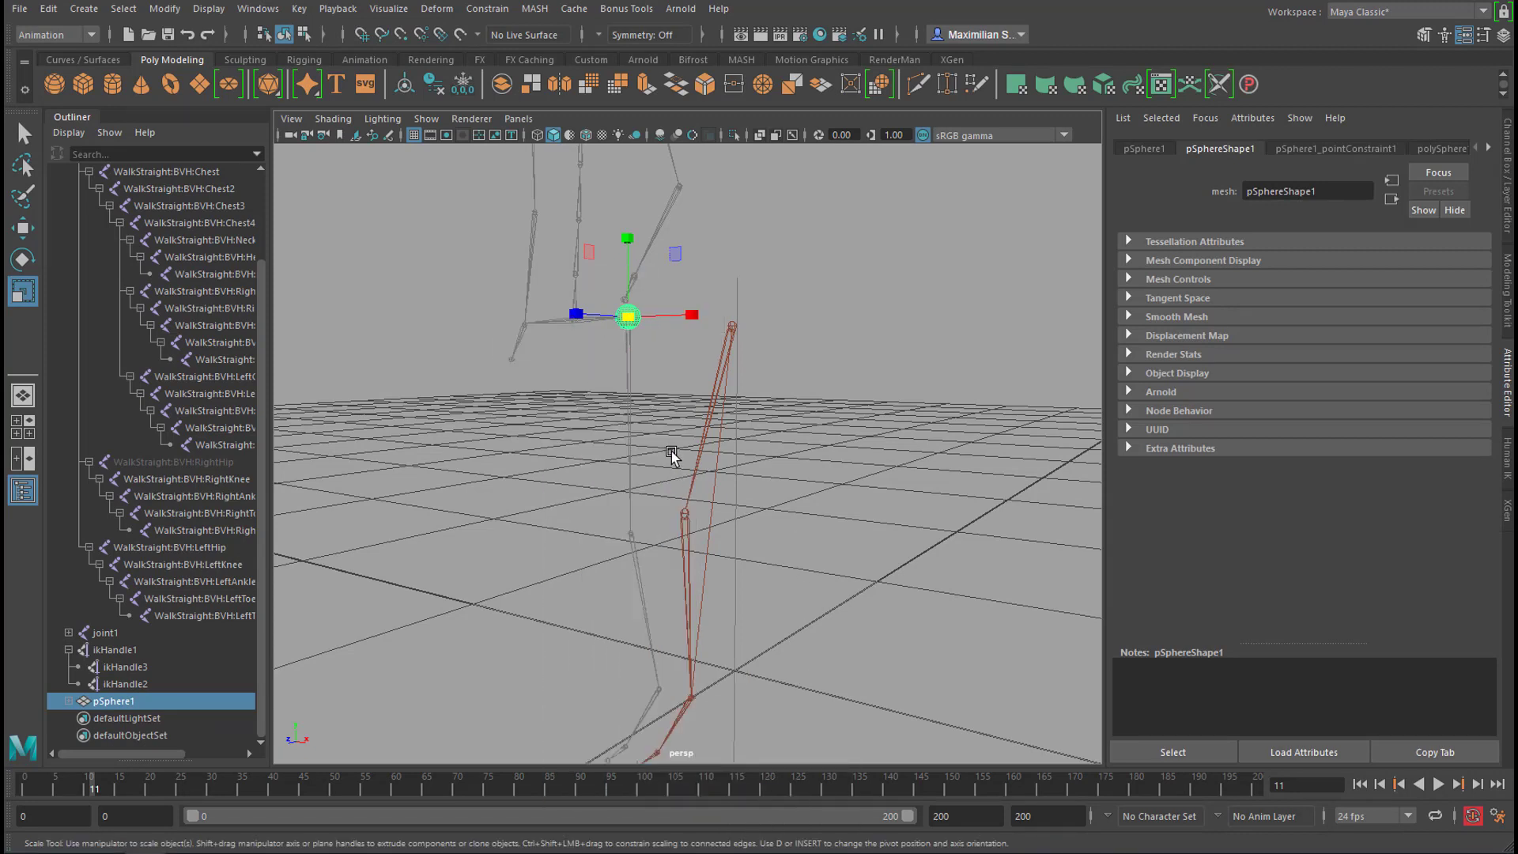
pyautogui.click(522, 459)
# - Scrub the walk back to the start in the side view to examine the sphere's motion relative to the leg chain
pyautogui.keyDown('alt'); pyautogui.moveTo(669, 541); pyautogui.dragTo(759, 585); pyautogui.keyUp('alt')
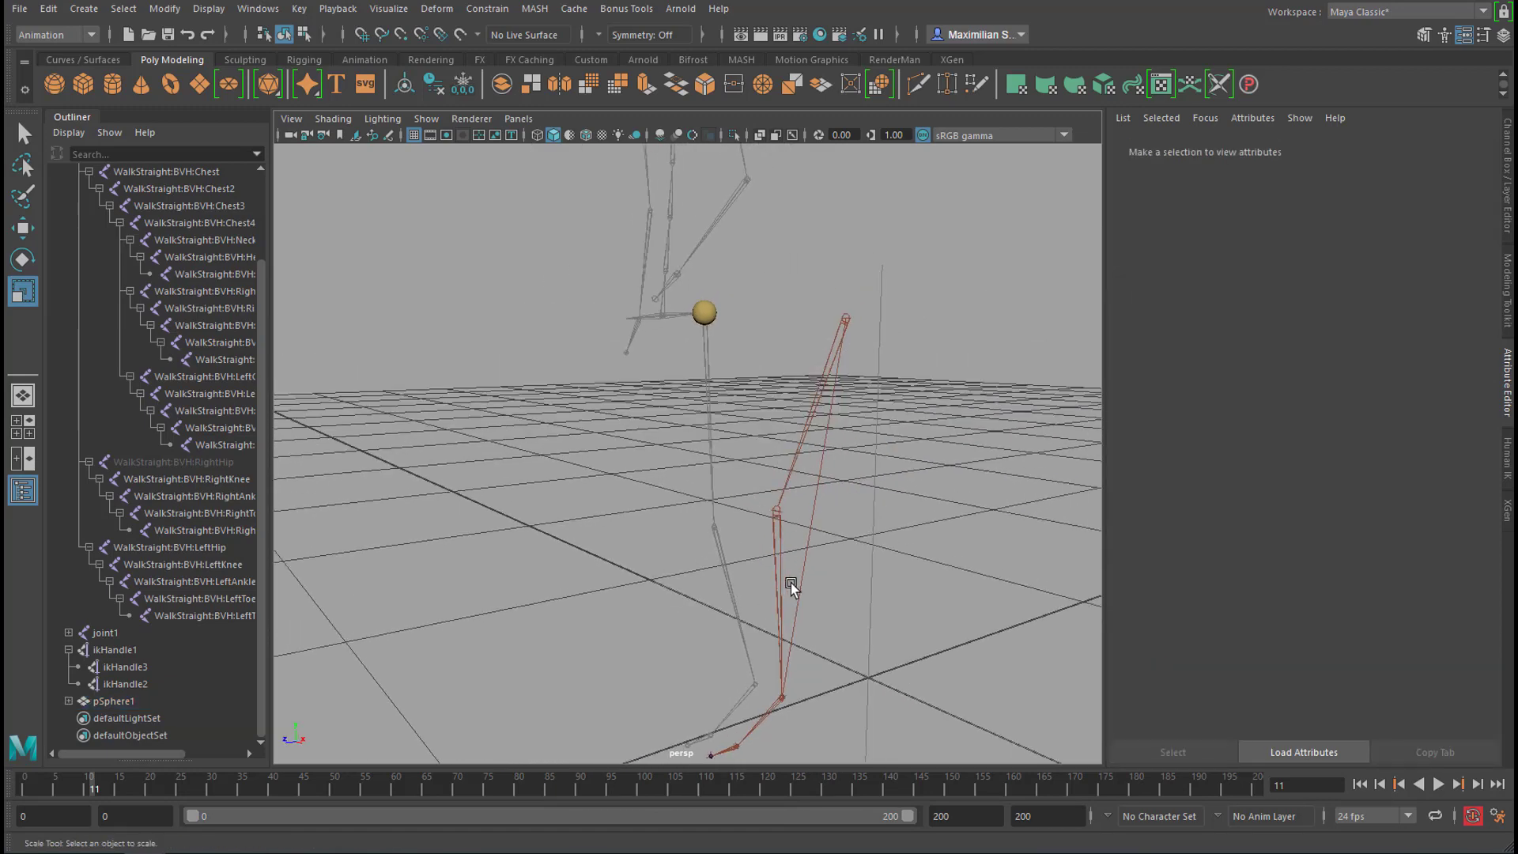
pyautogui.press('space')
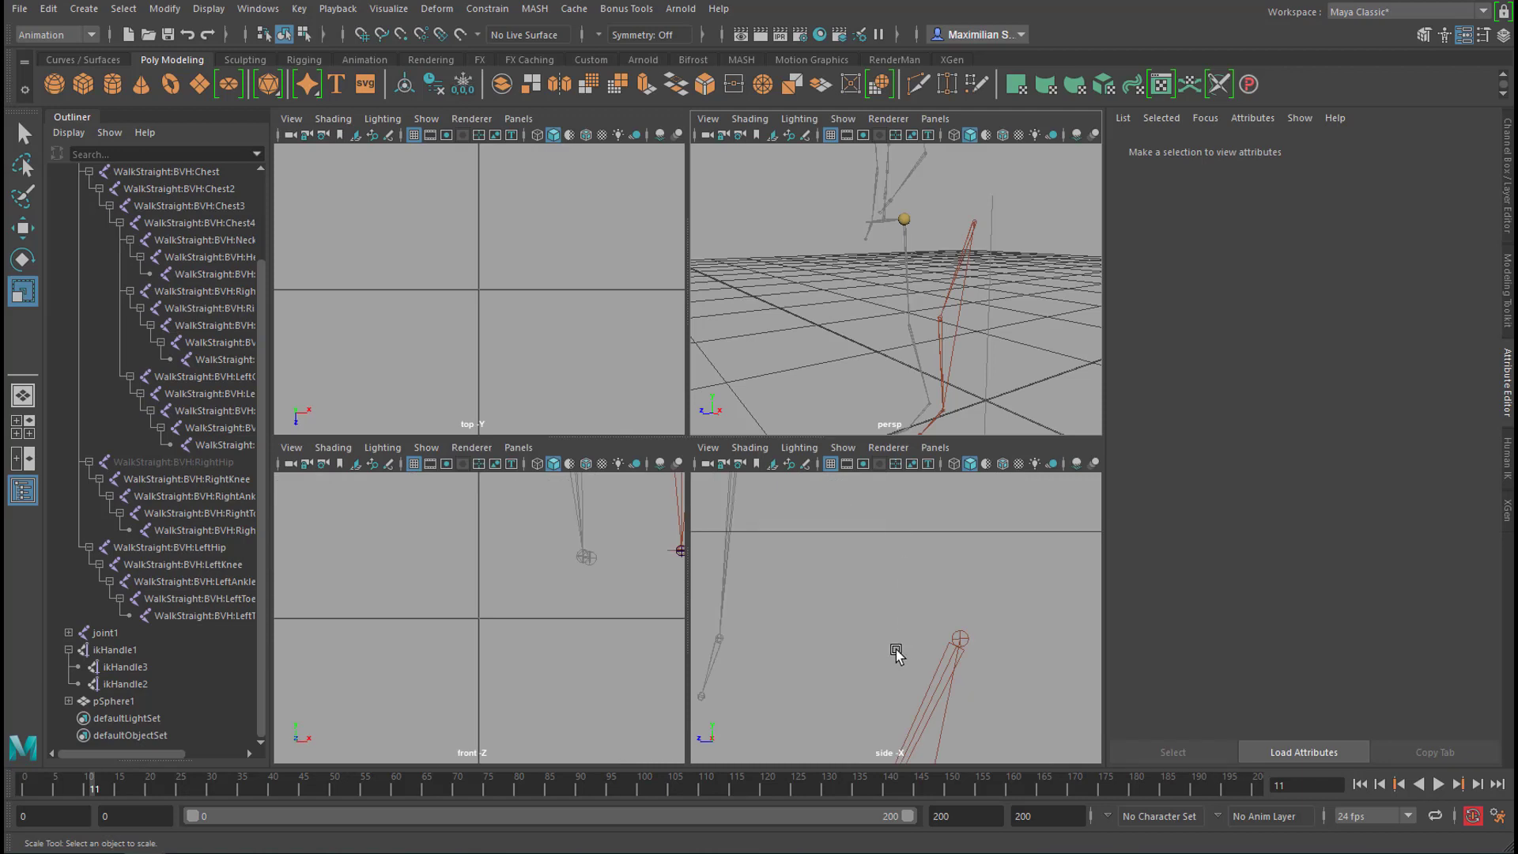
pyautogui.press('space')
pyautogui.scroll(-3, 873, 541)
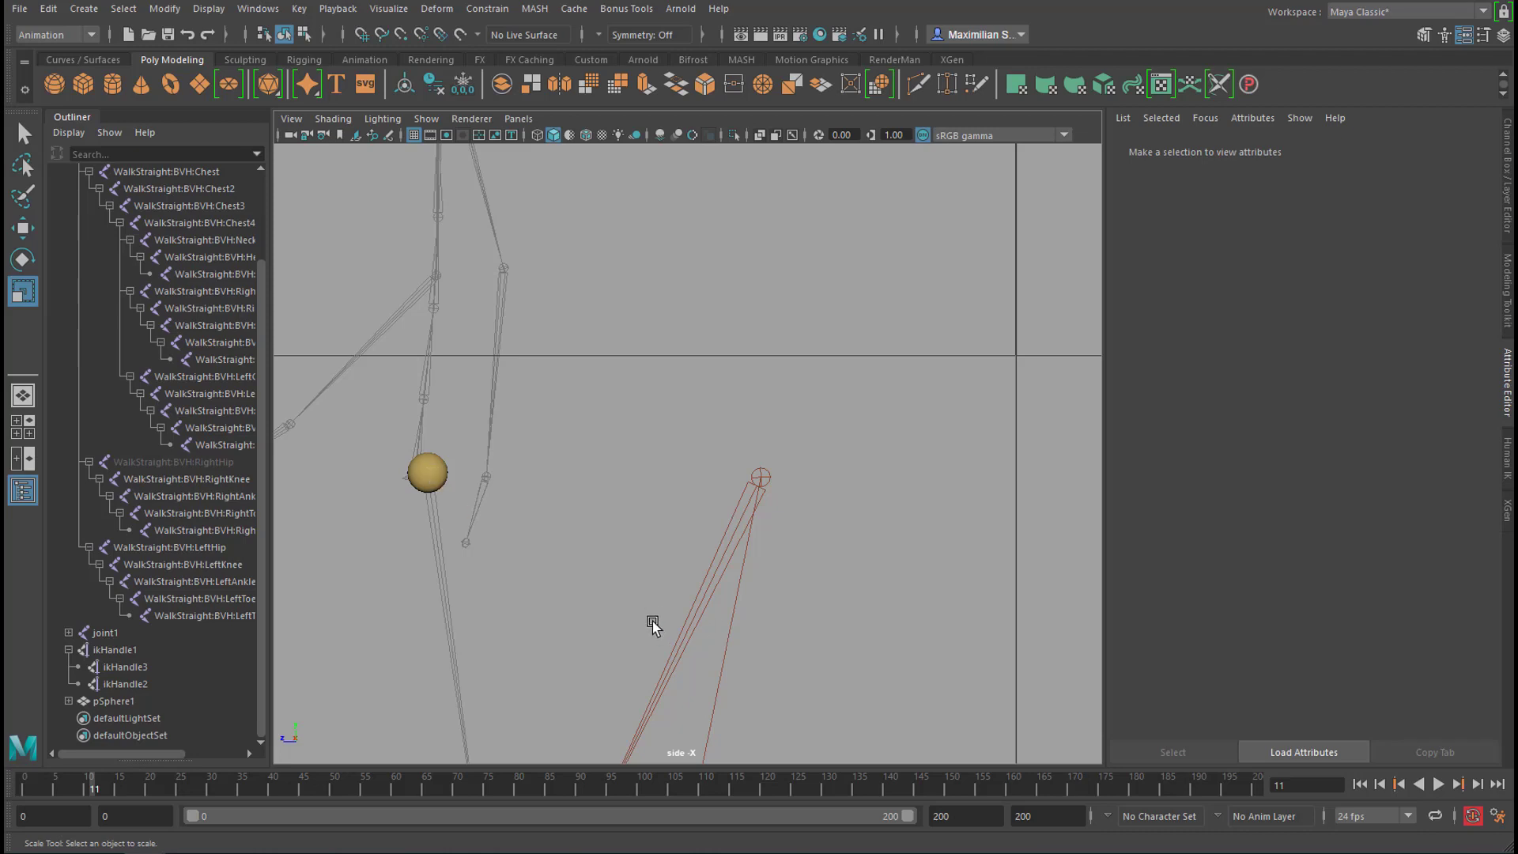
pyautogui.keyDown('alt'); pyautogui.moveTo(651, 620); pyautogui.dragTo(733, 413, button='middle'); pyautogui.keyUp('alt')
pyautogui.moveTo(365, 778); pyautogui.dragTo(17, 774)
pyautogui.keyDown('alt'); pyautogui.moveTo(820, 556); pyautogui.dragTo(638, 583, button='right'); pyautogui.keyUp('alt')
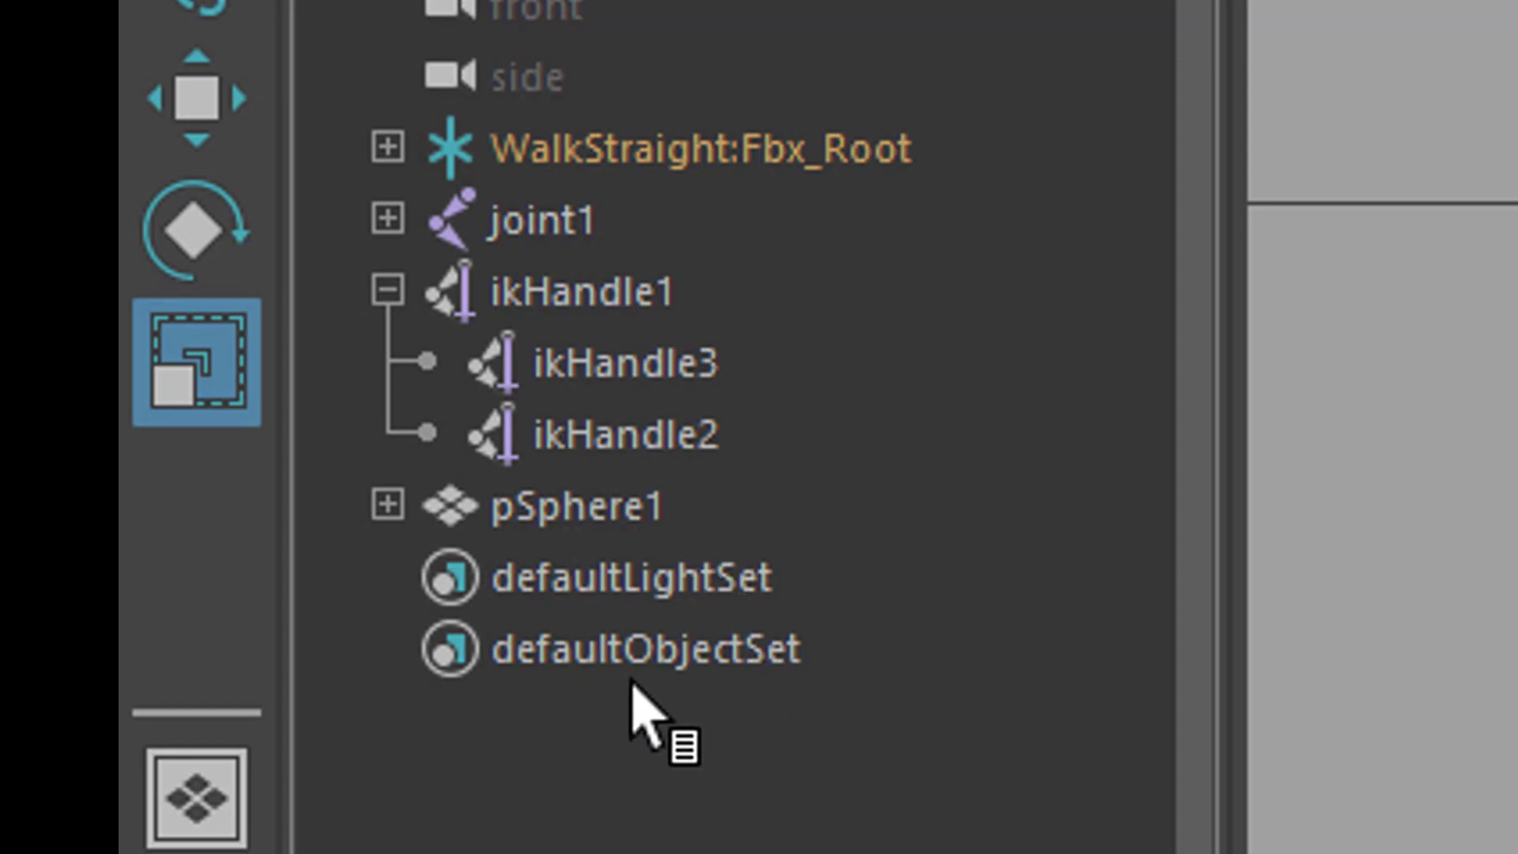
# - Rename joint1 to LeftLegTop and ikHandle1 to IK_1
pyautogui.click(558, 231)
pyautogui.doubleClick(559, 231)
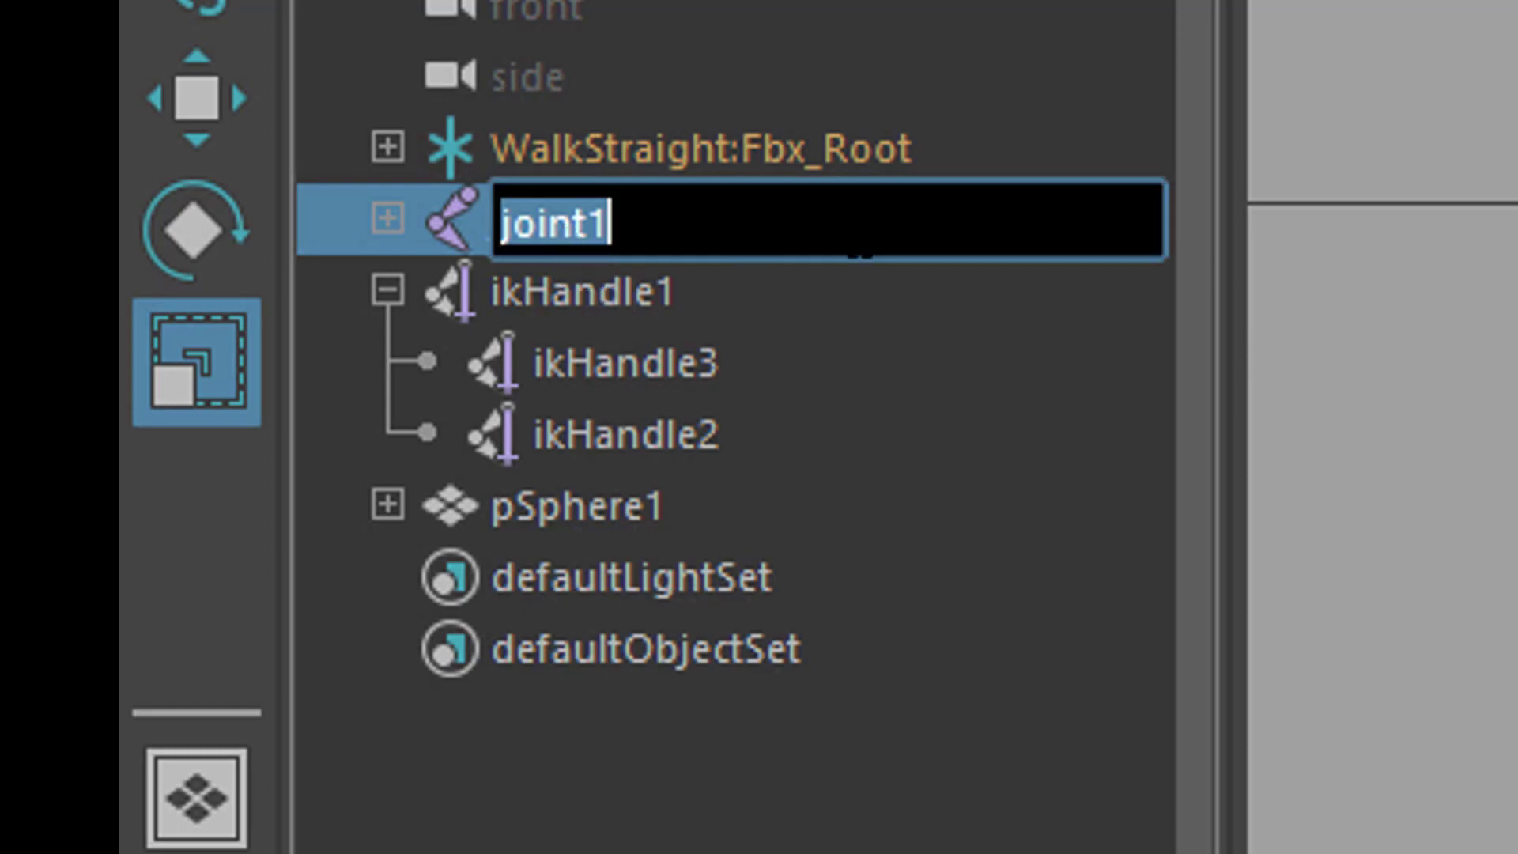
pyautogui.write('LeftLeg')
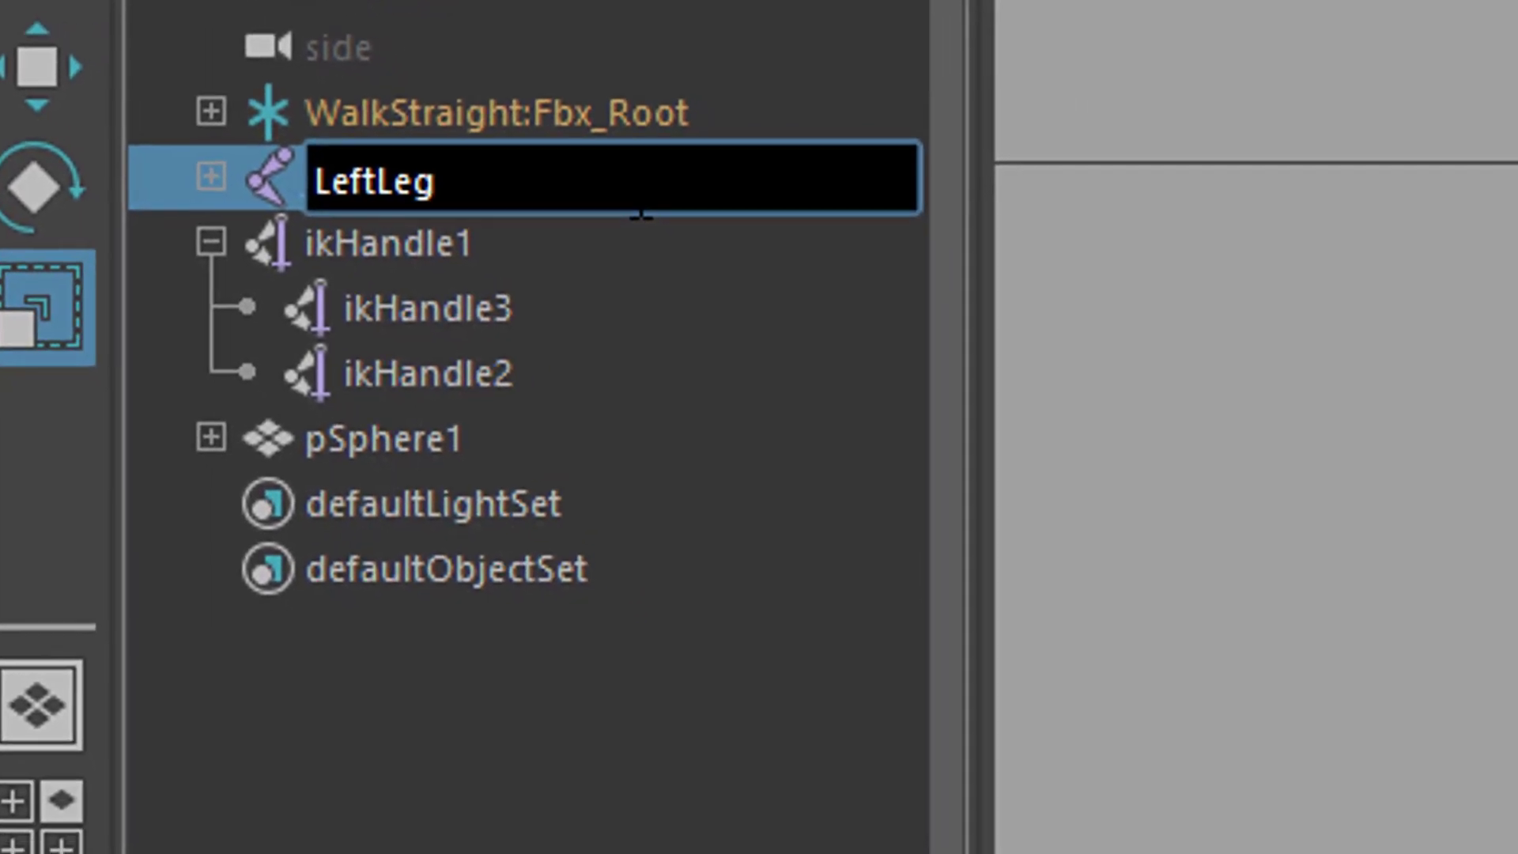
pyautogui.write('Top')
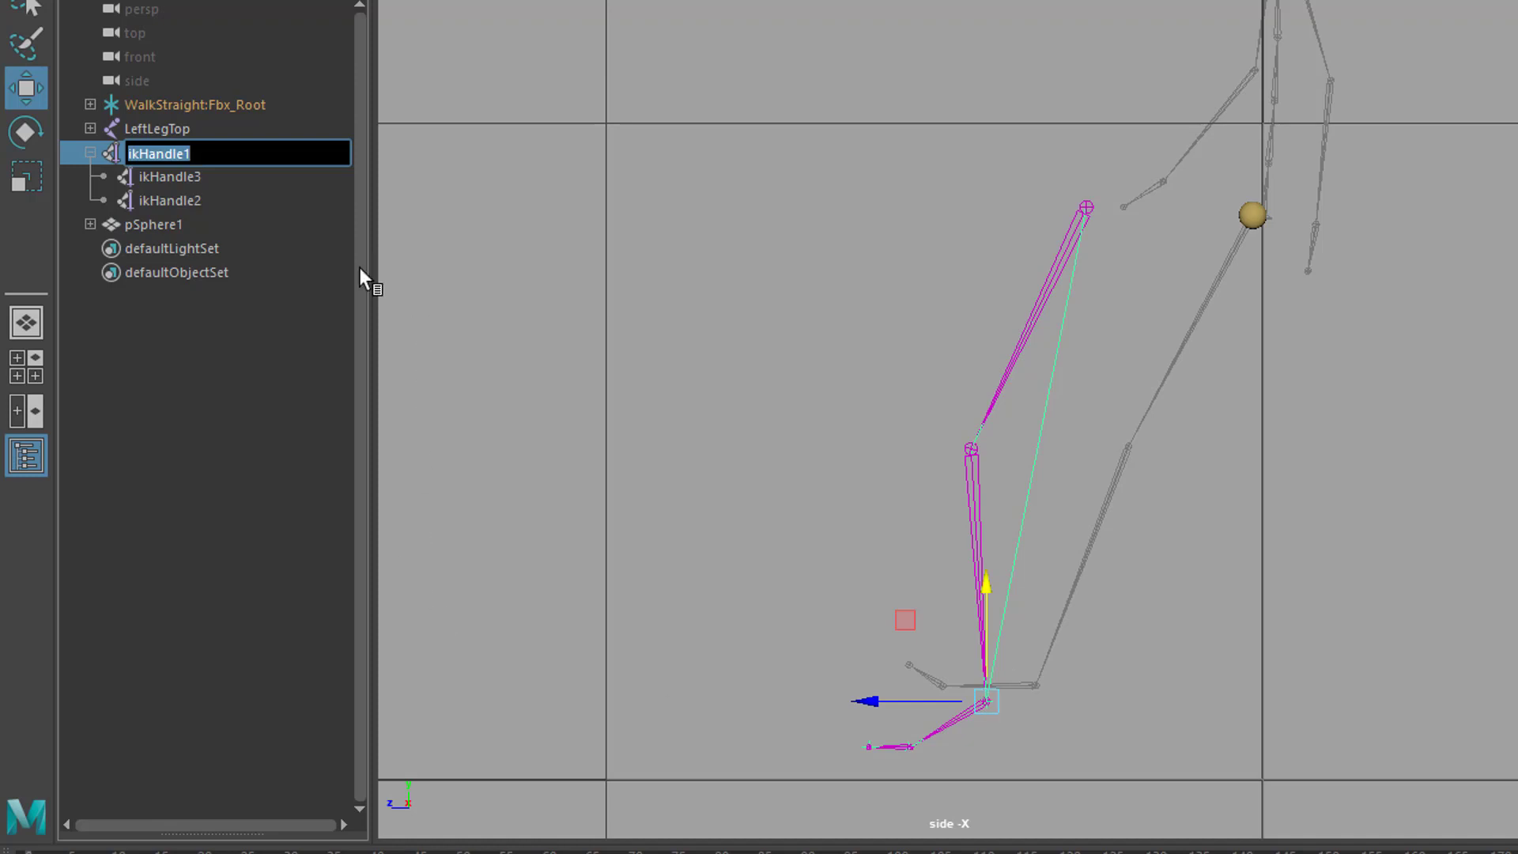
pyautogui.write('IK 1')
pyautogui.press('Return')
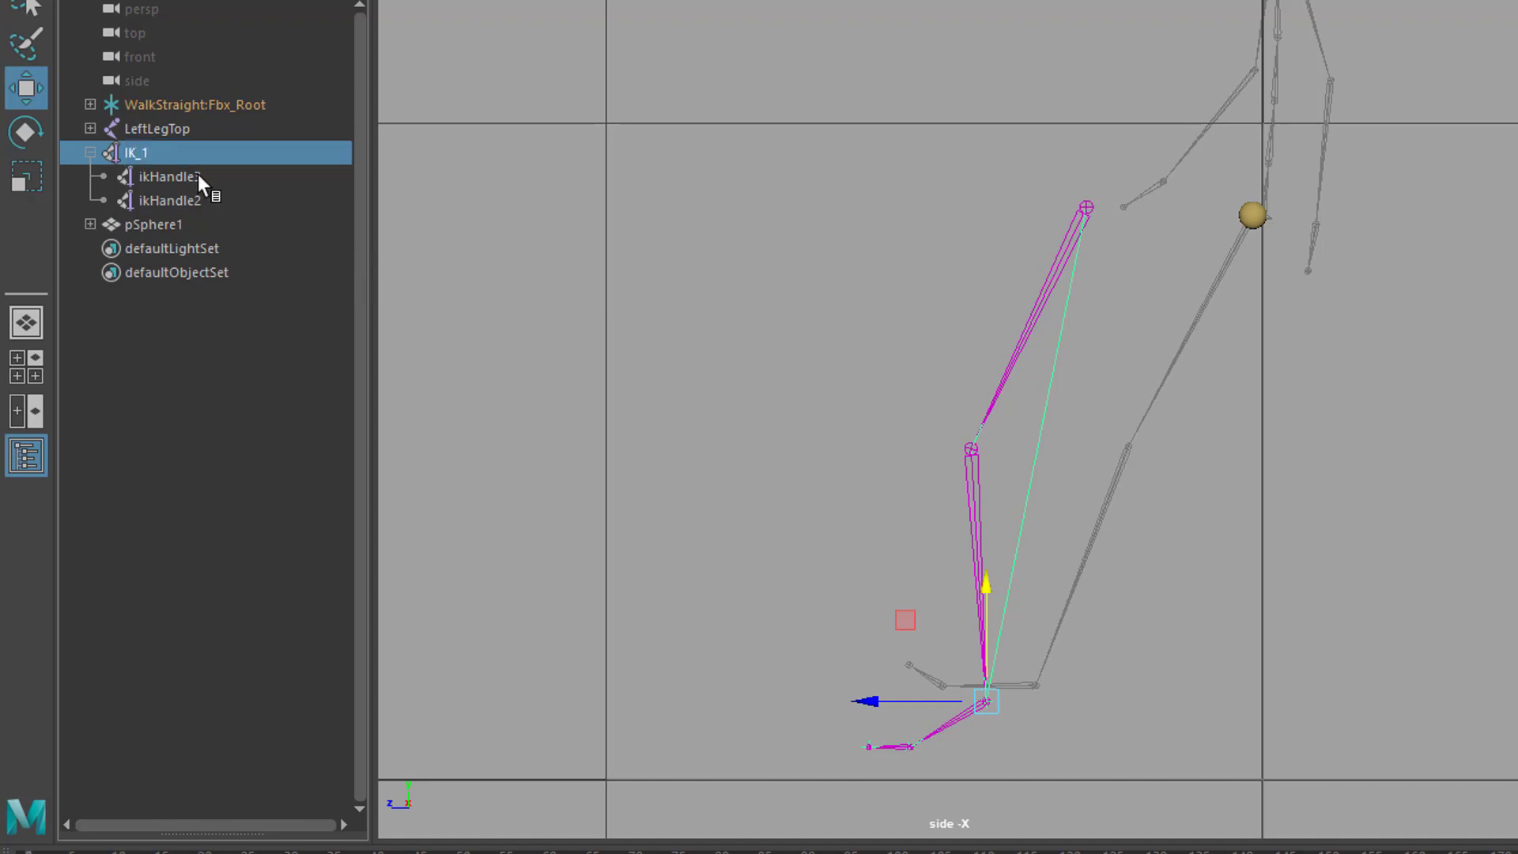
# - Rename ikHandle3 to IK_tip and ikHandle2 to IK_rolling
pyautogui.click(198, 176)
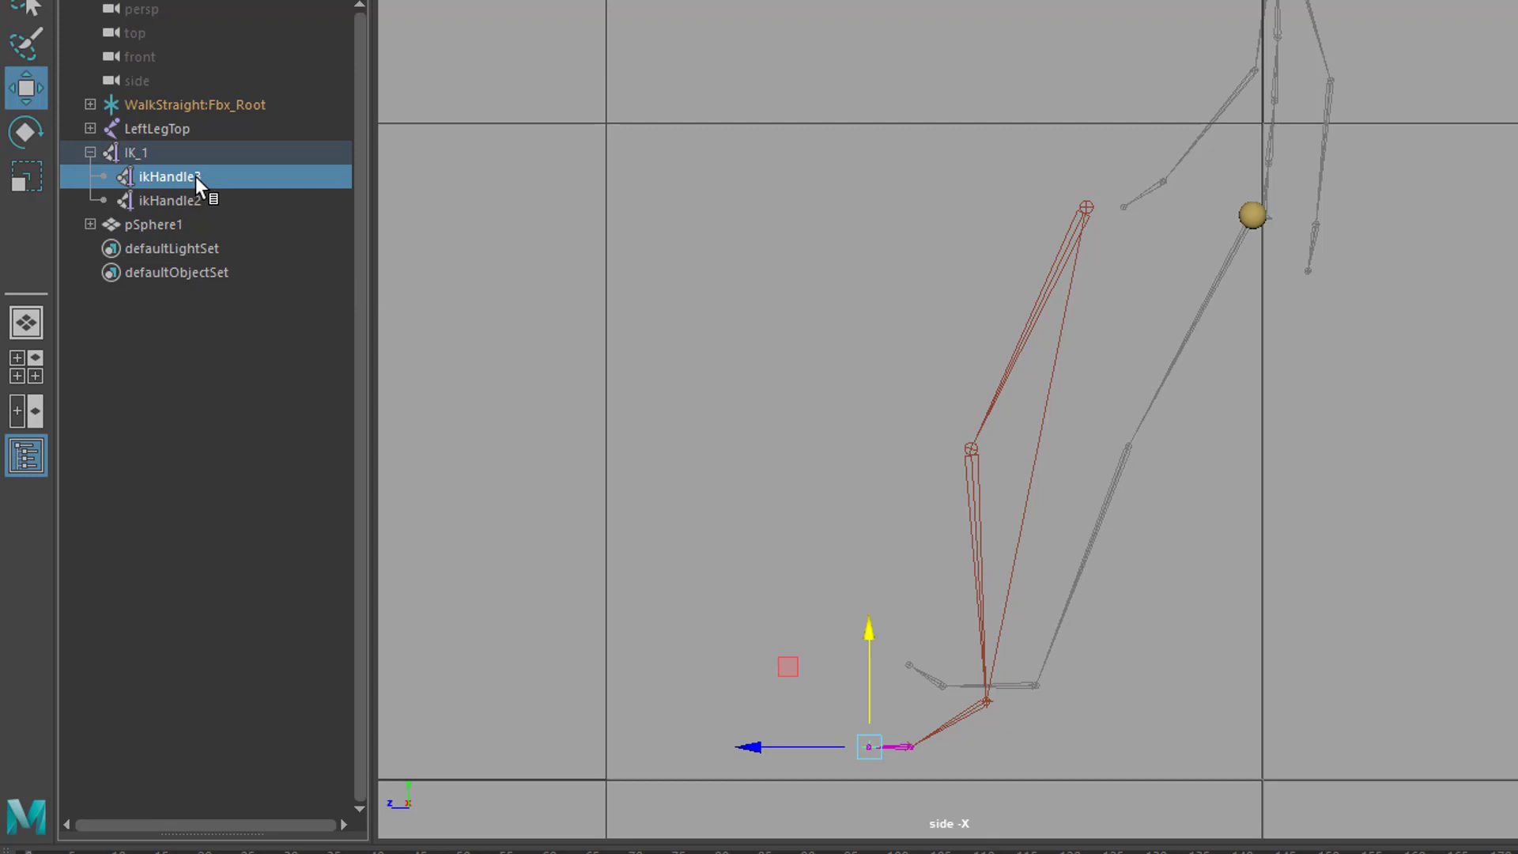
pyautogui.doubleClick(196, 177)
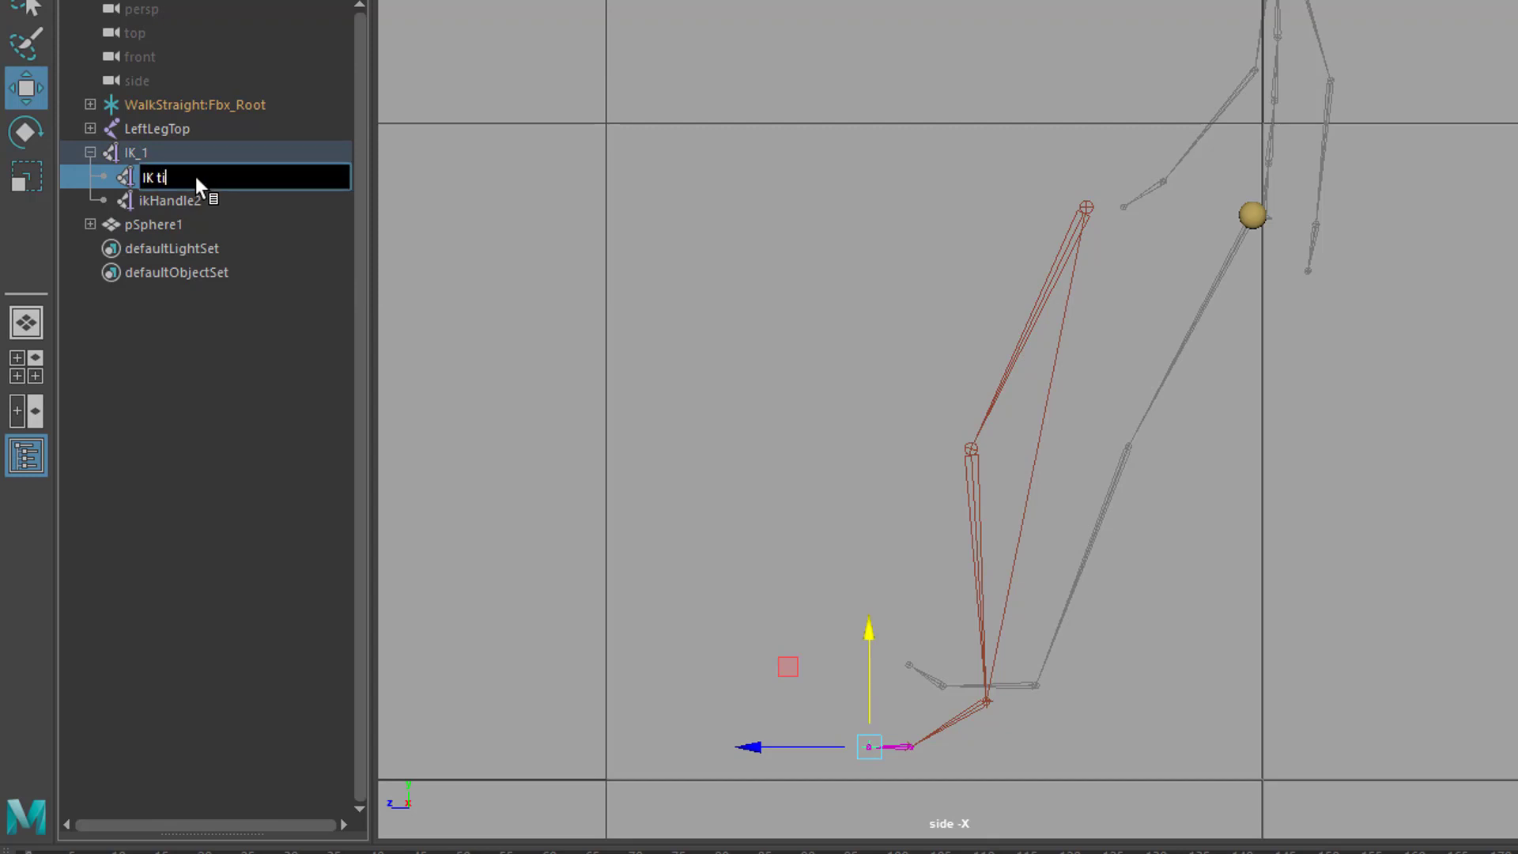
pyautogui.press('Return')
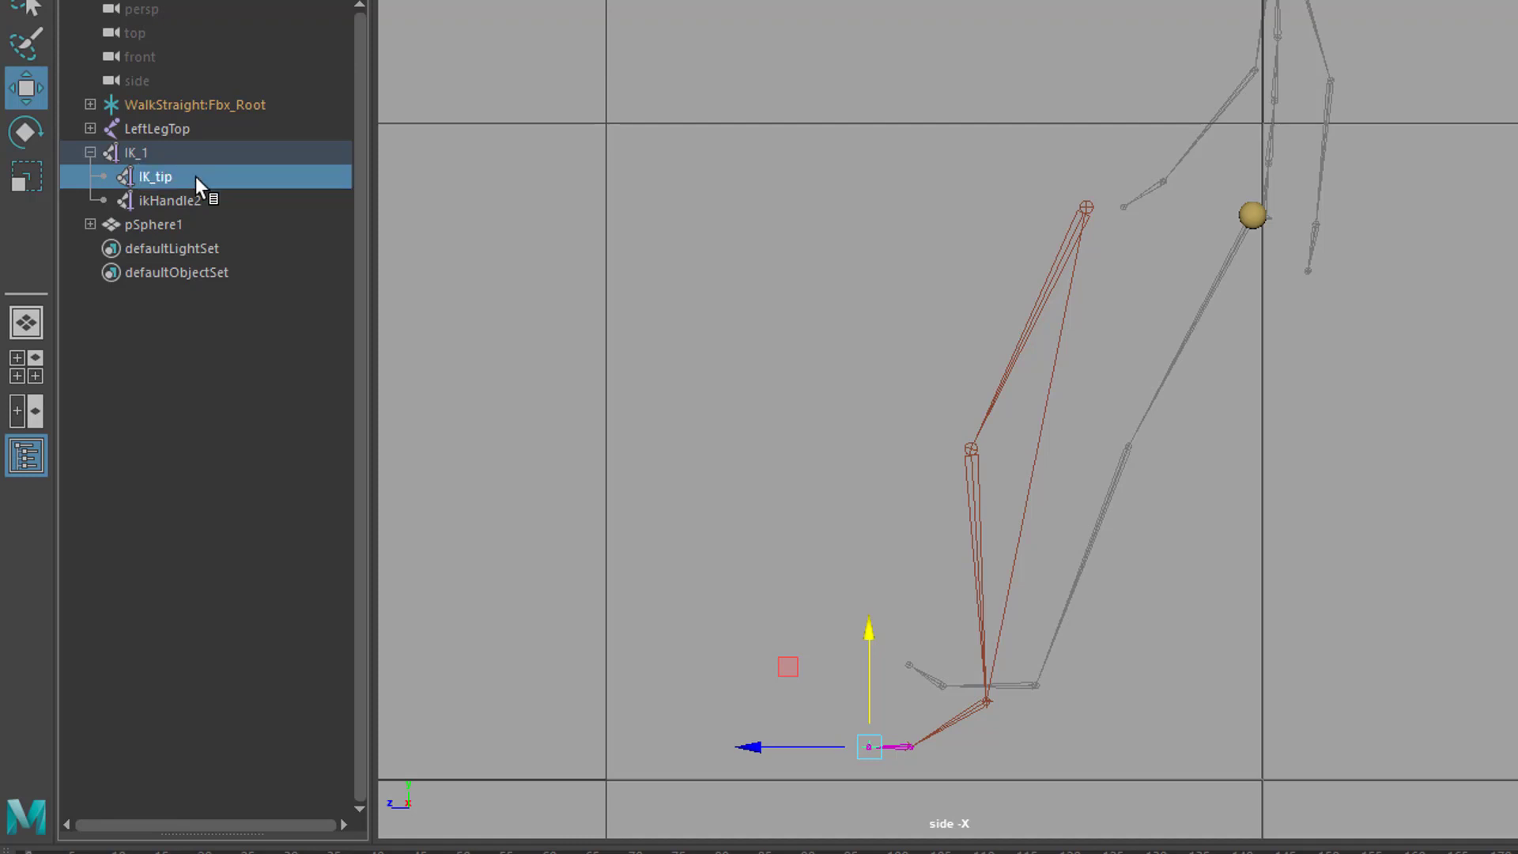
pyautogui.click(192, 202)
pyautogui.doubleClick(193, 202)
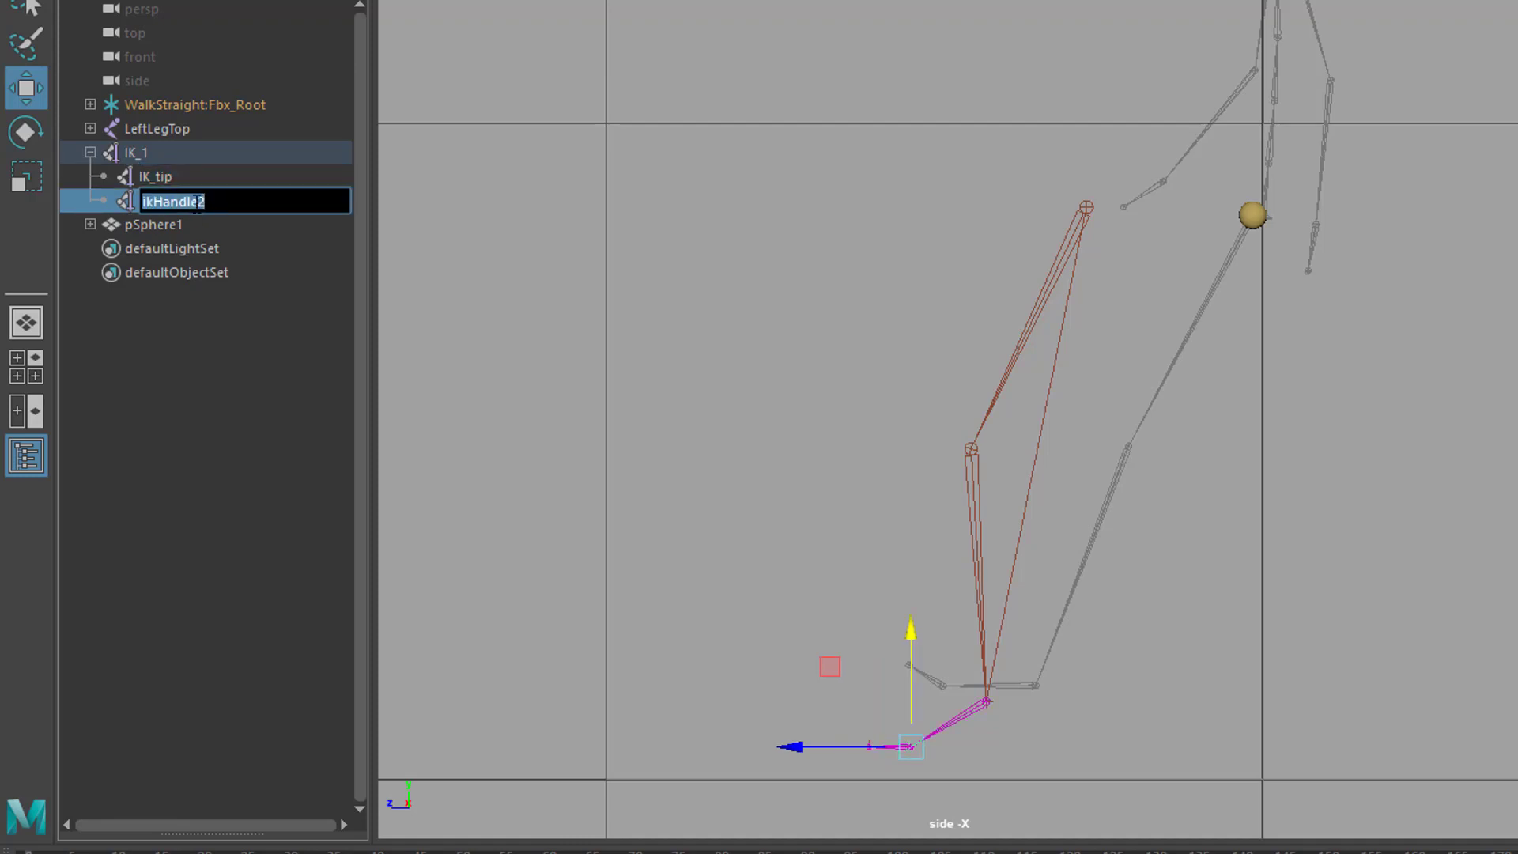
pyautogui.write('IK_ rolling')
pyautogui.press('Return')
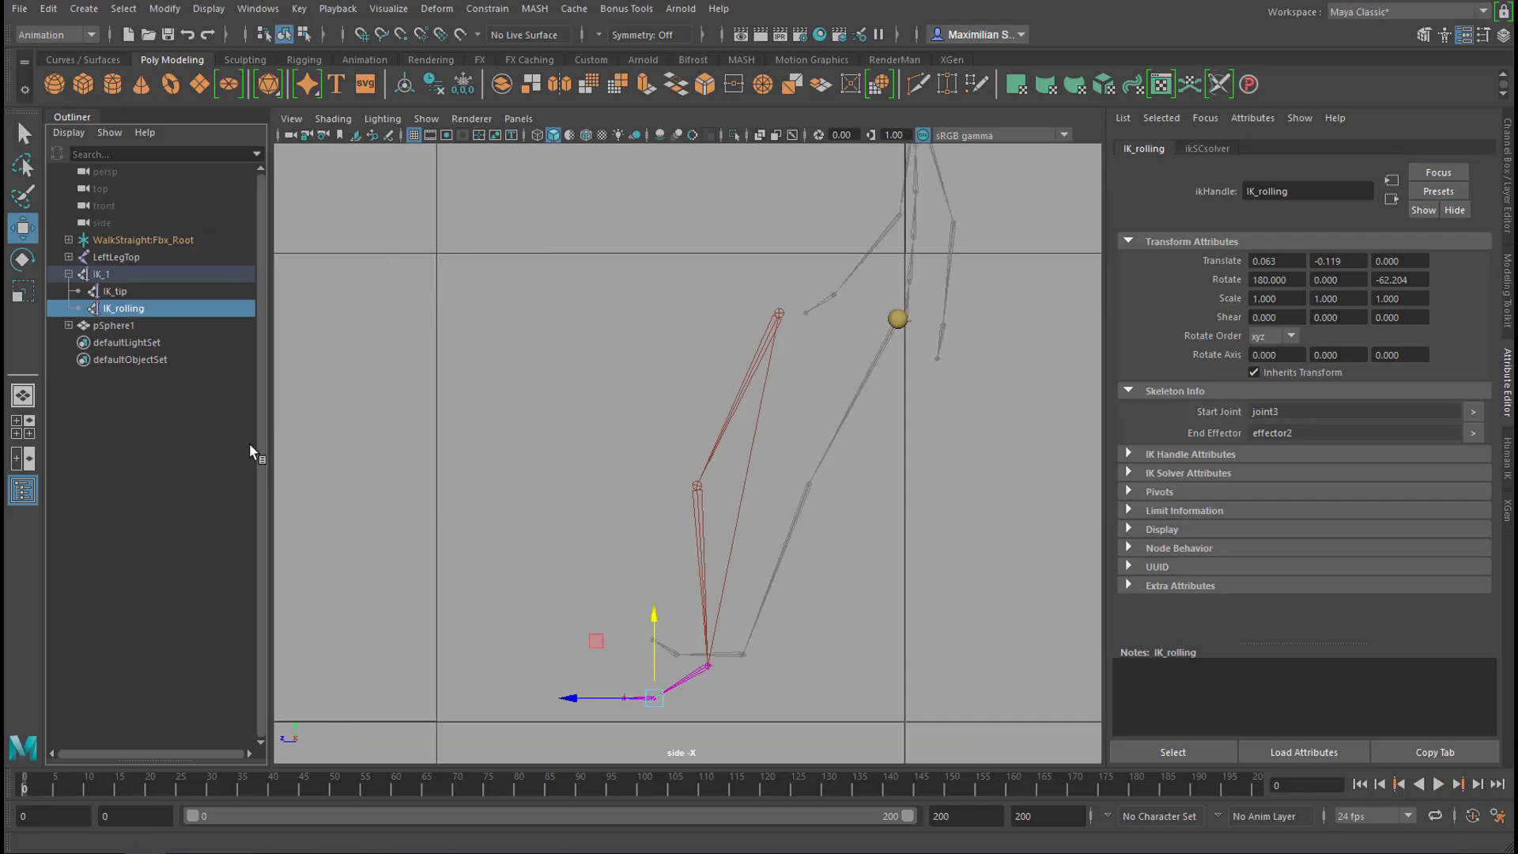
# - Move LeftLegTop onto the gold hip sphere at frame 0, about Y 0.860 and Z 0.016, and key its translation only
pyautogui.click(135, 256)
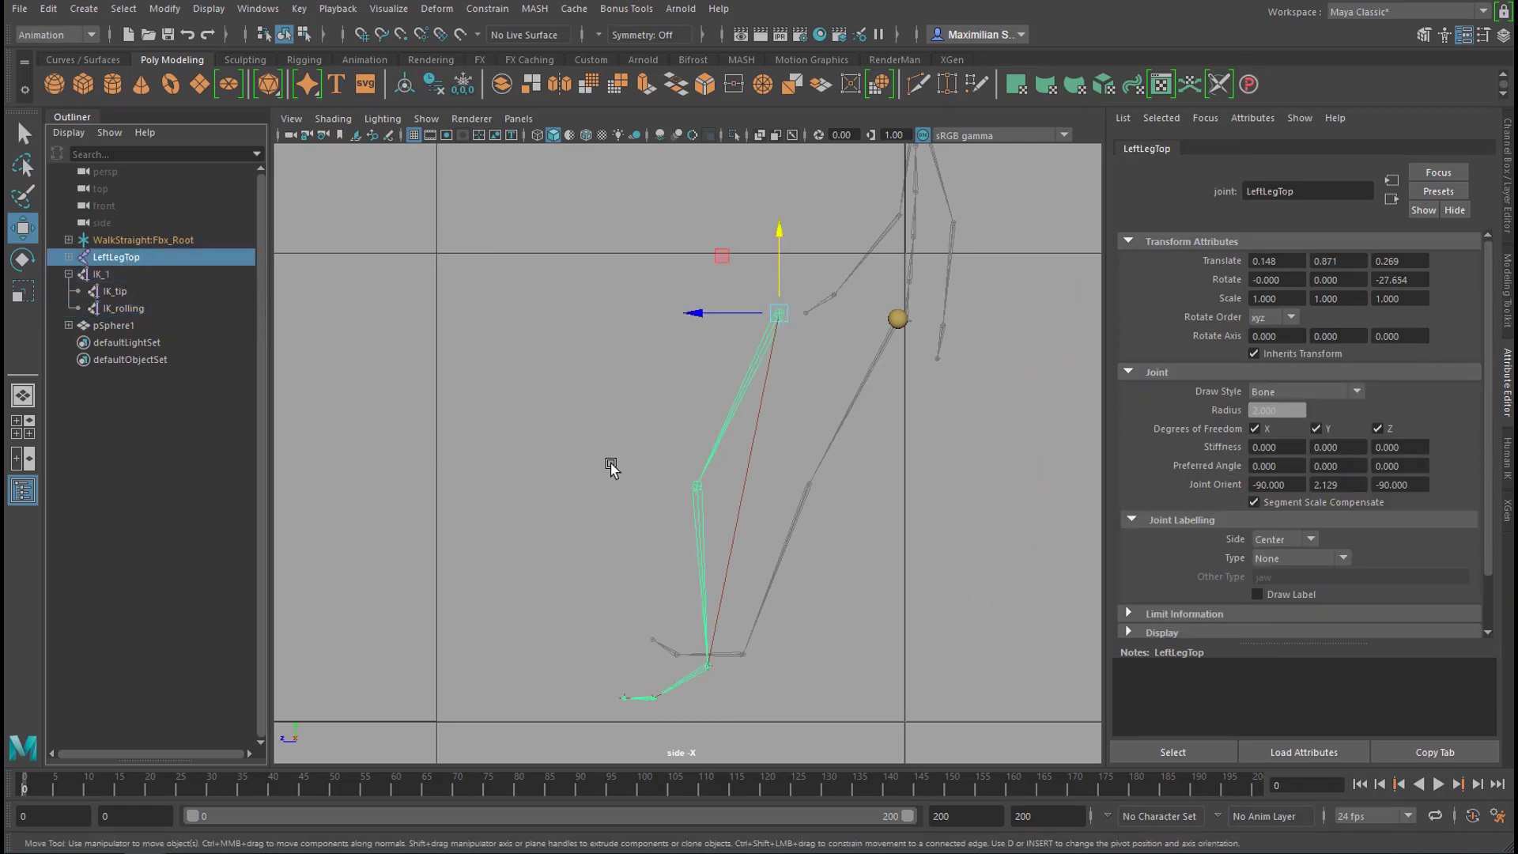
pyautogui.moveTo(691, 314); pyautogui.dragTo(706, 383)
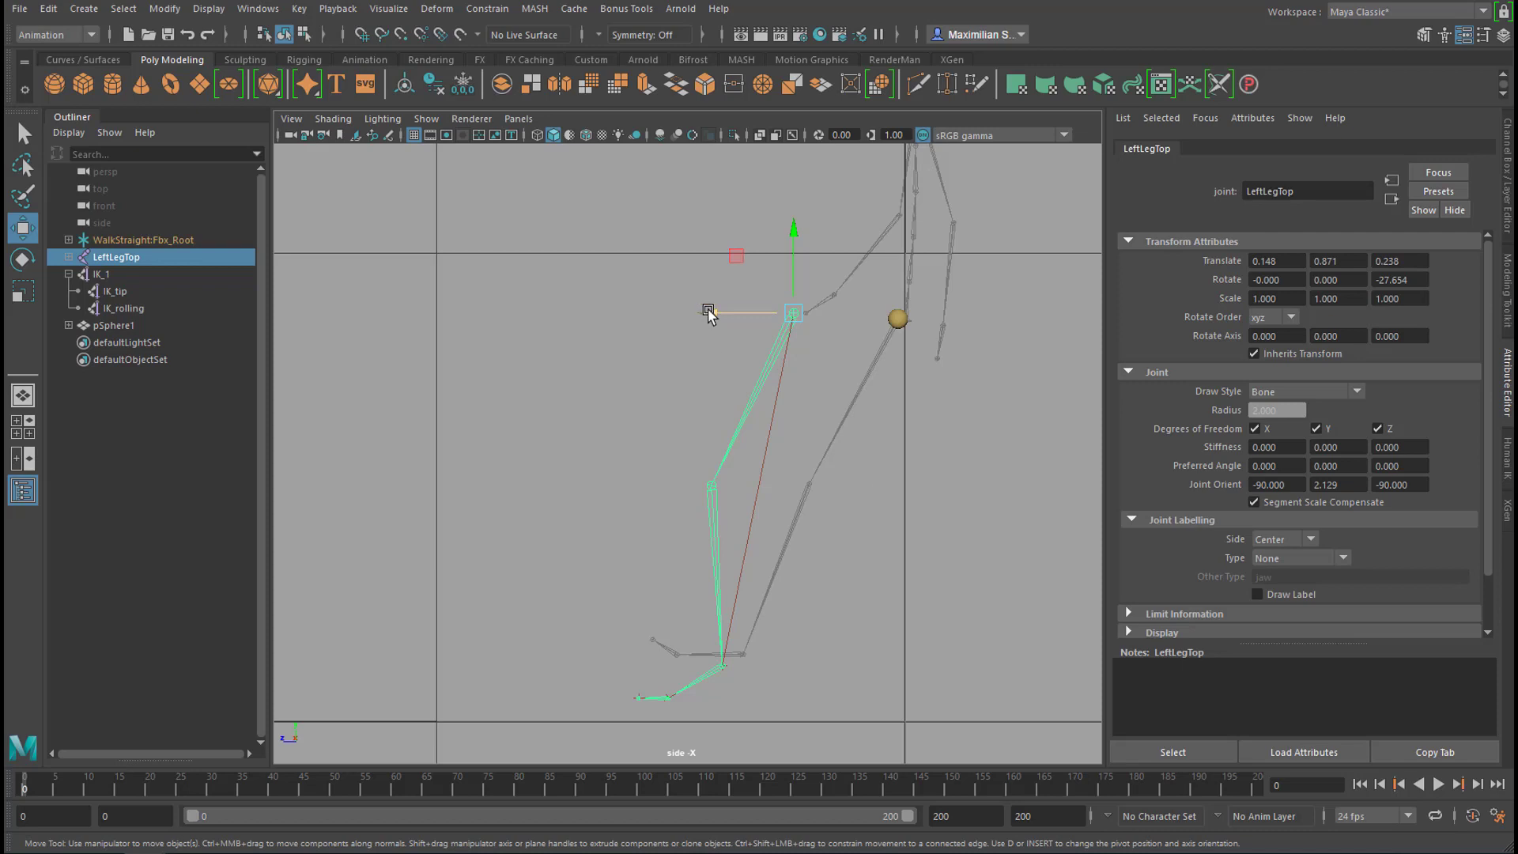
pyautogui.moveTo(710, 314); pyautogui.dragTo(811, 339)
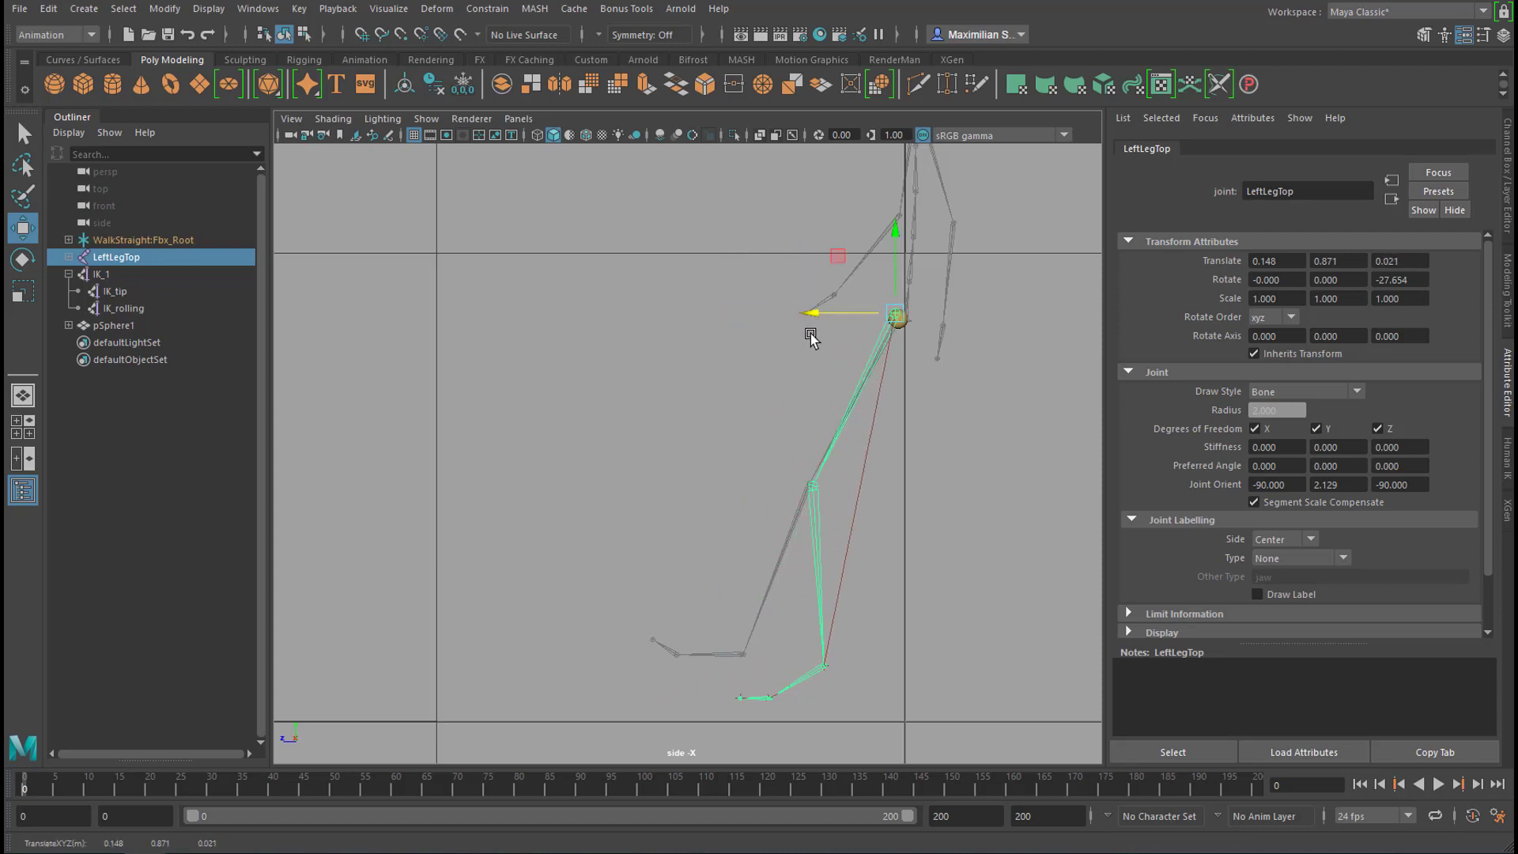
pyautogui.keyDown('alt'); pyautogui.moveTo(843, 430); pyautogui.dragTo(969, 420, button='right'); pyautogui.keyUp('alt')
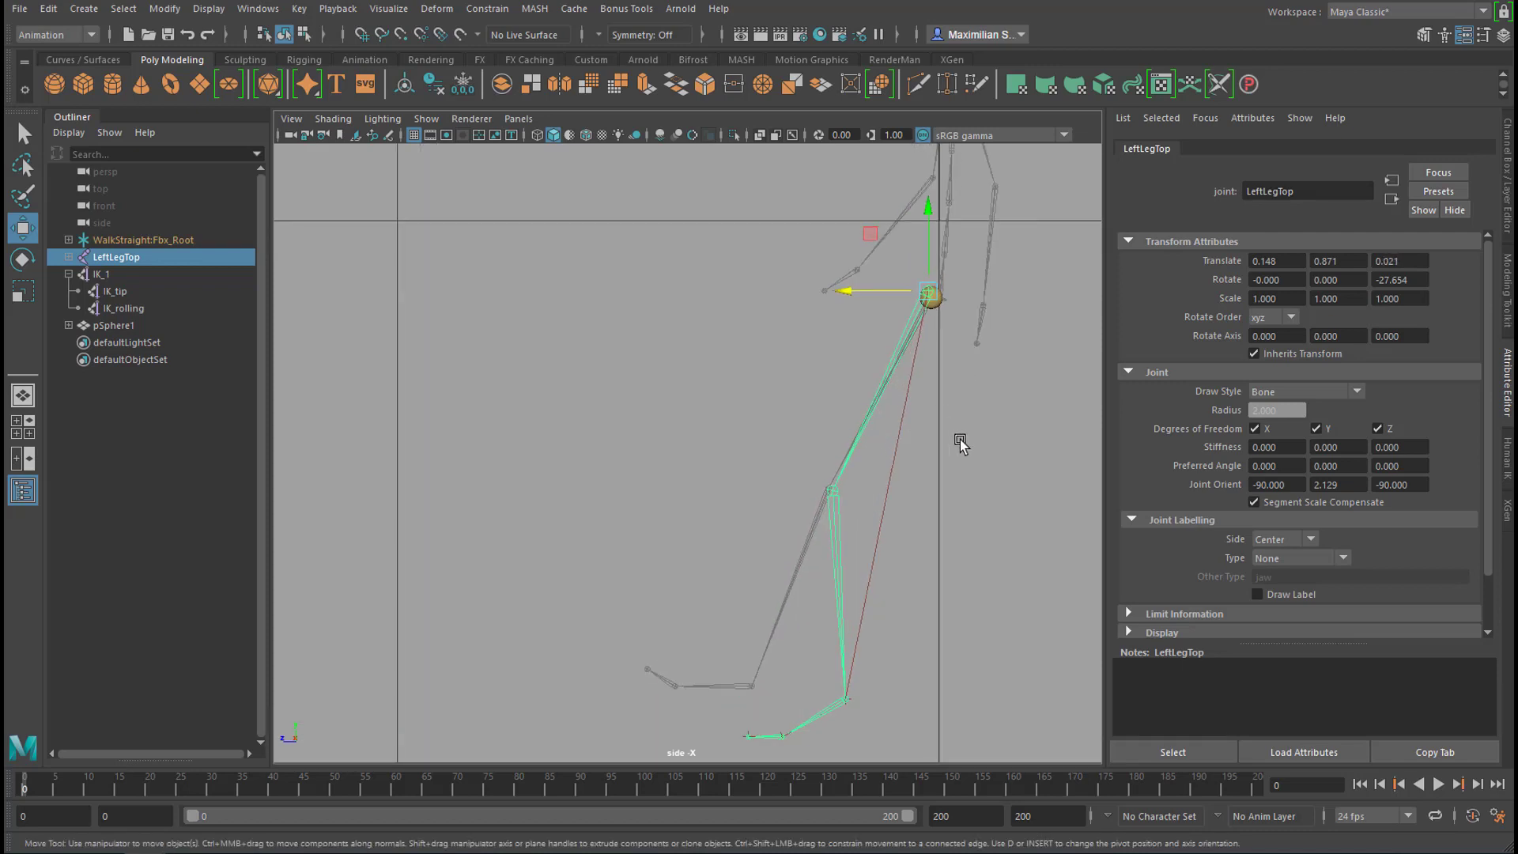
pyautogui.press('f')
pyautogui.keyDown('alt'); pyautogui.moveTo(798, 301); pyautogui.dragTo(712, 581, button='middle'); pyautogui.keyUp('alt')
pyautogui.keyDown('alt'); pyautogui.moveTo(711, 581); pyautogui.dragTo(998, 535, button='right'); pyautogui.keyUp('alt')
pyautogui.moveTo(746, 436); pyautogui.dragTo(755, 453)
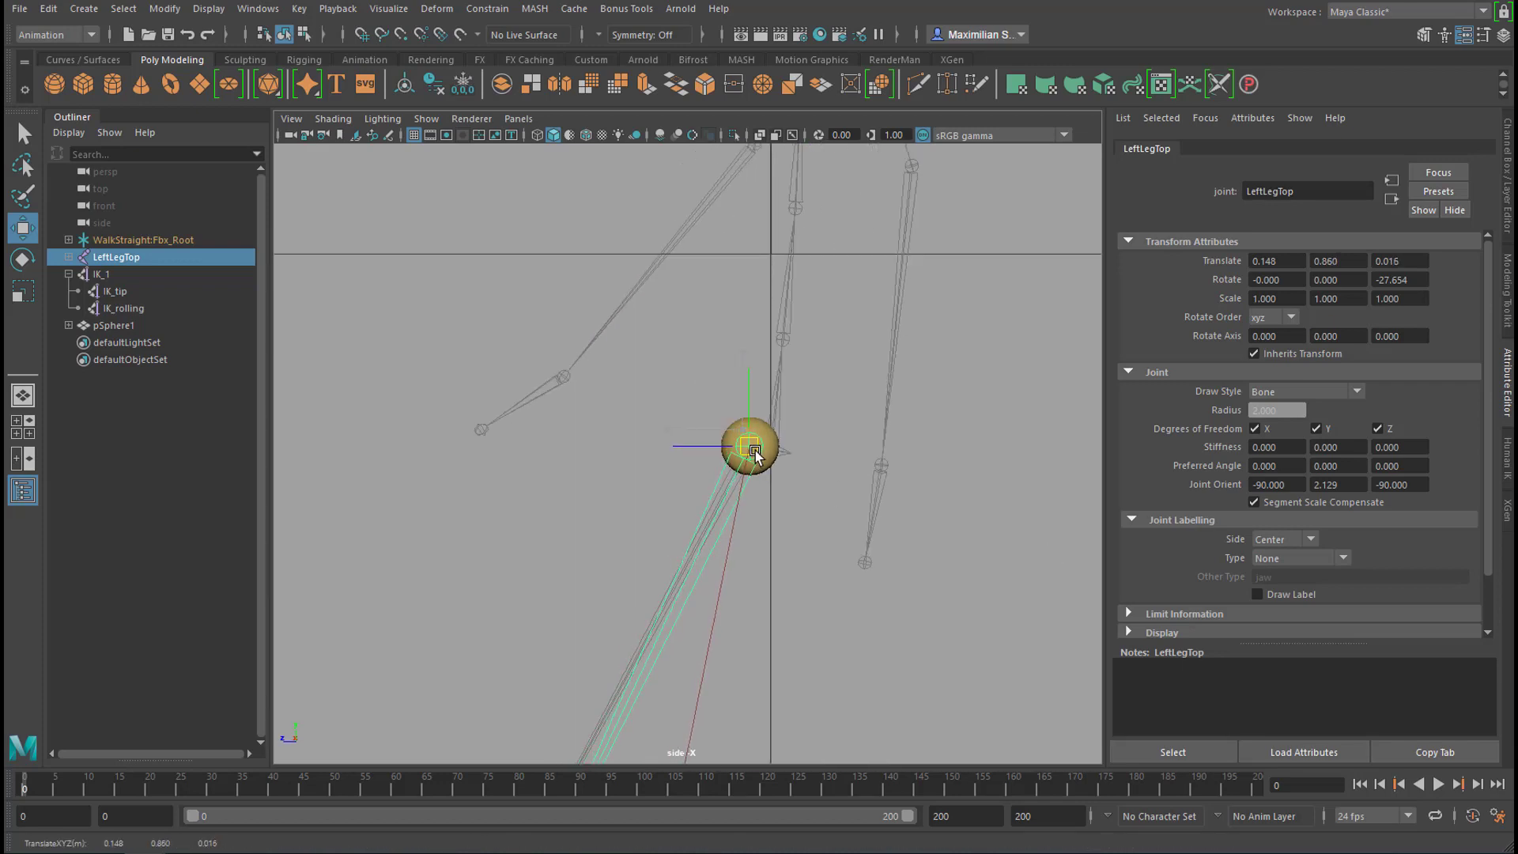
pyautogui.keyDown('alt'); pyautogui.moveTo(860, 514); pyautogui.dragTo(696, 522, button='right'); pyautogui.keyUp('alt')
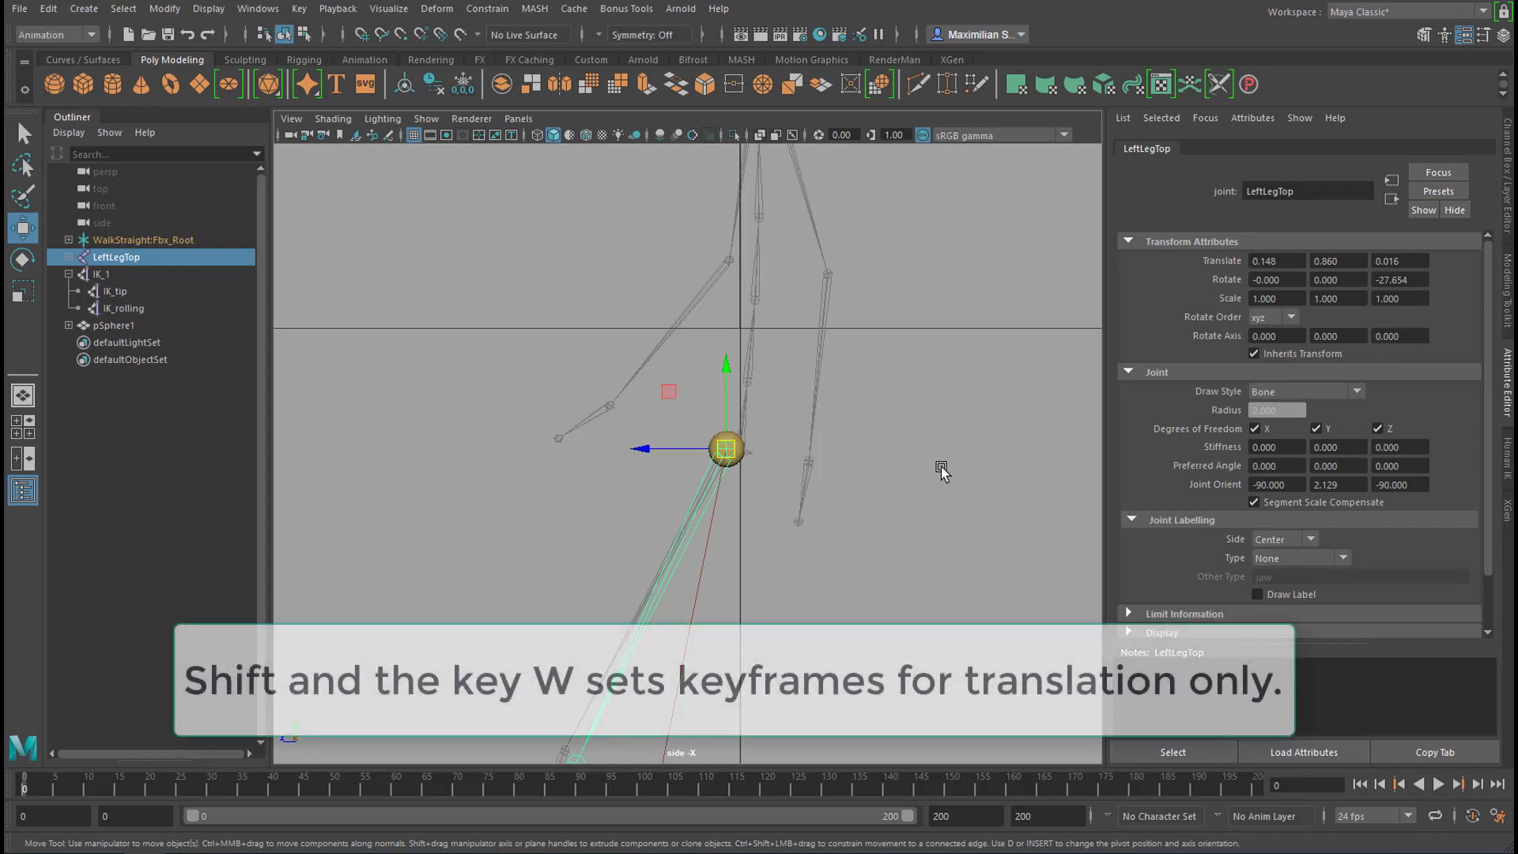
pyautogui.hotkey('shift', 'w')
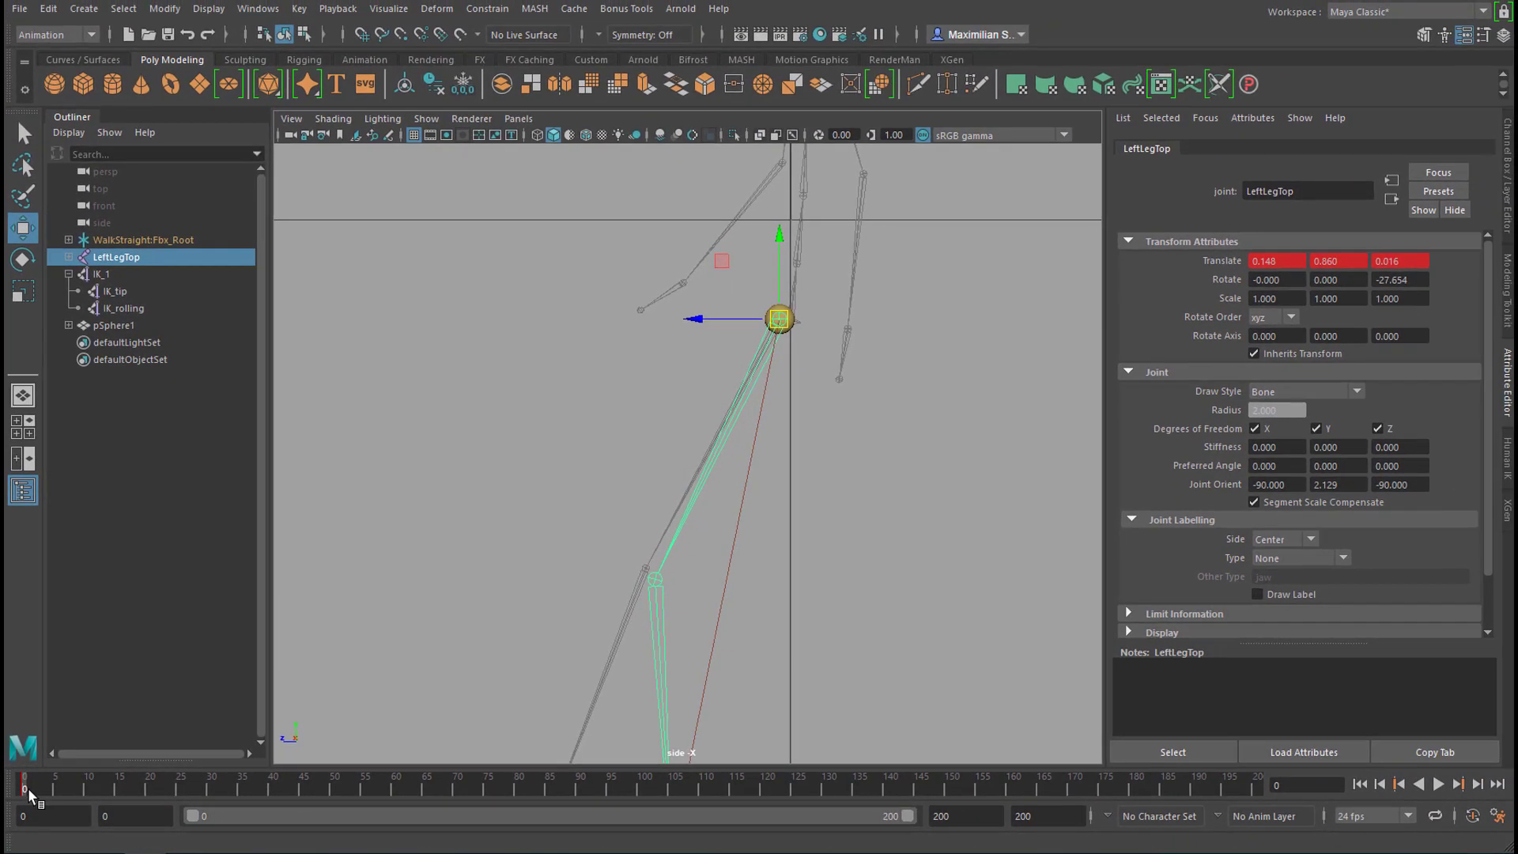
# - At frame 5, align LeftLegTop with the center of the hip sphere, about Y 0.881 and Z 0.321
pyautogui.moveTo(26, 784); pyautogui.dragTo(54, 792)
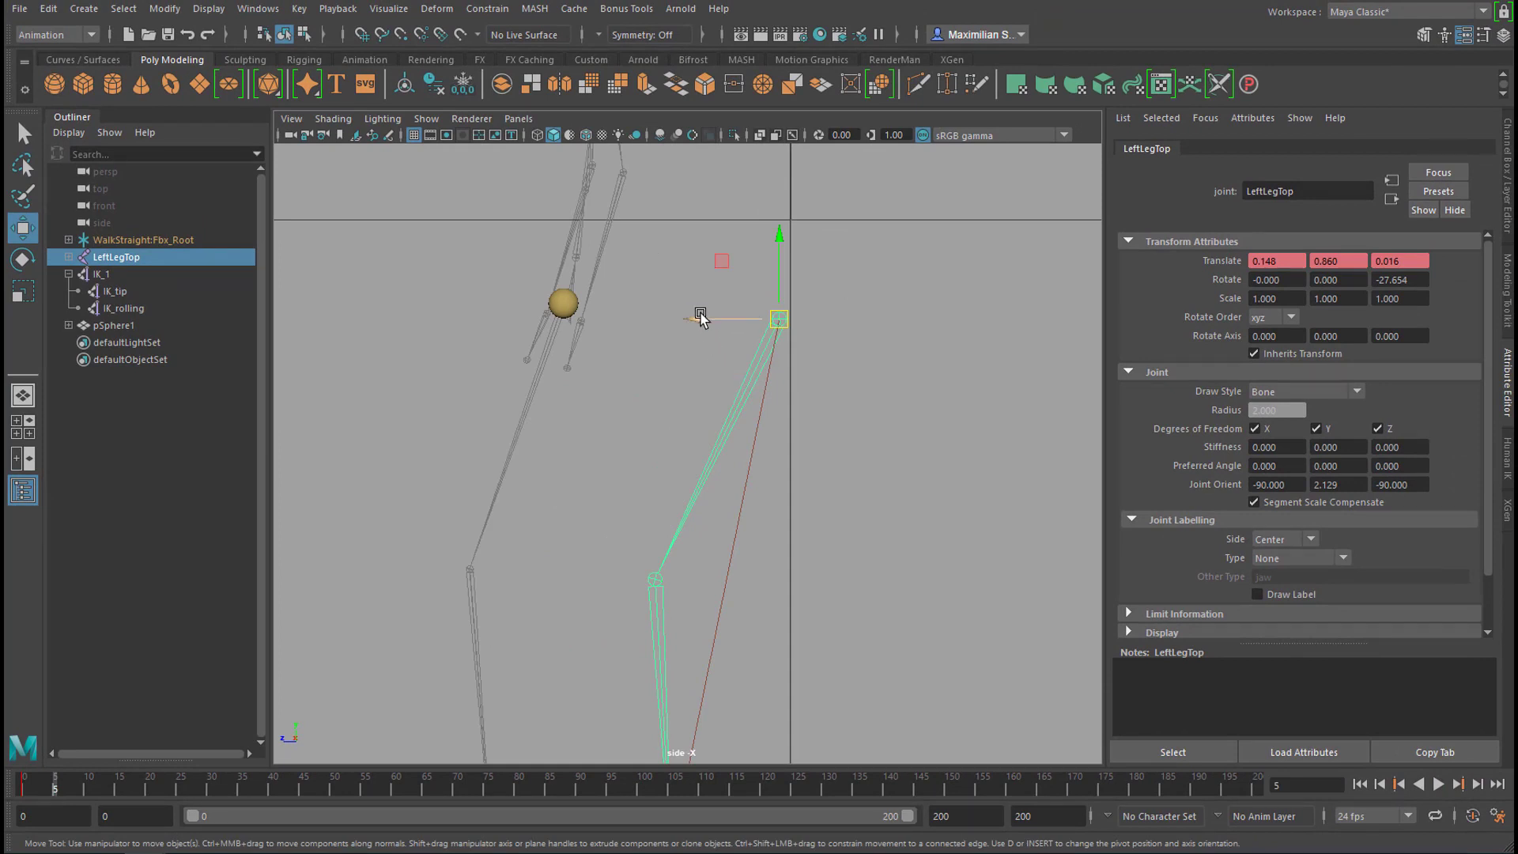
pyautogui.moveTo(700, 318); pyautogui.dragTo(487, 317)
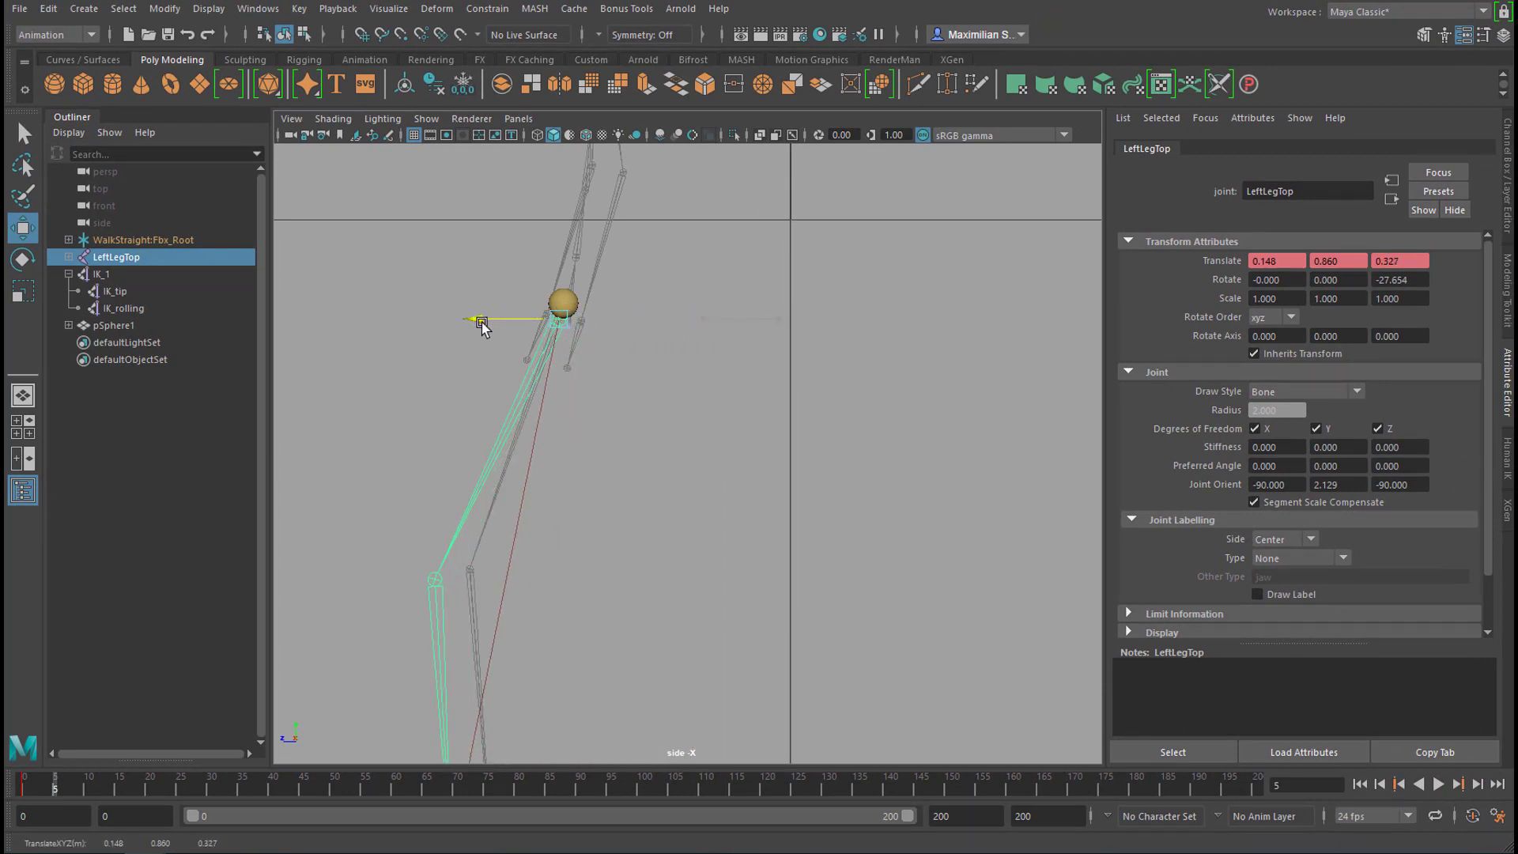
pyautogui.moveTo(555, 239); pyautogui.dragTo(564, 224)
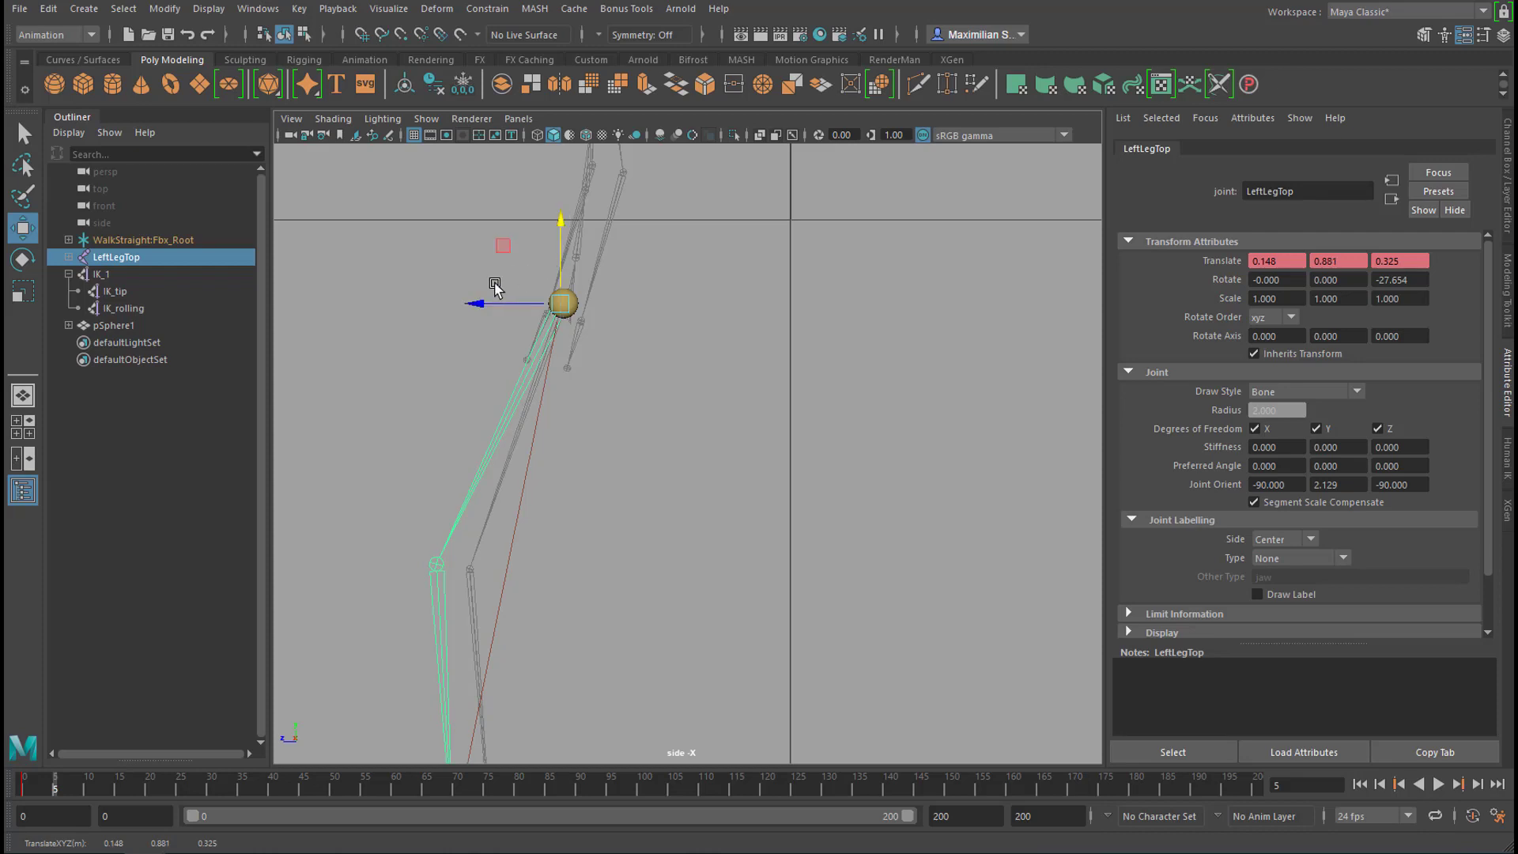
pyautogui.moveTo(481, 301); pyautogui.dragTo(485, 302)
pyautogui.keyDown('alt'); pyautogui.moveTo(487, 326); pyautogui.dragTo(973, 438, button='right'); pyautogui.keyUp('alt')
pyautogui.keyDown('alt'); pyautogui.moveTo(708, 332); pyautogui.dragTo(890, 654, button='middle'); pyautogui.keyUp('alt')
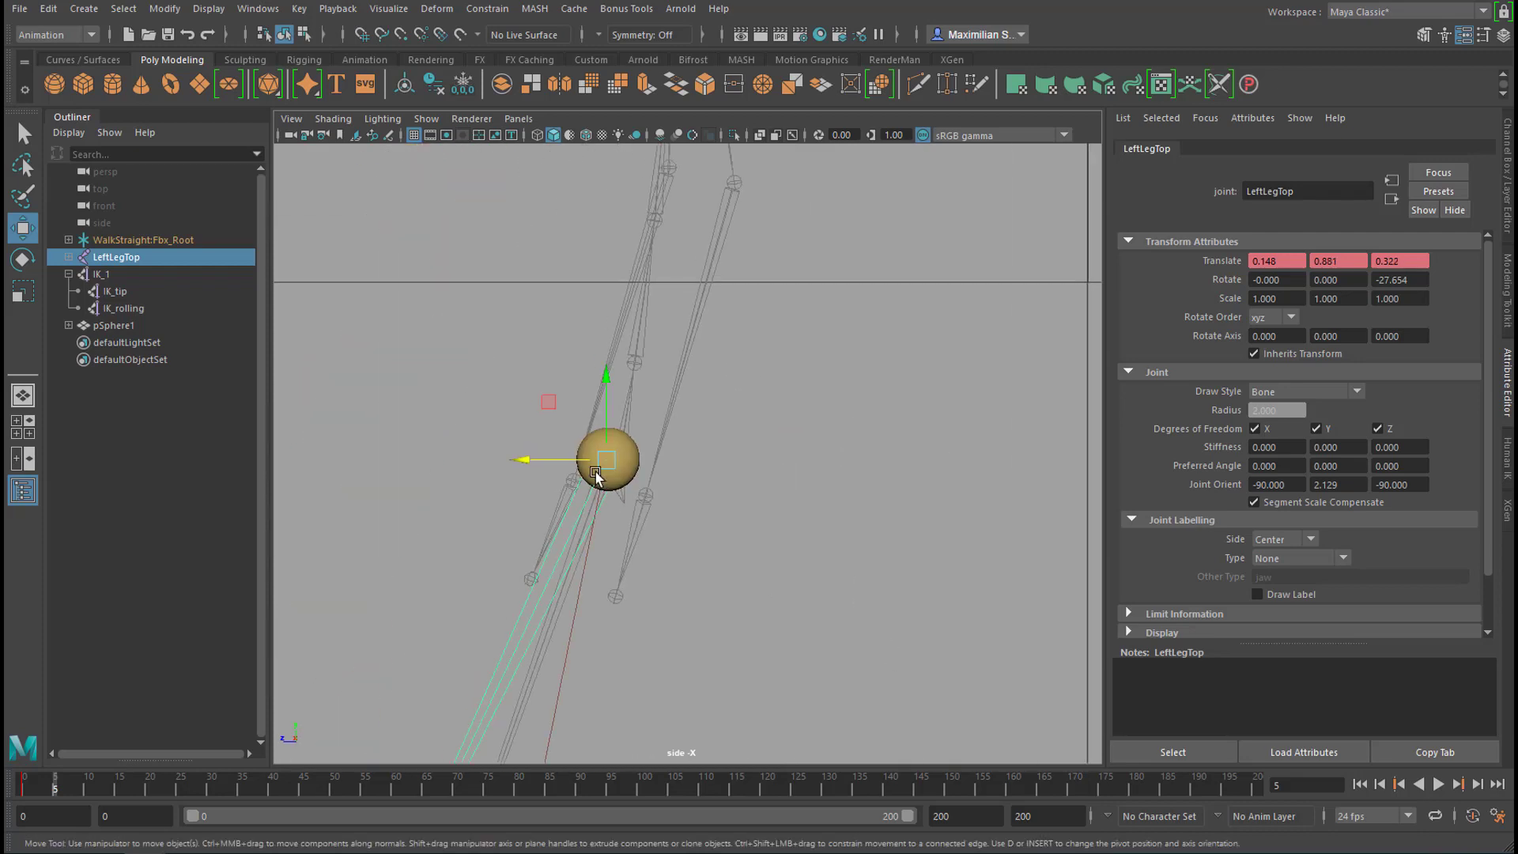
pyautogui.moveTo(608, 460); pyautogui.dragTo(609, 460)
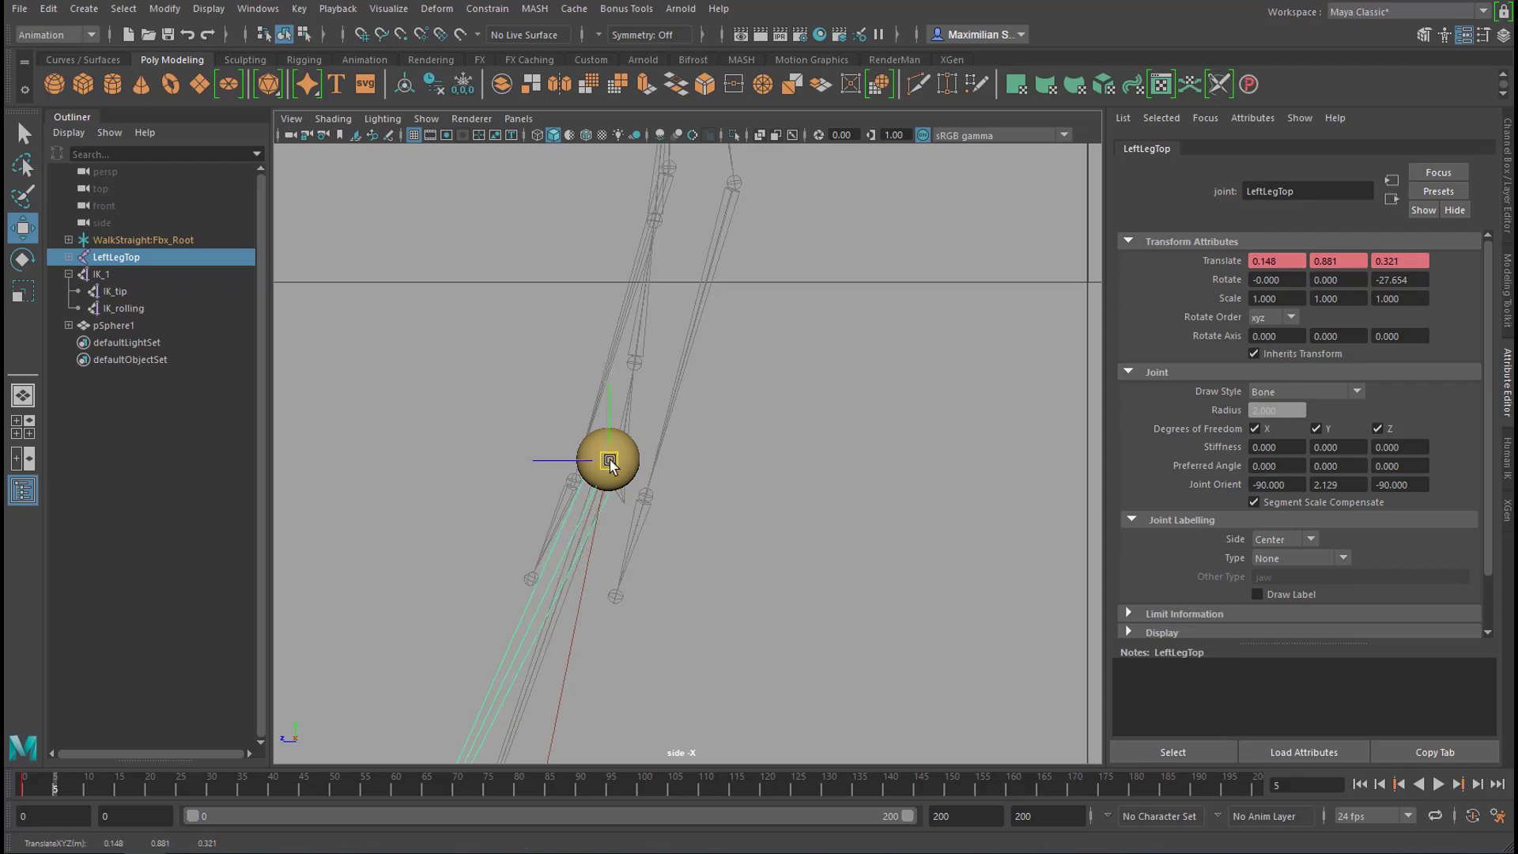
pyautogui.keyDown('alt'); pyautogui.moveTo(1051, 538); pyautogui.dragTo(545, 603, button='right'); pyautogui.keyUp('alt')
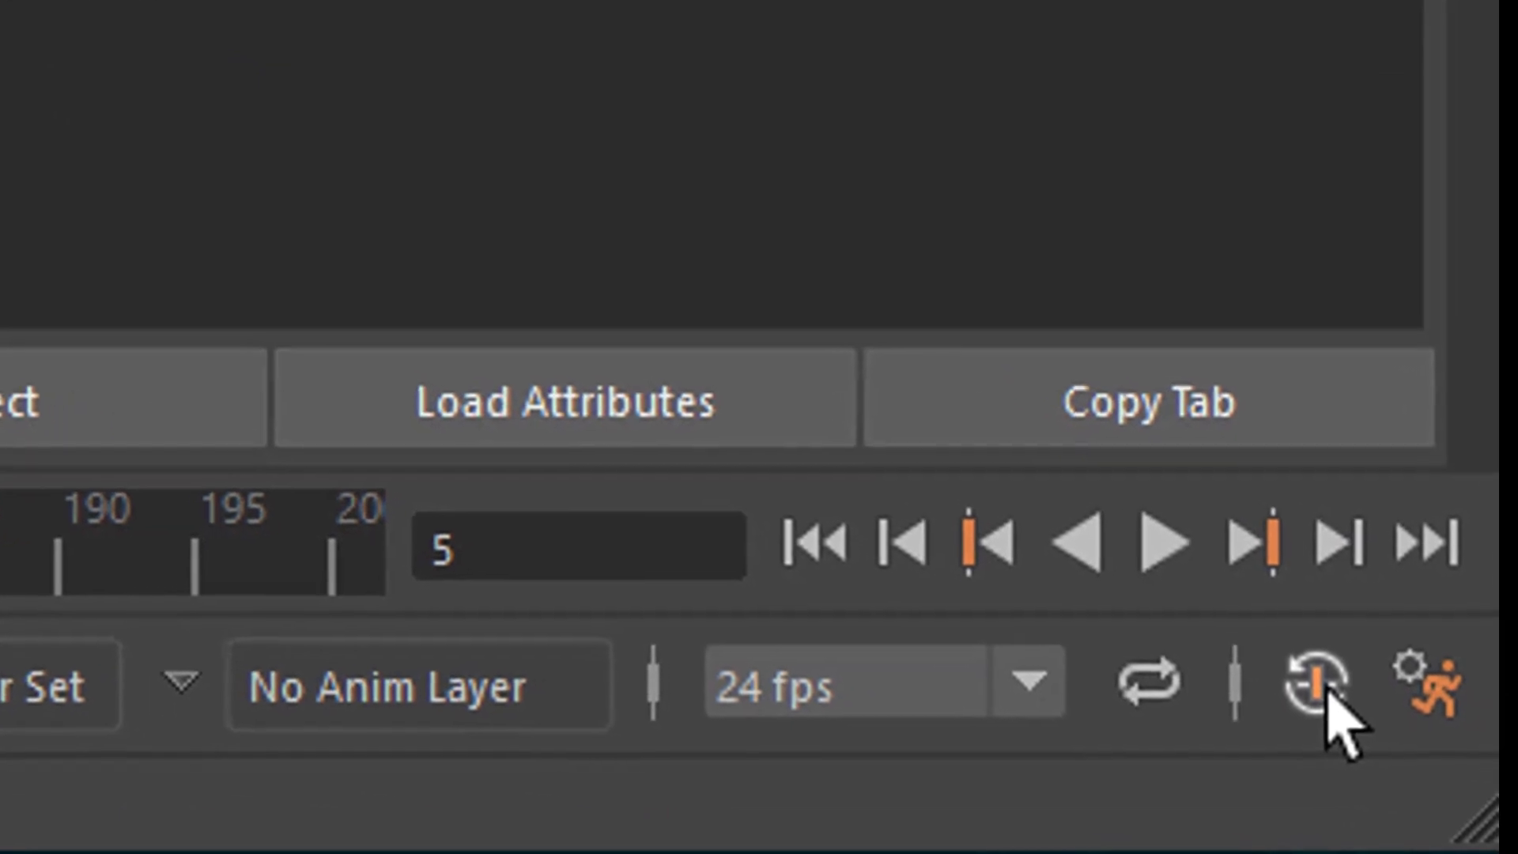
# - Turn on automatic keyframing and move LeftLegTop onto the hip sphere at frame 10, about Y 0.887 and Z 0.567
pyautogui.click(1300, 678)
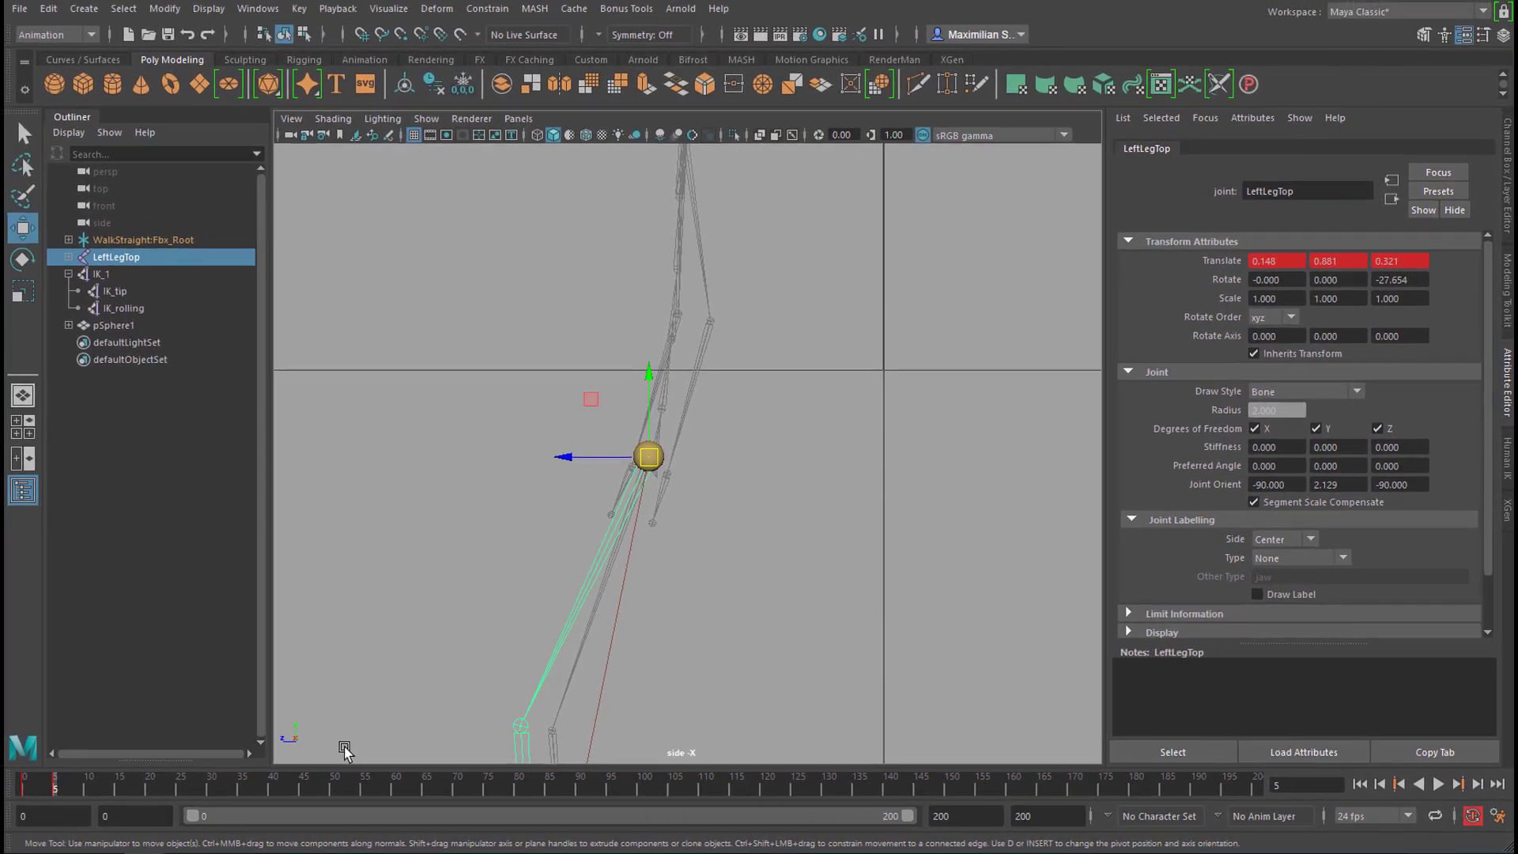
pyautogui.moveTo(59, 784); pyautogui.dragTo(84, 785)
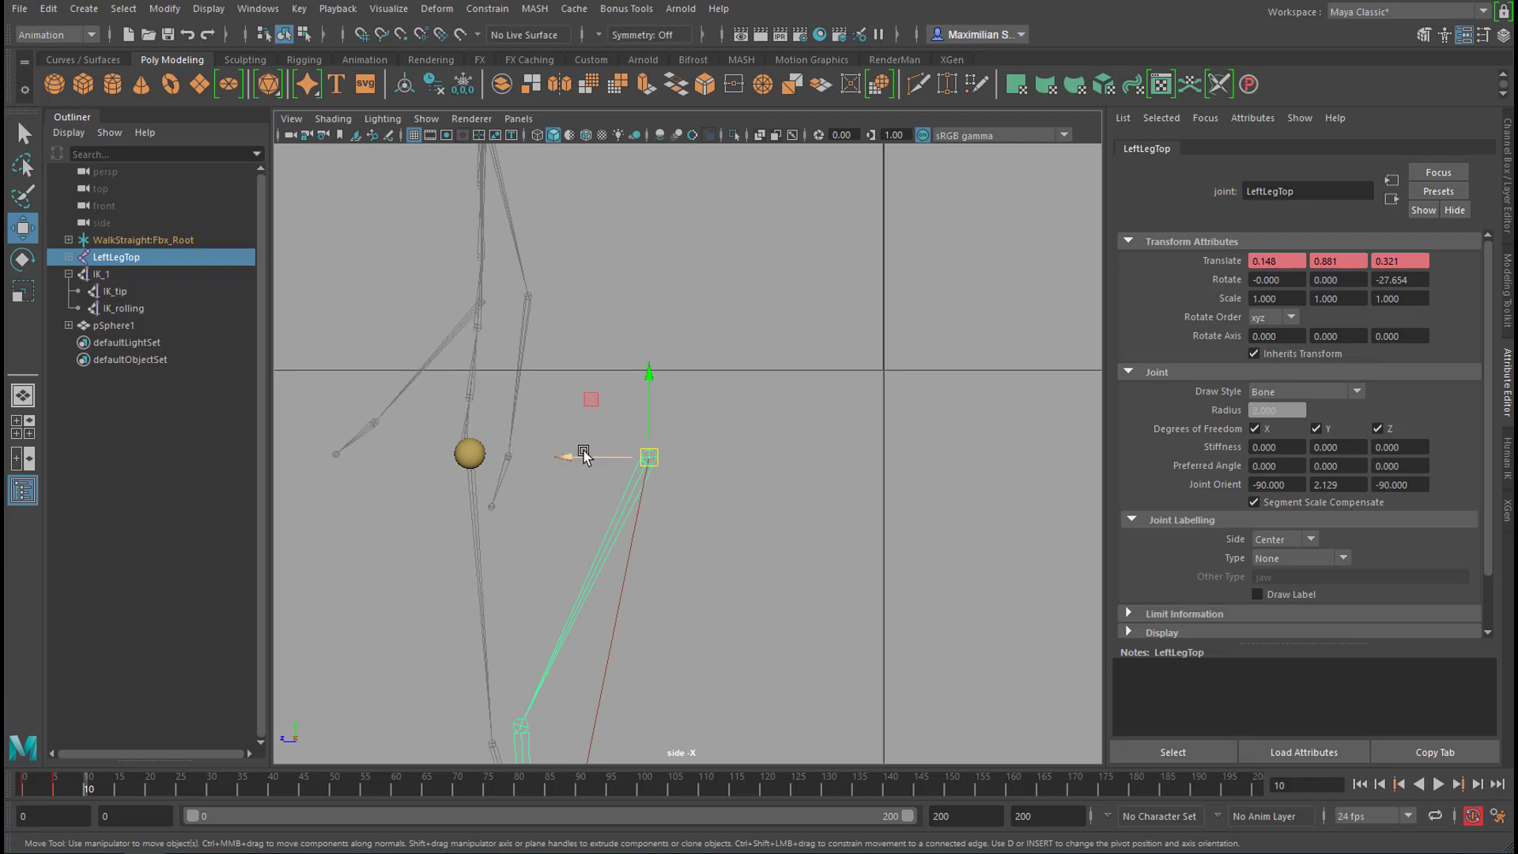
pyautogui.moveTo(583, 454); pyautogui.dragTo(388, 447)
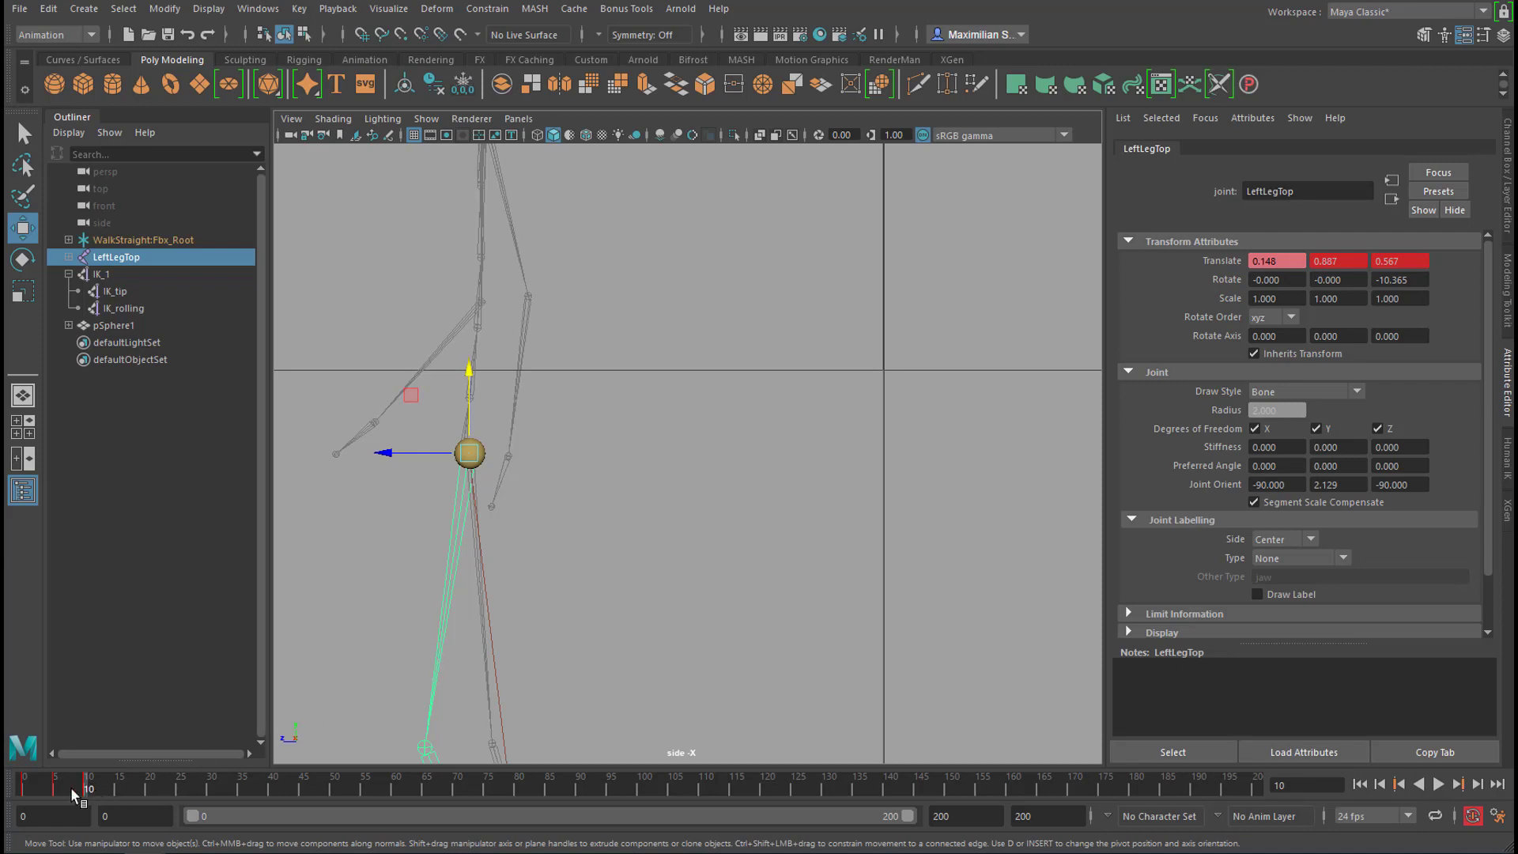
# - Play the first ten frames to compare the leg chain's motion with the motion-capture hip
pyautogui.moveTo(71, 789); pyautogui.dragTo(16, 801)
pyautogui.keyDown('alt'); pyautogui.moveTo(917, 467); pyautogui.dragTo(332, 568, button='right'); pyautogui.keyUp('alt')
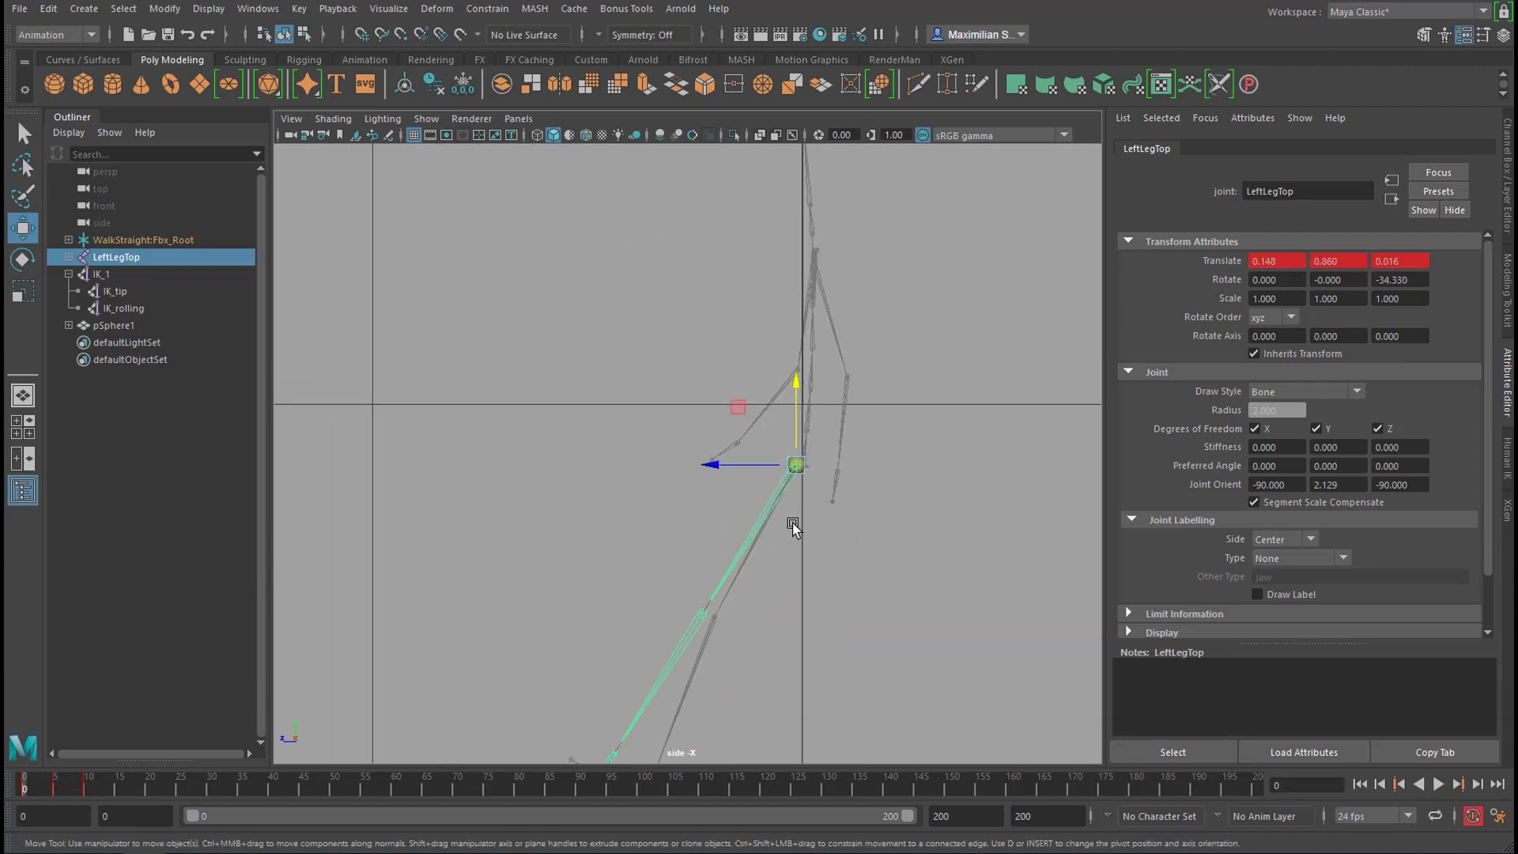
pyautogui.keyDown('alt'); pyautogui.moveTo(793, 524); pyautogui.dragTo(572, 523, button='right'); pyautogui.keyUp('alt')
pyautogui.hotkey('alt', 'v')
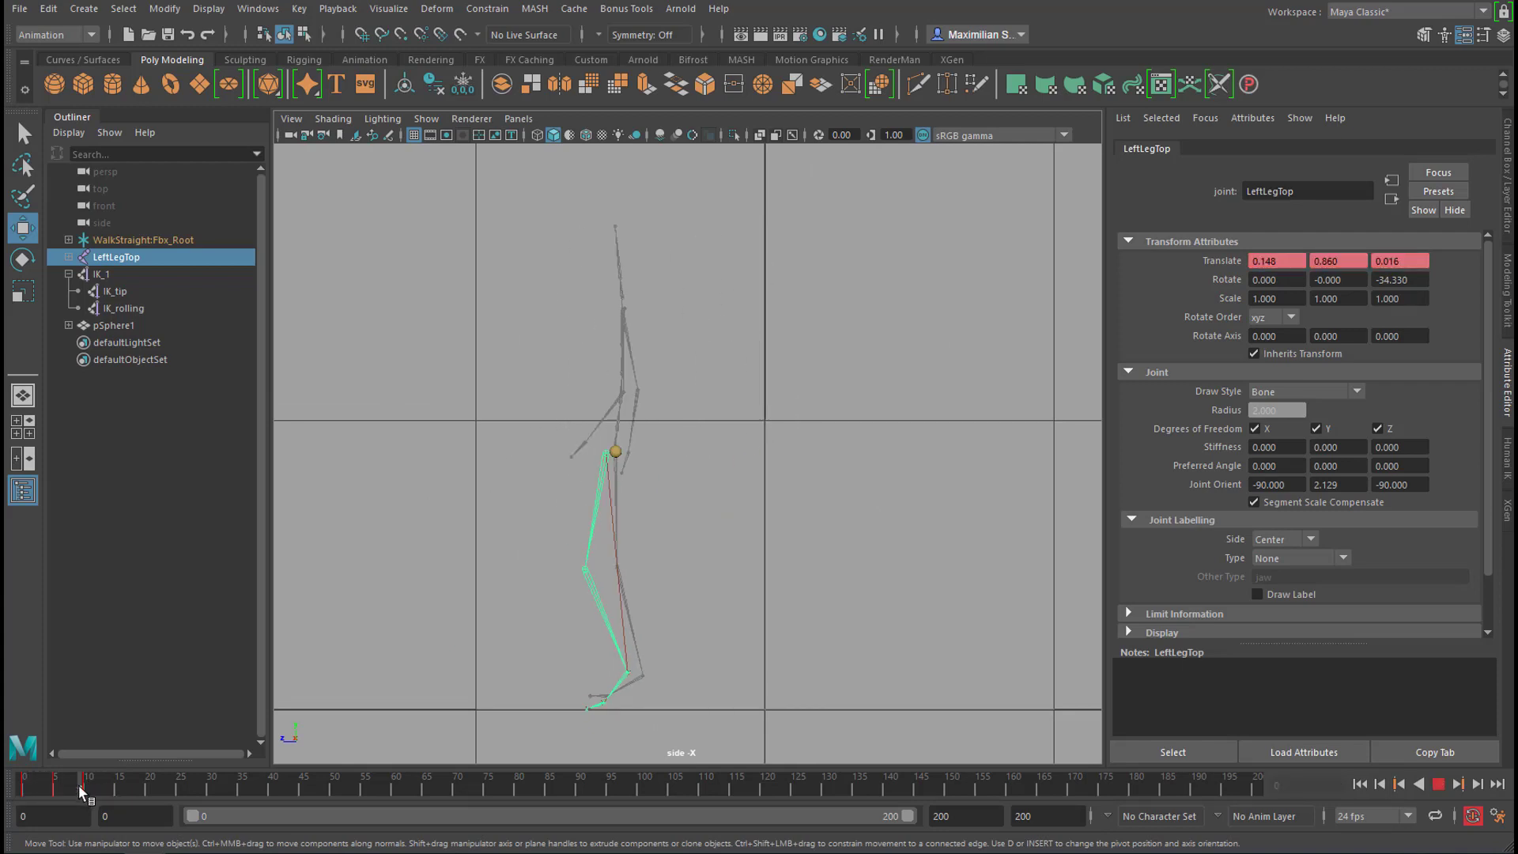
pyautogui.click(83, 784)
# - At frame 15, move LeftLegTop onto the hip sphere, about Y 0.859 and Z 0.872
pyautogui.keyDown('alt'); pyautogui.moveTo(564, 567); pyautogui.dragTo(1162, 543, button='right'); pyautogui.keyUp('alt')
pyautogui.keyDown('alt'); pyautogui.moveTo(732, 529); pyautogui.dragTo(890, 448, button='middle'); pyautogui.keyUp('alt')
pyautogui.moveTo(90, 787); pyautogui.dragTo(117, 787)
pyautogui.keyDown('alt'); pyautogui.moveTo(642, 586); pyautogui.dragTo(644, 552, button='right'); pyautogui.keyUp('alt')
pyautogui.keyDown('alt'); pyautogui.moveTo(649, 476); pyautogui.dragTo(778, 448, button='middle'); pyautogui.keyUp('alt')
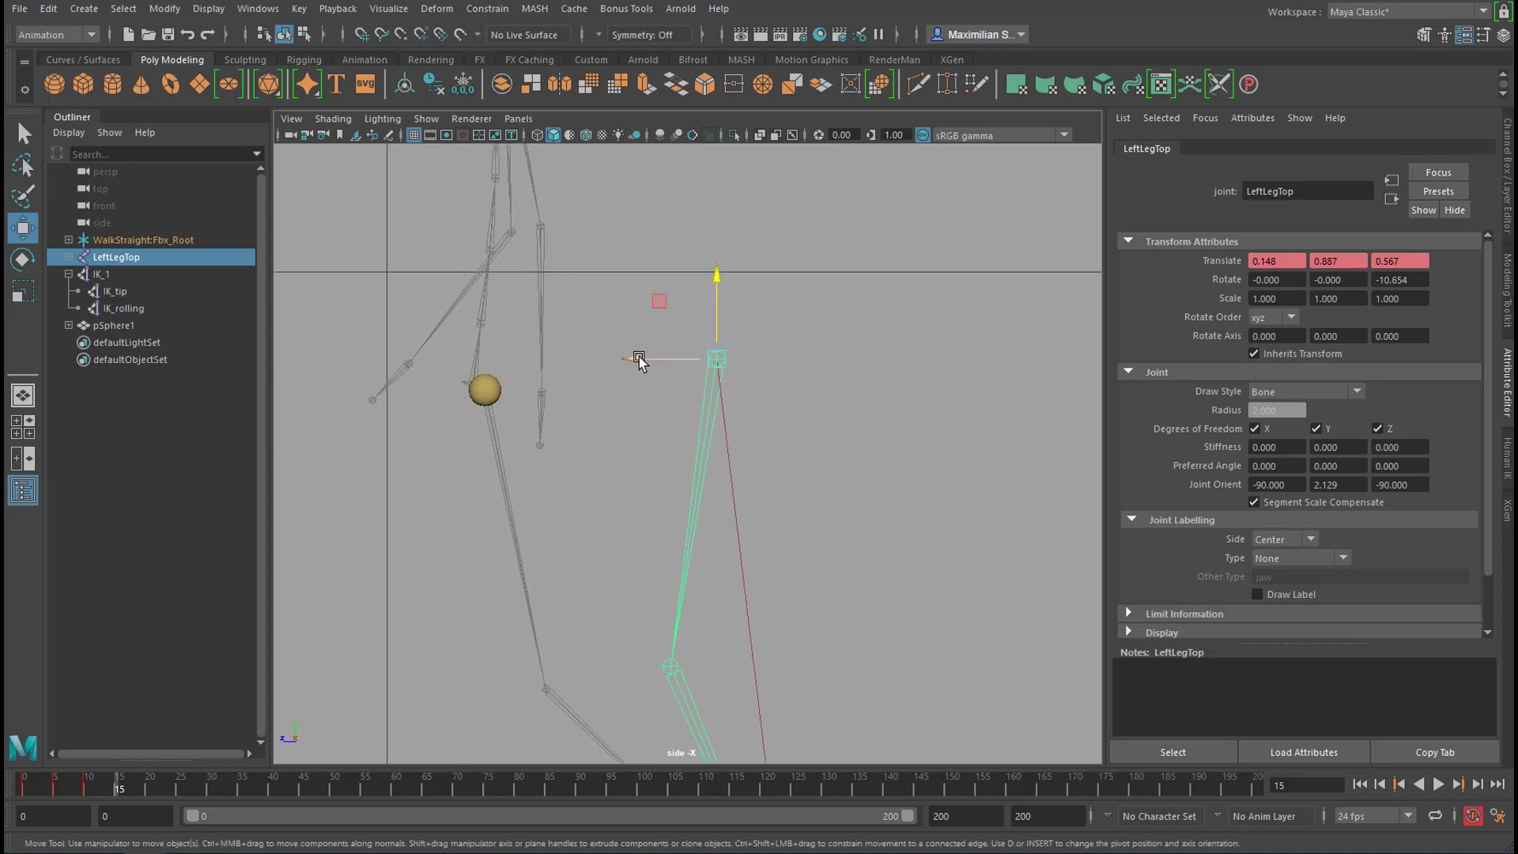
pyautogui.moveTo(638, 361); pyautogui.dragTo(427, 392)
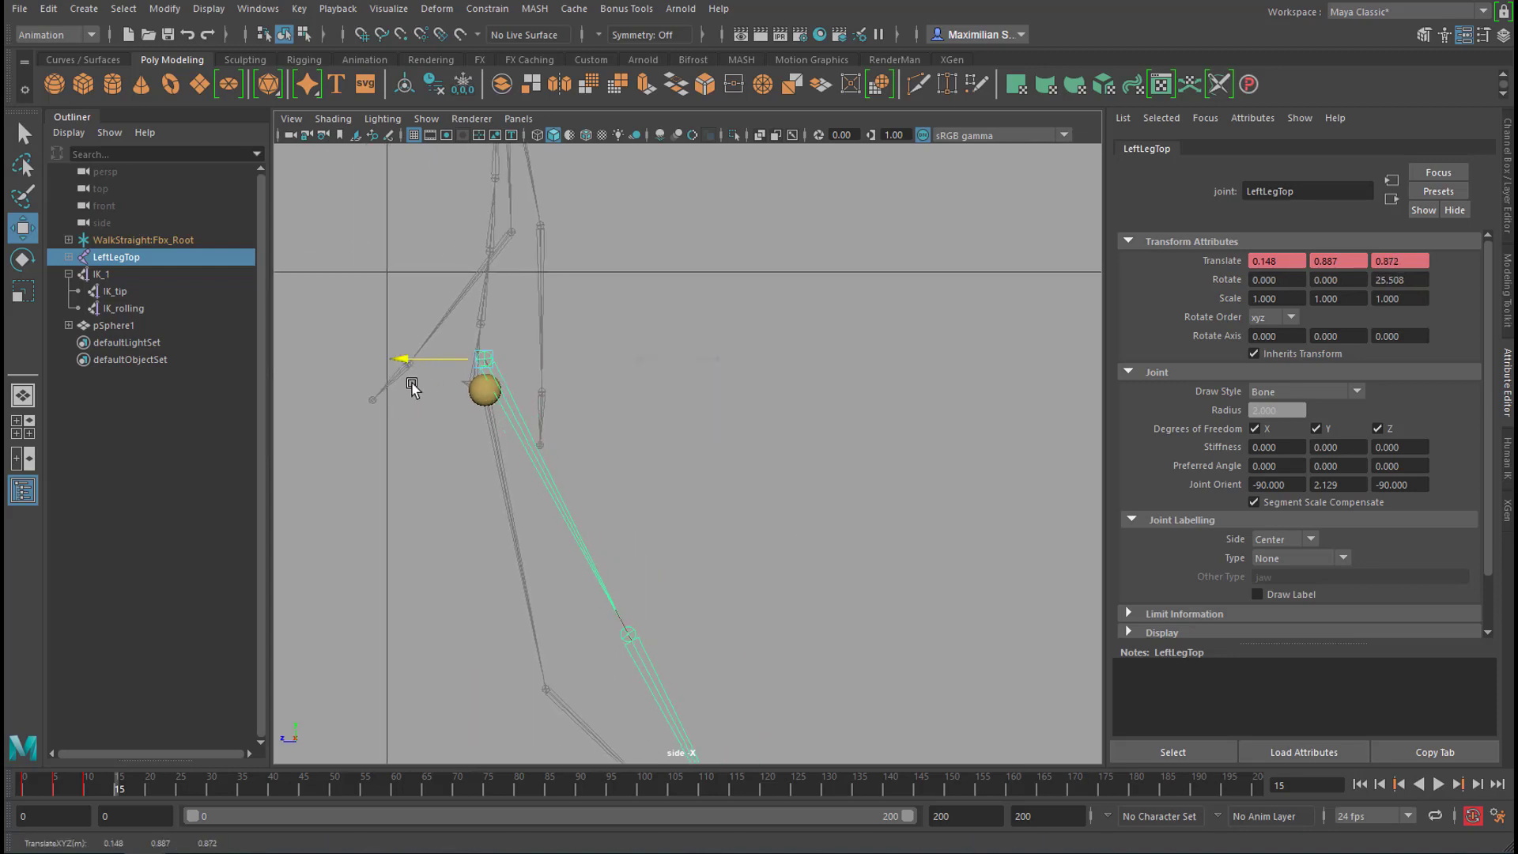
pyautogui.moveTo(494, 289); pyautogui.dragTo(494, 300)
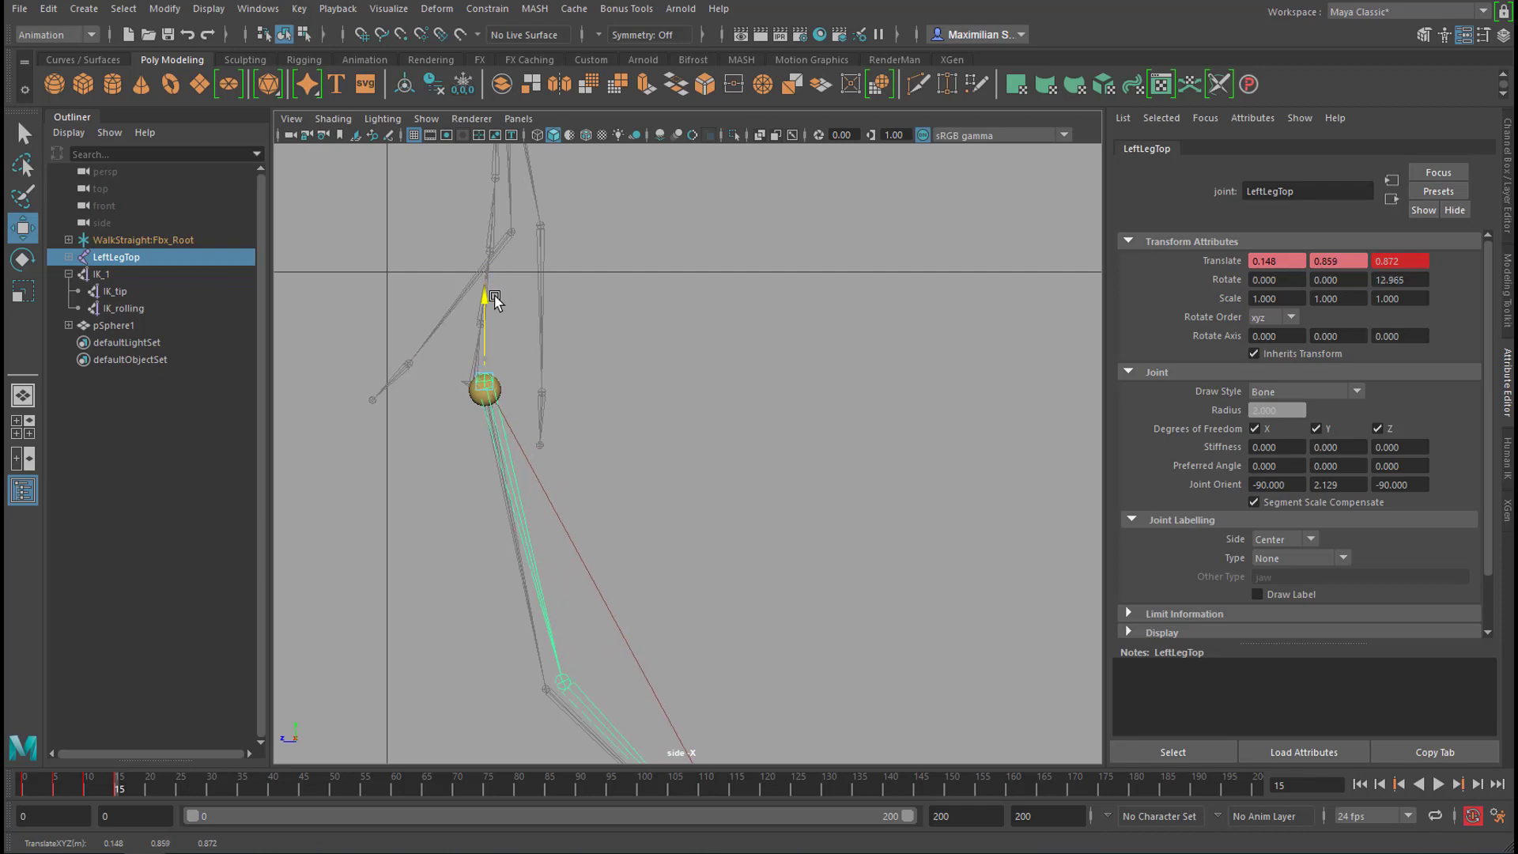
# - Key LeftLegTop at frame 20 by moving it along Z and Y onto the hip sphere's center
pyautogui.click(151, 783)
pyautogui.keyDown('alt'); pyautogui.moveTo(395, 395); pyautogui.dragTo(732, 416, button='middle'); pyautogui.keyUp('alt')
pyautogui.moveTo(736, 404); pyautogui.dragTo(491, 400)
pyautogui.moveTo(584, 327); pyautogui.dragTo(584, 309)
pyautogui.moveTo(492, 385); pyautogui.dragTo(512, 379)
pyautogui.scroll(3, 608, 340)
pyautogui.moveTo(593, 298); pyautogui.dragTo(594, 300)
# - Key LeftLegTop's position on the hip sphere at frames 25 and 30
pyautogui.click(186, 781)
pyautogui.keyDown('alt'); pyautogui.moveTo(498, 395); pyautogui.dragTo(946, 395, button='middle'); pyautogui.keyUp('alt')
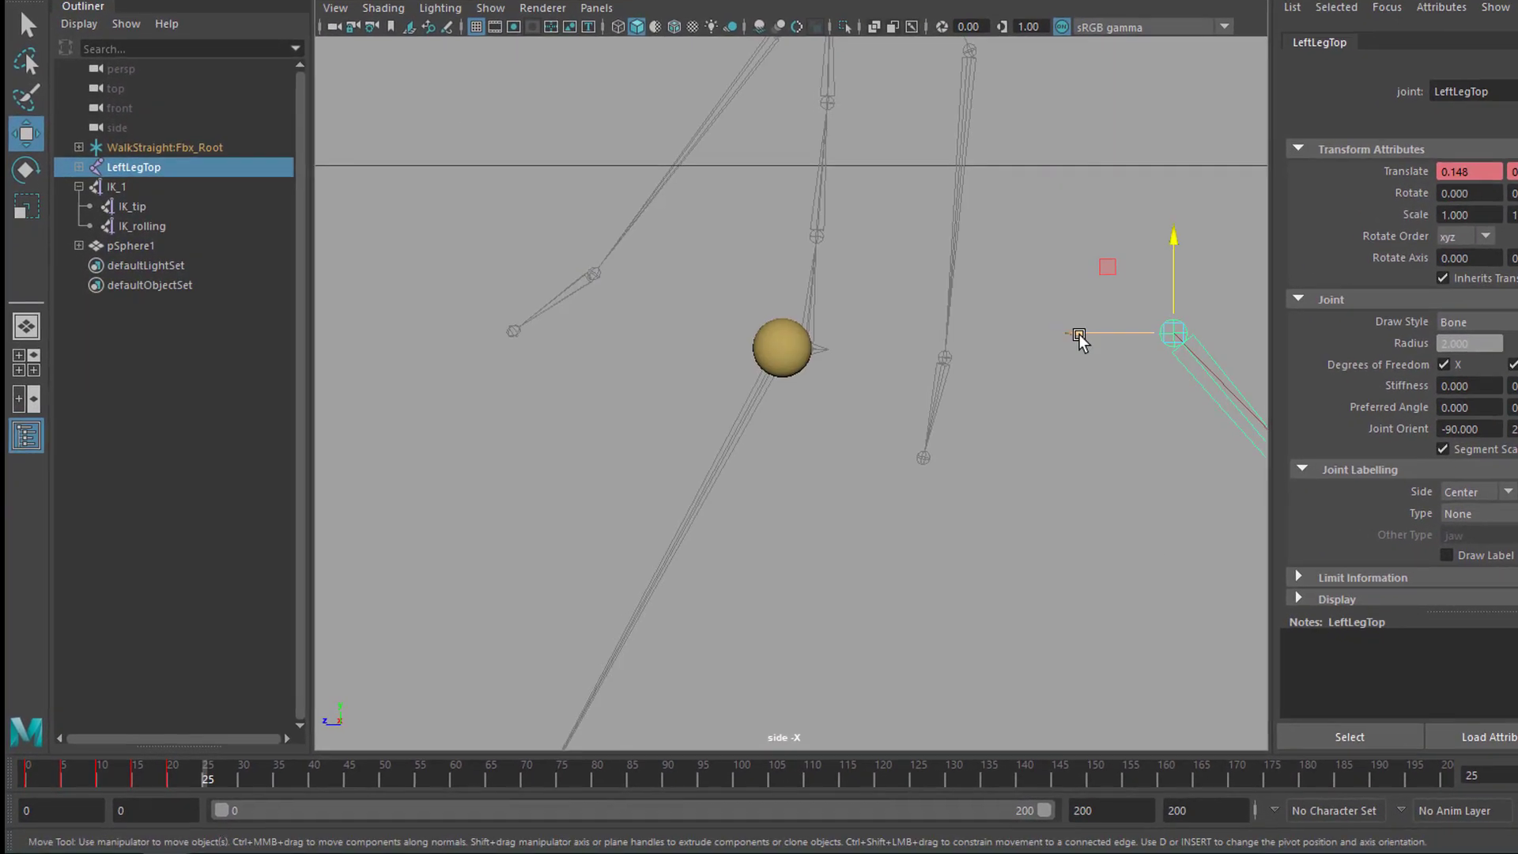
pyautogui.moveTo(960, 385); pyautogui.dragTo(627, 385)
pyautogui.moveTo(708, 313); pyautogui.dragTo(708, 323)
pyautogui.click(249, 771)
pyautogui.keyDown('alt'); pyautogui.moveTo(474, 442); pyautogui.dragTo(805, 486, button='middle'); pyautogui.keyUp('alt')
pyautogui.moveTo(1054, 374); pyautogui.dragTo(586, 370)
pyautogui.moveTo(674, 276); pyautogui.dragTo(674, 279)
# - Match LeftLegTop to the hip sphere at frames 35 and 40, adjusting its depth and height
pyautogui.click(286, 771)
pyautogui.keyDown('alt'); pyautogui.moveTo(560, 558); pyautogui.dragTo(1006, 570, button='middle'); pyautogui.keyUp('alt')
pyautogui.moveTo(1027, 374); pyautogui.dragTo(670, 375)
pyautogui.moveTo(916, 174); pyautogui.dragTo(916, 129)
pyautogui.moveTo(792, 244); pyautogui.dragTo(800, 244)
pyautogui.click(383, 755)
pyautogui.keyDown('alt'); pyautogui.moveTo(872, 277); pyautogui.dragTo(1226, 302, button='middle'); pyautogui.keyUp('alt')
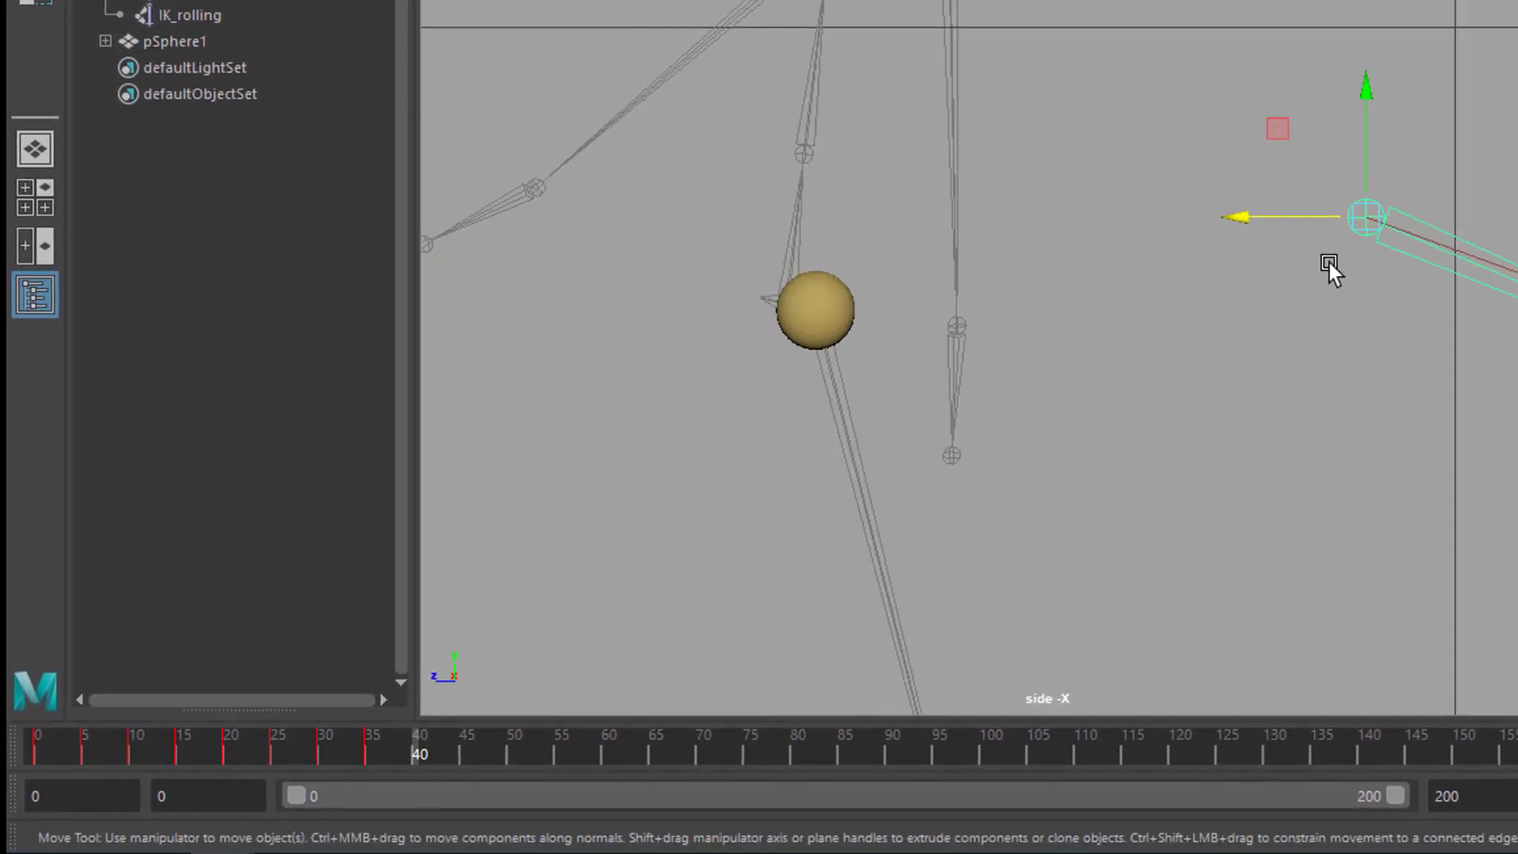
pyautogui.moveTo(1155, 264); pyautogui.dragTo(641, 264)
pyautogui.moveTo(757, 153); pyautogui.dragTo(758, 236)
# - At frame 45, move LeftLegTop onto the hip sphere, about Y 0.876 and Z 2.671
pyautogui.click(466, 751)
pyautogui.keyDown('alt'); pyautogui.moveTo(724, 511); pyautogui.dragTo(1132, 511, button='middle'); pyautogui.keyUp('alt')
pyautogui.moveTo(1111, 277); pyautogui.dragTo(647, 276)
pyautogui.moveTo(759, 154); pyautogui.dragTo(759, 70)
pyautogui.moveTo(622, 196); pyautogui.dragTo(626, 195)
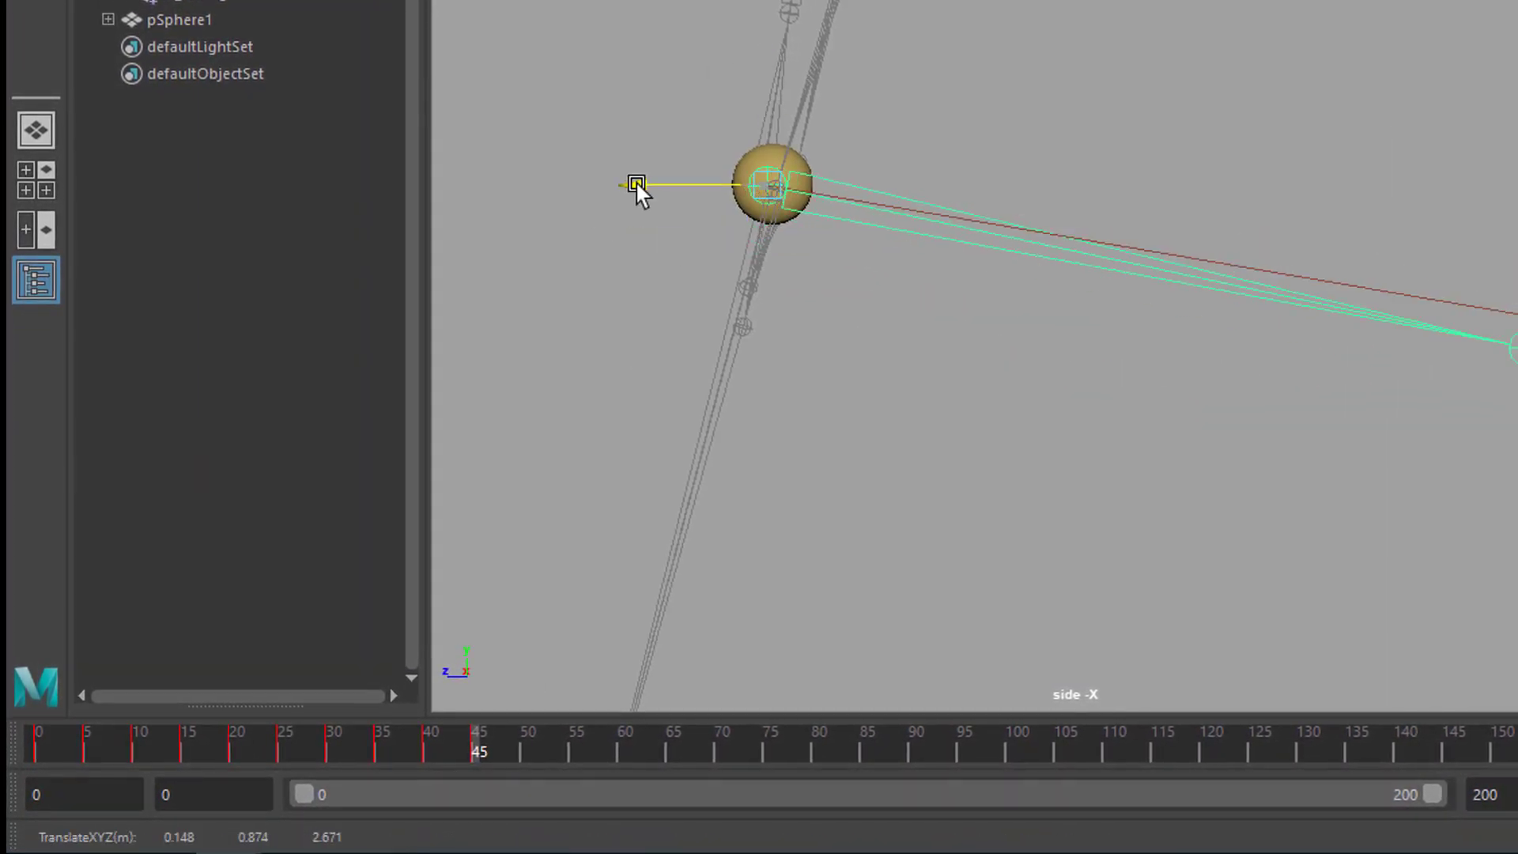
# - Scrub through the keyed walk in the side view to check that LeftLegTop follows the hip sphere
pyautogui.scroll(-5, 1298, 189)
pyautogui.scroll(-5, 1319, 181)
pyautogui.keyDown('alt'); pyautogui.moveTo(1265, 198); pyautogui.dragTo(830, 206, button='middle'); pyautogui.keyUp('alt')
pyautogui.click(74, 751)
pyautogui.scroll(4, 1110, 396)
pyautogui.keyDown('alt'); pyautogui.moveTo(791, 411); pyautogui.dragTo(1423, 395, button='middle'); pyautogui.keyUp('alt')
pyautogui.moveTo(79, 751); pyautogui.dragTo(190, 822)
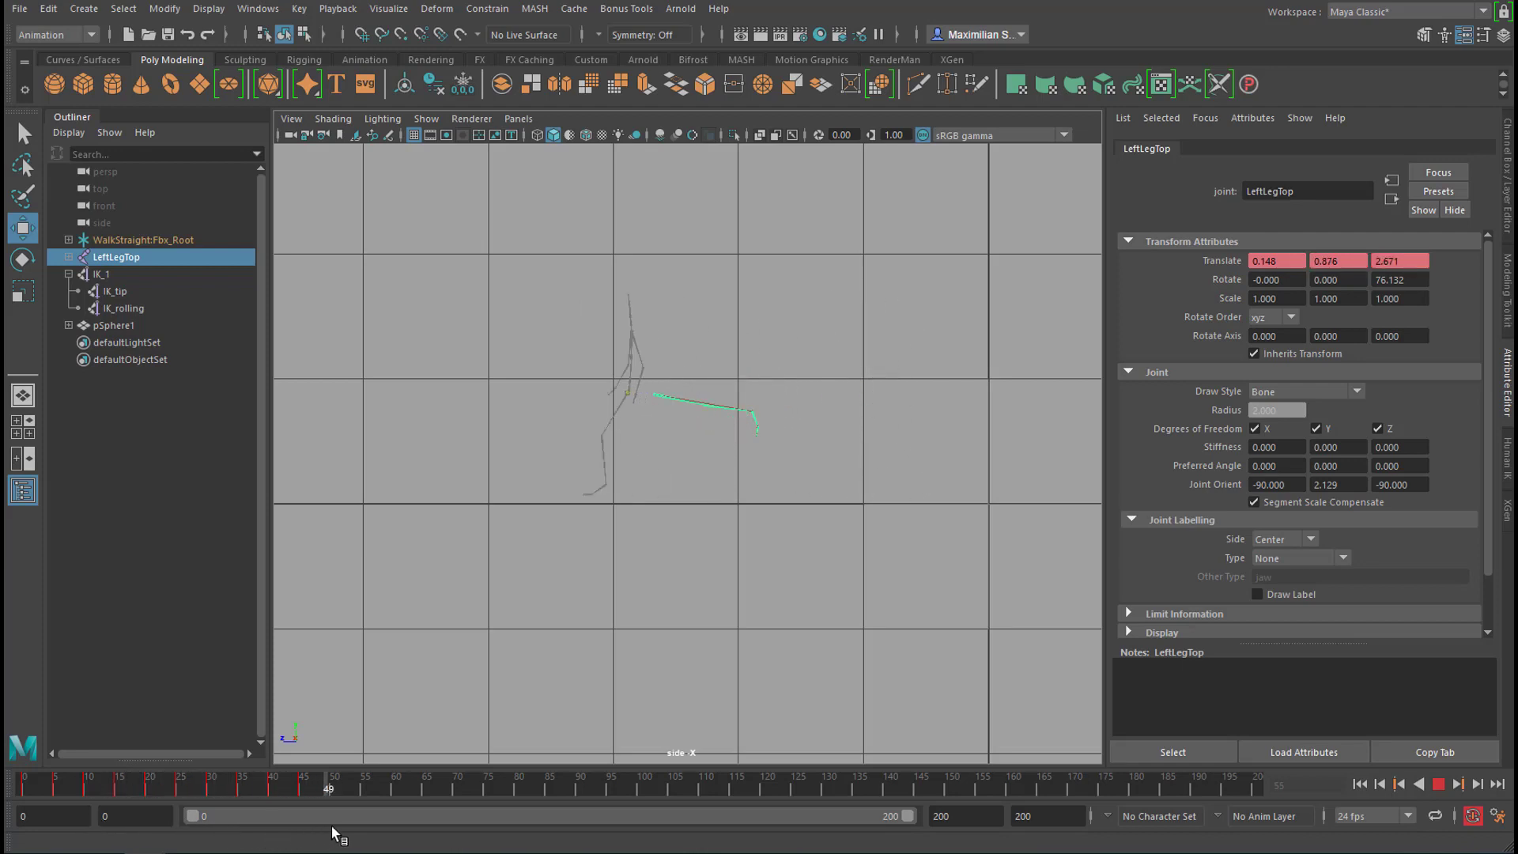
pyautogui.moveTo(370, 823); pyautogui.dragTo(280, 844)
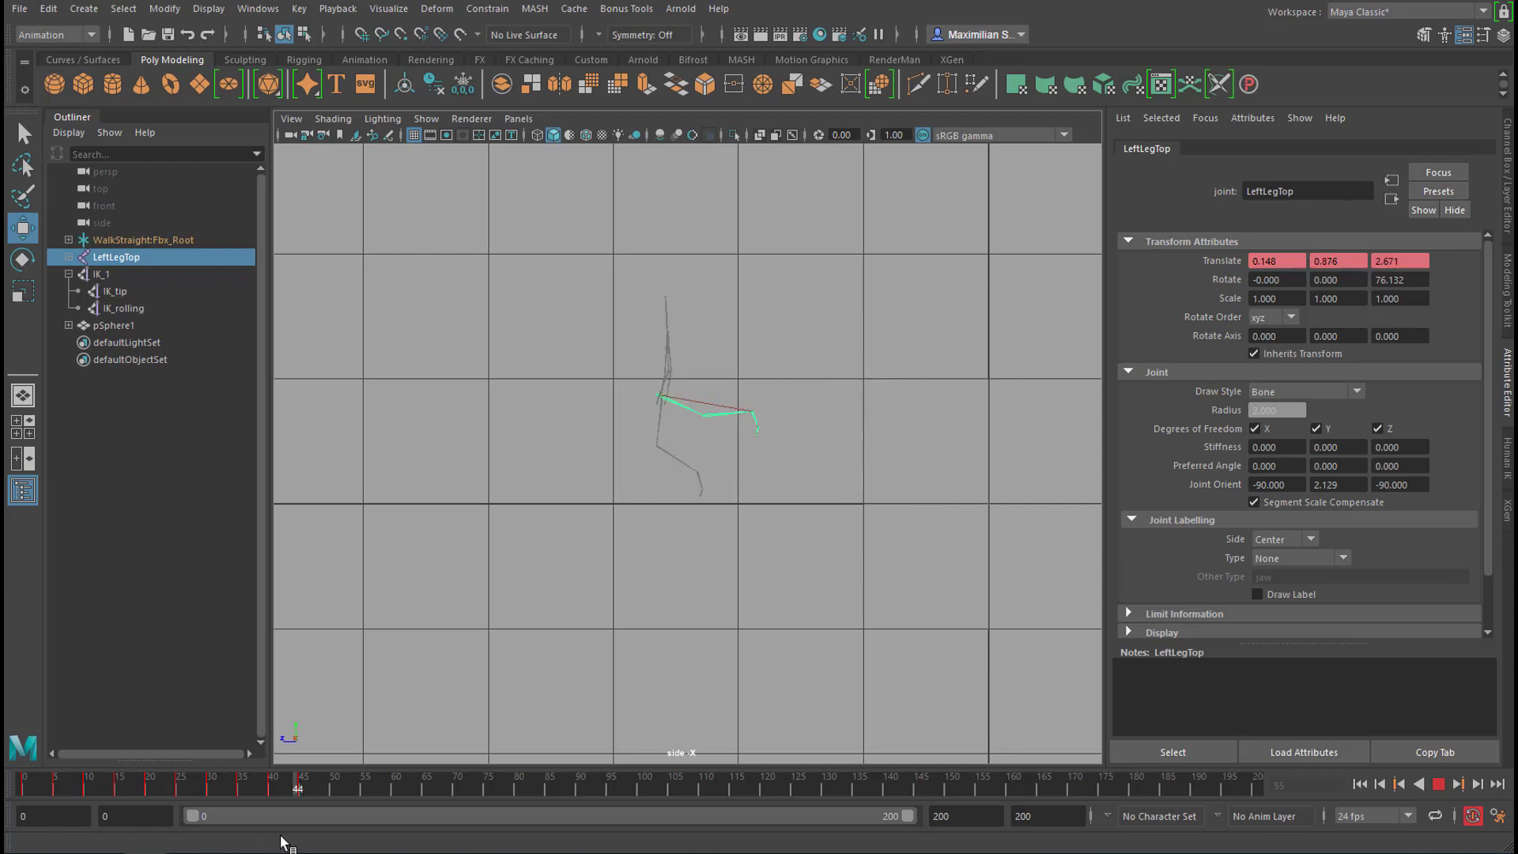
# - At frame 0, move IK_1 onto the motion-capture ankle, about Y 0.145 and Z 0.345, and play back the animation
pyautogui.moveTo(110, 846); pyautogui.dragTo(24, 849)
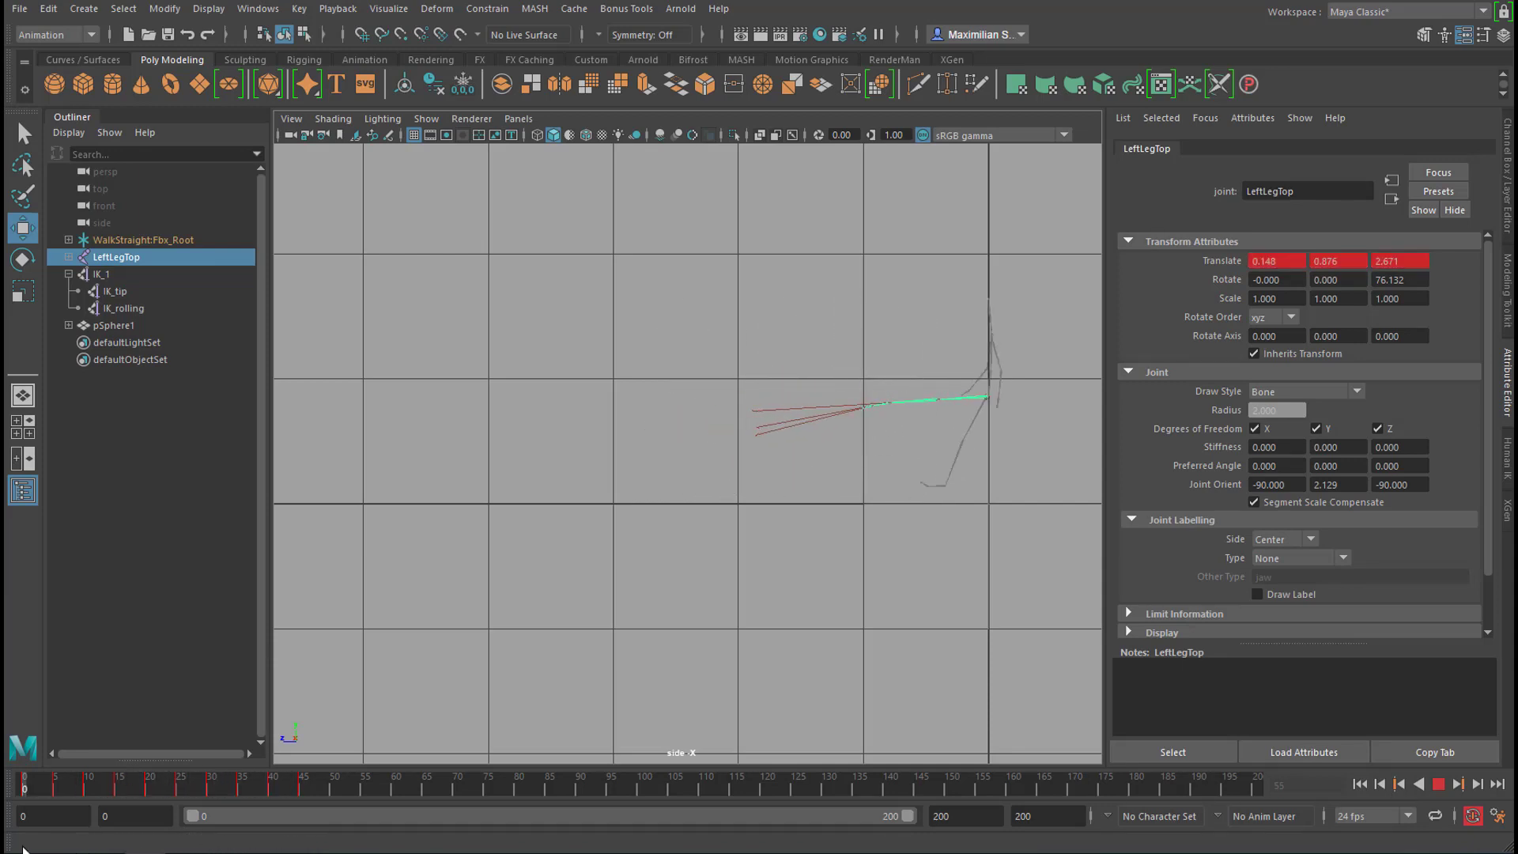
pyautogui.keyDown('alt'); pyautogui.moveTo(636, 573); pyautogui.dragTo(988, 541, button='right'); pyautogui.keyUp('alt')
pyautogui.keyDown('alt'); pyautogui.moveTo(988, 541); pyautogui.dragTo(707, 606, button='middle'); pyautogui.keyUp('alt')
pyautogui.keyDown('alt'); pyautogui.moveTo(708, 607); pyautogui.dragTo(833, 603, button='right'); pyautogui.keyUp('alt')
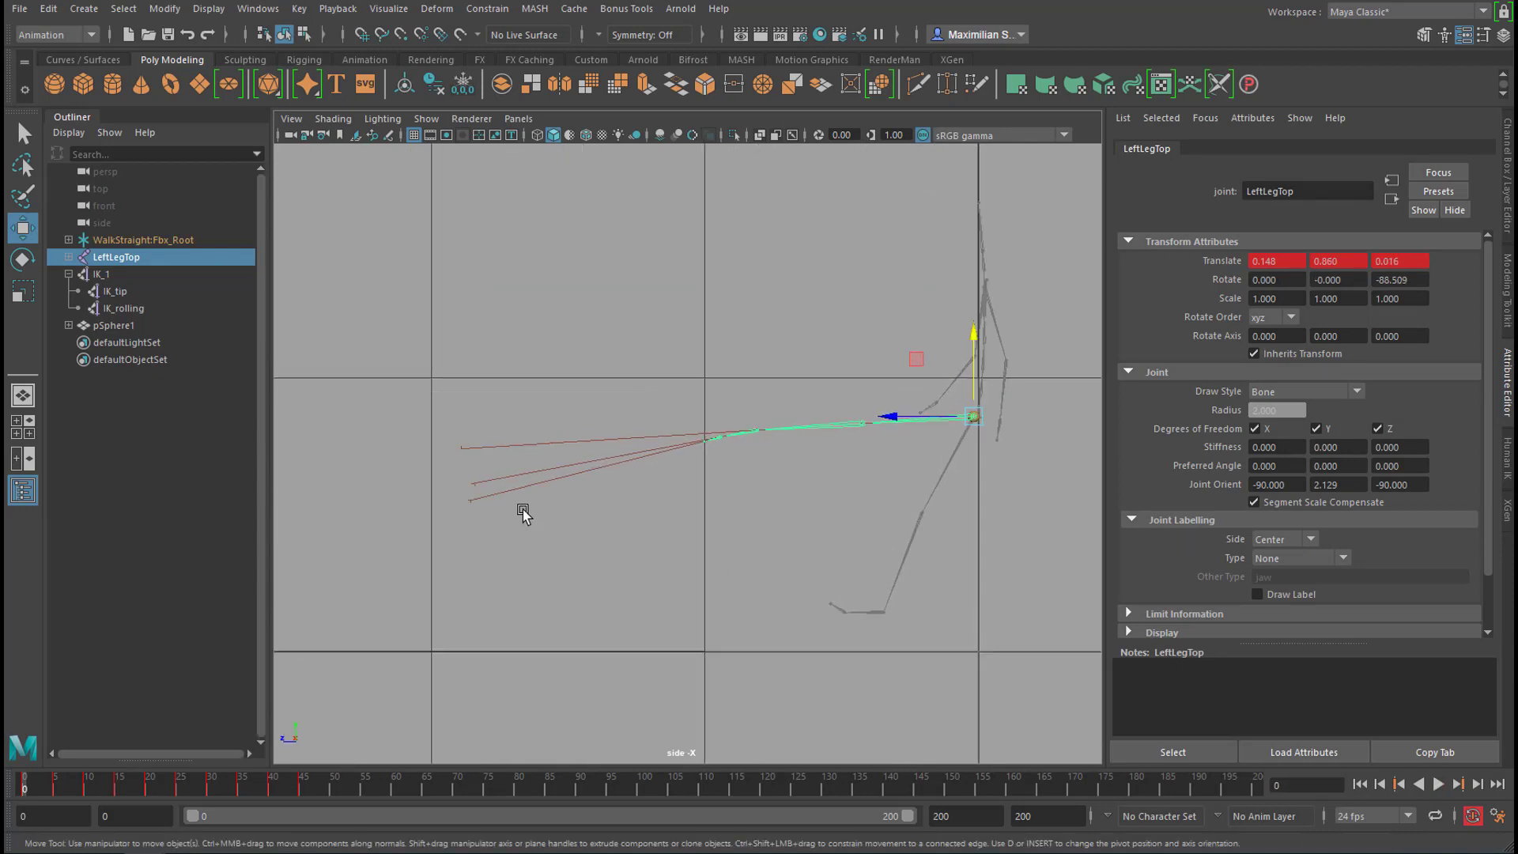
pyautogui.click(103, 275)
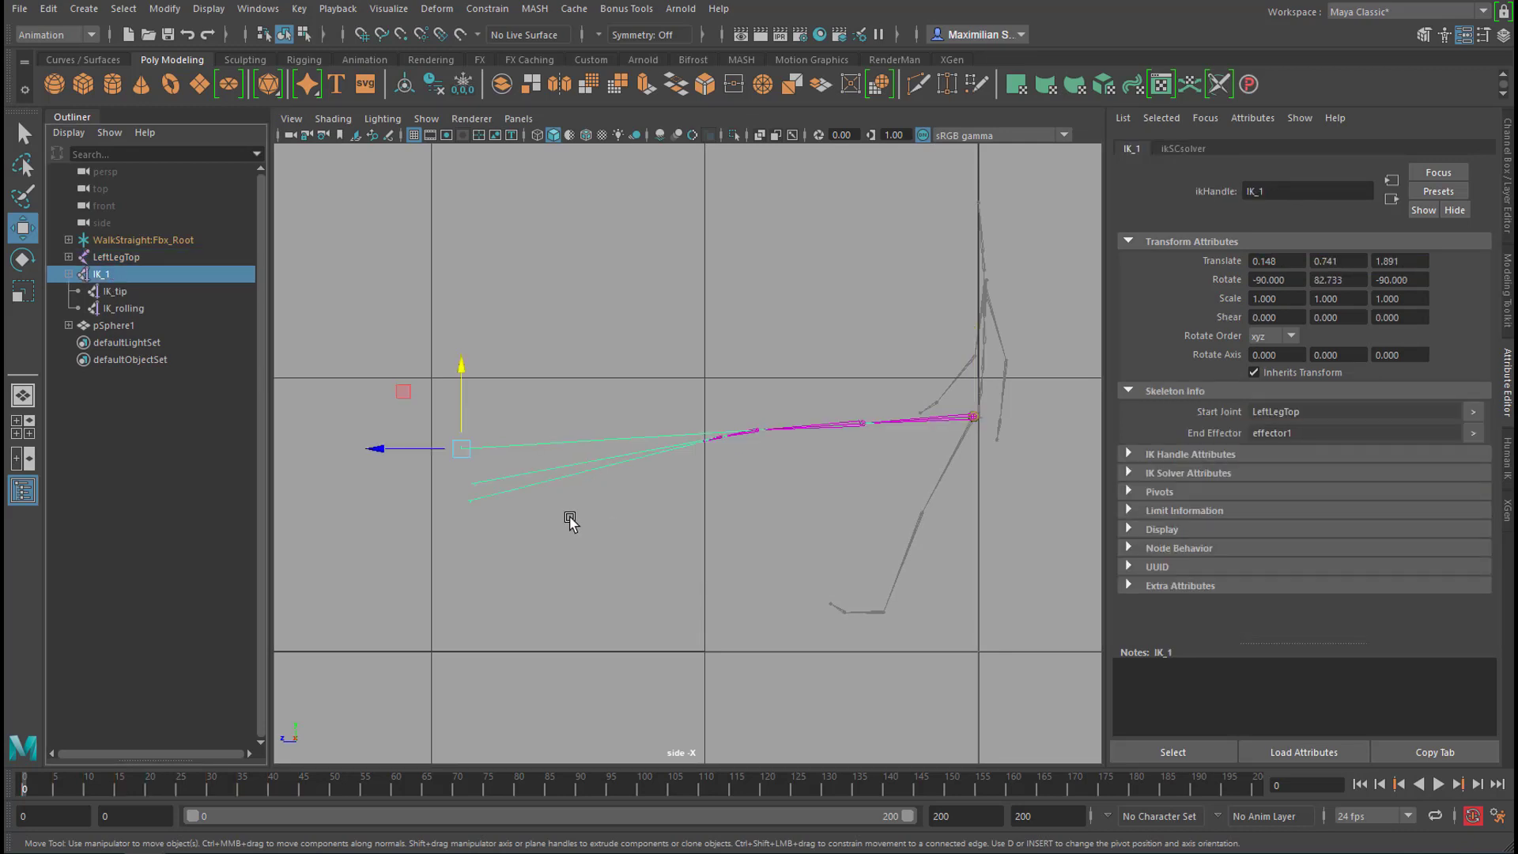
pyautogui.keyDown('alt'); pyautogui.moveTo(846, 591); pyautogui.dragTo(794, 602, button='middle'); pyautogui.keyUp('alt')
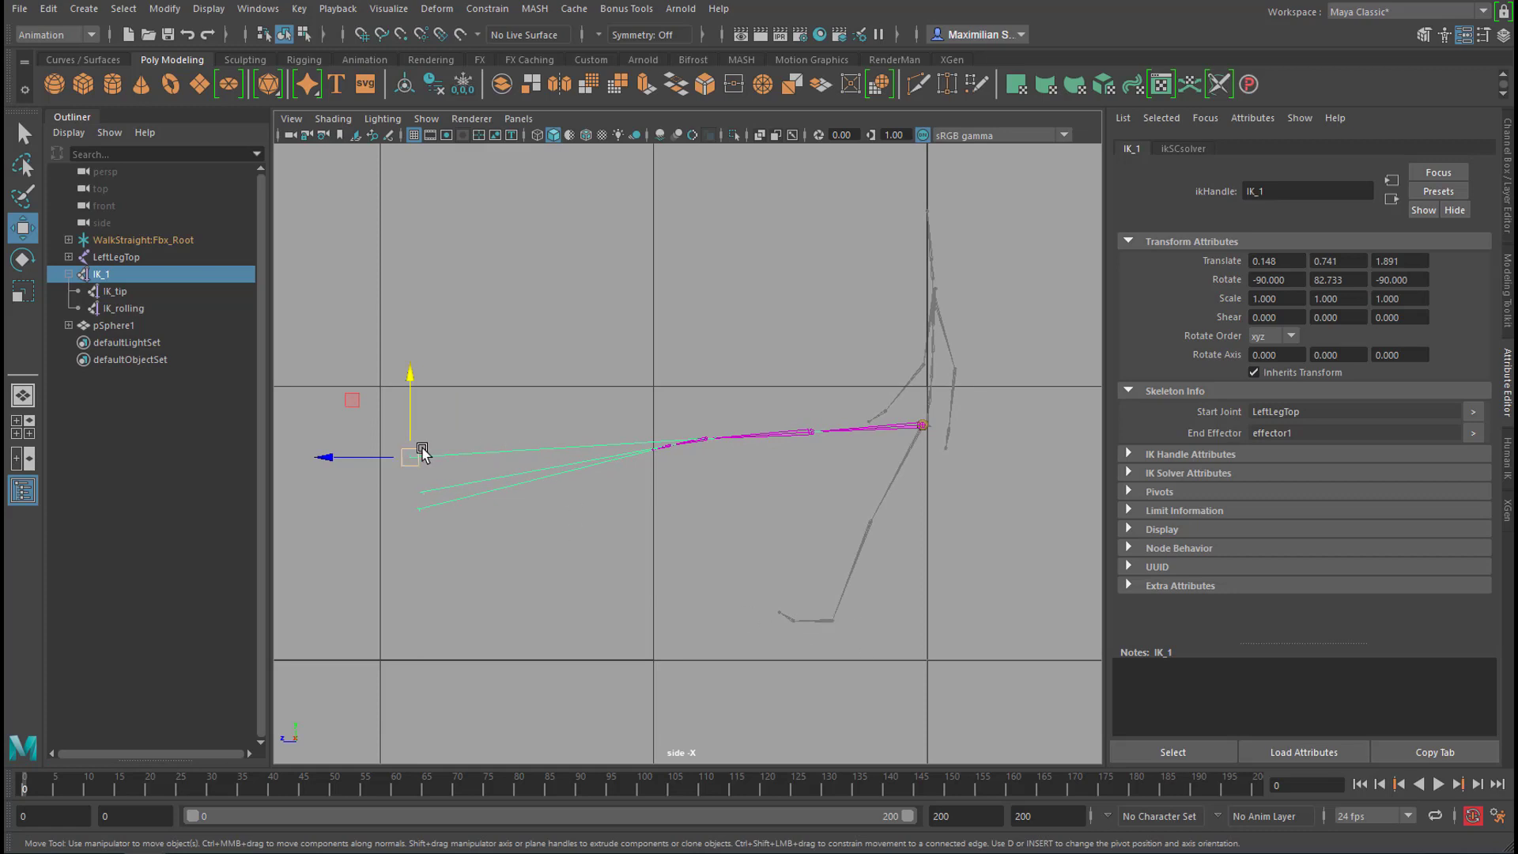
pyautogui.moveTo(411, 457); pyautogui.dragTo(651, 551)
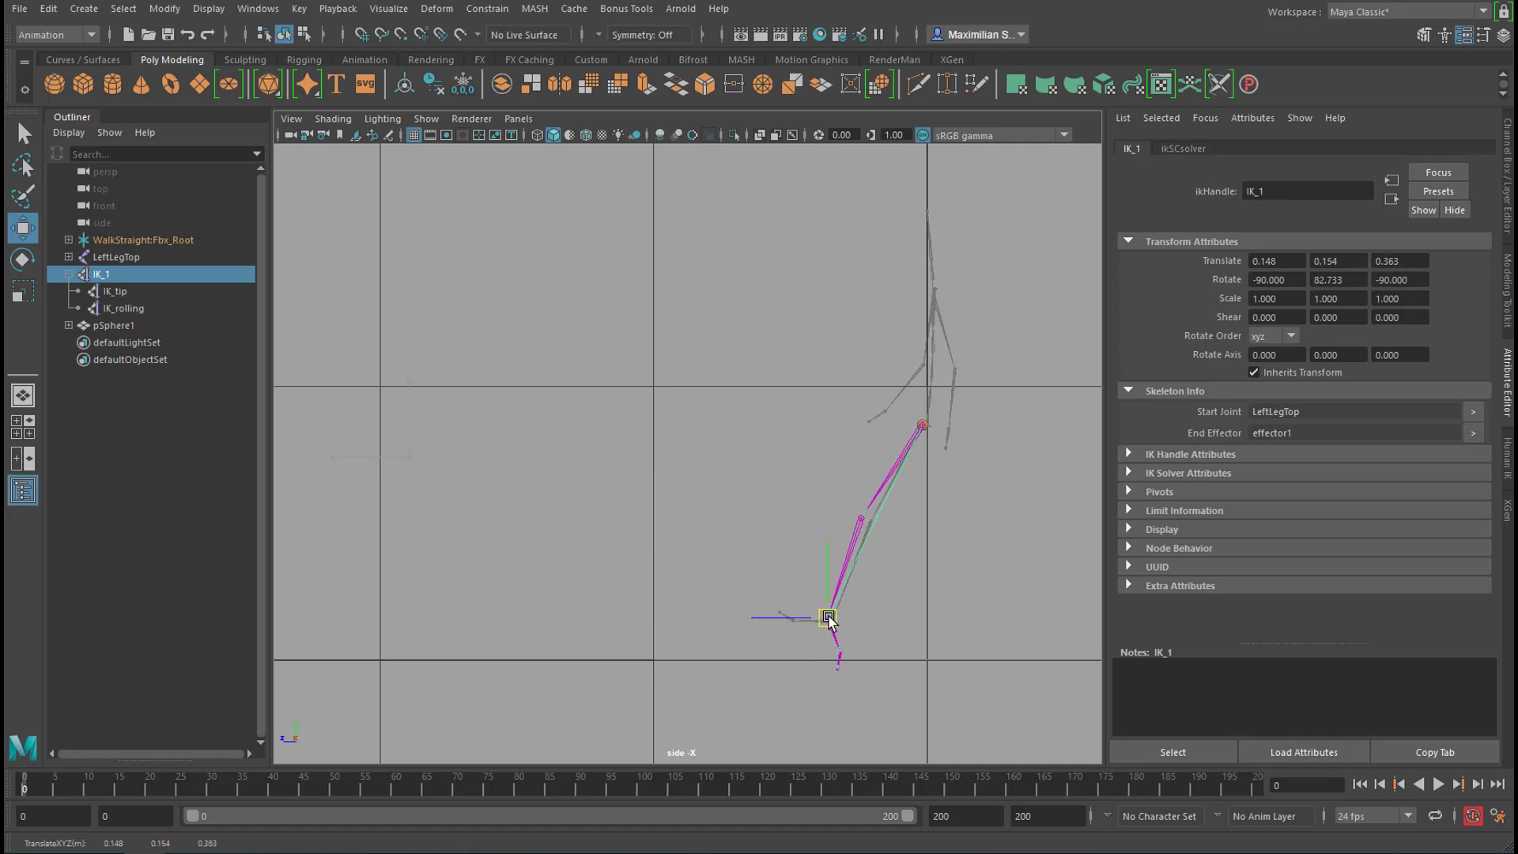
pyautogui.moveTo(889, 614); pyautogui.dragTo(882, 611)
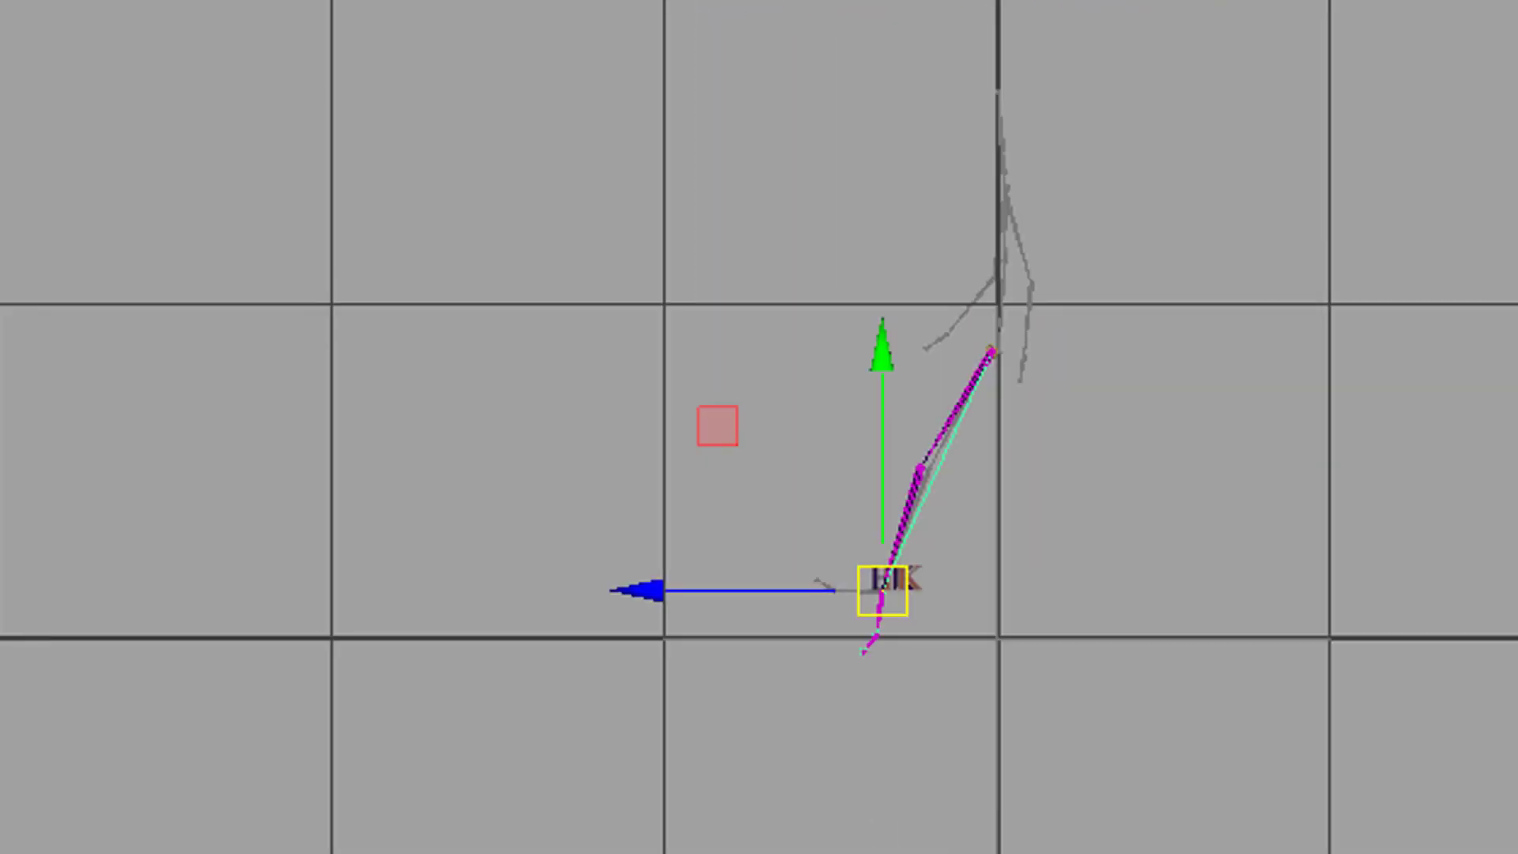
pyautogui.hotkey('alt', 'v')
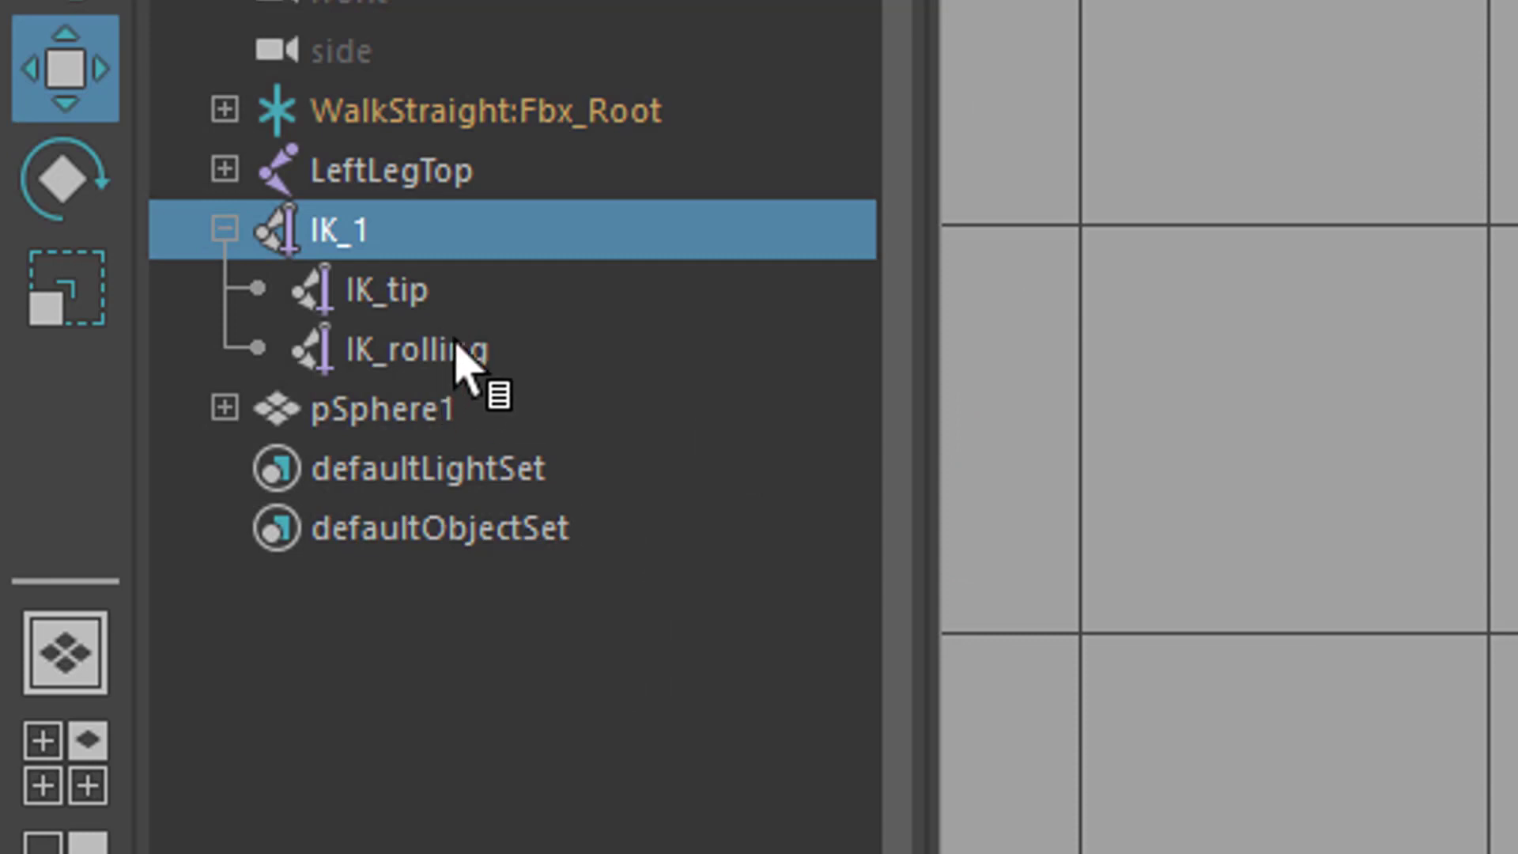
# - Move IK_rolling onto the ball of the motion-capture foot at frame 0 and key its position
pyautogui.click(458, 348)
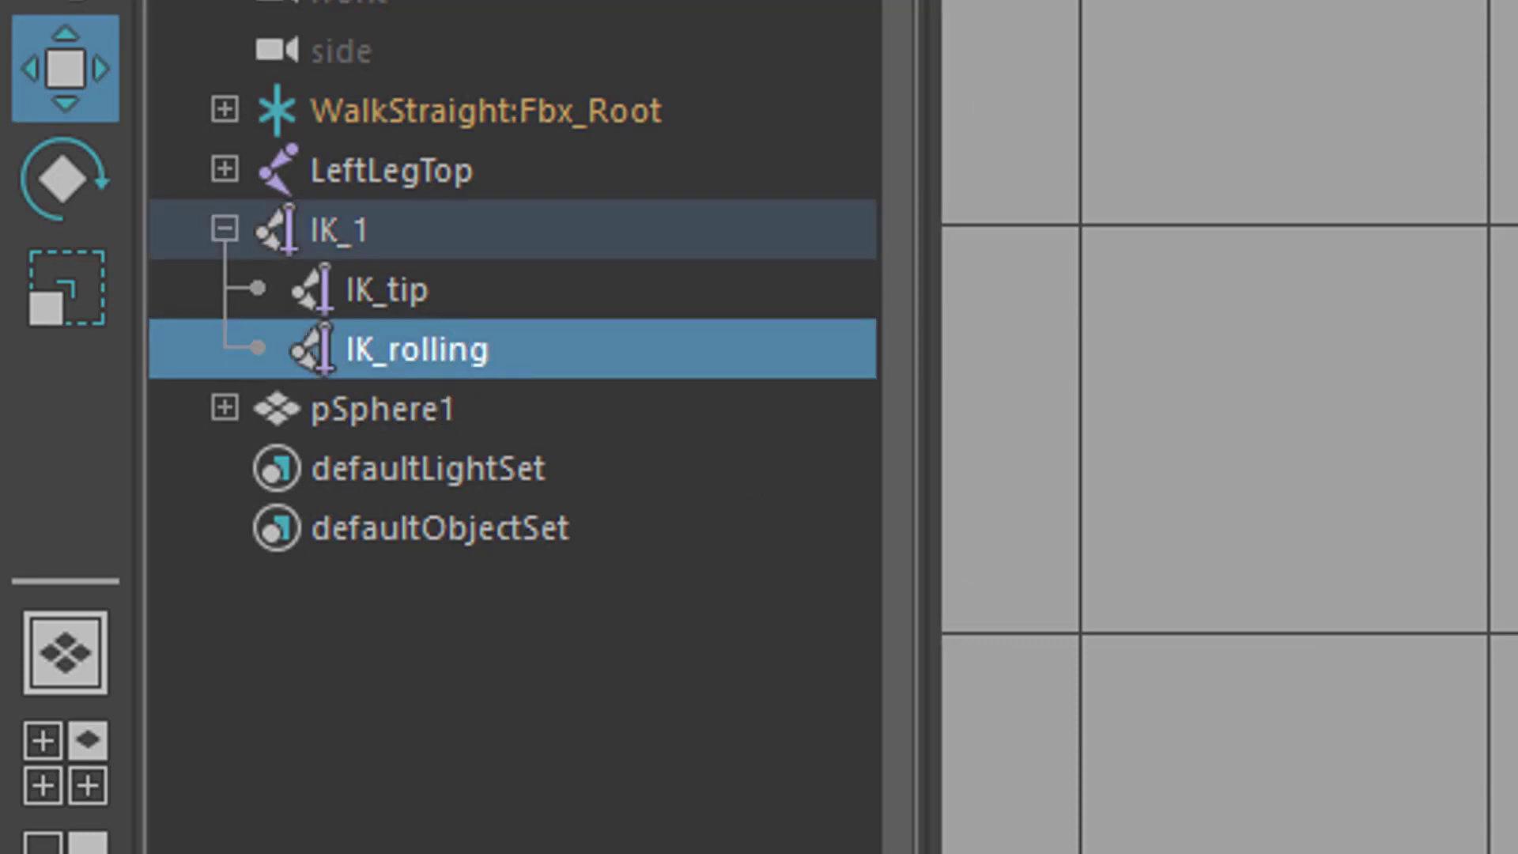
pyautogui.moveTo(25, 788)
pyautogui.mouseDown()
pyautogui.moveTo(183, 790)
pyautogui.moveTo(25, 789)
pyautogui.mouseUp()
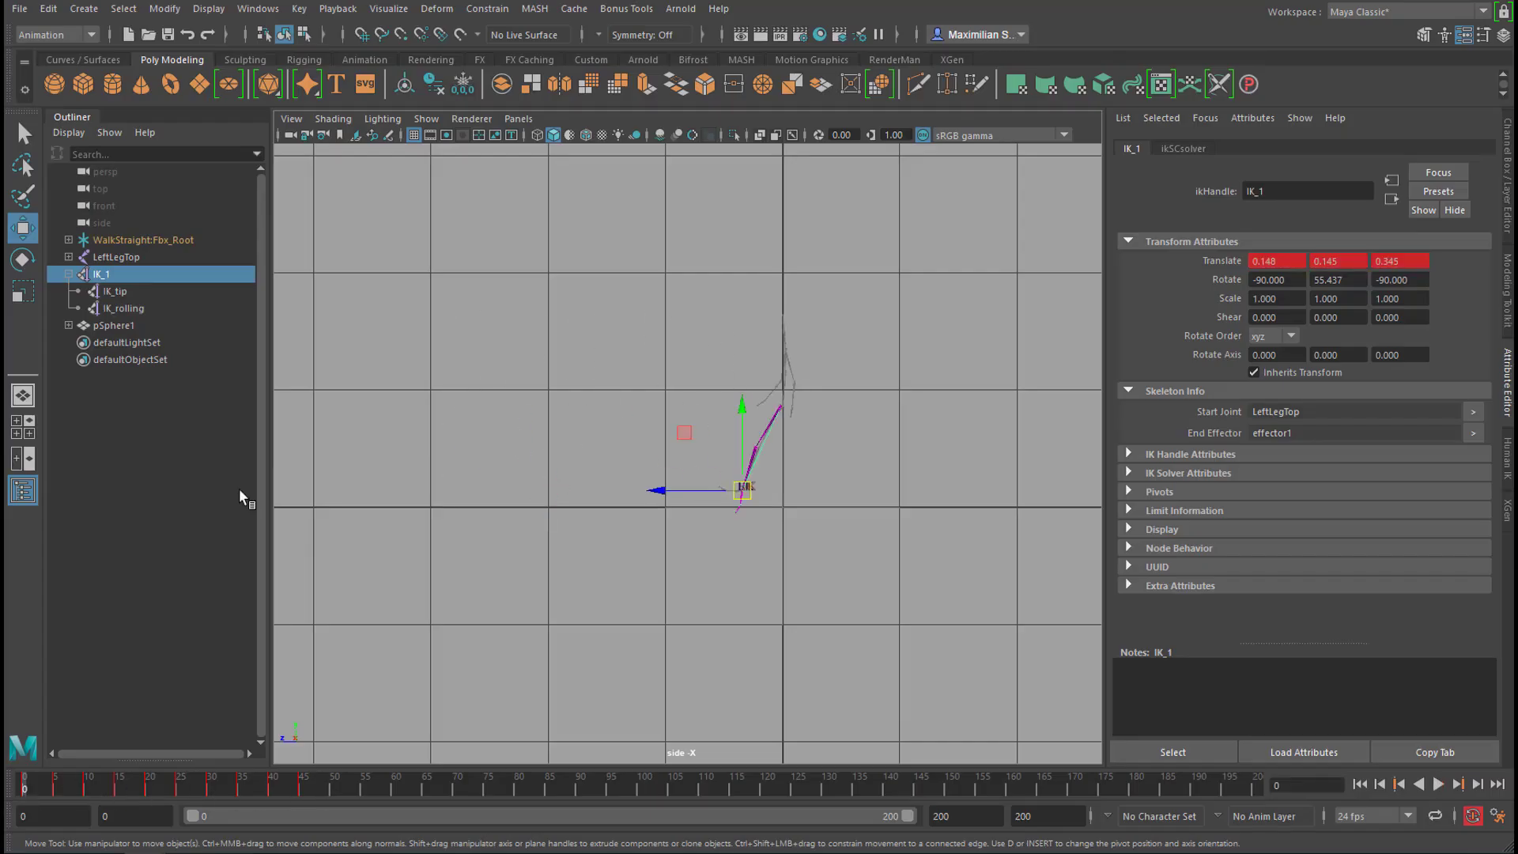
pyautogui.click(136, 307)
pyautogui.scroll(8, 922, 569)
pyautogui.keyDown('alt'); pyautogui.moveTo(922, 569); pyautogui.dragTo(580, 507, button='middle'); pyautogui.keyUp('alt')
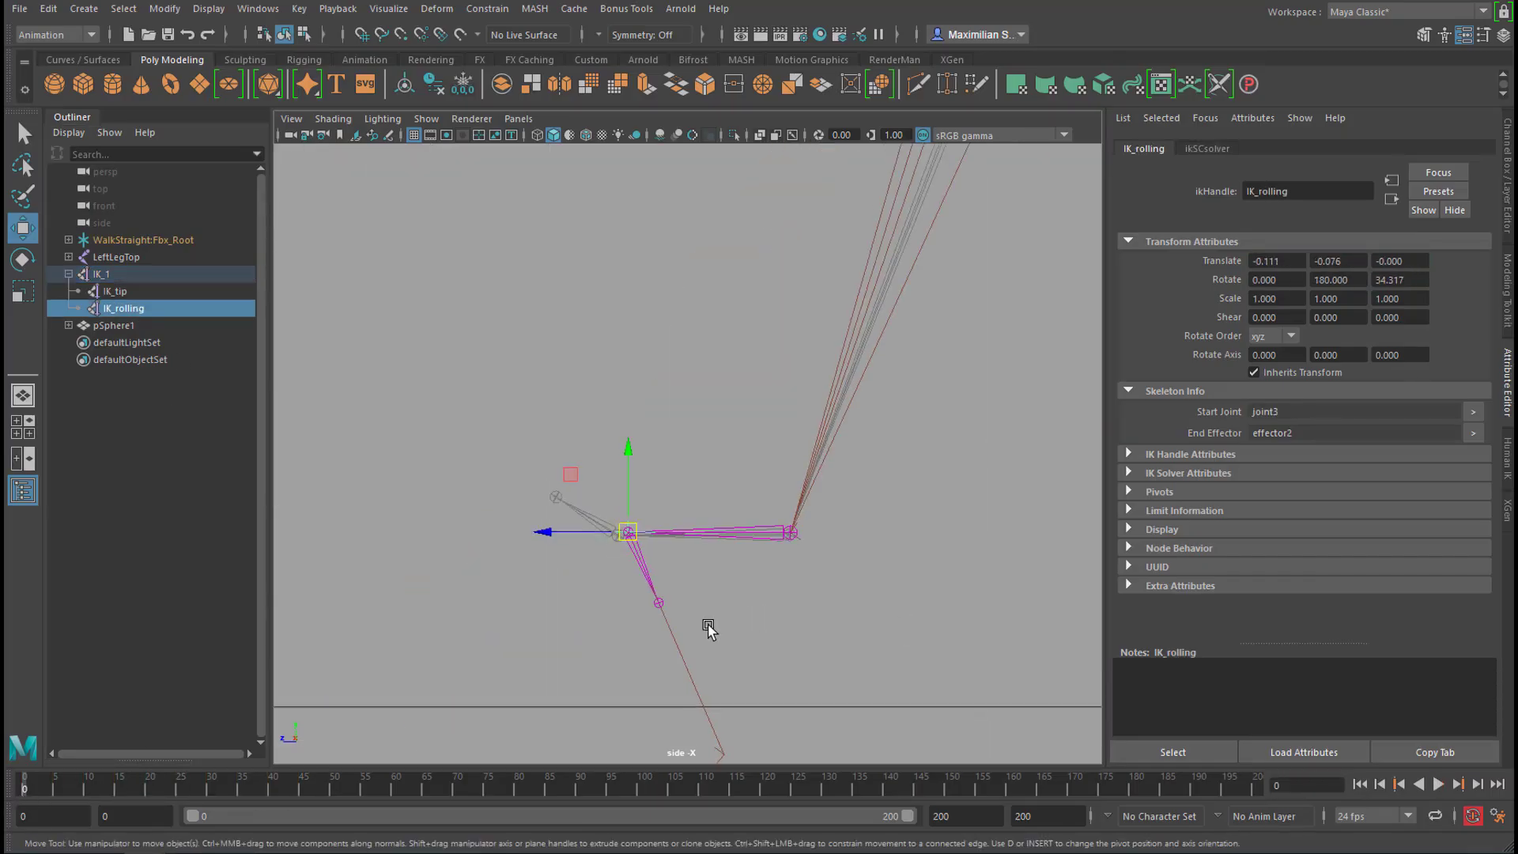
pyautogui.moveTo(625, 532); pyautogui.dragTo(627, 536)
pyautogui.hotkey('shift', 'w')
# - Match IK_rolling to the ball of the motion-capture foot at frames 5, 10 and 15
pyautogui.click(55, 788)
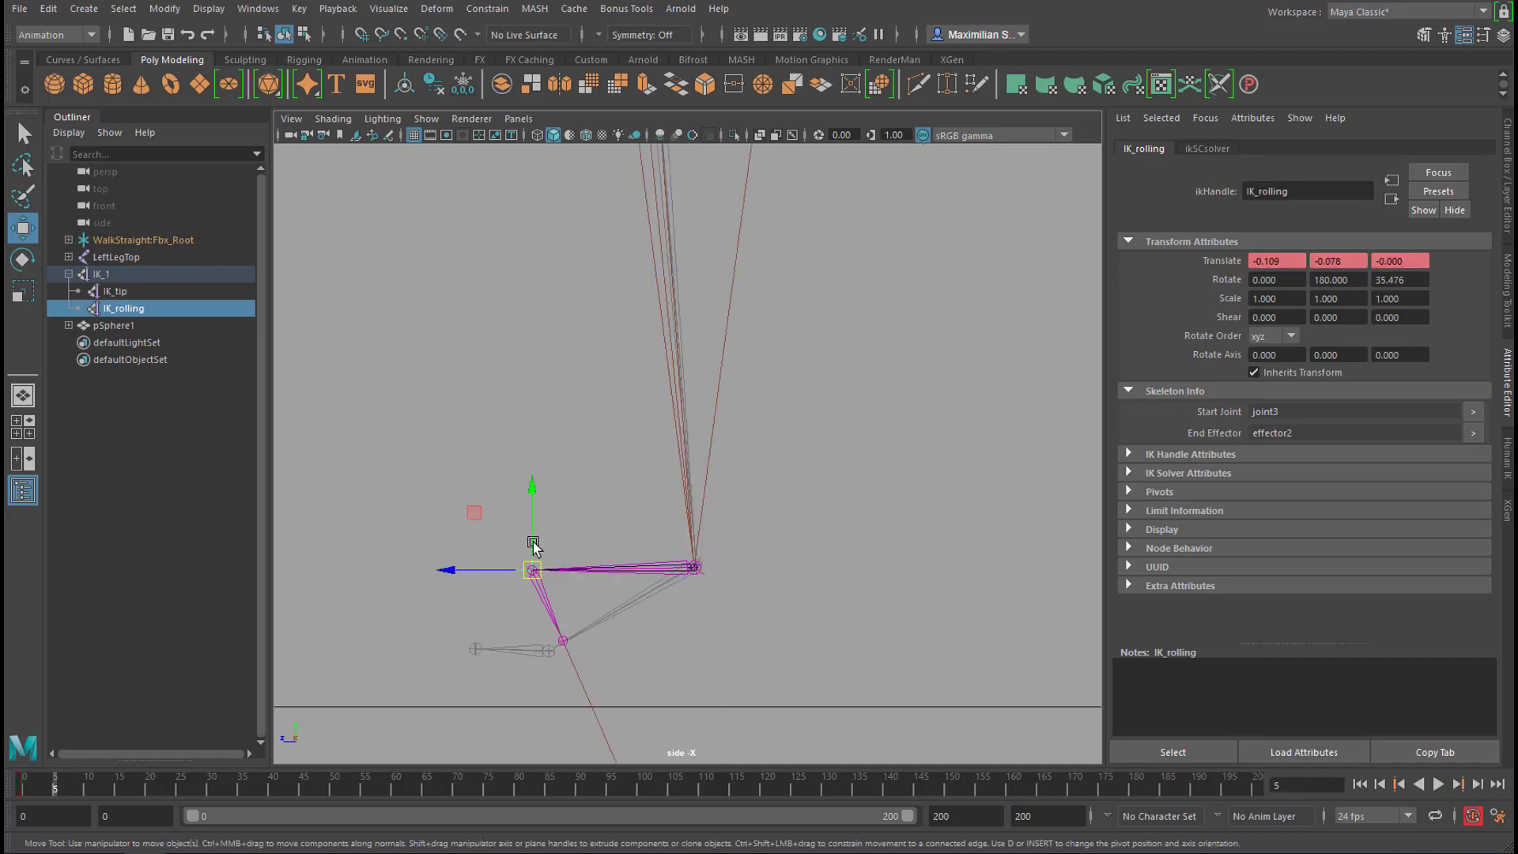
pyautogui.moveTo(532, 569); pyautogui.dragTo(552, 643)
pyautogui.keyDown('alt'); pyautogui.moveTo(653, 627); pyautogui.dragTo(1004, 434, button='middle'); pyautogui.keyUp('alt')
pyautogui.click(86, 788)
pyautogui.moveTo(902, 455); pyautogui.dragTo(907, 457)
pyautogui.click(116, 788)
pyautogui.moveTo(799, 380); pyautogui.dragTo(876, 448)
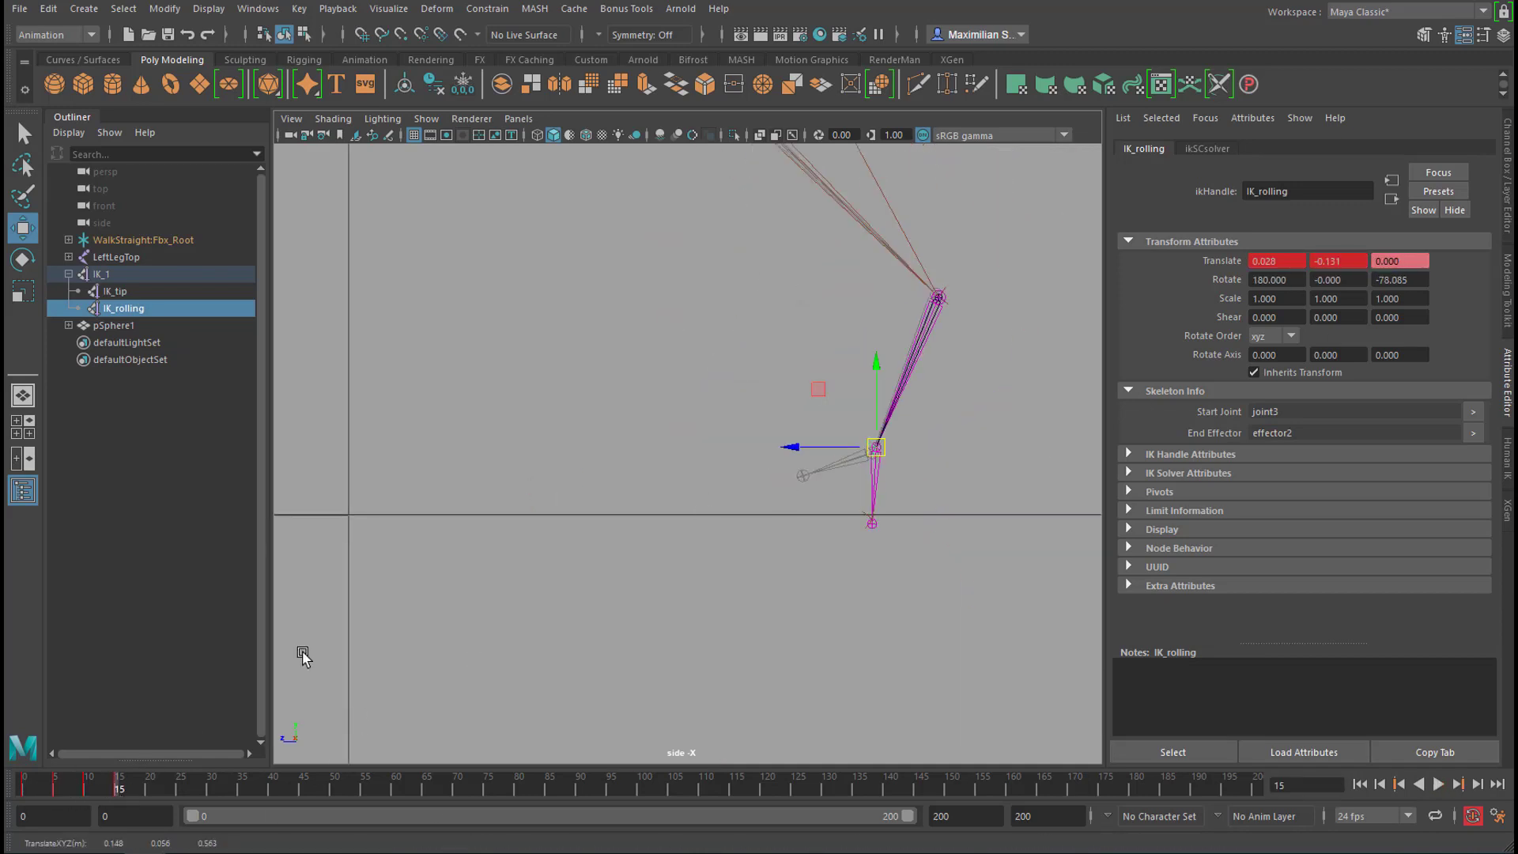
# - Move IK_rolling onto the ball of the motion-capture foot at frames 20 and 25
pyautogui.click(147, 788)
pyautogui.keyDown('alt'); pyautogui.moveTo(332, 442); pyautogui.dragTo(1013, 528, button='middle'); pyautogui.keyUp('alt')
pyautogui.moveTo(908, 458); pyautogui.dragTo(952, 460)
pyautogui.click(178, 788)
pyautogui.keyDown('alt'); pyautogui.moveTo(332, 340); pyautogui.dragTo(842, 529, button='middle'); pyautogui.keyUp('alt')
pyautogui.moveTo(528, 651); pyautogui.dragTo(396, 505)
pyautogui.scroll(3, 396, 505)
# - Match IK_rolling to the ball of the motion-capture foot every five frames from frame 30 to 45
pyautogui.click(208, 788)
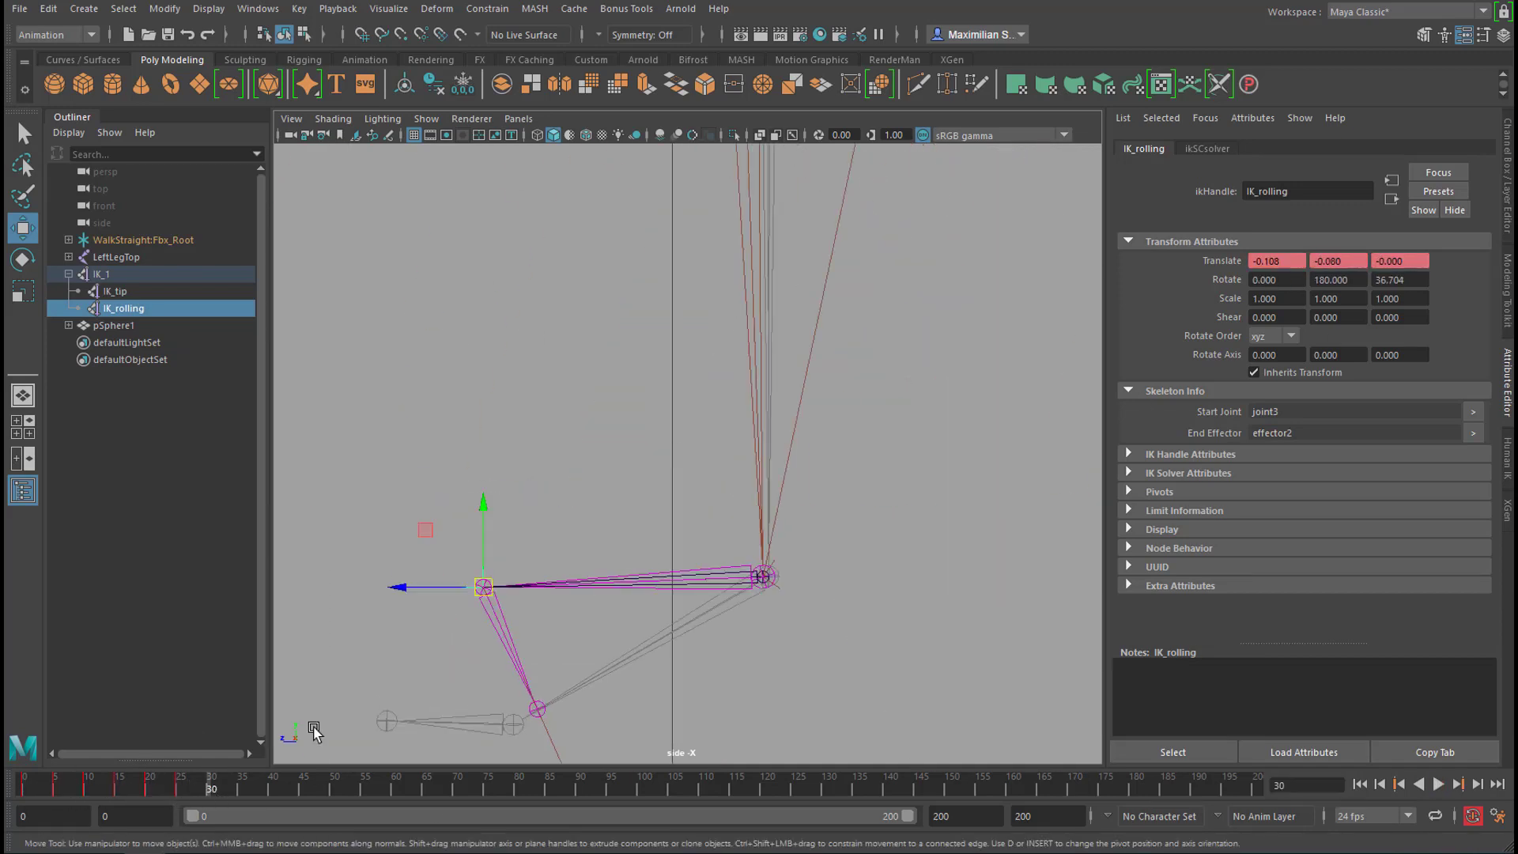
pyautogui.moveTo(483, 587); pyautogui.dragTo(525, 718)
pyautogui.click(240, 788)
pyautogui.click(270, 789)
pyautogui.moveTo(442, 641); pyautogui.dragTo(504, 714)
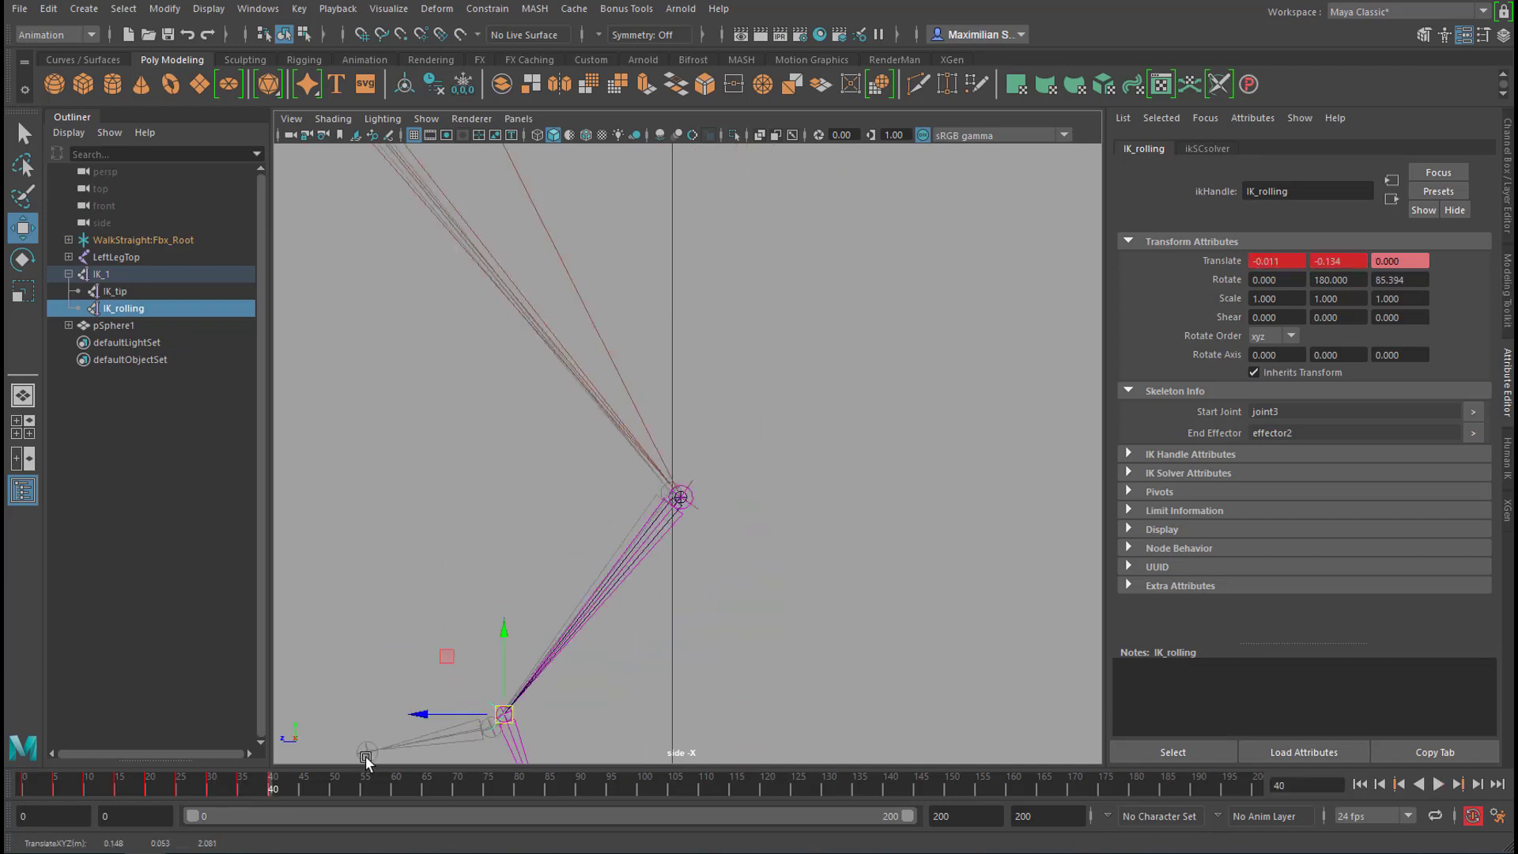
pyautogui.click(301, 788)
pyautogui.keyDown('alt'); pyautogui.moveTo(332, 570); pyautogui.dragTo(779, 301, button='middle'); pyautogui.keyUp('alt')
pyautogui.moveTo(559, 298); pyautogui.dragTo(766, 356)
# - Play back the walk from frame 0 to check the foot's rolling motion against the motion capture
pyautogui.click(332, 788)
pyautogui.scroll(-6, 553, 553)
pyautogui.click(23, 788)
pyautogui.keyDown('alt'); pyautogui.moveTo(883, 557); pyautogui.dragTo(692, 555, button='middle'); pyautogui.keyUp('alt')
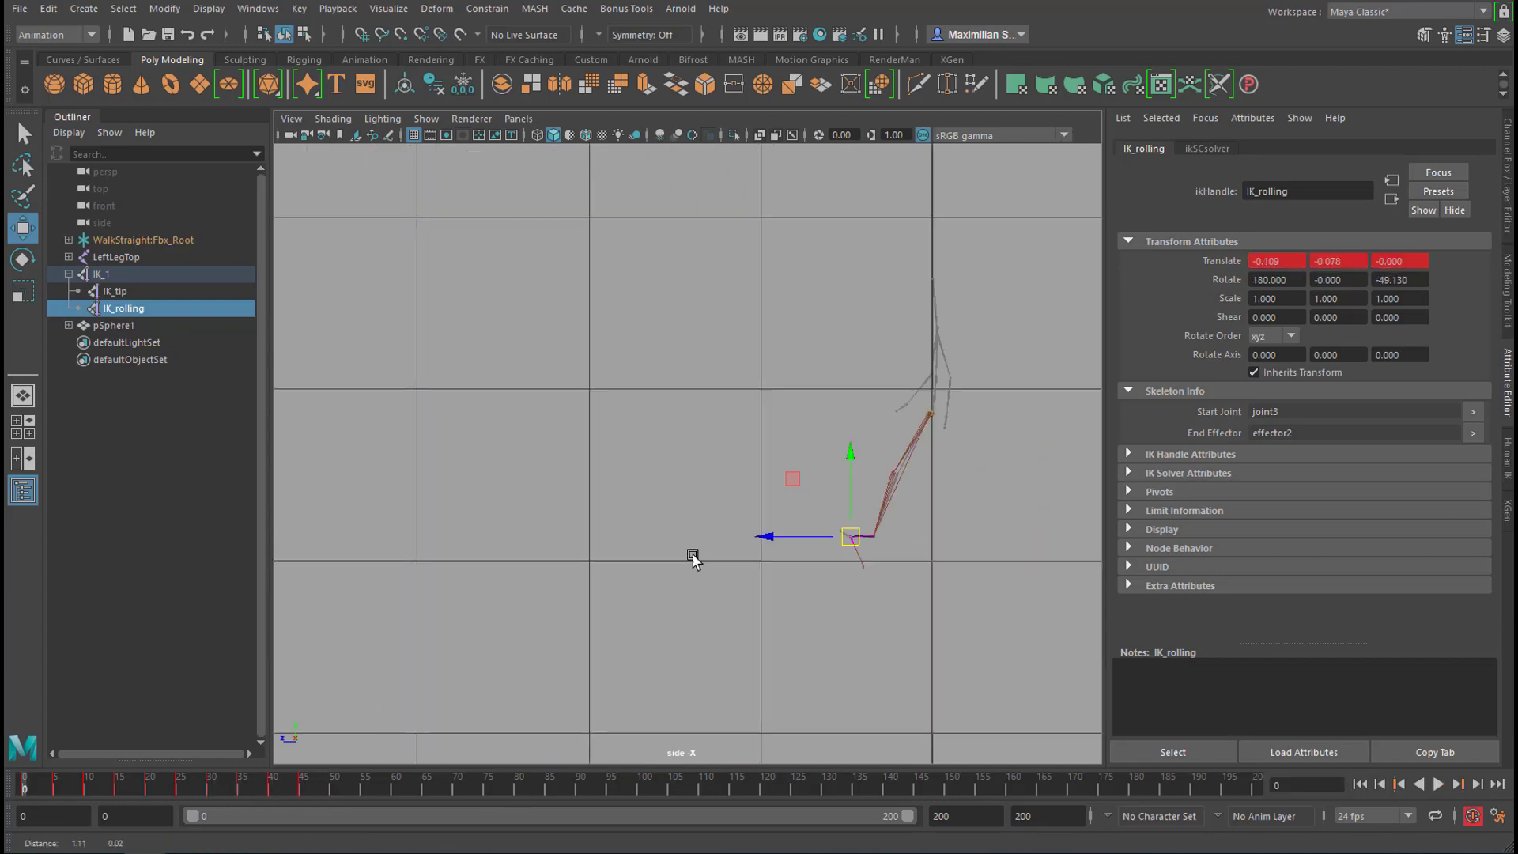
pyautogui.hotkey('alt', 'v')
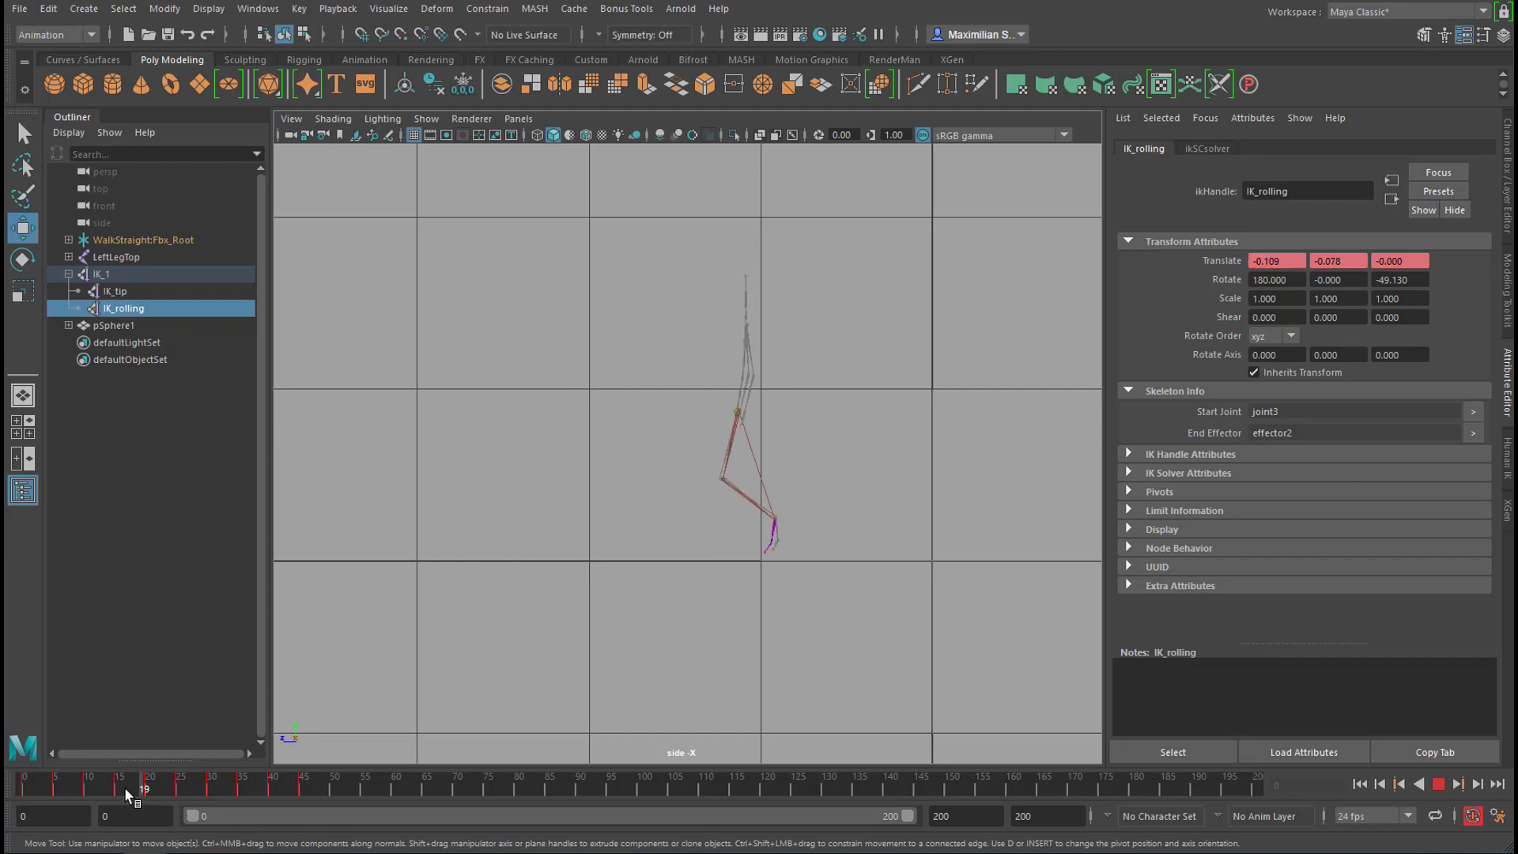
# - At frame 0, move IK_tip onto the motion-capture toe, about X -0.173 and Y -0.083, and key its position
pyautogui.click(115, 291)
pyautogui.keyDown('alt'); pyautogui.moveTo(766, 591); pyautogui.dragTo(1115, 593, button='right'); pyautogui.keyUp('alt')
pyautogui.keyDown('alt'); pyautogui.moveTo(1004, 591); pyautogui.dragTo(781, 528, button='middle'); pyautogui.keyUp('alt')
pyautogui.keyDown('alt'); pyautogui.moveTo(781, 528); pyautogui.dragTo(1121, 536, button='right'); pyautogui.keyUp('alt')
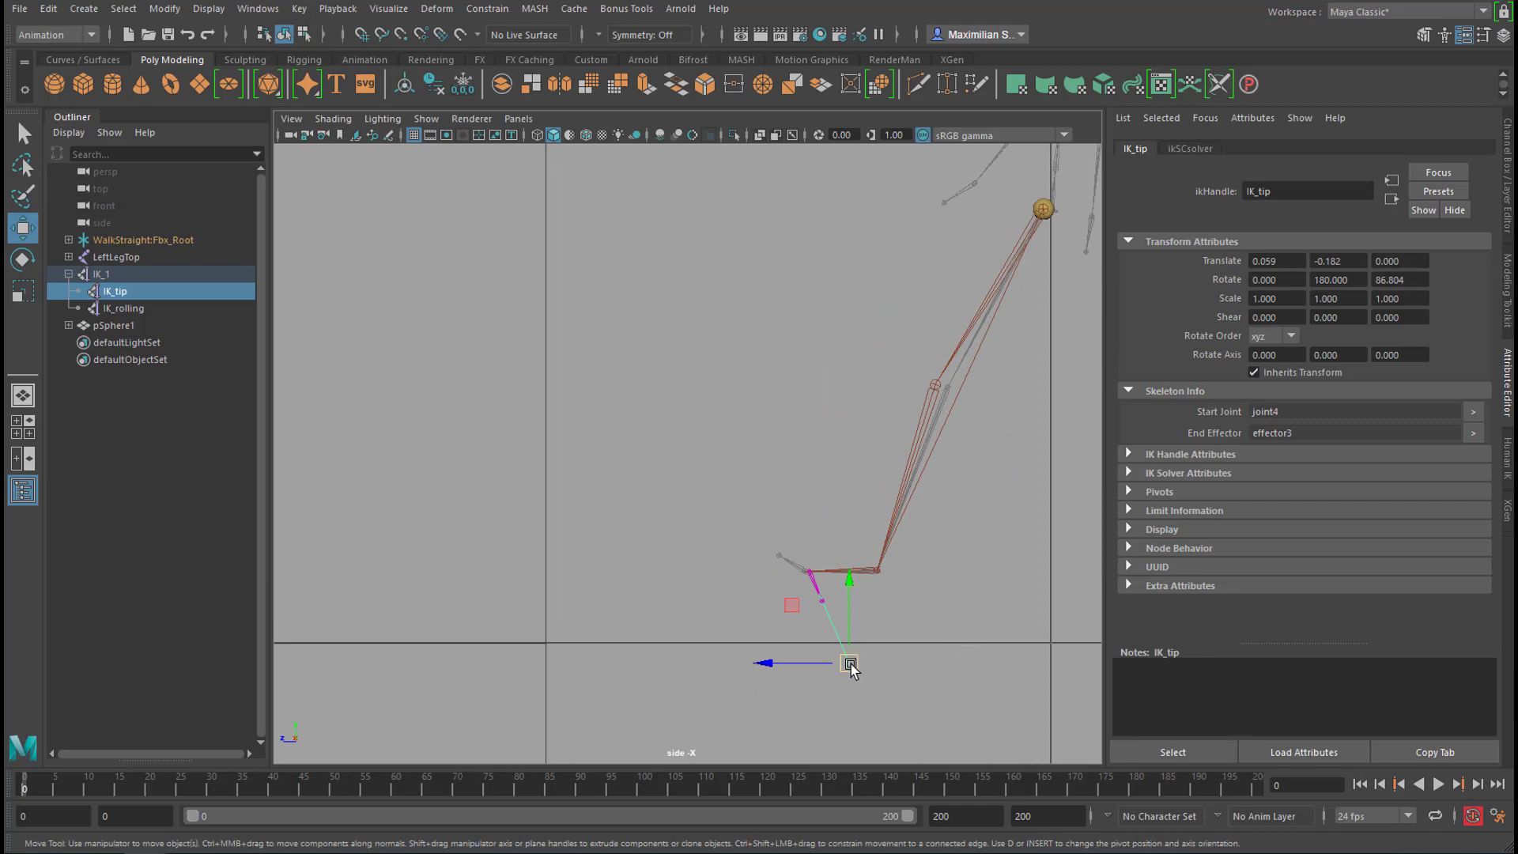
pyautogui.moveTo(851, 666); pyautogui.dragTo(765, 537)
pyautogui.scroll(5, 789, 562)
pyautogui.hotkey('shift', 'w')
# - Match IK_tip to the motion-capture toe tip at frames 5, 10 and 15
pyautogui.click(56, 785)
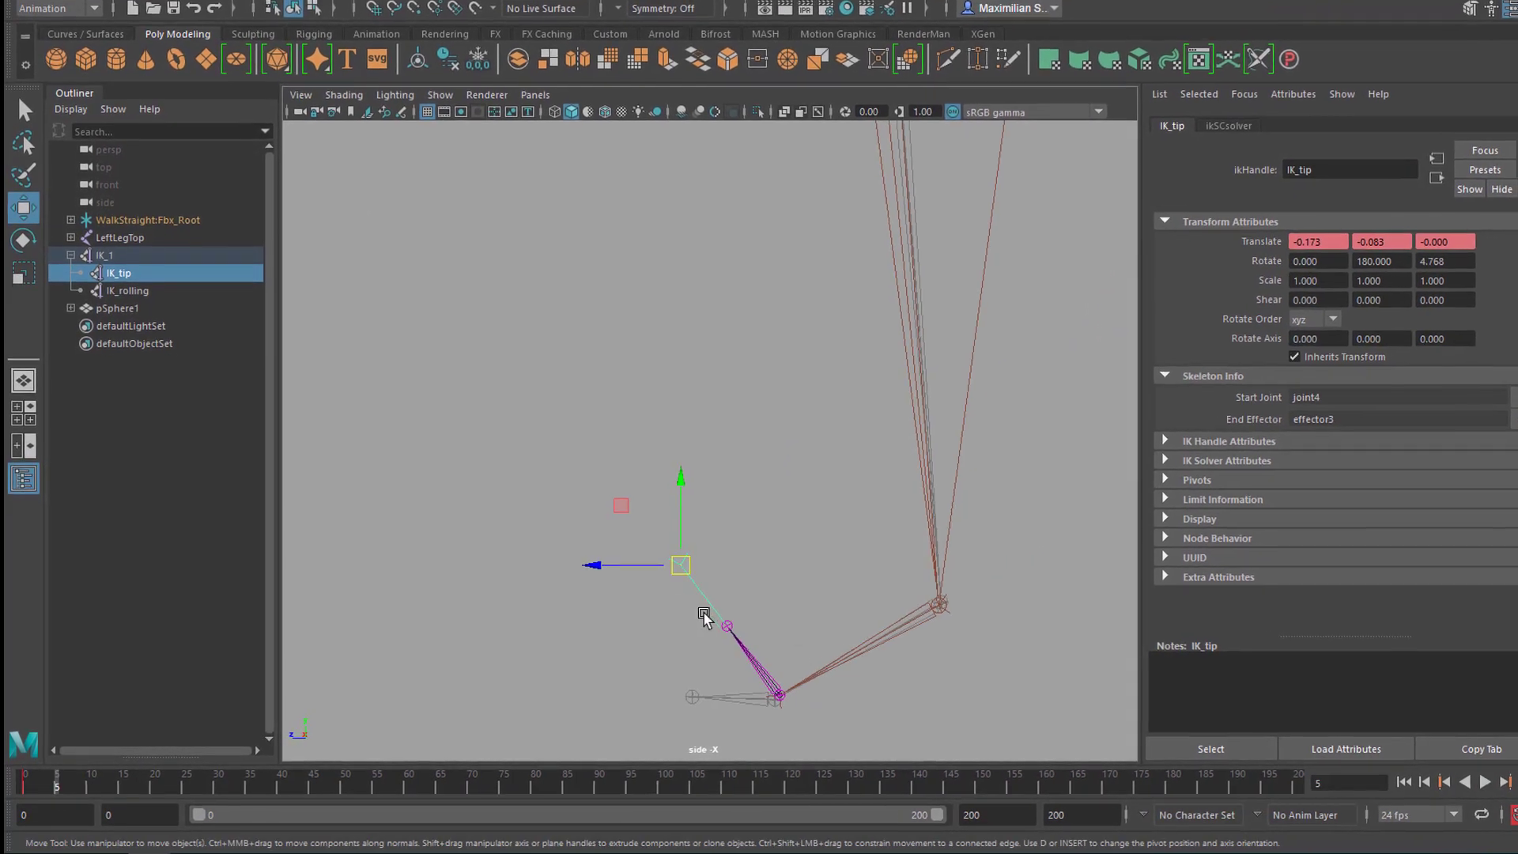
pyautogui.moveTo(669, 571); pyautogui.dragTo(686, 698)
pyautogui.click(88, 787)
pyautogui.click(124, 790)
pyautogui.moveTo(131, 790); pyautogui.dragTo(124, 790)
pyautogui.moveTo(610, 596); pyautogui.dragTo(683, 710)
# - Move IK_tip onto the motion-capture toe tip at frames 20 and 25
pyautogui.keyDown('alt'); pyautogui.moveTo(683, 709); pyautogui.dragTo(1093, 465, button='middle'); pyautogui.keyUp('alt')
pyautogui.click(158, 789)
pyautogui.keyDown('alt'); pyautogui.moveTo(498, 526); pyautogui.dragTo(703, 554, button='middle'); pyautogui.keyUp('alt')
pyautogui.moveTo(538, 400); pyautogui.dragTo(678, 413)
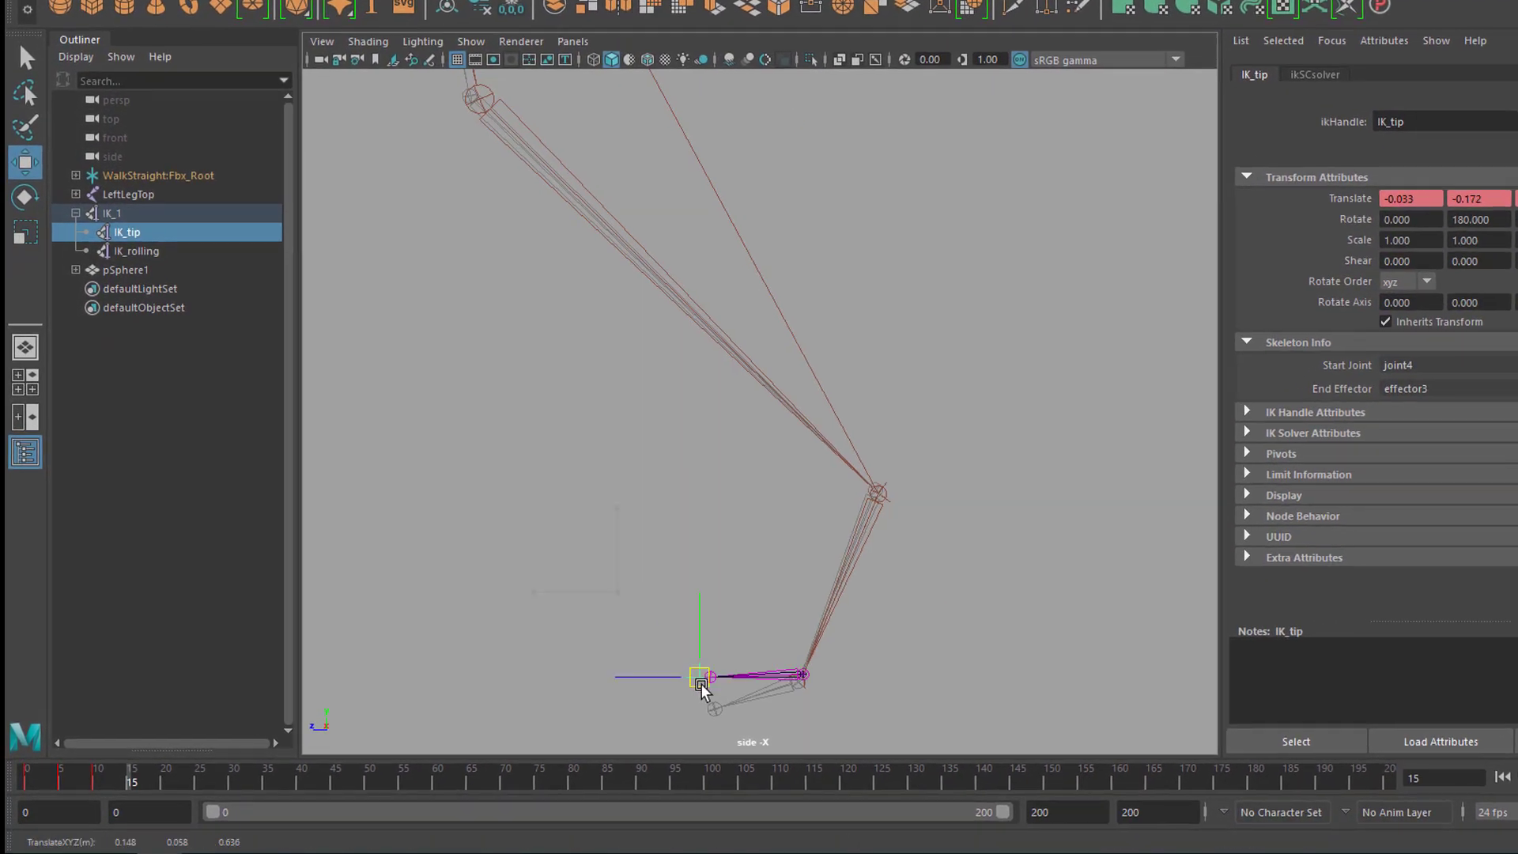
pyautogui.click(210, 776)
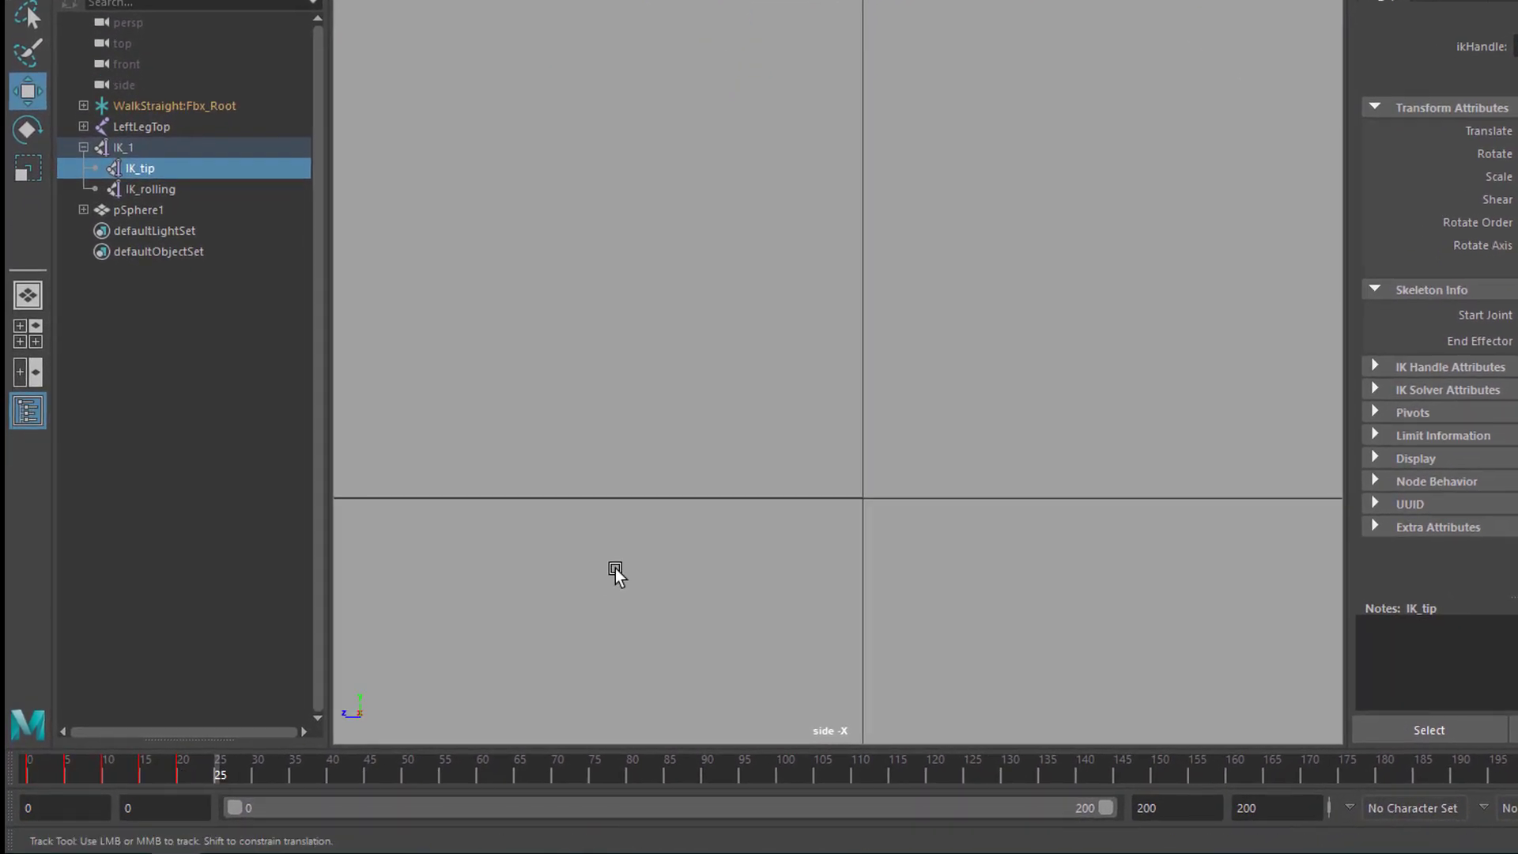
pyautogui.keyDown('alt'); pyautogui.moveTo(600, 581); pyautogui.dragTo(358, 641, button='middle'); pyautogui.keyUp('alt')
pyautogui.moveTo(824, 620); pyautogui.dragTo(600, 292)
# - Match IK_tip to the motion-capture toe tip every five frames from frame 30 to 45
pyautogui.click(244, 775)
pyautogui.keyDown('alt'); pyautogui.moveTo(375, 467); pyautogui.dragTo(728, 483, button='middle'); pyautogui.keyUp('alt')
pyautogui.moveTo(787, 302); pyautogui.dragTo(809, 466)
pyautogui.click(313, 771)
pyautogui.click(354, 774)
pyautogui.moveTo(737, 401); pyautogui.dragTo(831, 473)
pyautogui.click(412, 771)
pyautogui.keyDown('alt'); pyautogui.moveTo(747, 504); pyautogui.dragTo(1453, 514, button='middle'); pyautogui.keyUp('alt')
pyautogui.moveTo(892, 305); pyautogui.dragTo(959, 435)
# - Shorten the playback range to end at frame 54 and play the leg animation from the start
pyautogui.keyDown('alt'); pyautogui.moveTo(902, 456); pyautogui.dragTo(585, 463, button='right'); pyautogui.keyUp('alt')
pyautogui.moveTo(42, 773); pyautogui.dragTo(3, 802)
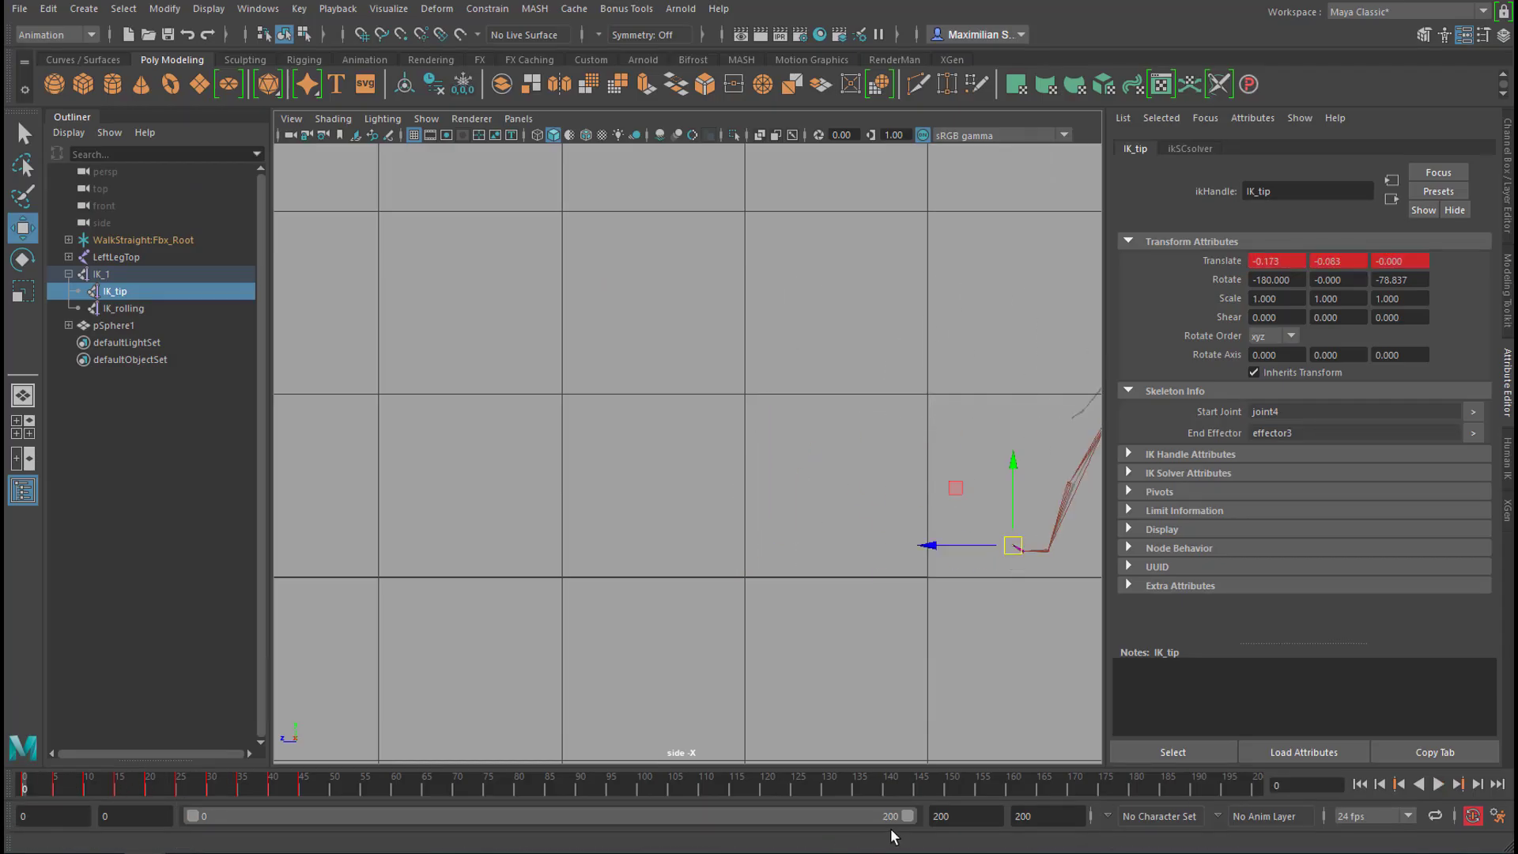
pyautogui.moveTo(906, 817); pyautogui.dragTo(379, 829)
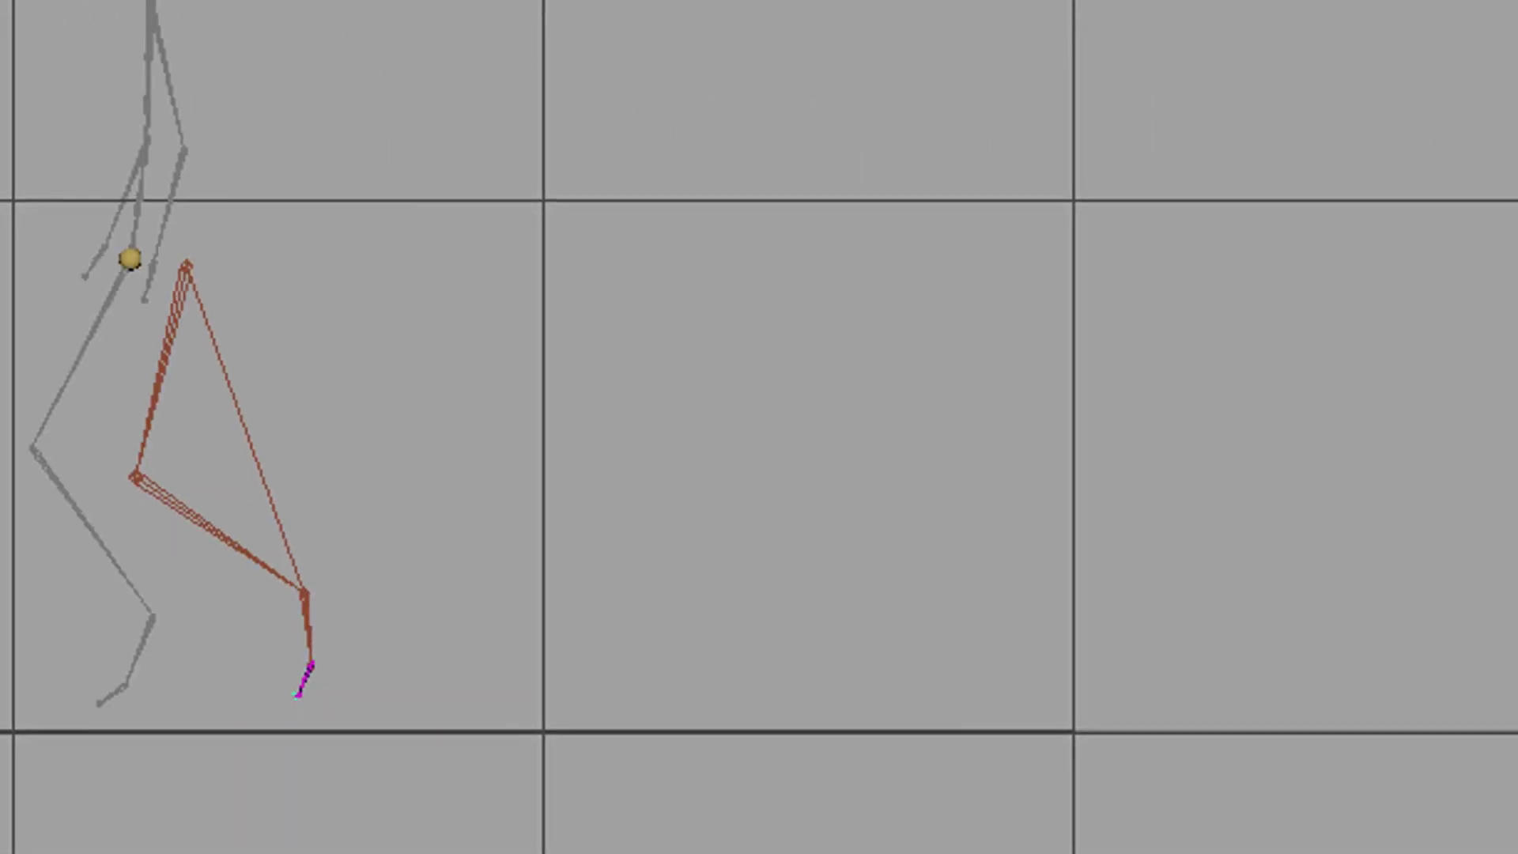
pyautogui.hotkey('alt', 'v')
pyautogui.keyDown('alt'); pyautogui.moveTo(162, 847); pyautogui.dragTo(1196, 812, button='right'); pyautogui.keyUp('alt')
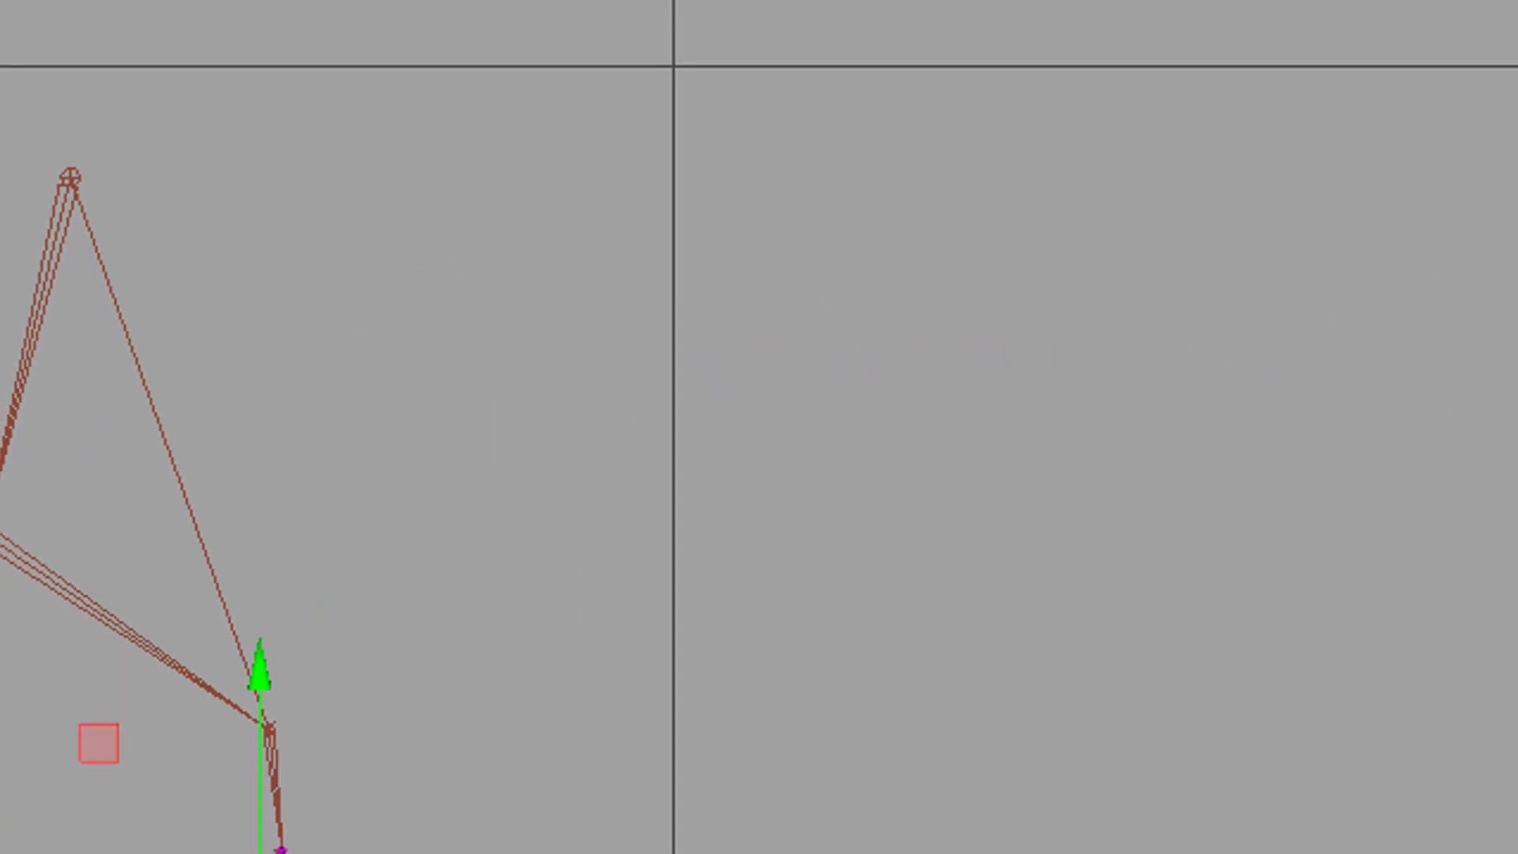
pyautogui.hotkey('alt', 'shift', 'v')
pyautogui.hotkey('alt', 'v')
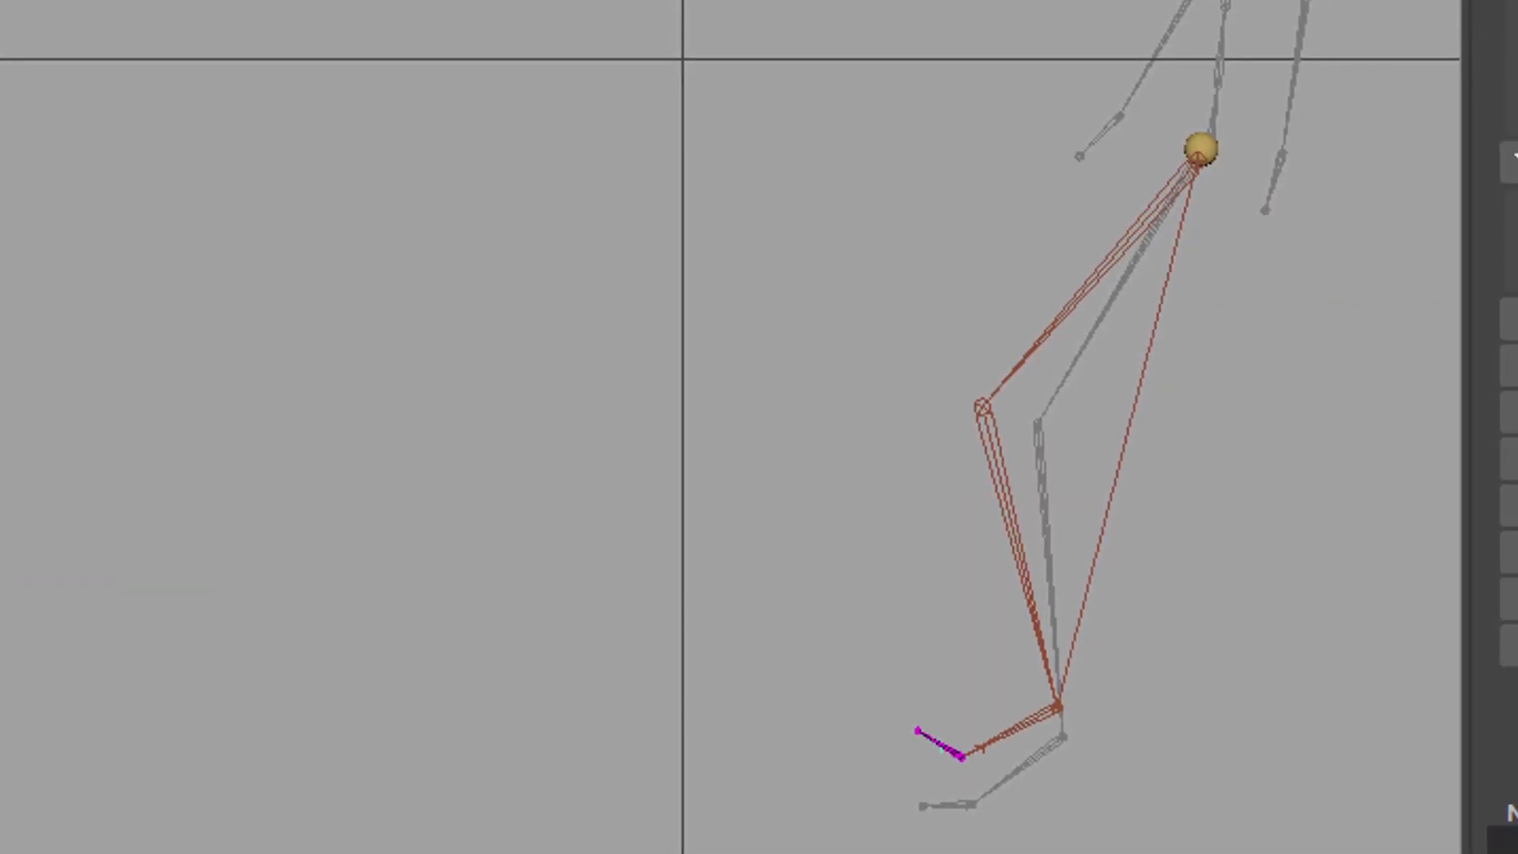
pyautogui.hotkey('alt', 'v')
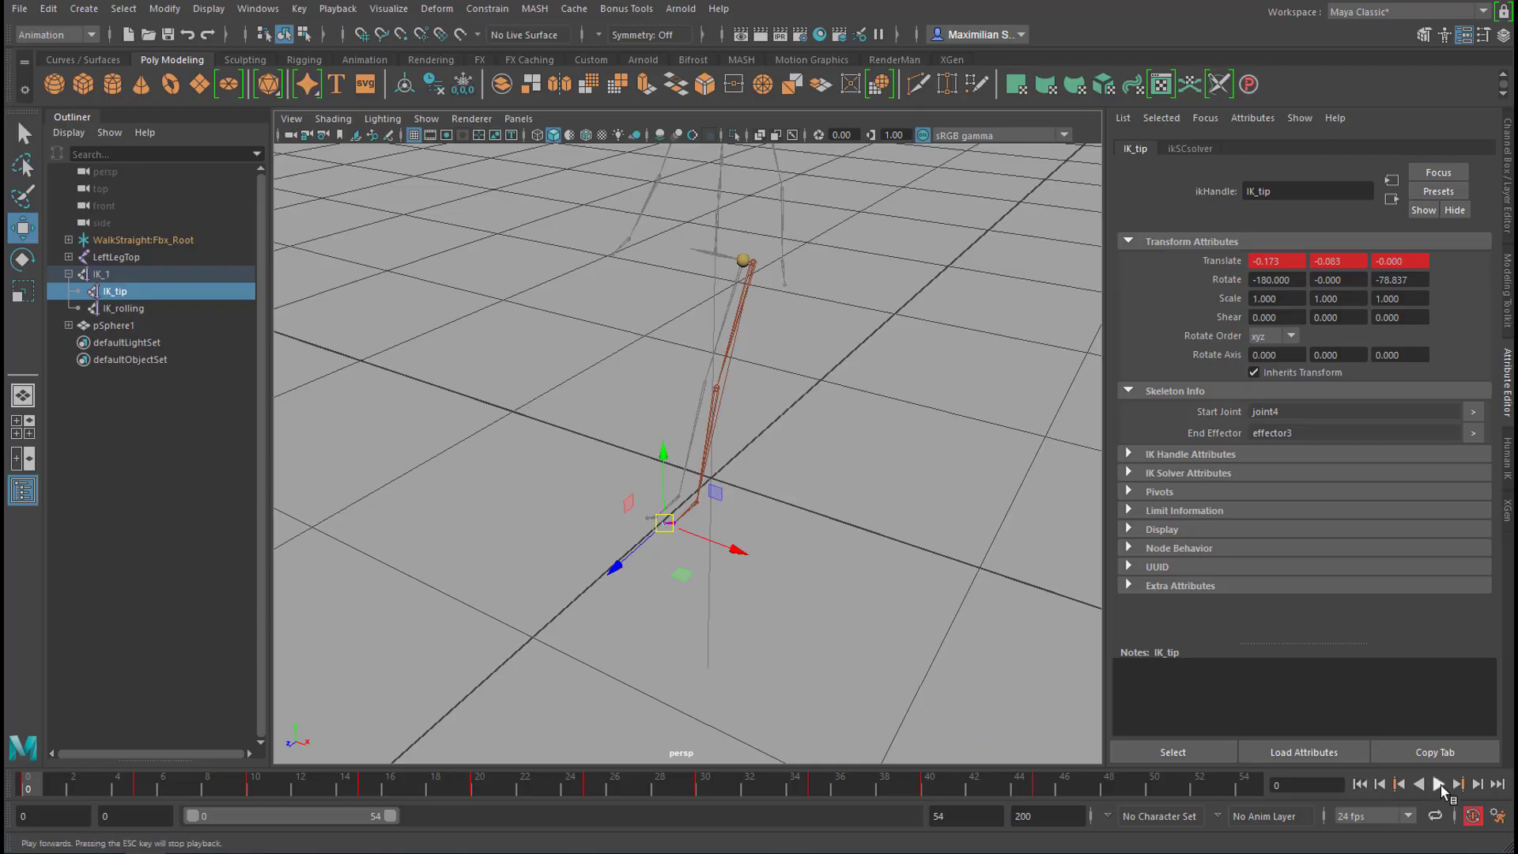
# - Play the walk in the perspective view and check the leg's motion from a lower angle
pyautogui.click(1439, 785)
pyautogui.scroll(-3, 735, 509)
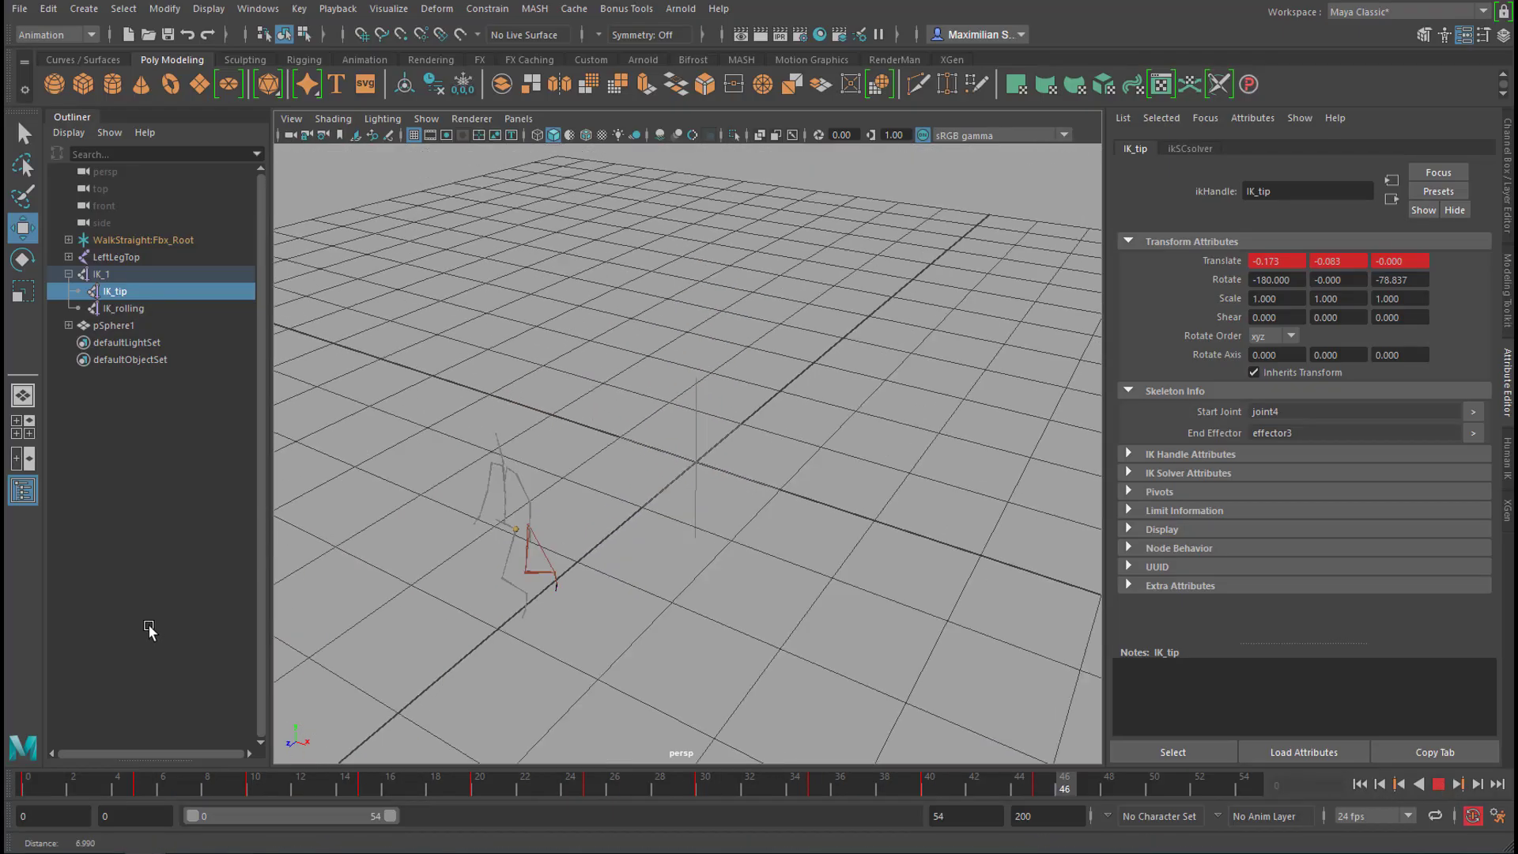
pyautogui.scroll(-3, 583, 613)
pyautogui.keyDown('alt'); pyautogui.moveTo(623, 565); pyautogui.dragTo(766, 559); pyautogui.keyUp('alt')
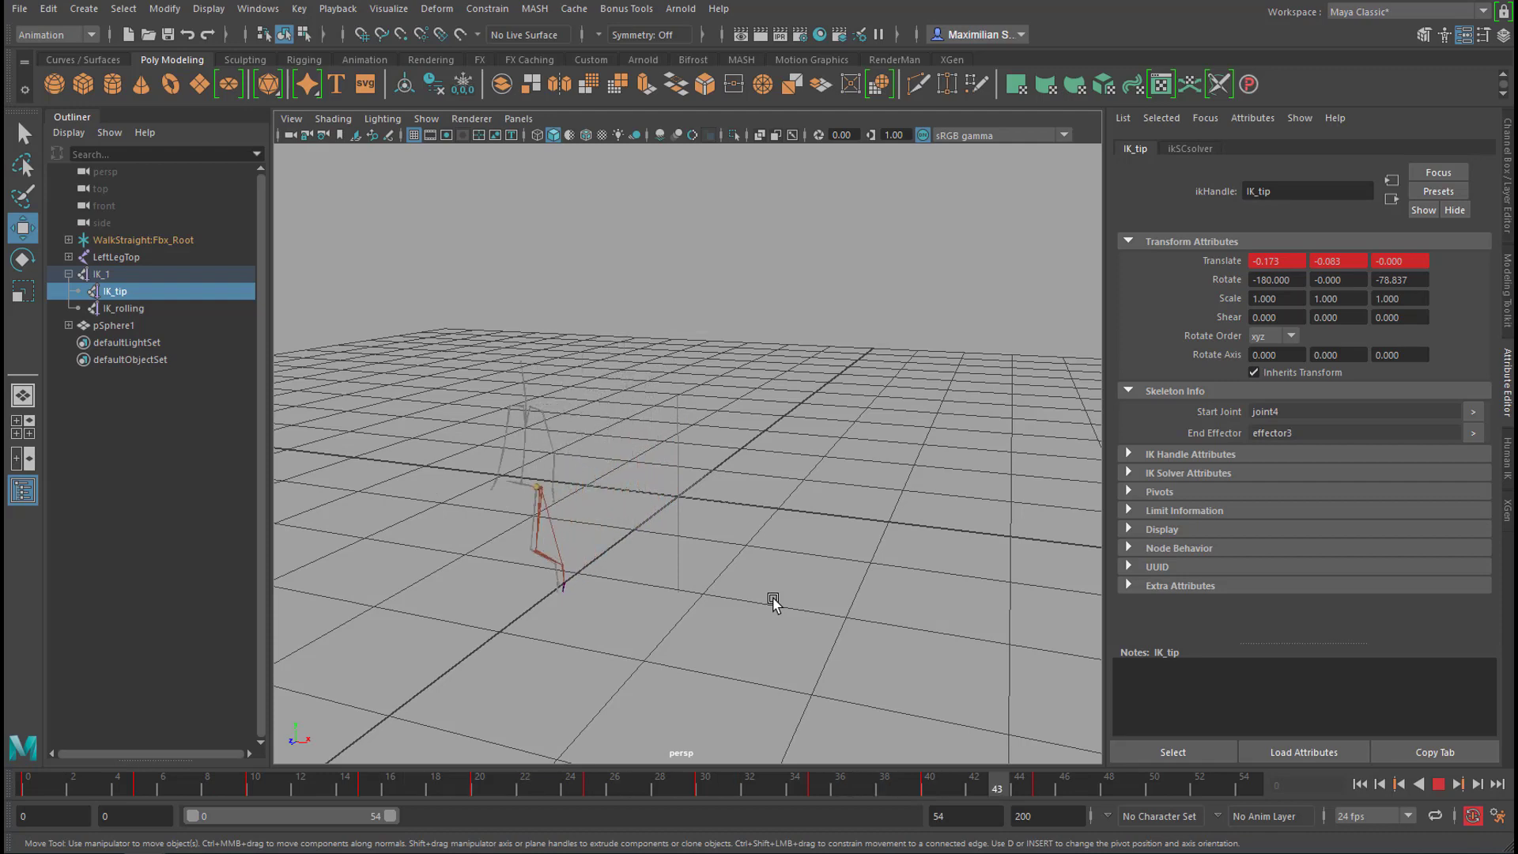
pyautogui.click(1438, 783)
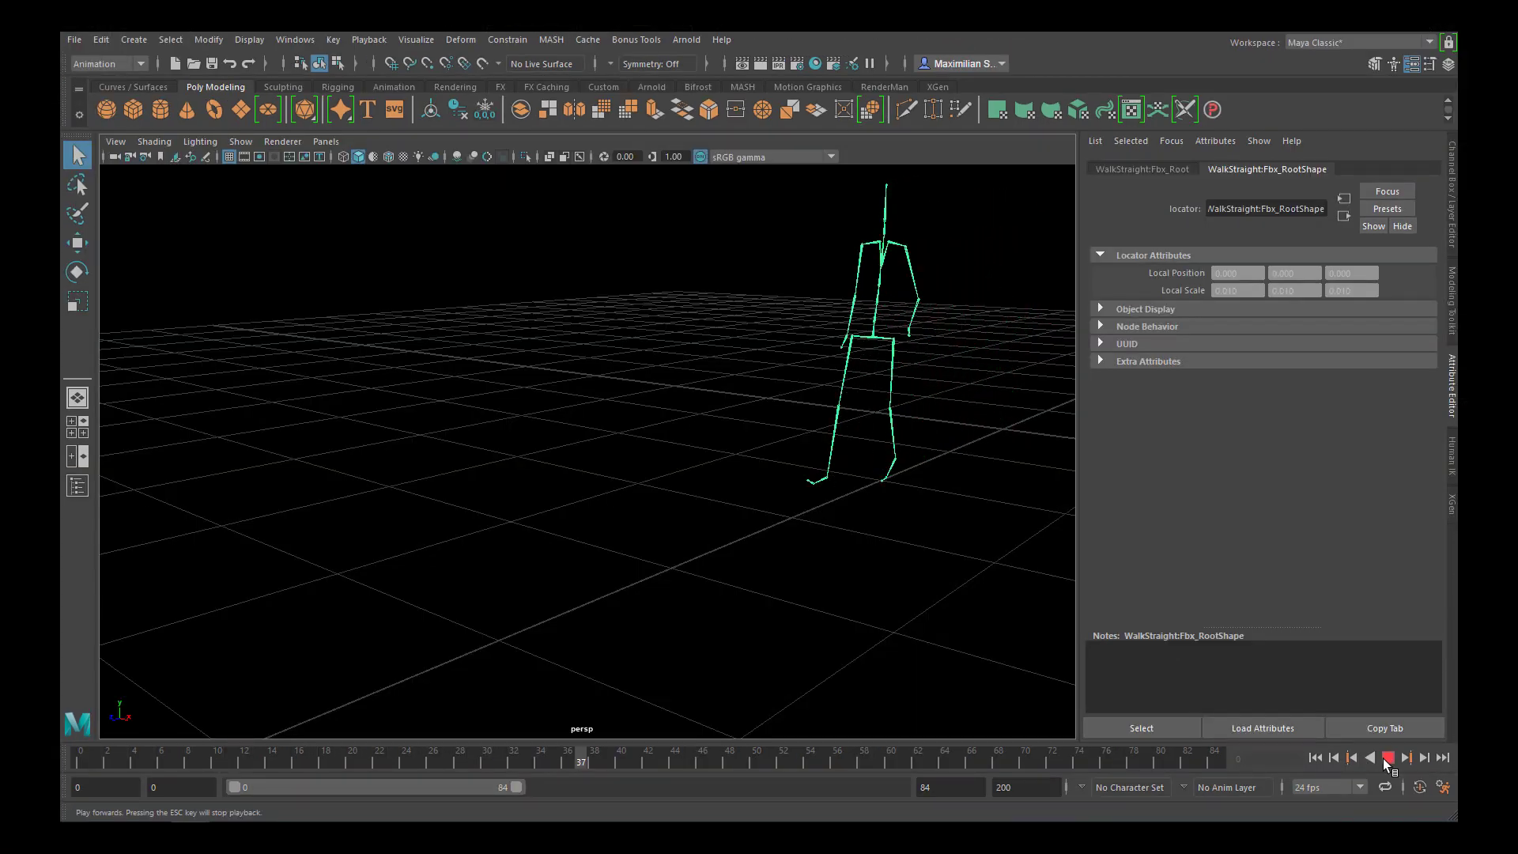